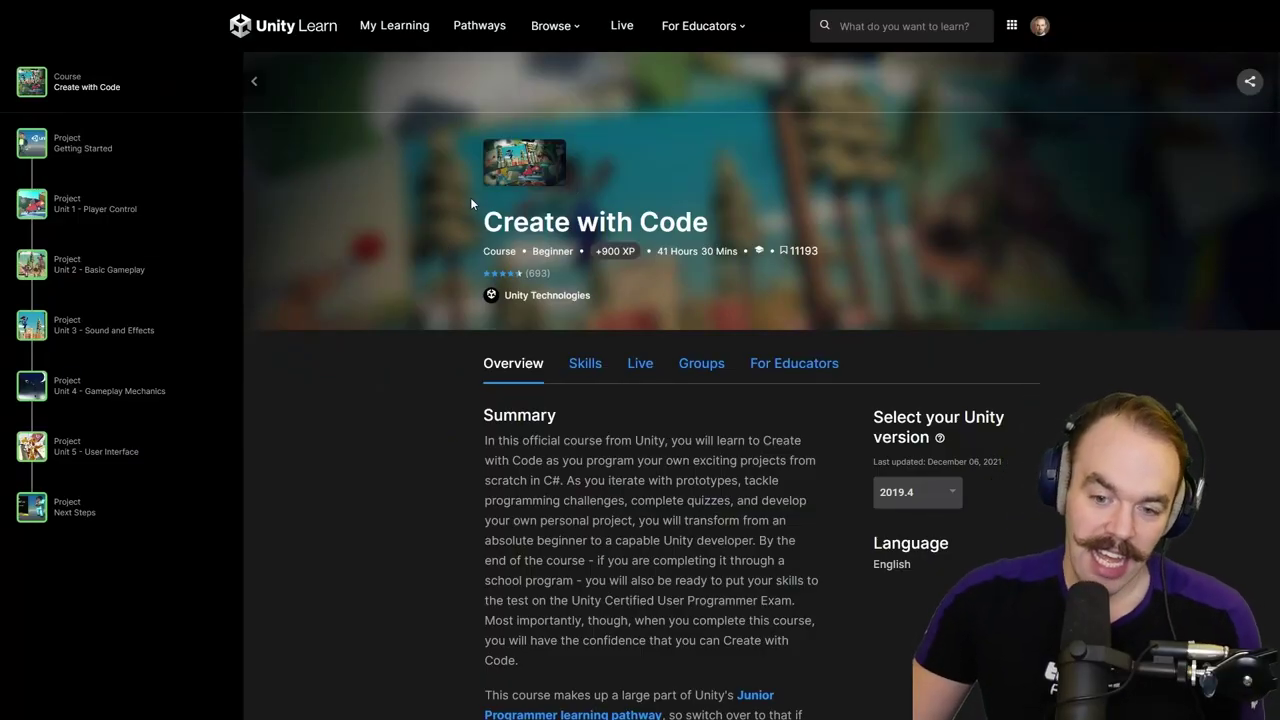
Look through the Create with Code course page, from its summary to the list of units.
{"action": "left_click_drag", "start_coordinate": [480, 216], "coordinate": [502, 222]}
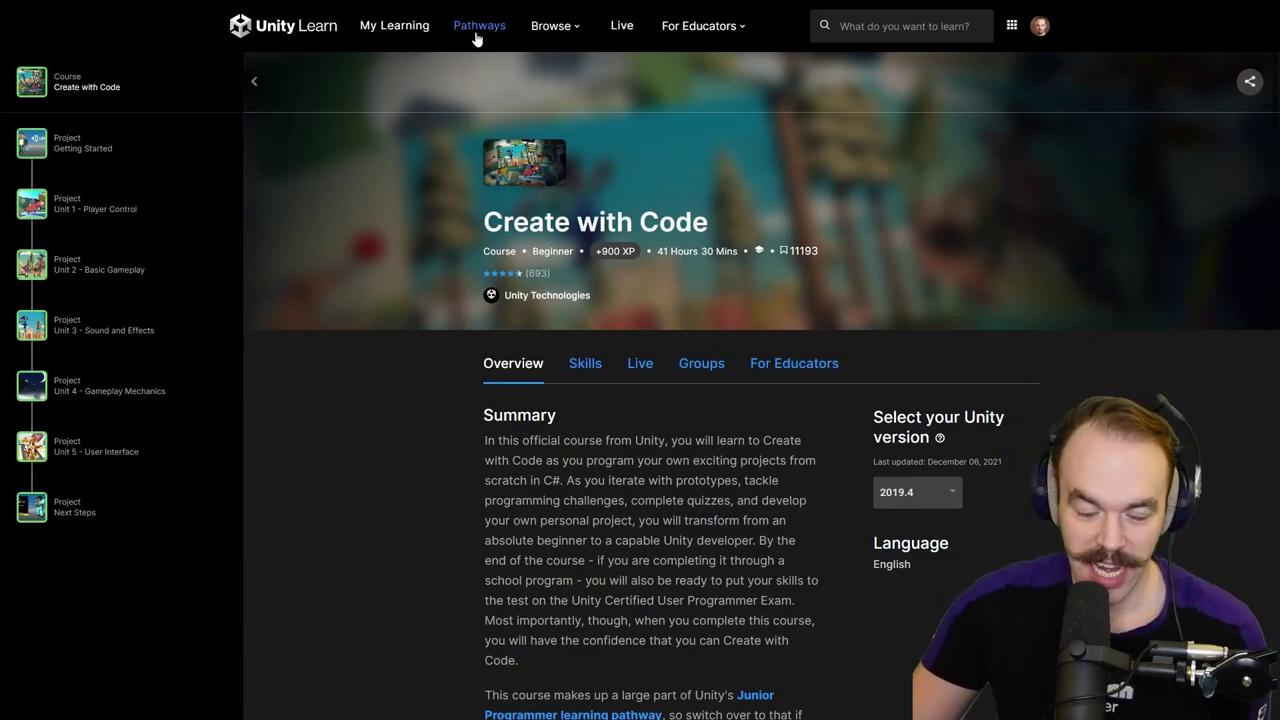
{"action": "scroll", "coordinate": [405, 296], "scroll_direction": "down", "scroll_amount": 3}
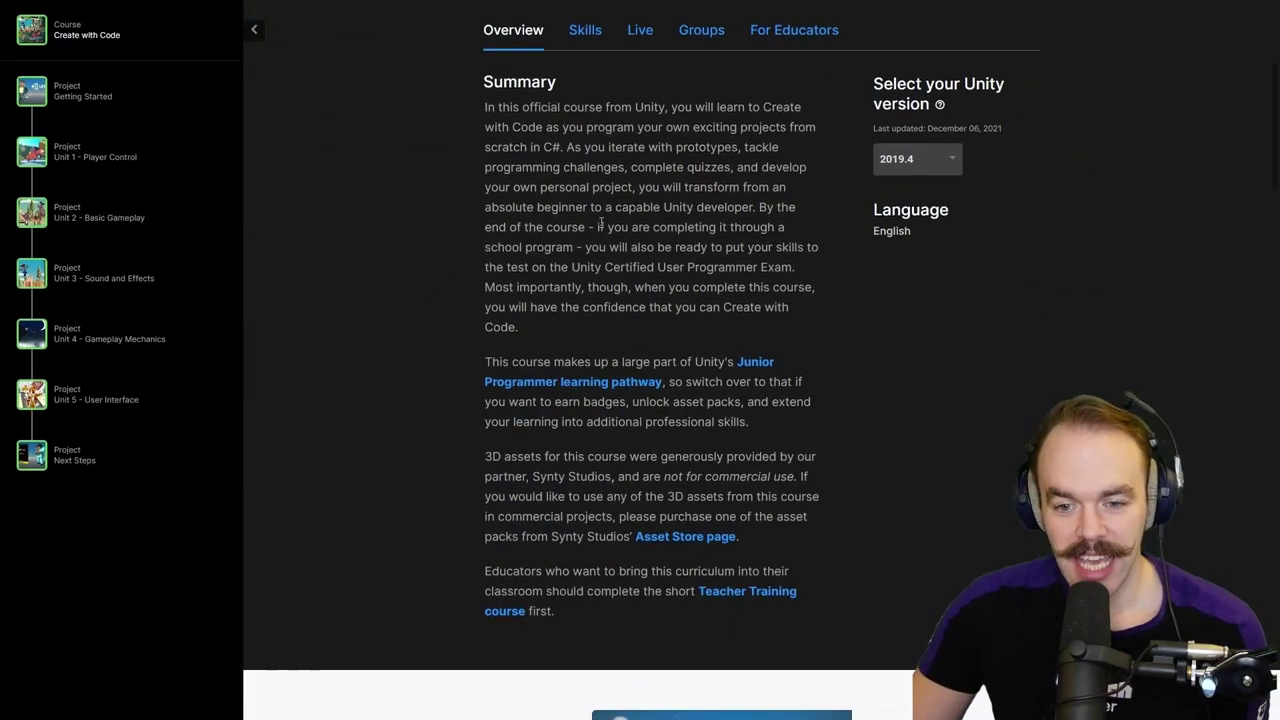
{"action": "scroll", "coordinate": [620, 245], "scroll_direction": "down", "scroll_amount": 6}
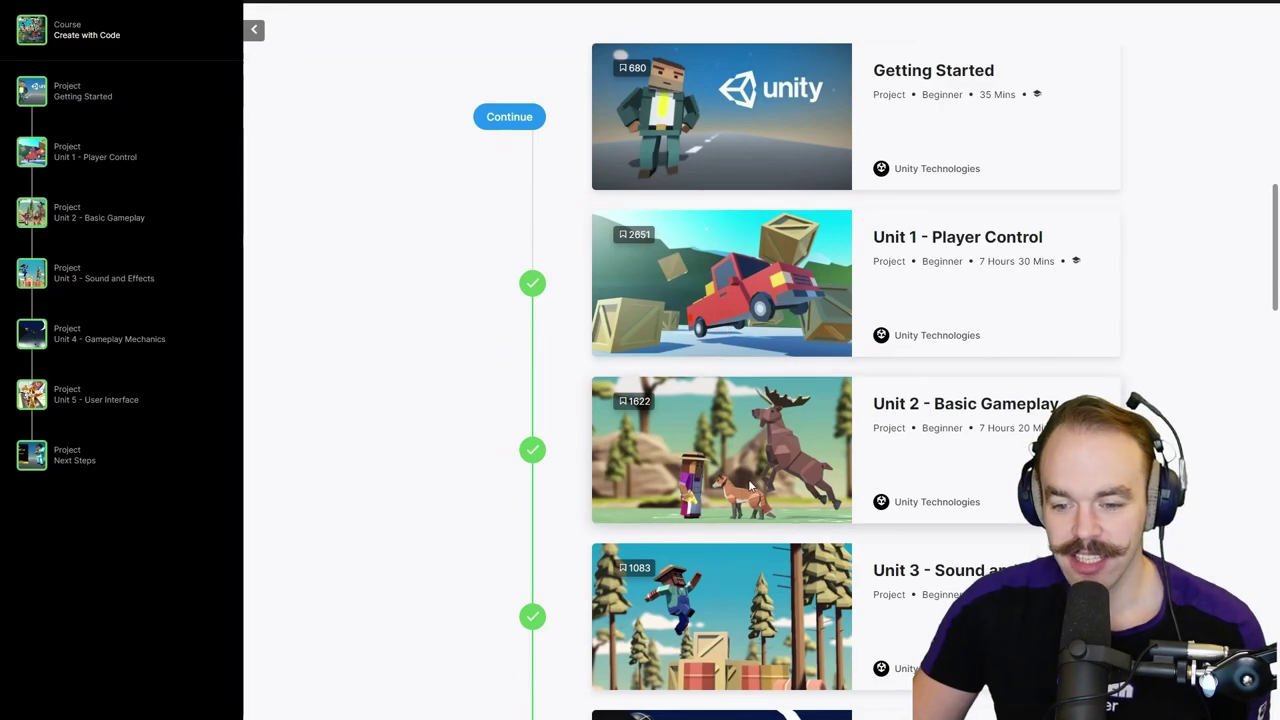
{"action": "scroll", "coordinate": [749, 481], "scroll_direction": "down", "scroll_amount": 4}
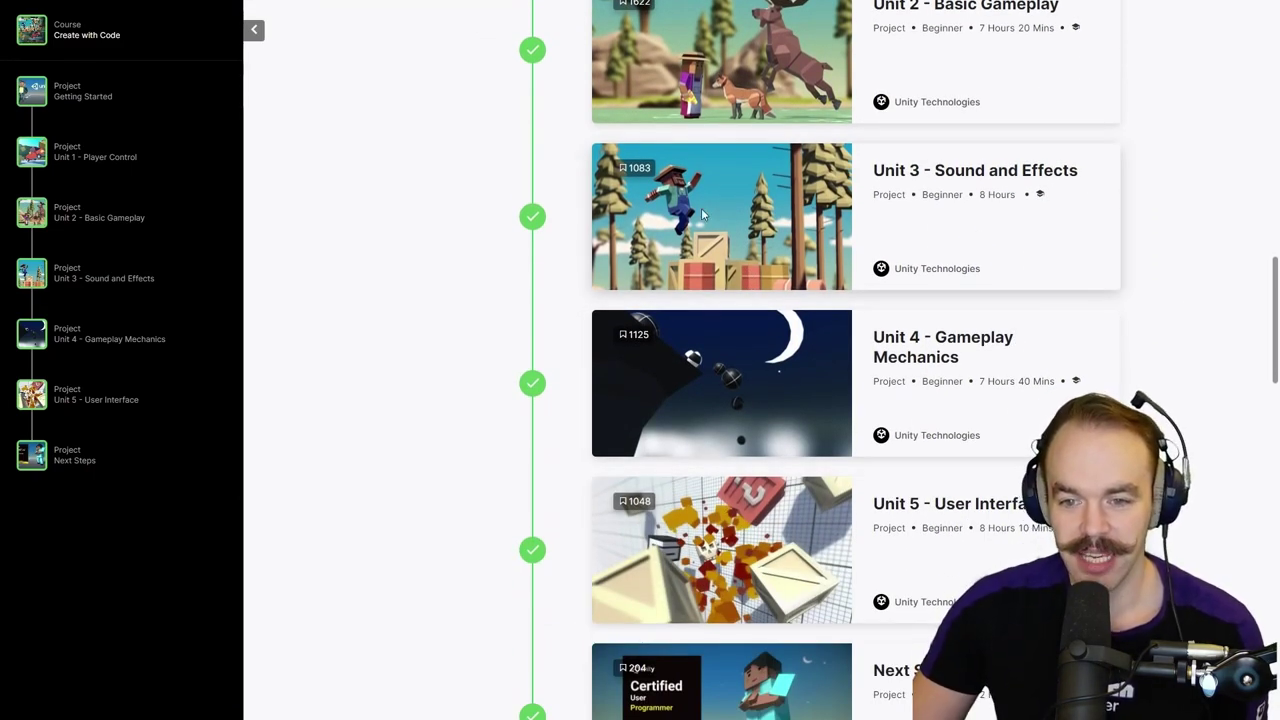
{"action": "scroll", "coordinate": [691, 222], "scroll_direction": "up", "scroll_amount": 5}
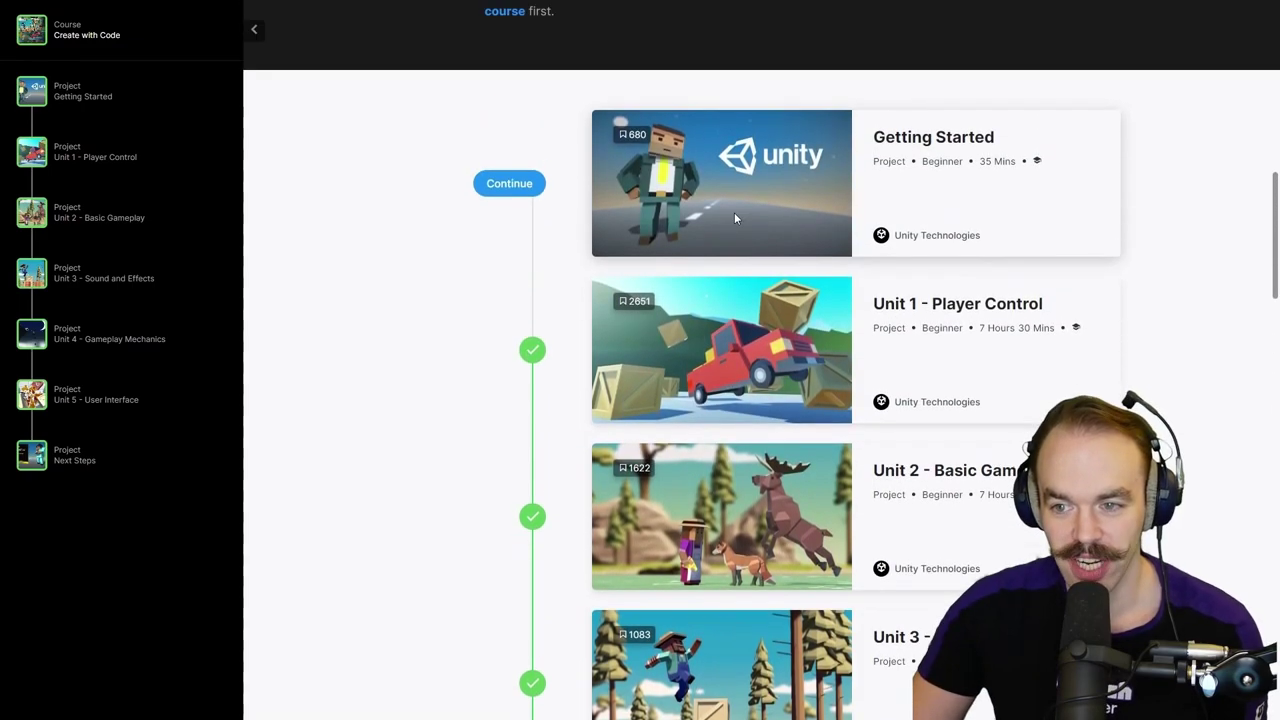
{"action": "scroll", "coordinate": [562, 427], "scroll_direction": "up", "scroll_amount": 10}
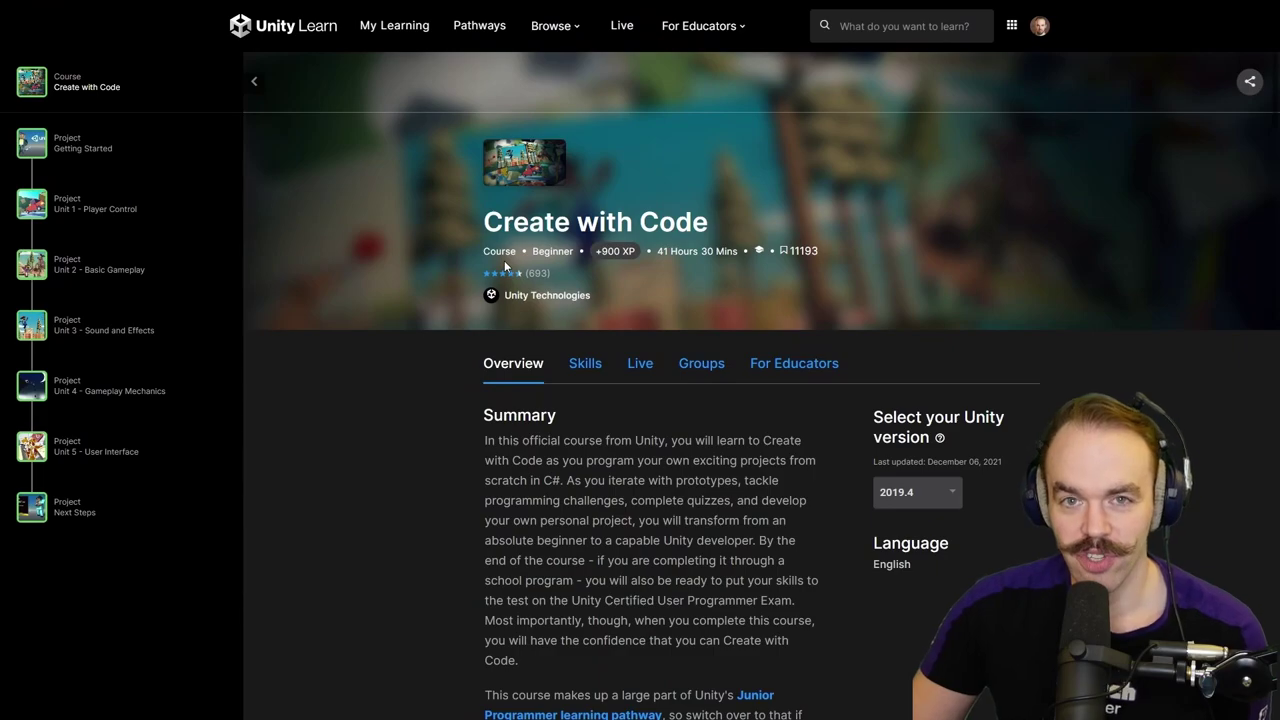
{"action": "scroll", "coordinate": [622, 339], "scroll_direction": "down", "scroll_amount": 10}
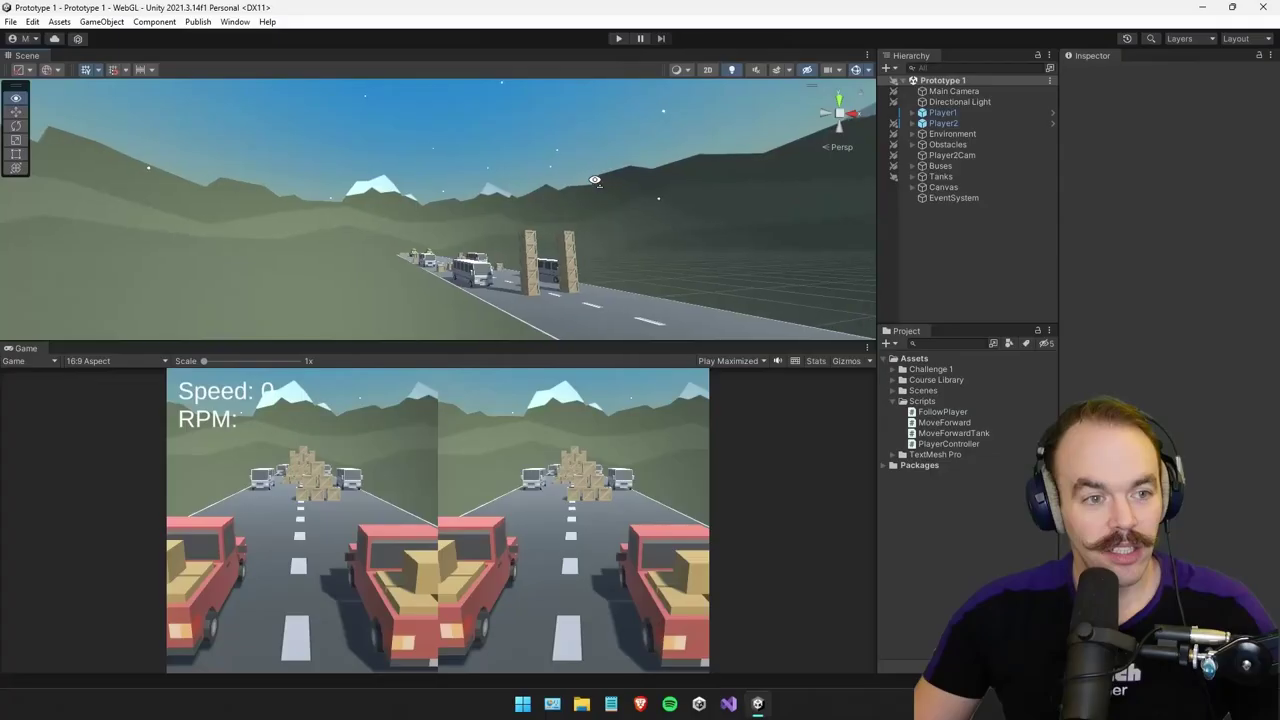
Switch to the Unity Editor and examine the buses and crate obstacles along the Prototype 1 road in the scene.
{"action": "right_click_drag", "start_coordinate": [620, 265], "coordinate": [541, 272]}
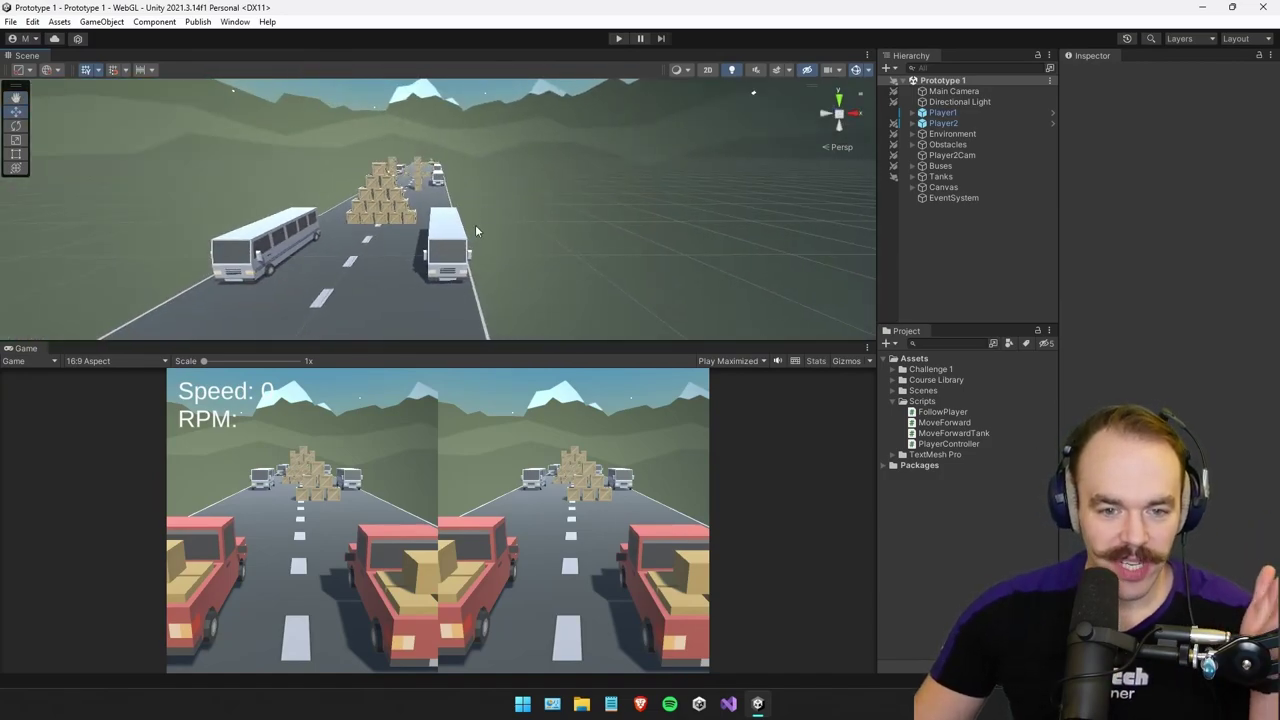
{"action": "right_click_drag", "start_coordinate": [553, 195], "coordinate": [467, 248]}
{"action": "key", "text": "w"}
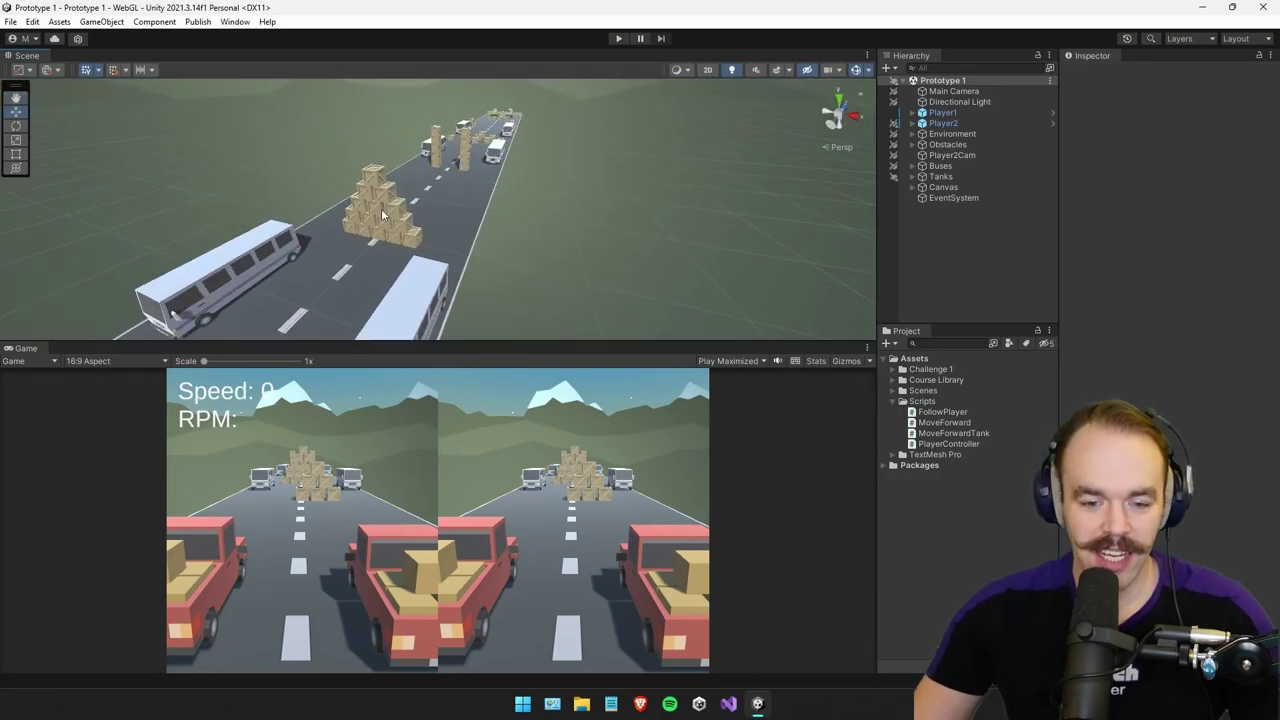
{"action": "right_click_drag", "start_coordinate": [386, 207], "coordinate": [261, 234]}
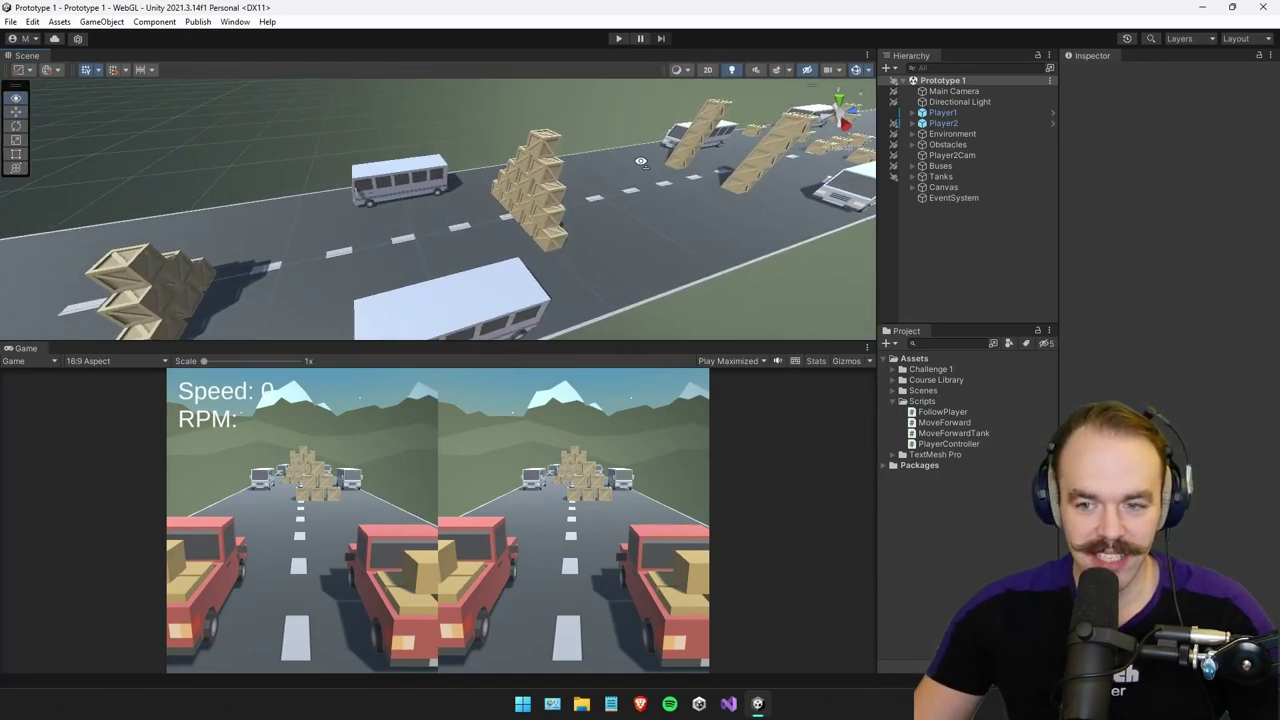
{"action": "right_click_drag", "start_coordinate": [641, 162], "coordinate": [858, 160]}
{"action": "key", "text": "f"}
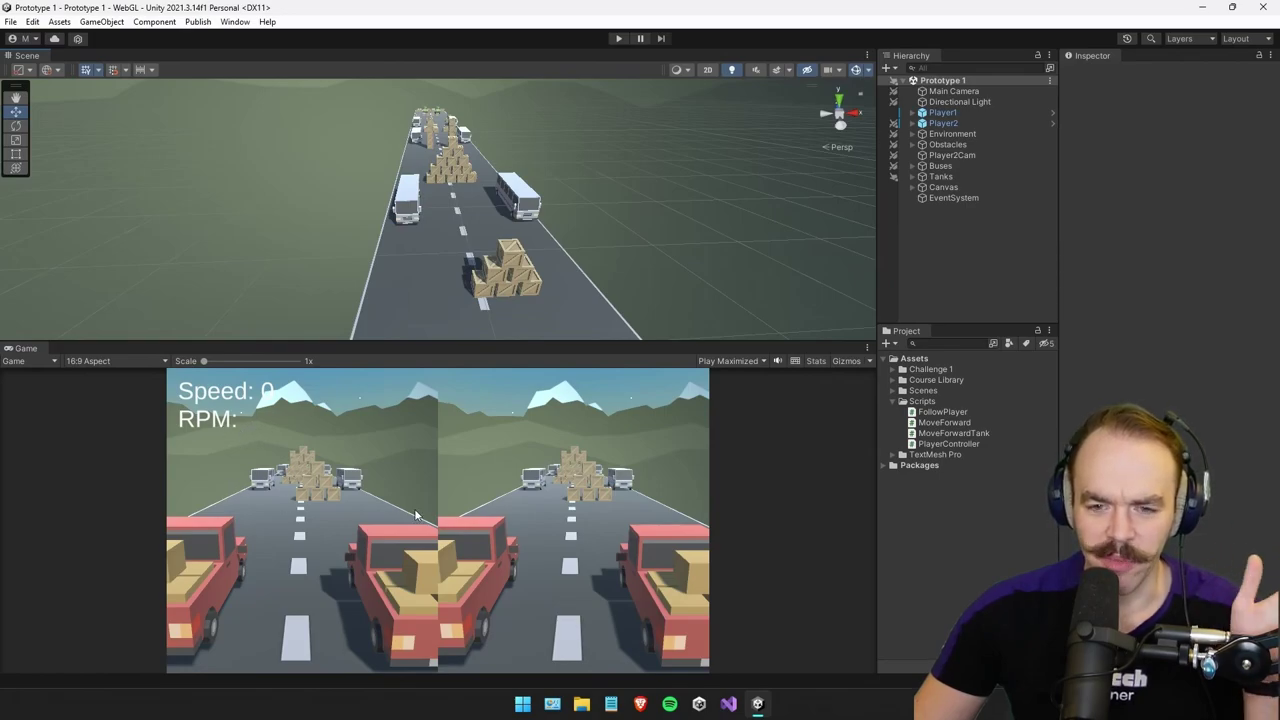
Select the front-left wheel of the Player1 truck in the scene and examine the truck's wheels up close.
{"action": "right_click_drag", "start_coordinate": [486, 280], "coordinate": [801, 225]}
{"action": "key", "text": "w"}
{"action": "key", "text": "d"}
{"action": "key", "text": "d"}
{"action": "key", "text": "w"}
{"action": "key", "text": "w"}
{"action": "key", "text": "a"}
{"action": "left_click_drag", "start_coordinate": [800, 226], "coordinate": [522, 251], "text": "alt"}
{"action": "left_click", "coordinate": [435, 253]}
{"action": "key", "text": "w"}
{"action": "right_click_drag", "start_coordinate": [523, 251], "coordinate": [428, 255]}
{"action": "key", "text": "a"}
{"action": "key", "text": "d"}
{"action": "key", "text": "a"}
{"action": "key", "text": "d"}
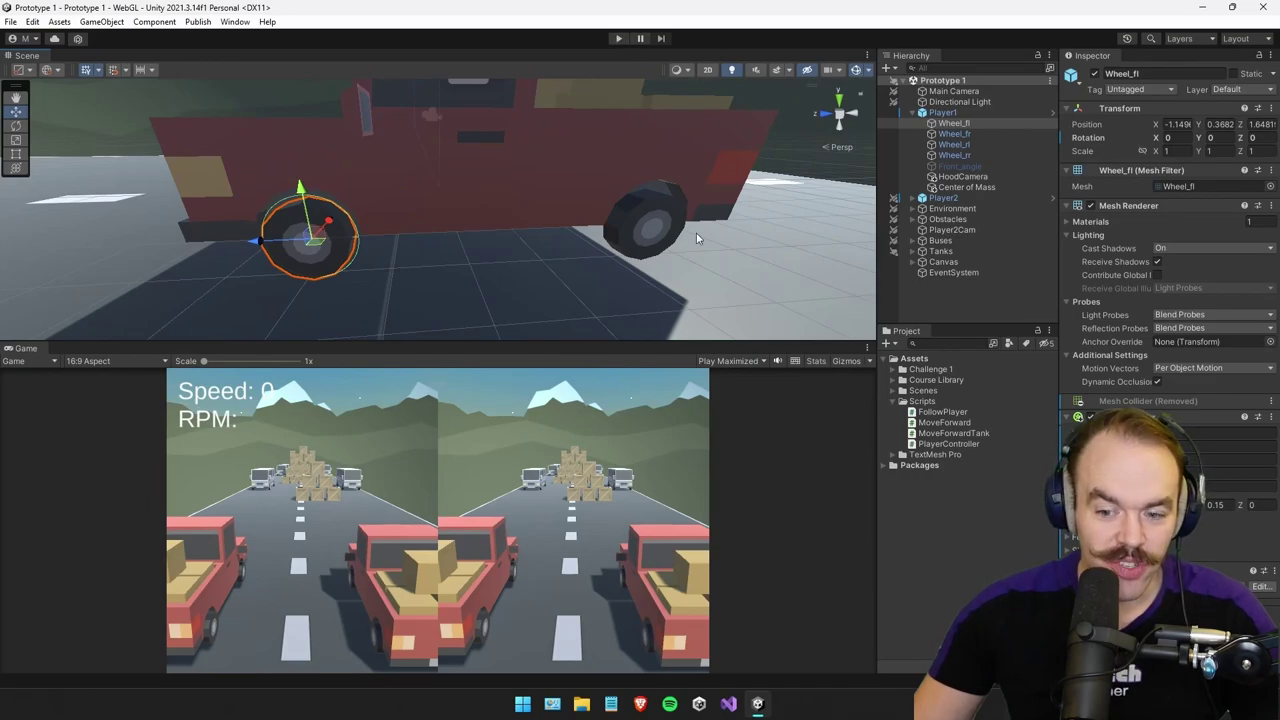
Play-test the split-screen game maximized, driving the Player1 truck down the road through the crates, and stop the run.
{"action": "left_click", "coordinate": [742, 362]}
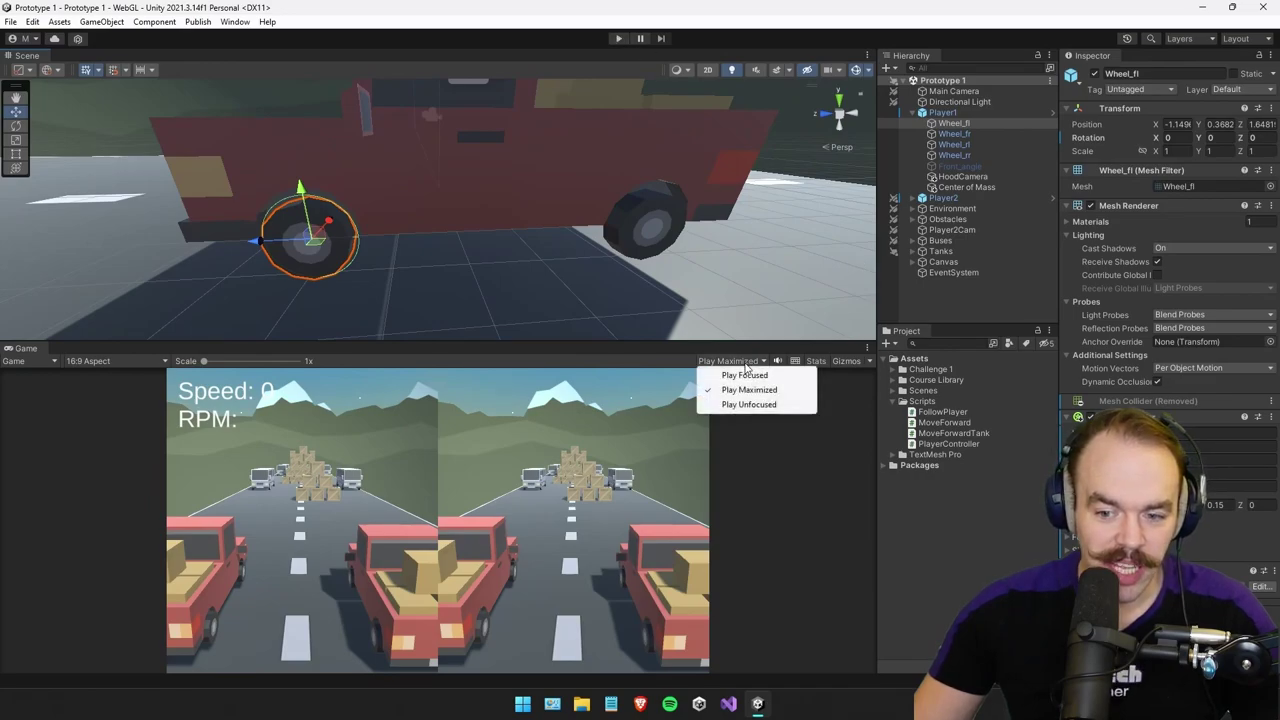
{"action": "left_click", "coordinate": [619, 39]}
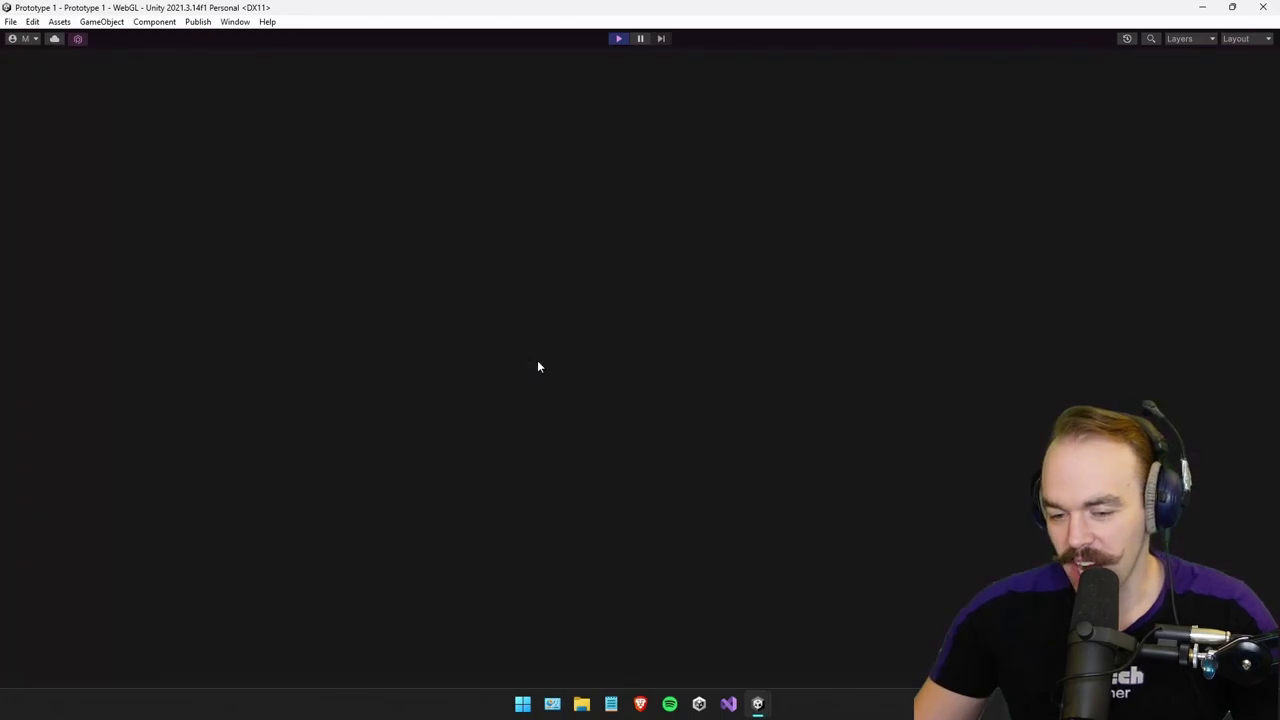
{"action": "key", "text": "w"}
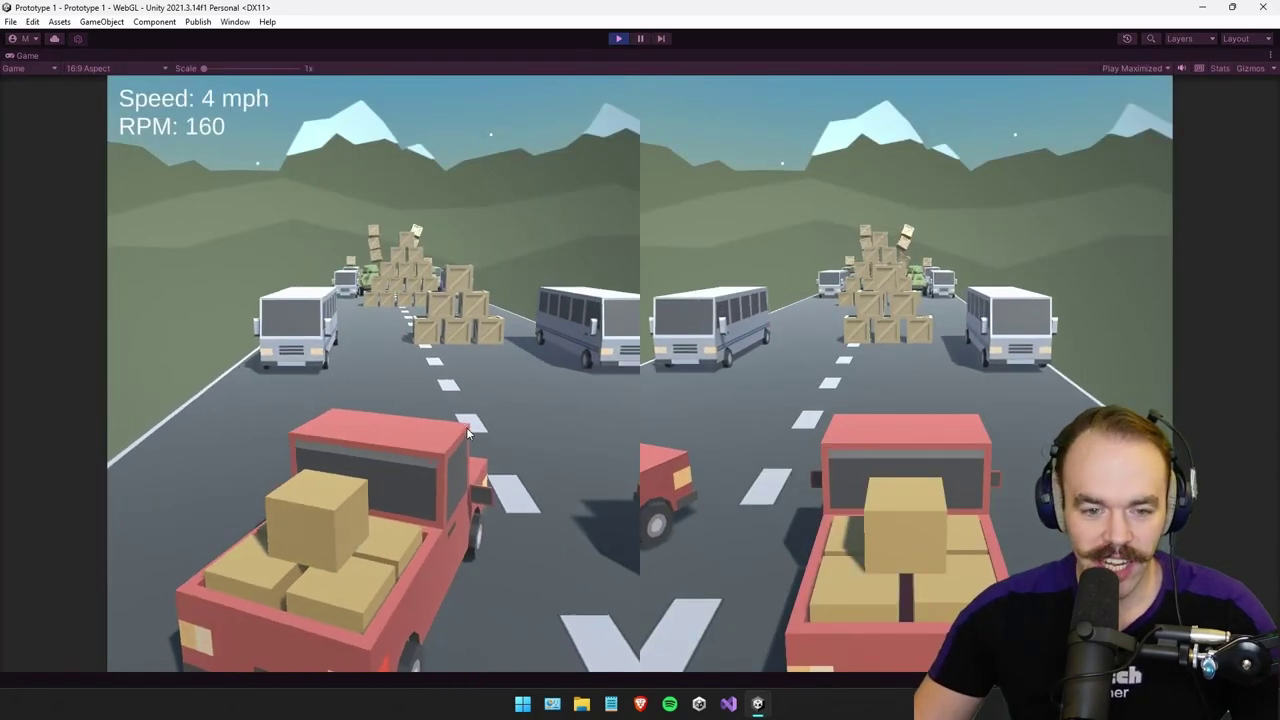
{"action": "key", "text": "w"}
{"action": "key", "text": "a"}
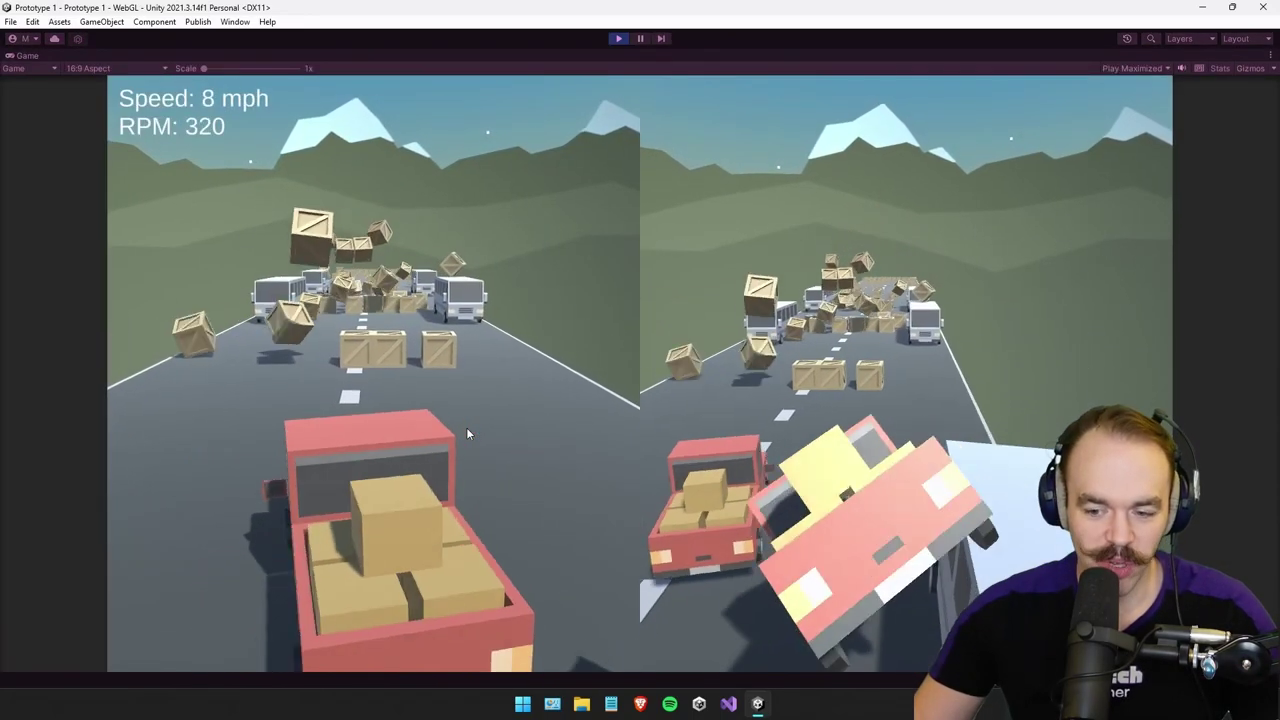
{"action": "key", "text": "w"}
{"action": "key", "text": "w"}
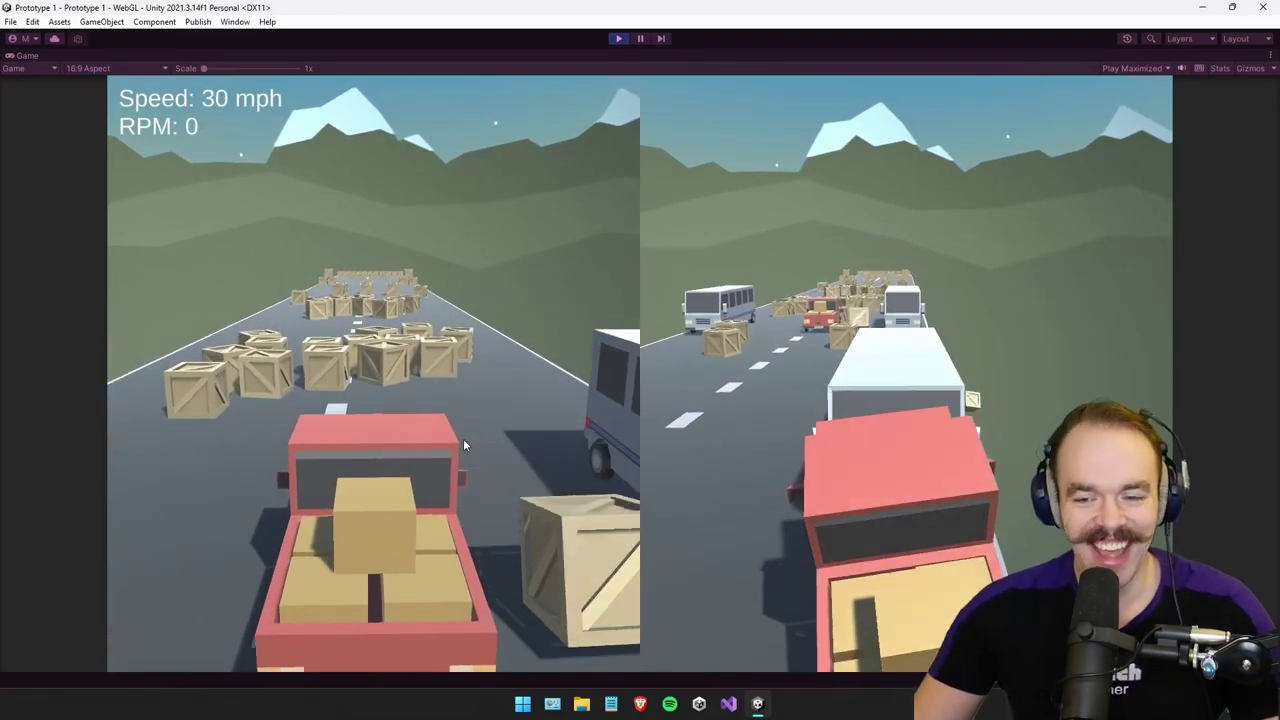
{"action": "key", "text": "w"}
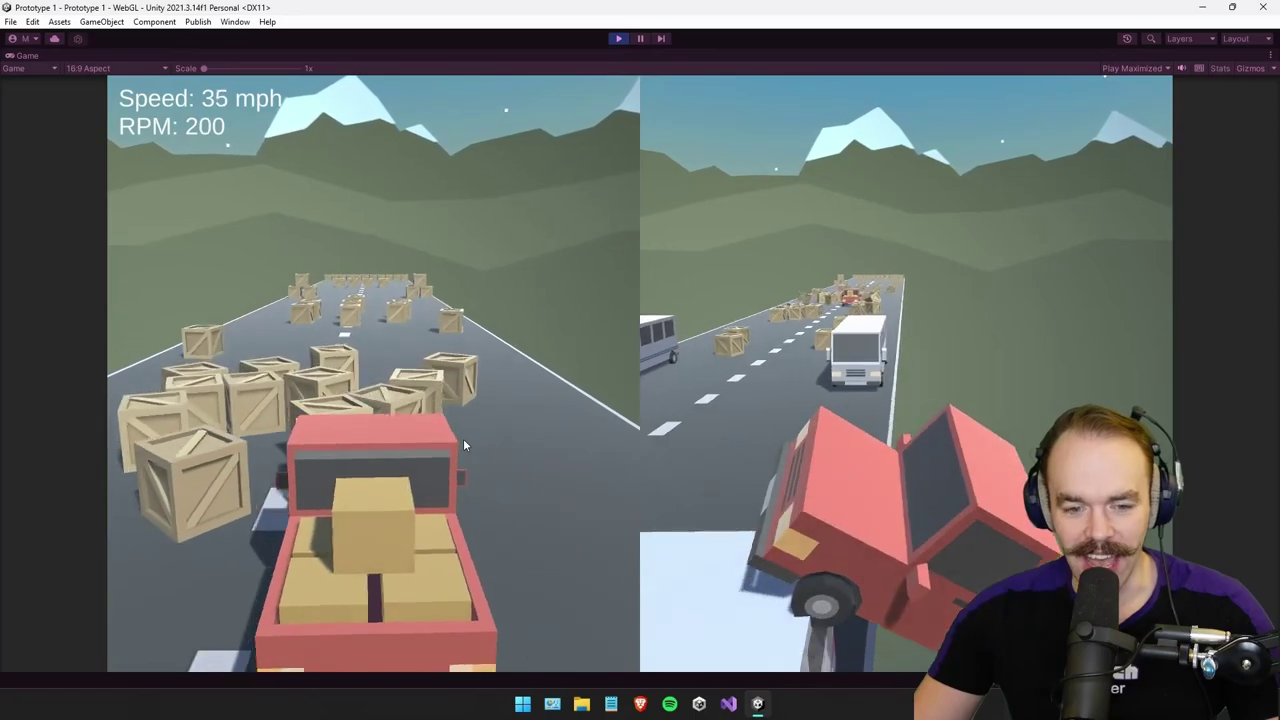
{"action": "key", "text": "w"}
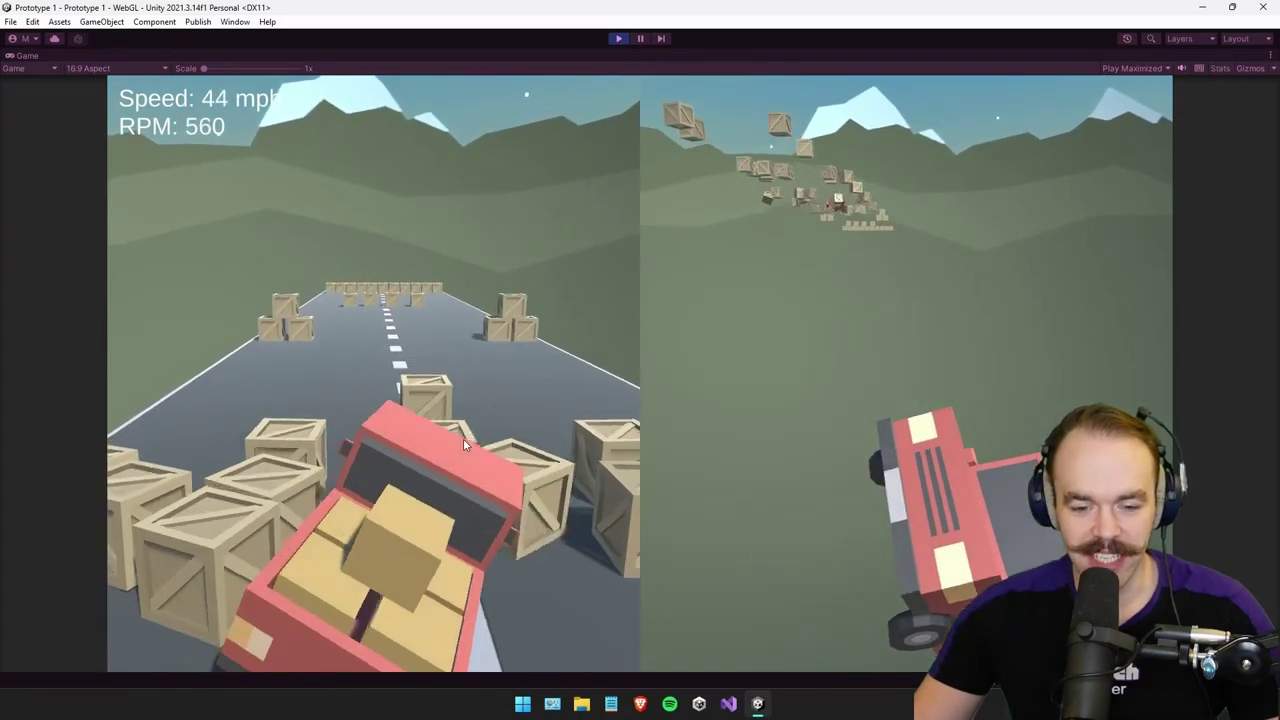
{"action": "key", "text": "w"}
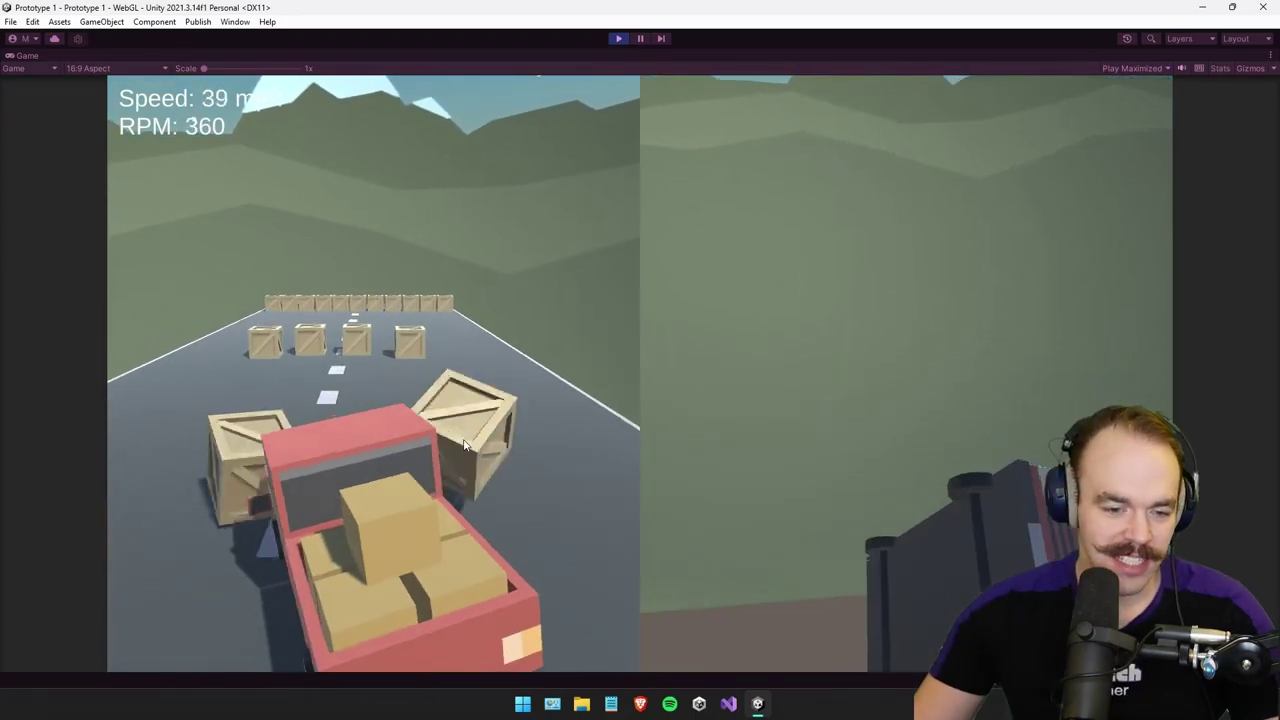
{"action": "key", "text": "w"}
{"action": "key", "text": "d"}
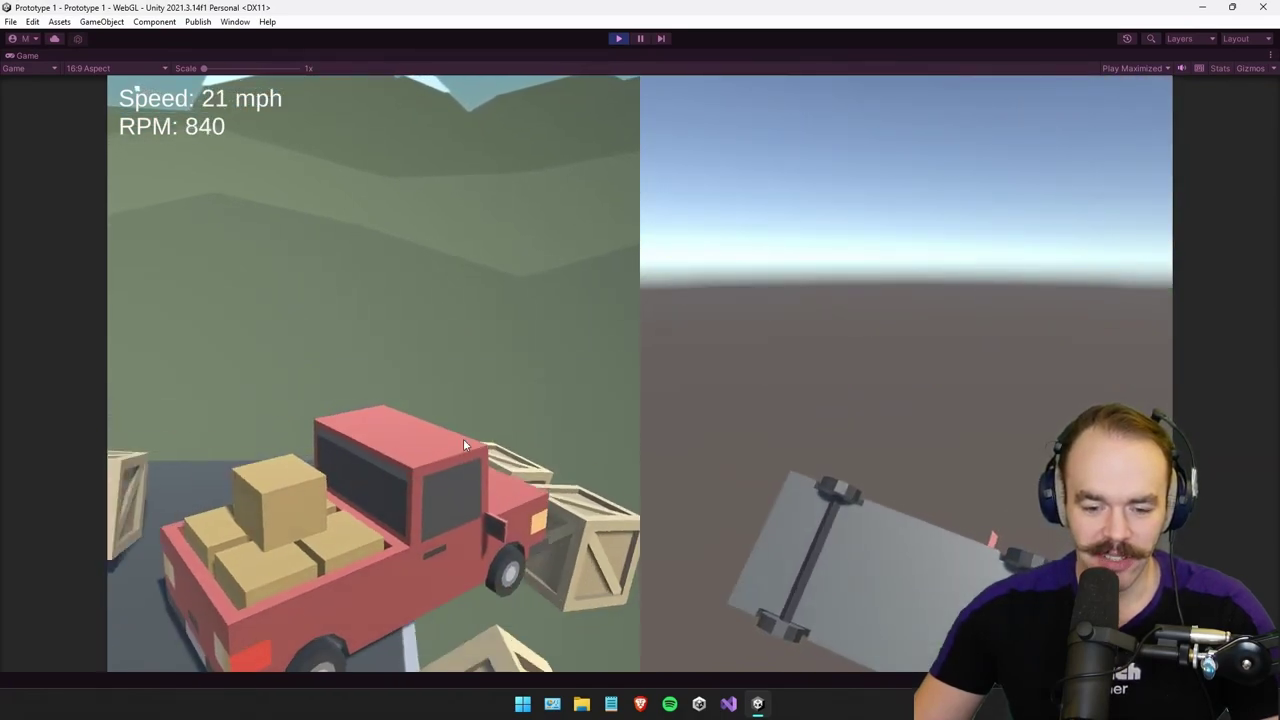
{"action": "left_click", "coordinate": [619, 38]}
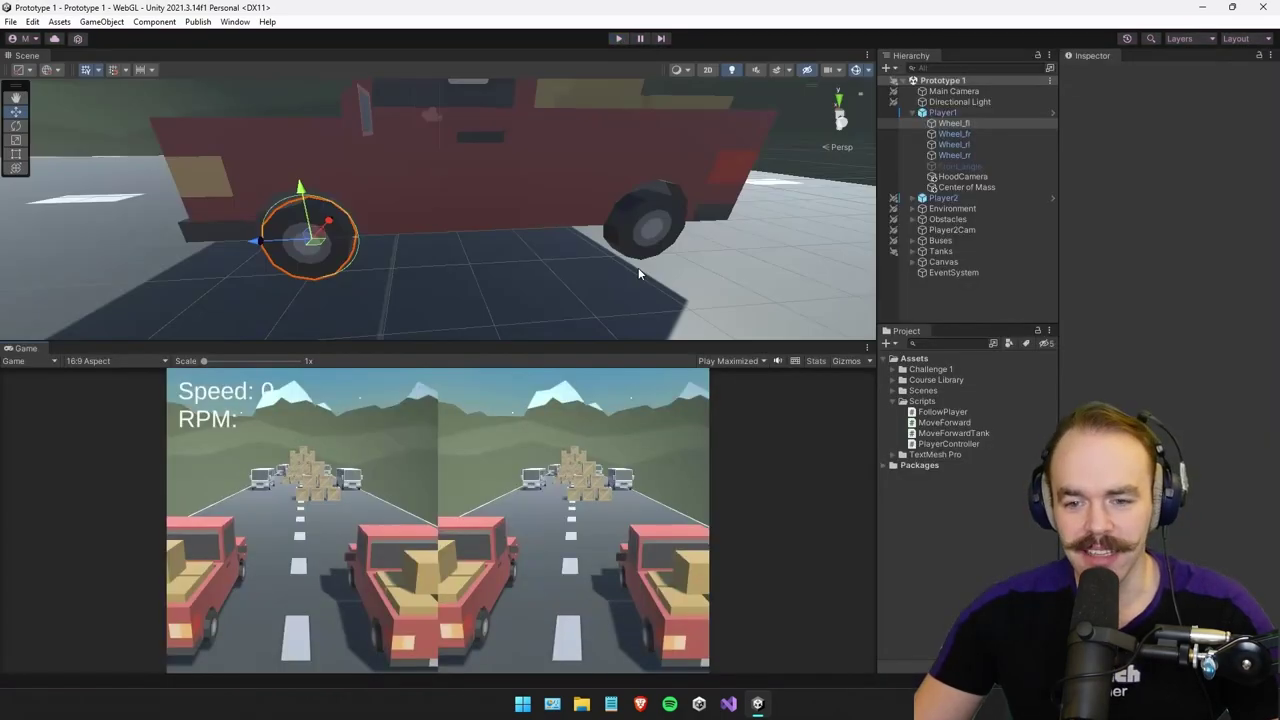
Run the game again, swerve the Player1 truck through the crate piles to the far end of the road, and exit play mode.
{"action": "left_click", "coordinate": [619, 38]}
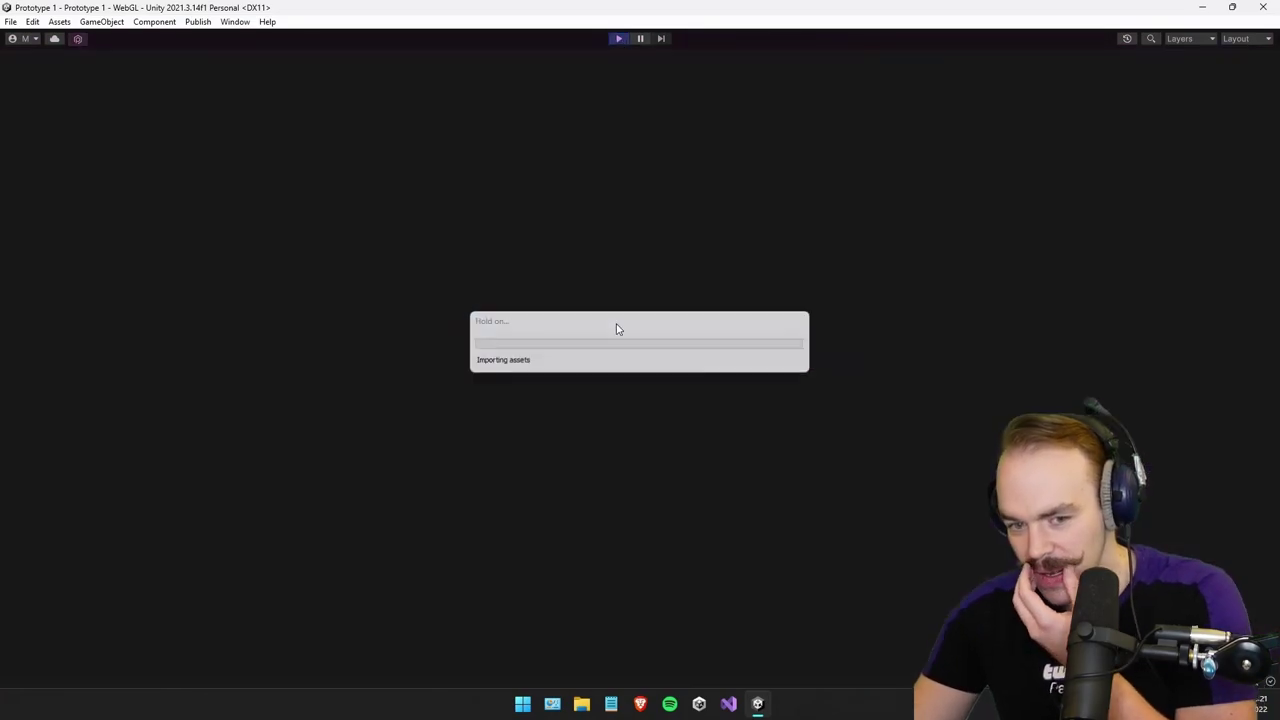
{"action": "key", "text": "w"}
{"action": "key", "text": "d"}
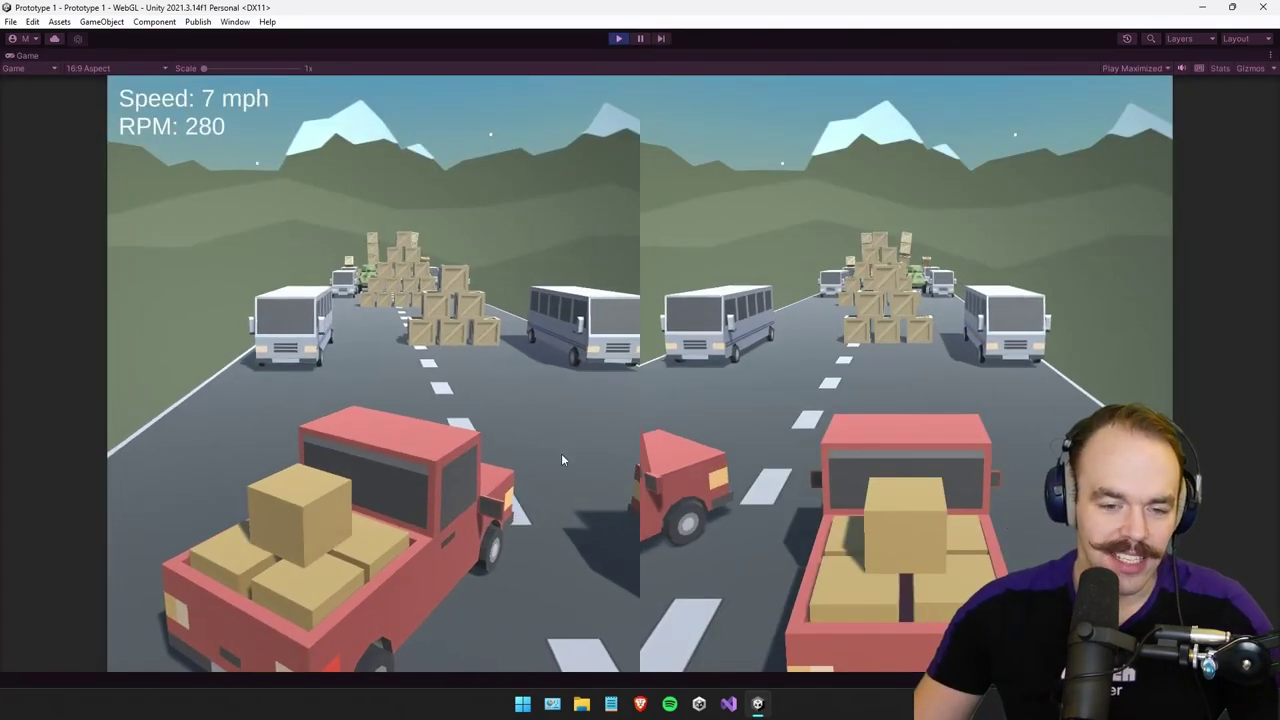
{"action": "key", "text": "a"}
{"action": "key", "text": "a"}
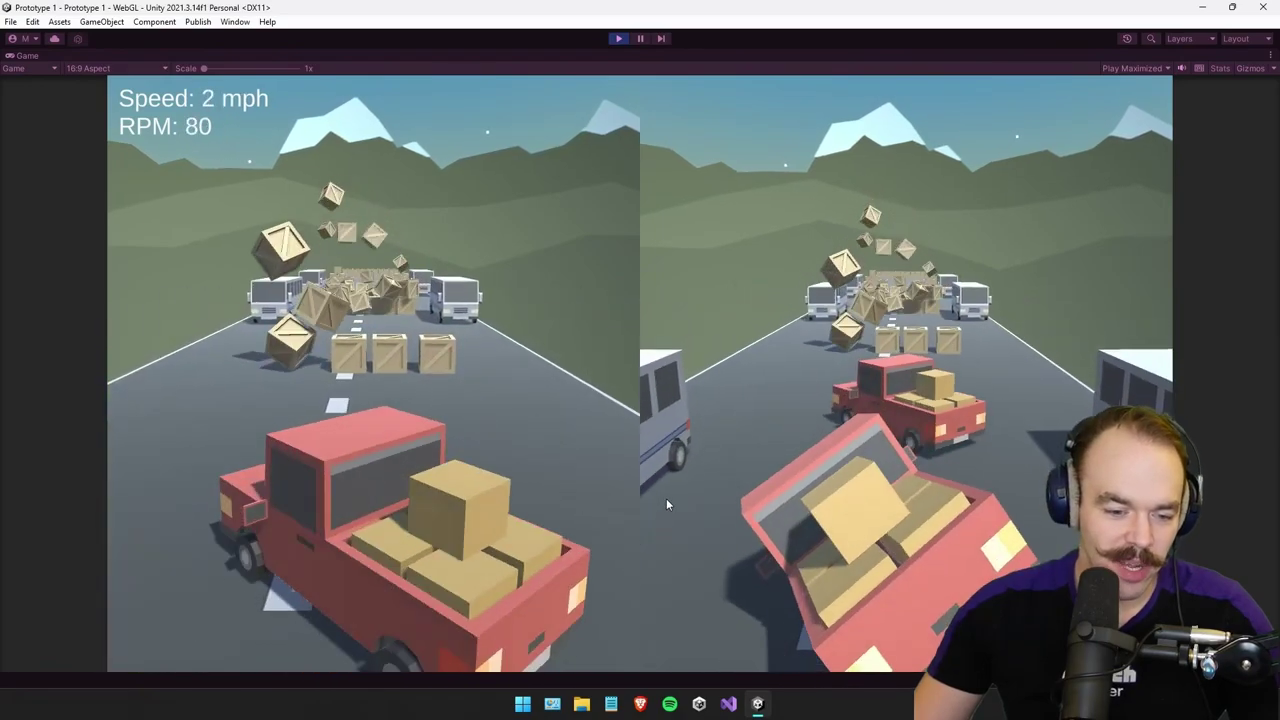
{"action": "key", "text": "w"}
{"action": "key", "text": "d"}
{"action": "key", "text": "w"}
{"action": "key", "text": "d"}
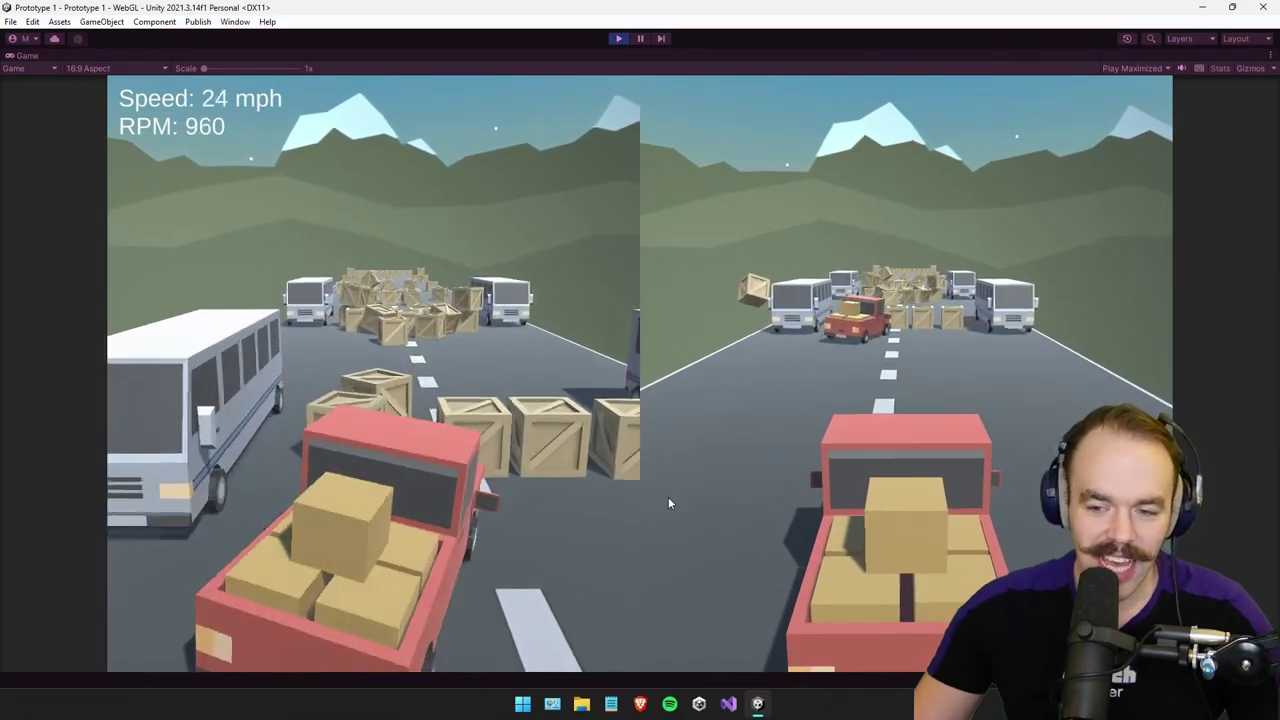
{"action": "key", "text": "a"}
{"action": "key", "text": "a"}
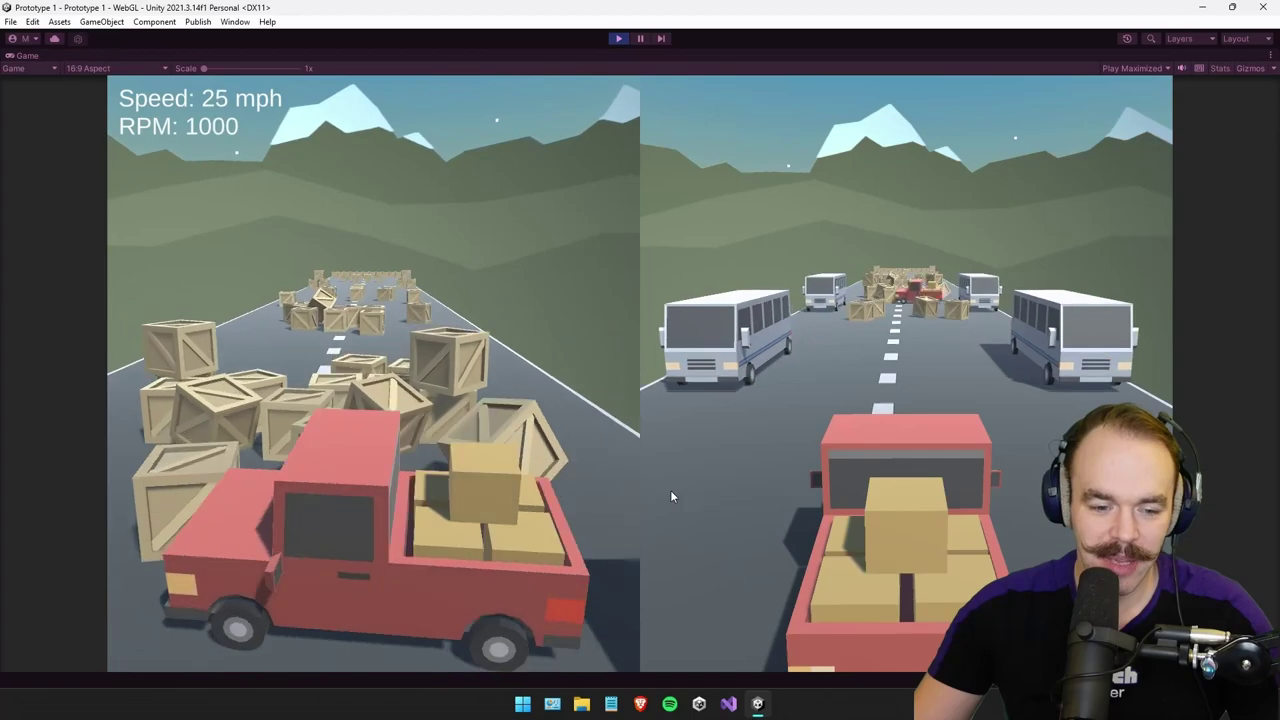
{"action": "key", "text": "w"}
{"action": "key", "text": "w"}
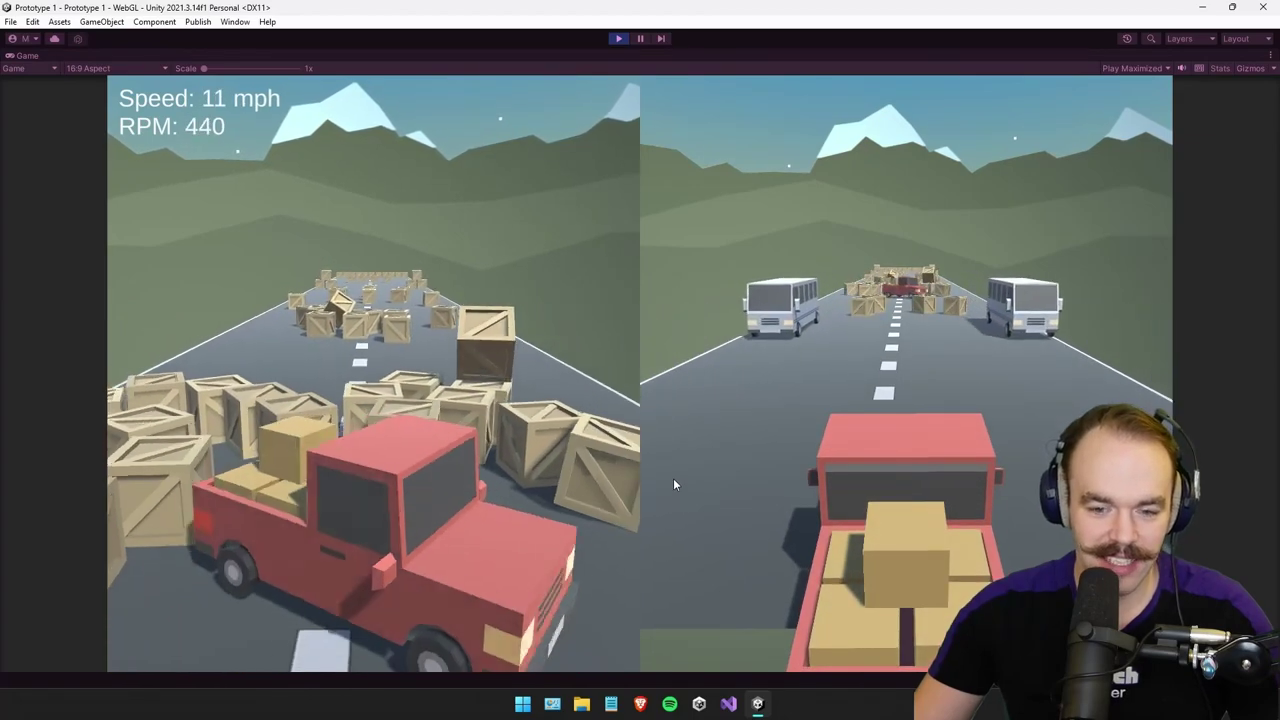
{"action": "key", "text": "w"}
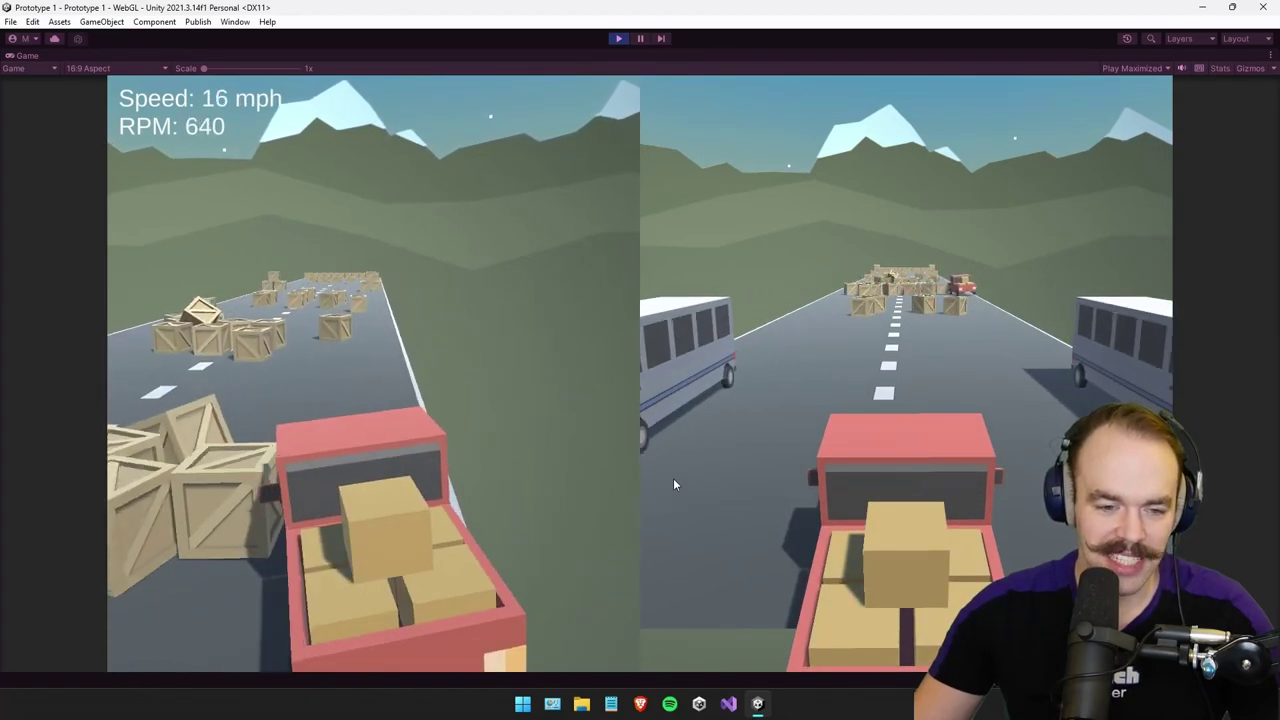
{"action": "key", "text": "w"}
{"action": "key", "text": "d"}
{"action": "key", "text": "w"}
{"action": "key", "text": "d"}
{"action": "key", "text": "a"}
{"action": "key", "text": "a"}
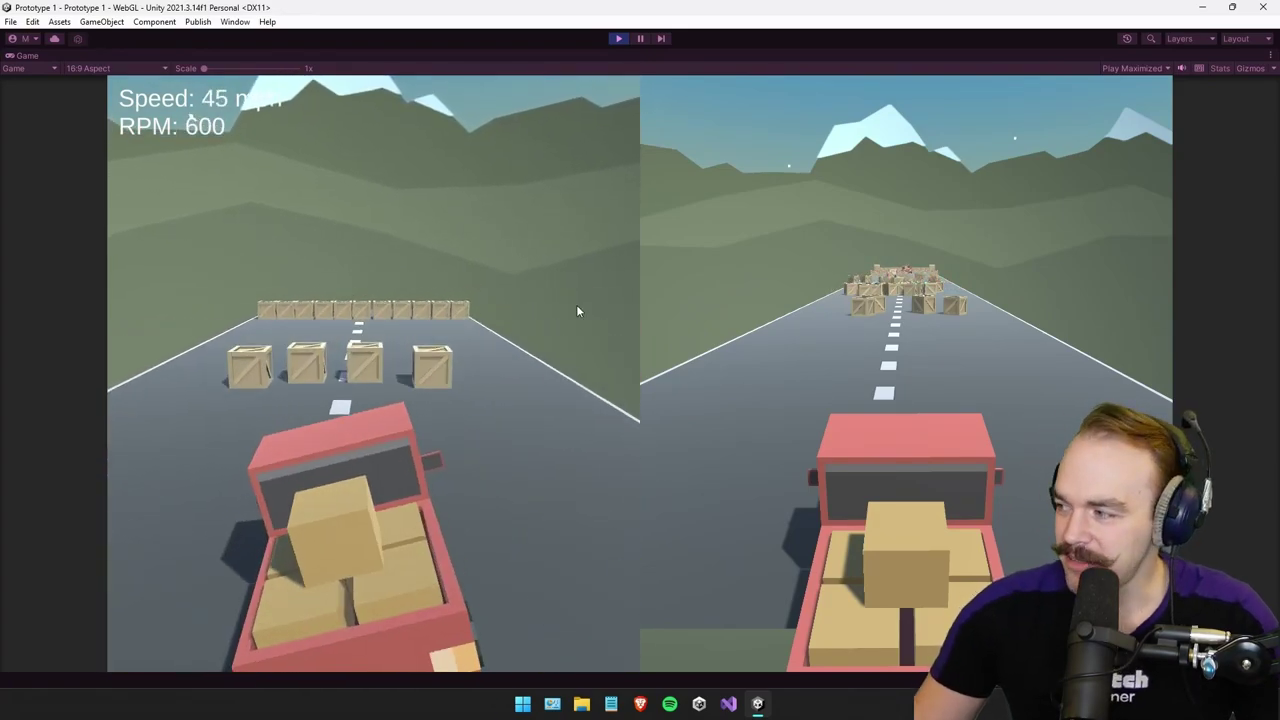
{"action": "key", "text": "d"}
{"action": "key", "text": "a"}
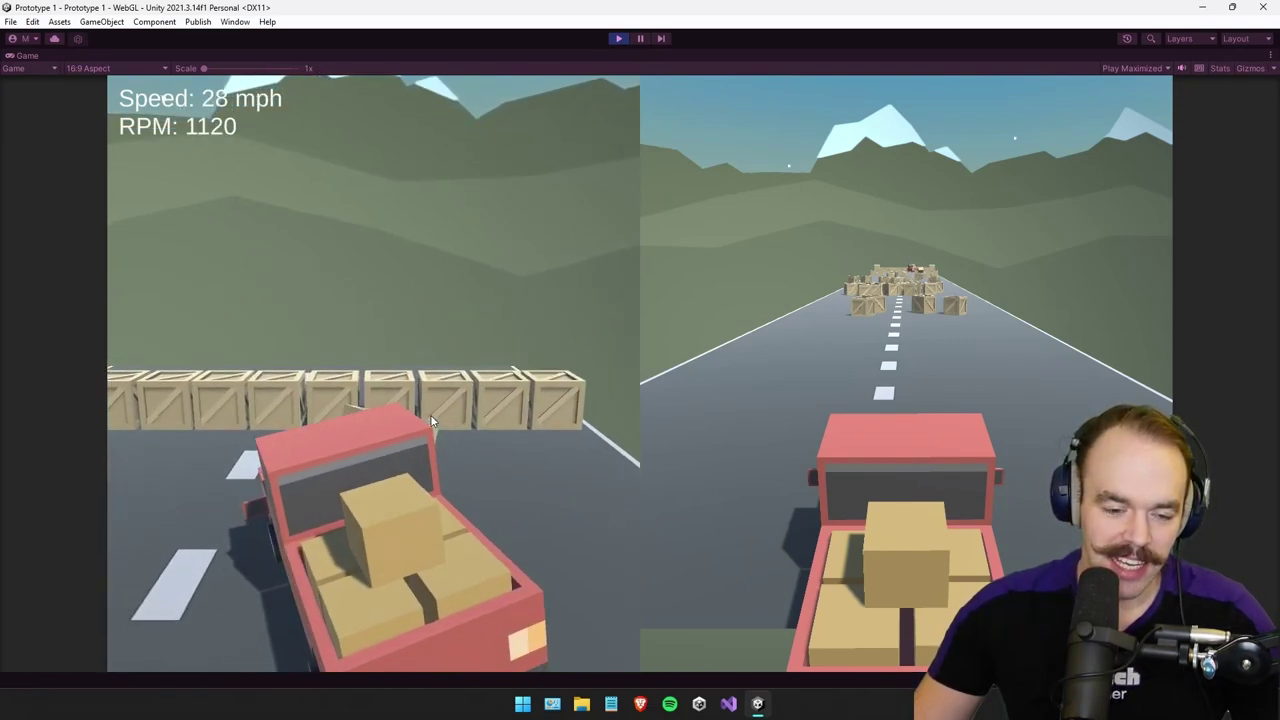
{"action": "key", "text": "a"}
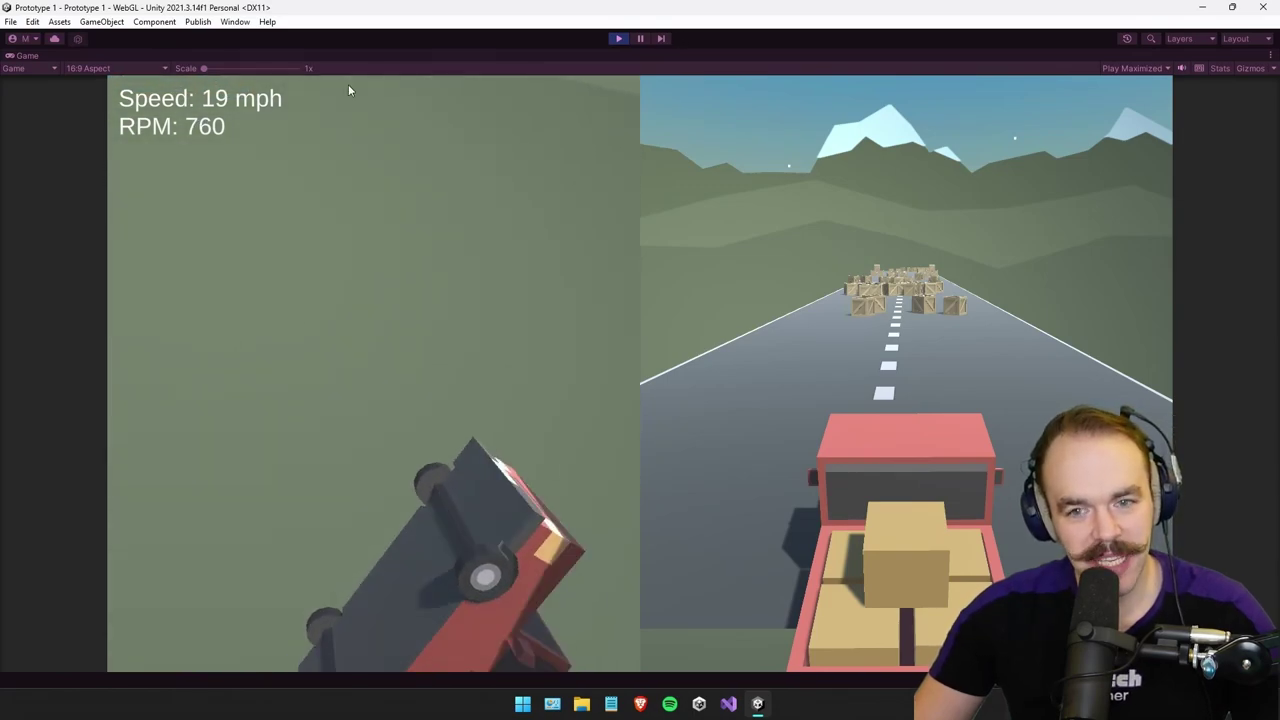
{"action": "left_click", "coordinate": [618, 38]}
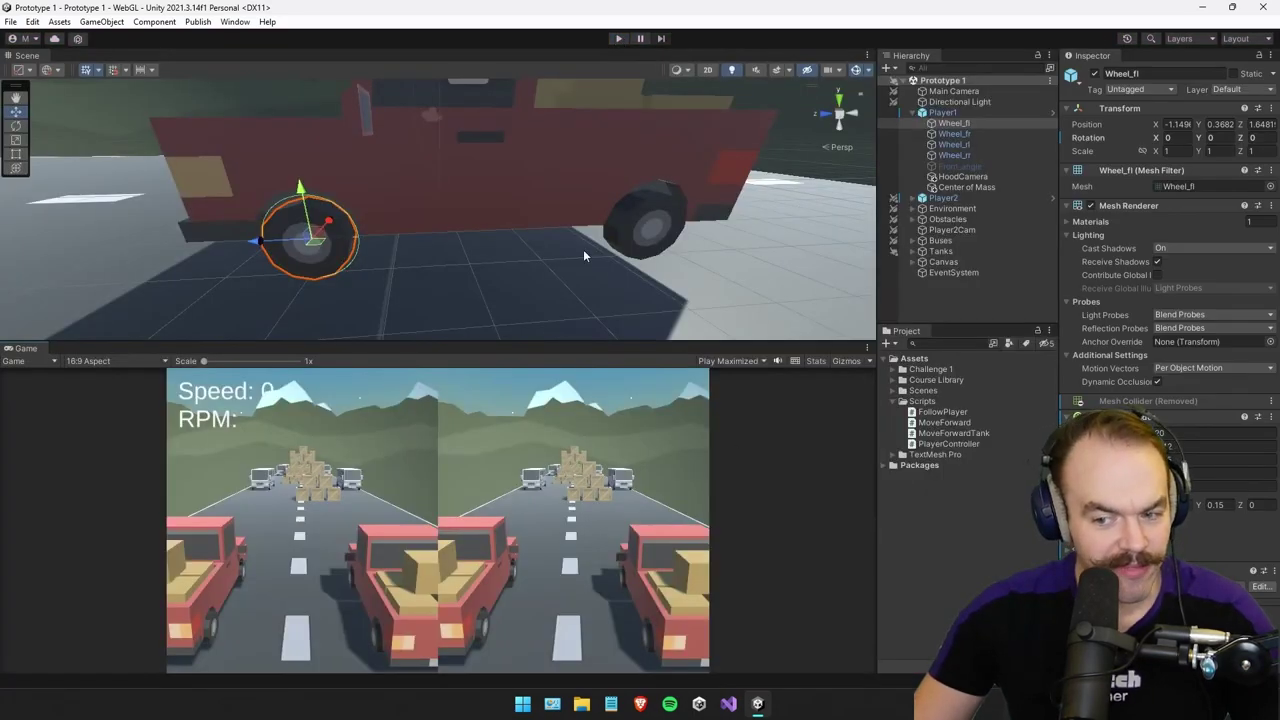
Preview the code of the movement scripts in the project's Scripts folder, including MoveForward.
{"action": "right_click_drag", "start_coordinate": [583, 256], "coordinate": [498, 335]}
{"action": "left_click", "coordinate": [942, 412]}
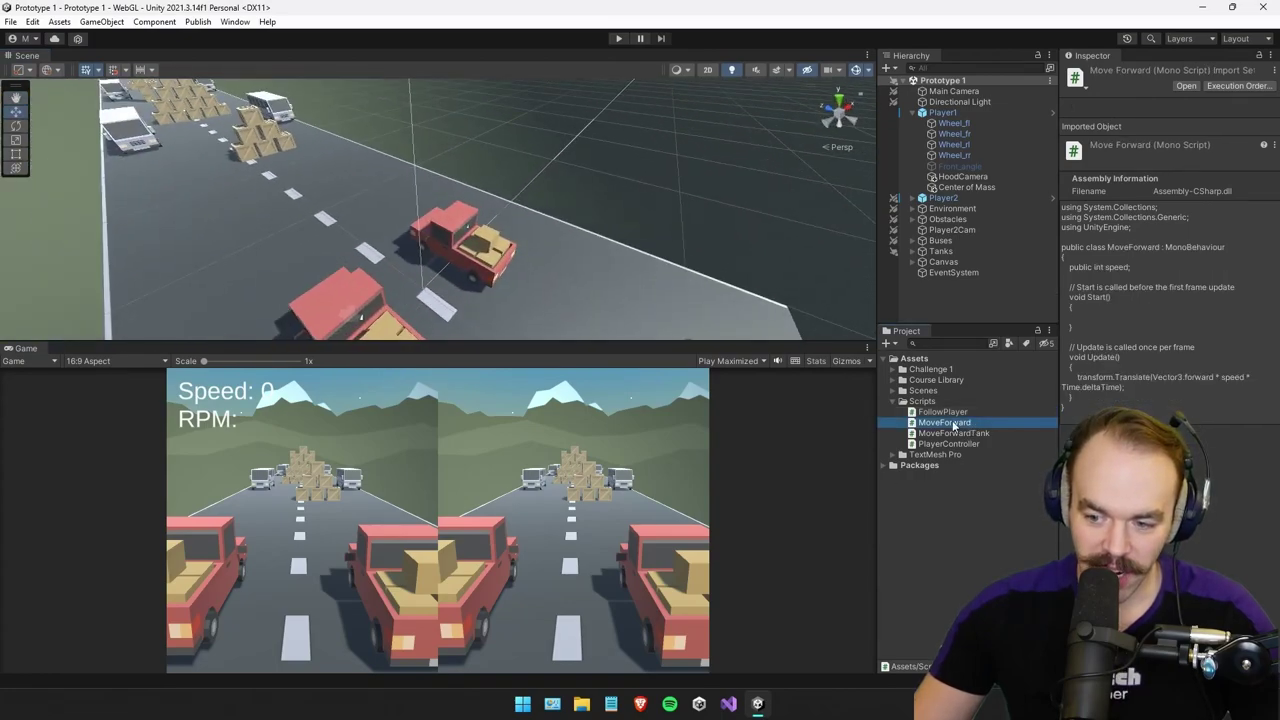
Enlarge the Scene view's height and examine the tanks near the end of the road.
{"action": "right_click_drag", "start_coordinate": [477, 272], "coordinate": [586, 266]}
{"action": "key", "text": "w"}
{"action": "key", "text": "w"}
{"action": "left_click_drag", "start_coordinate": [646, 350], "coordinate": [630, 438]}
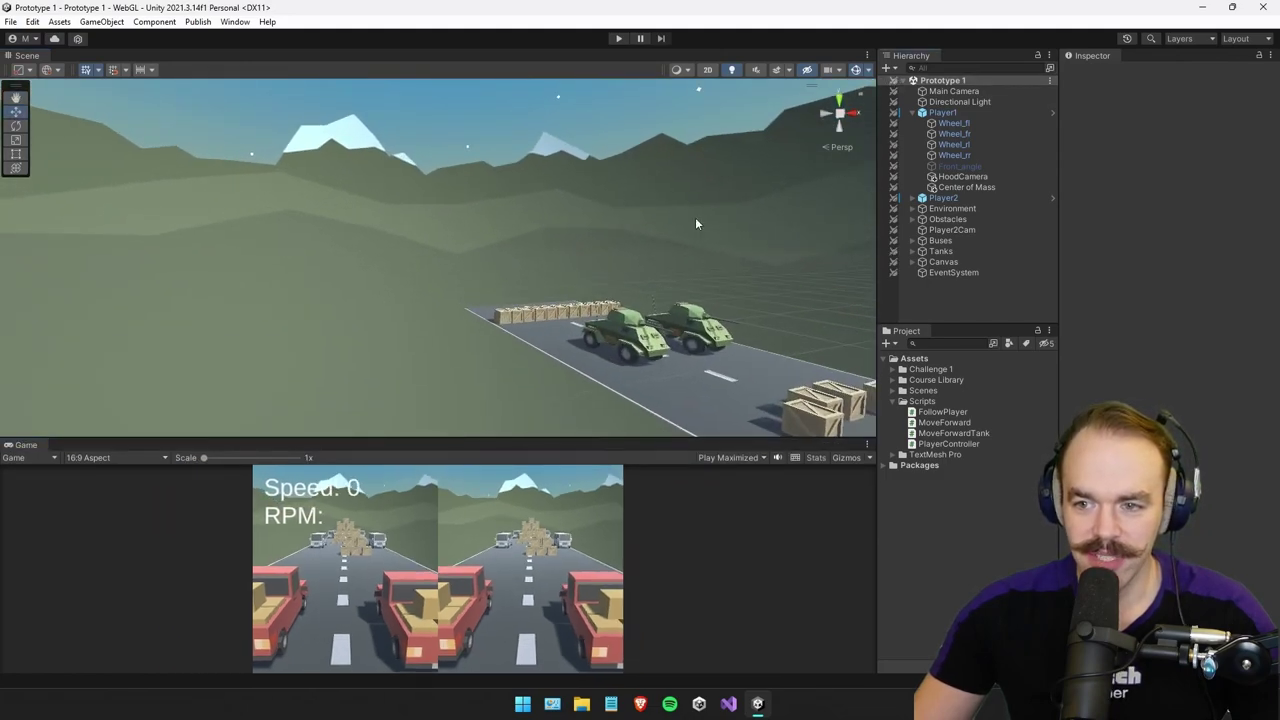
Select one of the tanks near the end of the road and frame it in the Scene view.
{"action": "right_click_drag", "start_coordinate": [384, 224], "coordinate": [550, 298]}
{"action": "left_click", "coordinate": [481, 262]}
{"action": "key", "text": "f"}
Set the Game view to Play Focused and run the game, following the action along the road in the Scene view.
{"action": "left_click", "coordinate": [618, 38]}
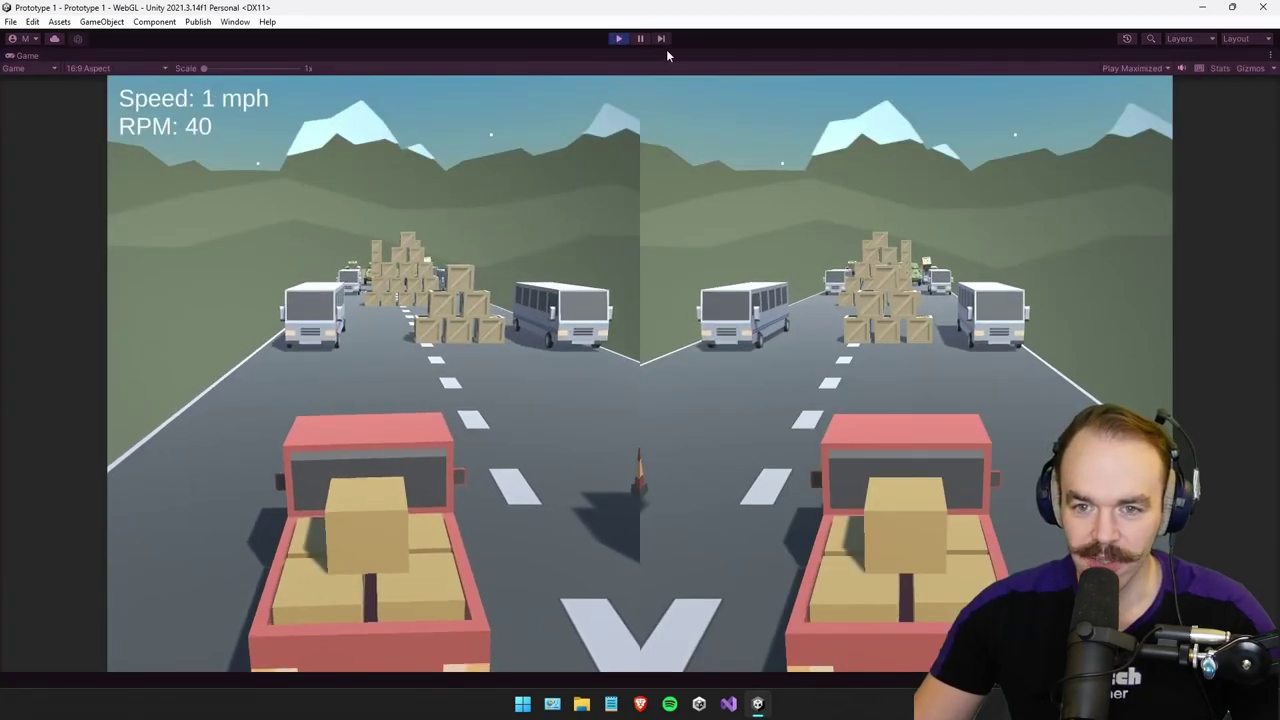
{"action": "left_click", "coordinate": [618, 38]}
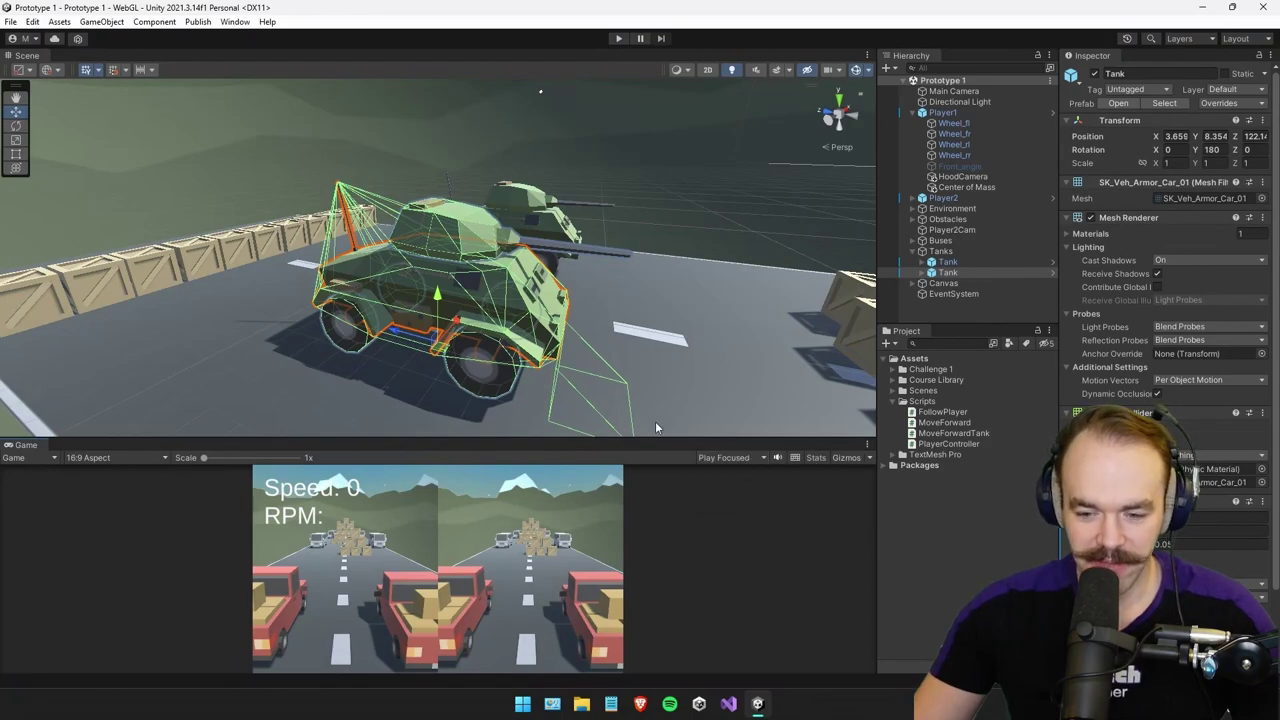
{"action": "left_click", "coordinate": [620, 38]}
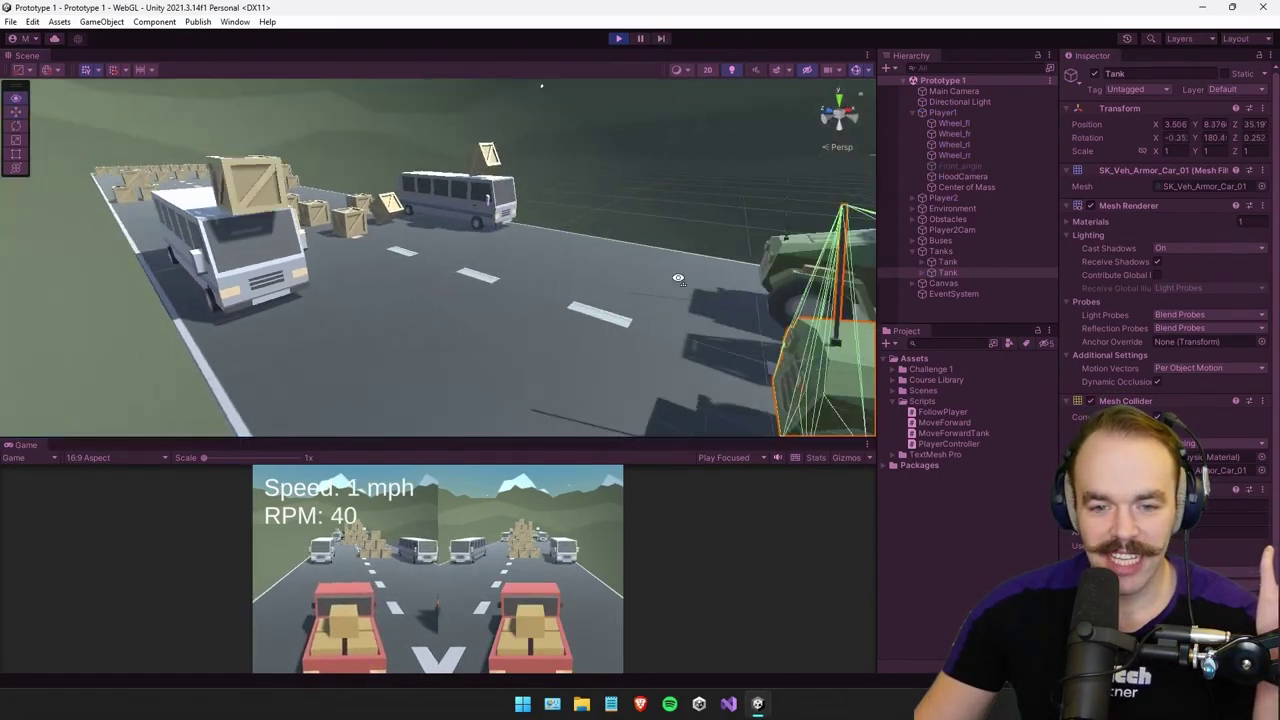
{"action": "right_click_drag", "start_coordinate": [676, 278], "coordinate": [1001, 267]}
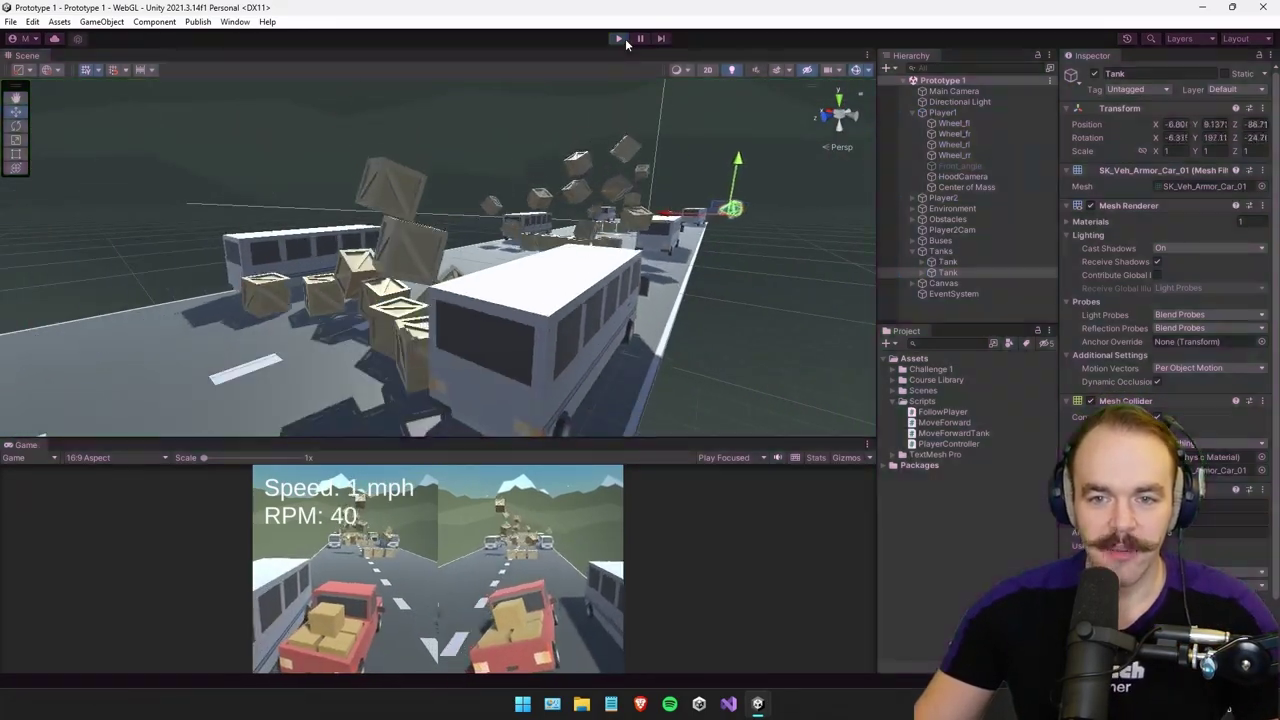
Restart the run, watch the road behind the player trucks in the Scene view, and exit play mode.
{"action": "left_click", "coordinate": [621, 40]}
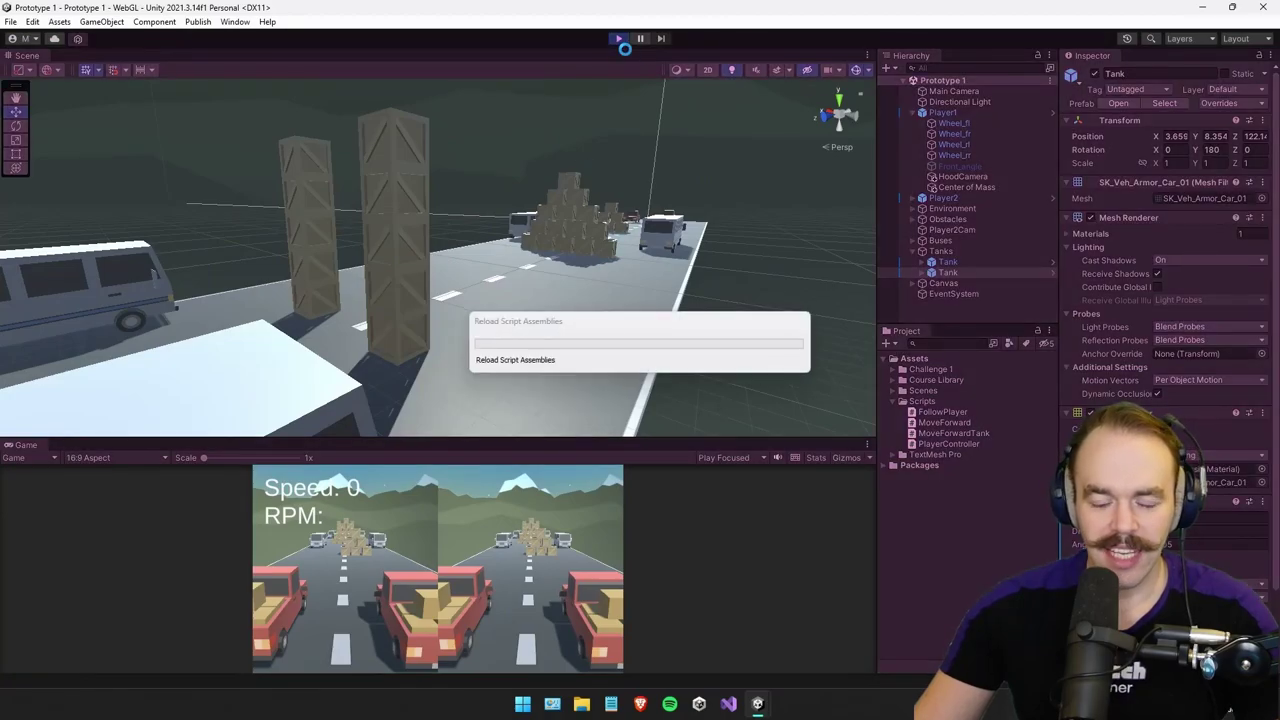
{"action": "right_click_drag", "start_coordinate": [586, 228], "coordinate": [178, 235]}
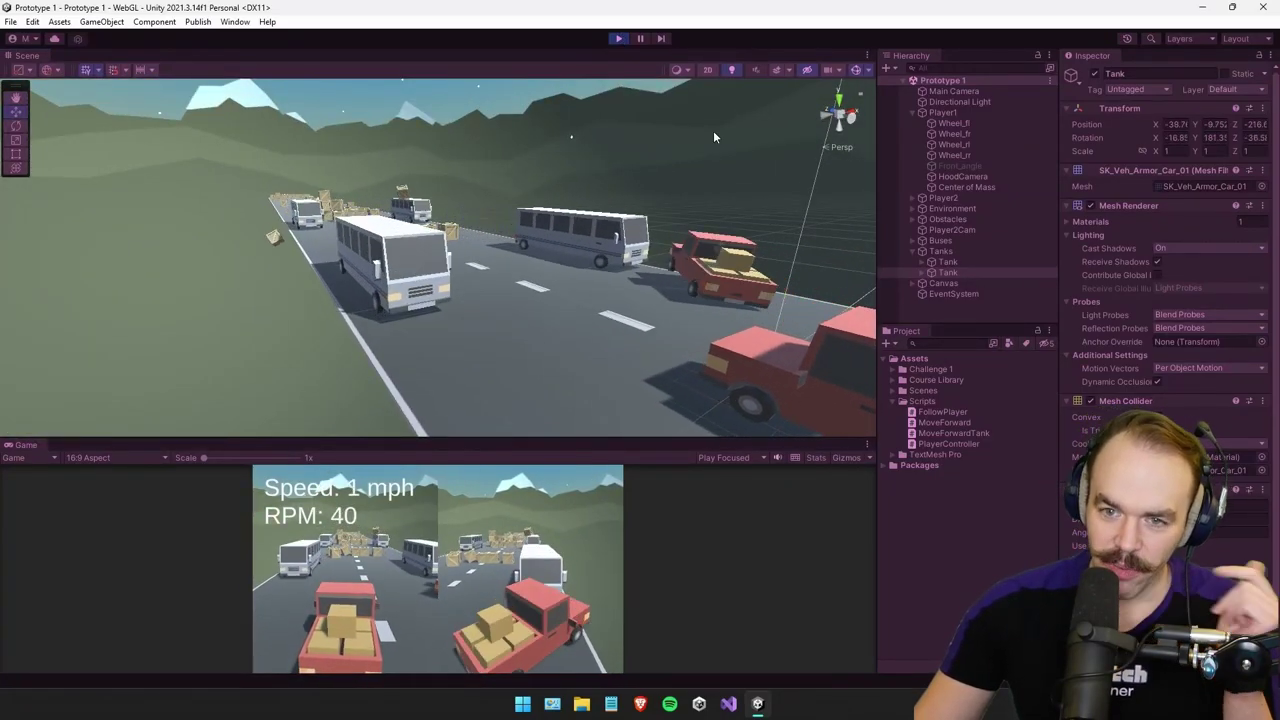
{"action": "key", "text": "ctrl+p"}
Preview the code of the MoveForward, MoveForwardTank and PlayerController scripts in the Scripts folder.
{"action": "left_click", "coordinate": [944, 422]}
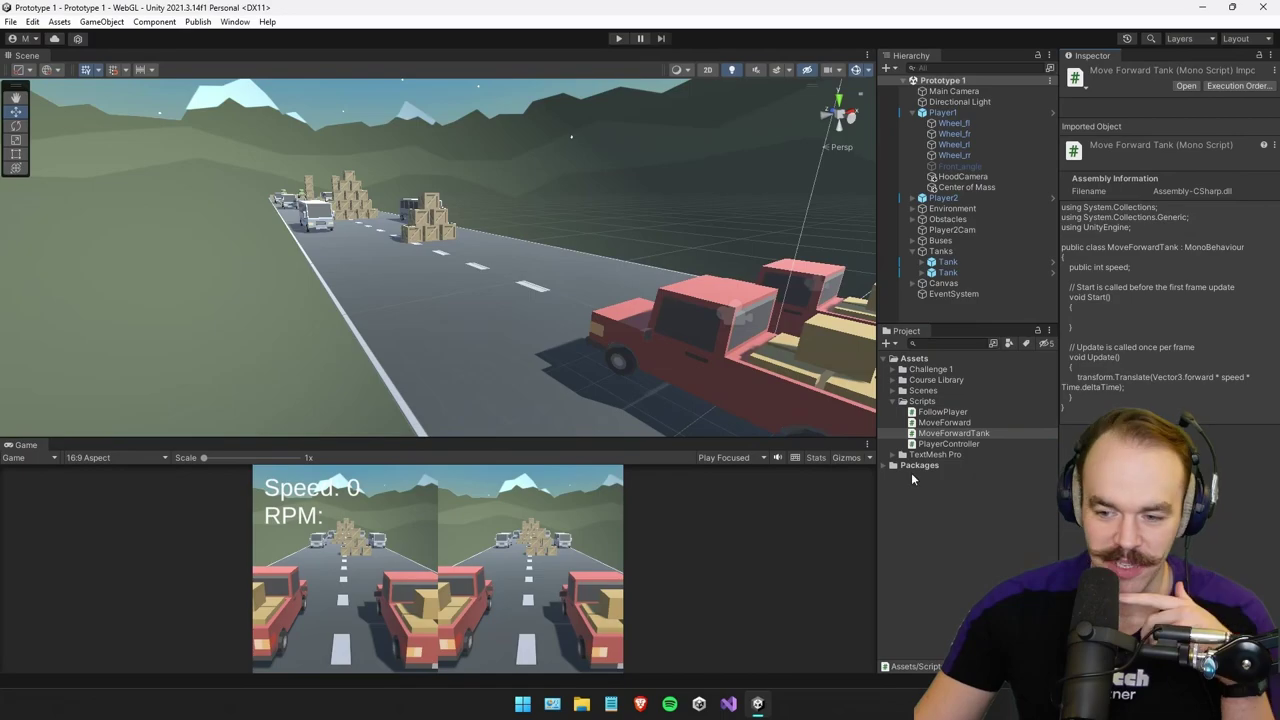
{"action": "left_click", "coordinate": [950, 444]}
{"action": "scroll", "coordinate": [1137, 403], "scroll_direction": "down", "scroll_amount": 4}
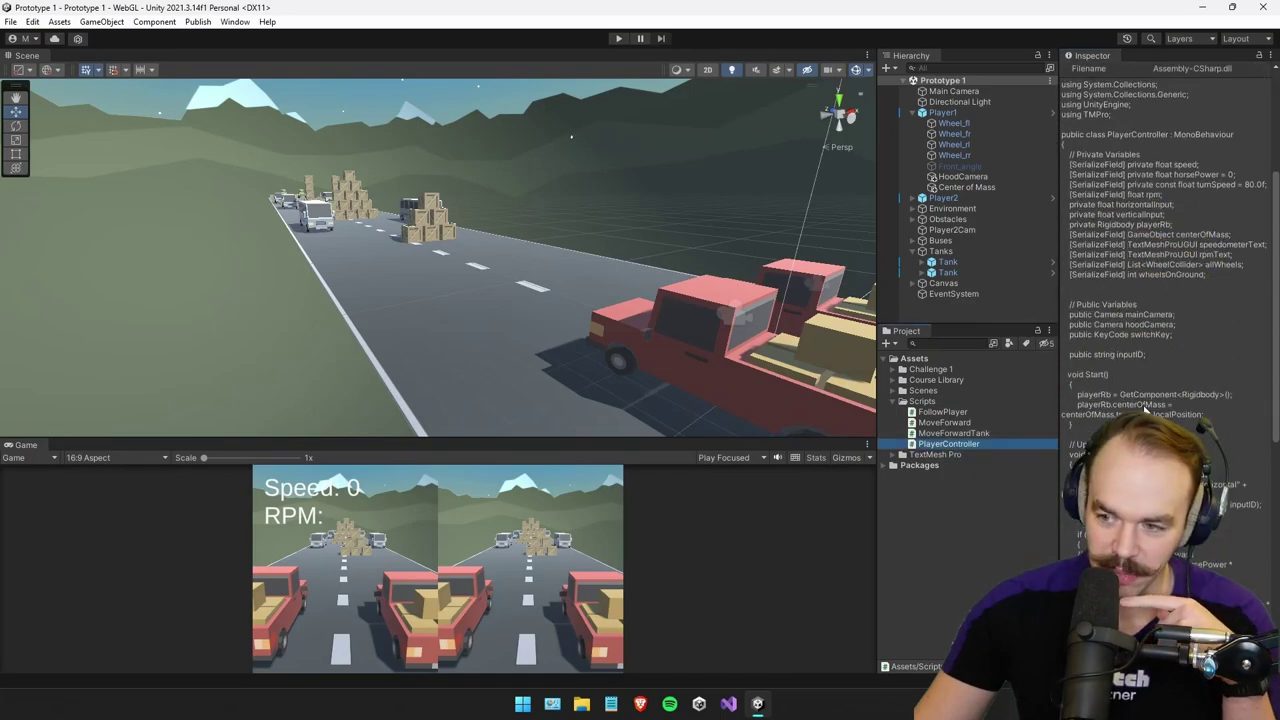
{"action": "scroll", "coordinate": [1143, 397], "scroll_direction": "up", "scroll_amount": 2}
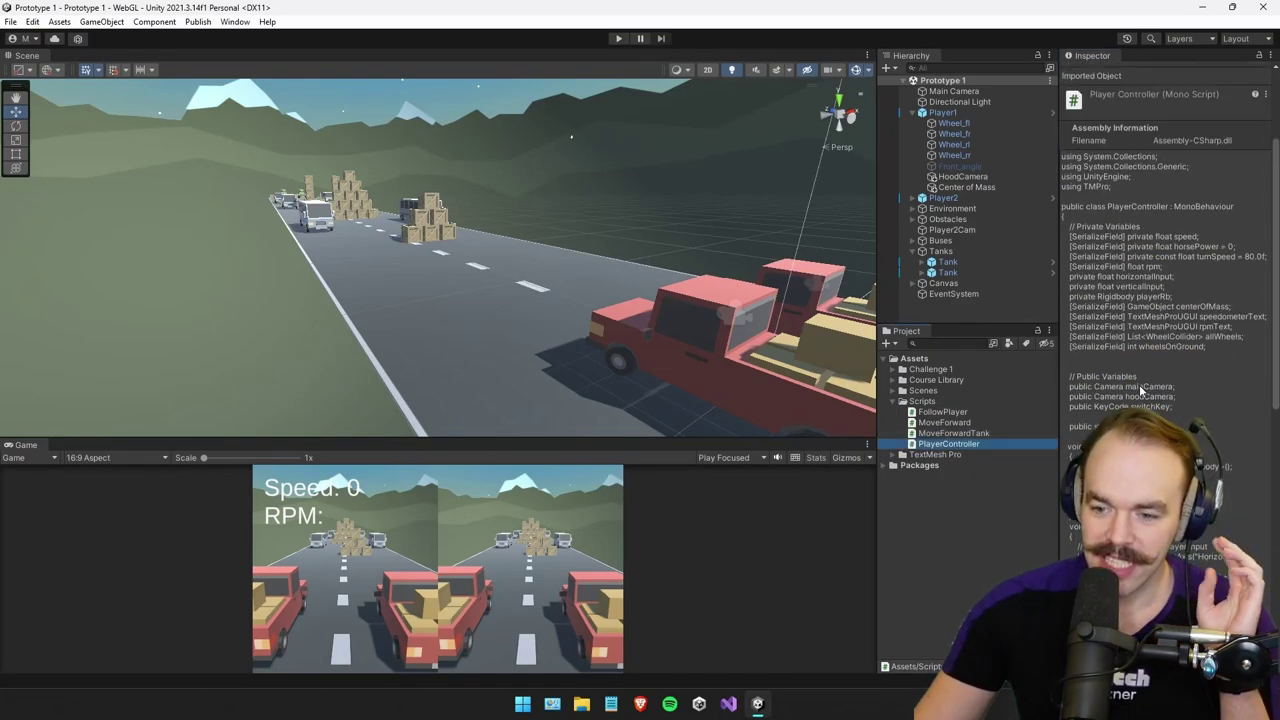
Open the PlayerController script in Visual Studio.
{"action": "left_click", "coordinate": [950, 446]}
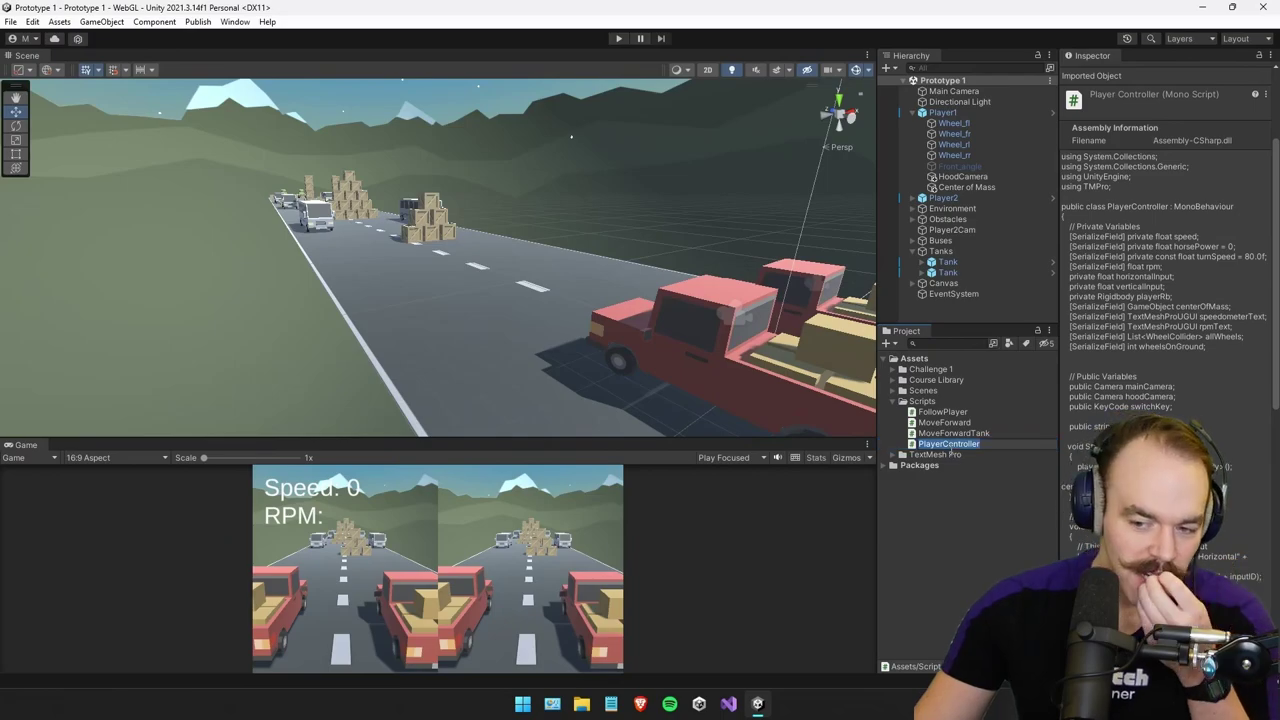
{"action": "left_click", "coordinate": [953, 433]}
{"action": "left_click", "coordinate": [960, 444]}
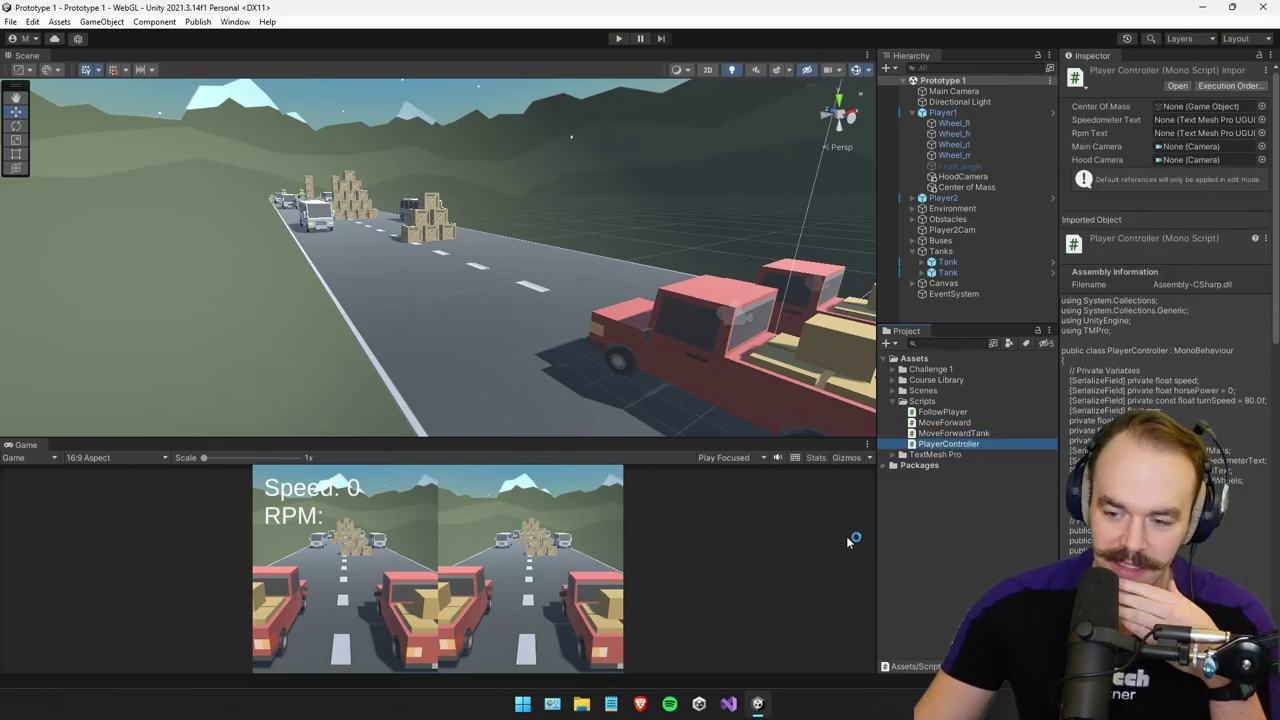
{"action": "double_click", "coordinate": [958, 446]}
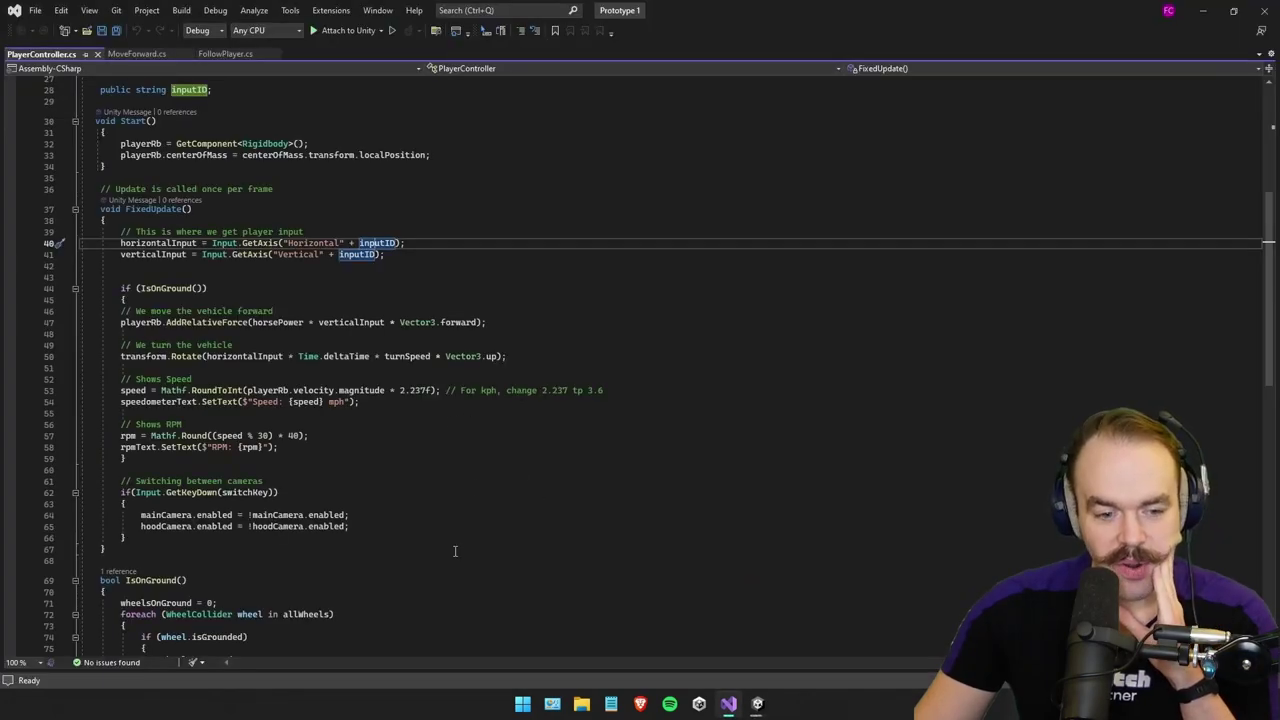
Examine the private and public variable declarations at the start of the PlayerController script.
{"action": "scroll", "coordinate": [458, 543], "scroll_direction": "up", "scroll_amount": 9}
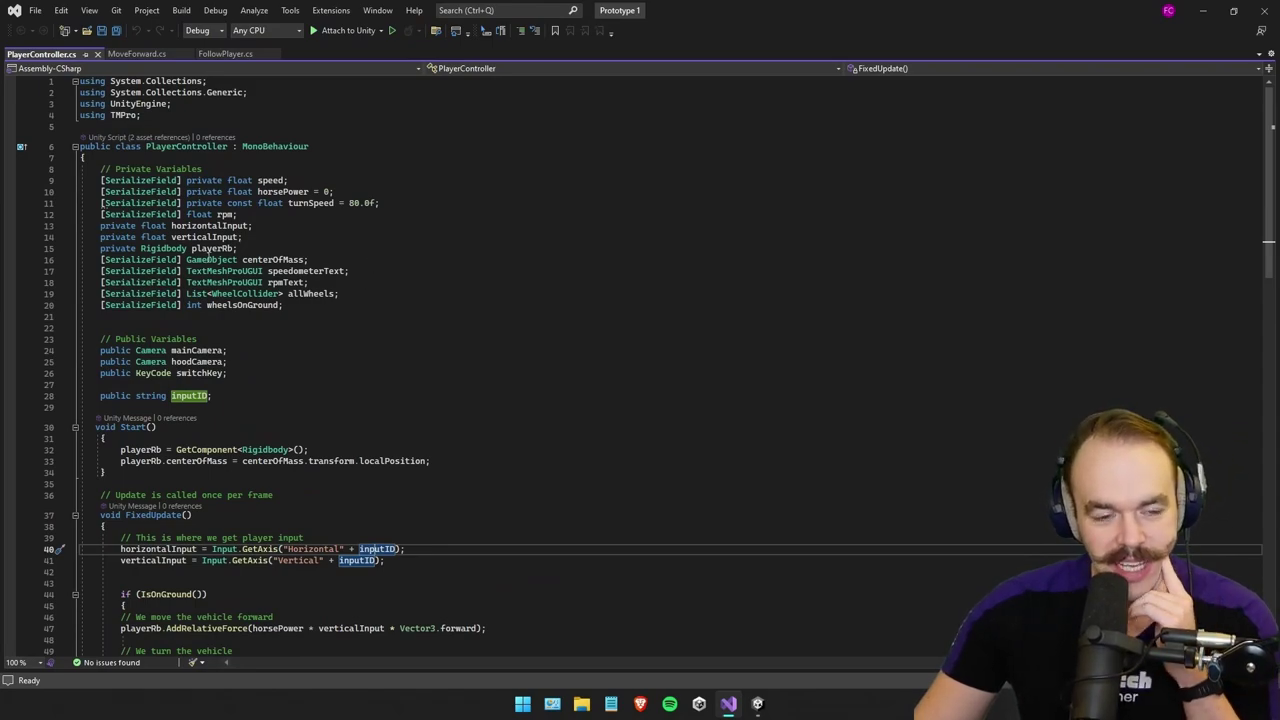
{"action": "scroll", "coordinate": [290, 298], "scroll_direction": "down", "scroll_amount": 10}
{"action": "scroll", "coordinate": [203, 180], "scroll_direction": "up", "scroll_amount": 10}
{"action": "left_click", "coordinate": [203, 180]}
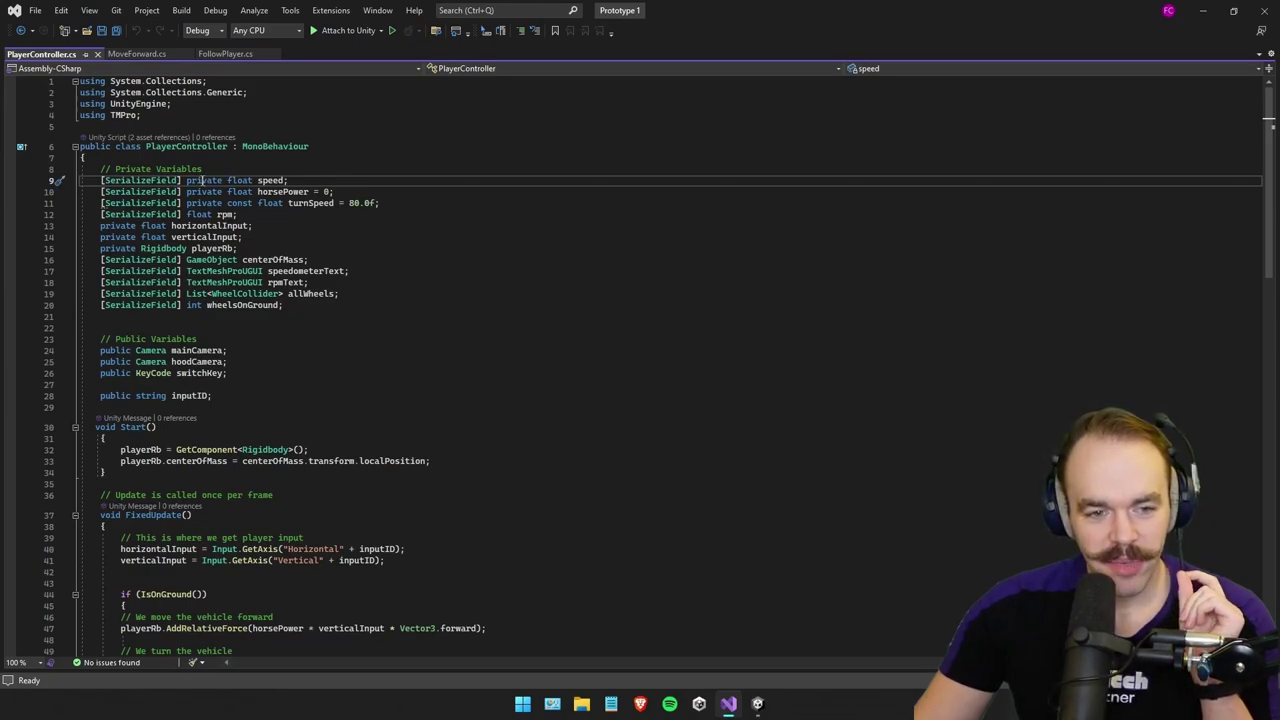
{"action": "left_click", "coordinate": [359, 238]}
{"action": "left_click", "coordinate": [366, 280]}
{"action": "left_click_drag", "start_coordinate": [367, 294], "coordinate": [369, 304]}
{"action": "left_click", "coordinate": [385, 279]}
{"action": "scroll", "coordinate": [398, 250], "scroll_direction": "down", "scroll_amount": 3}
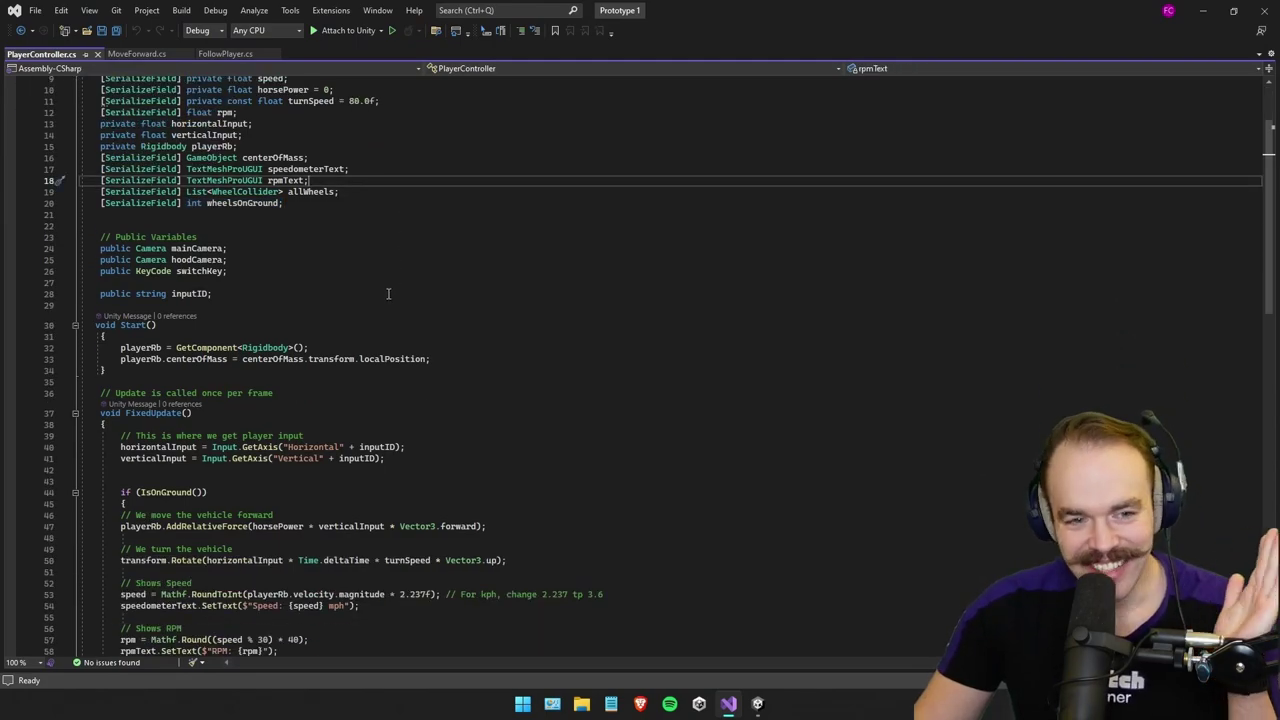
{"action": "scroll", "coordinate": [388, 293], "scroll_direction": "up", "scroll_amount": 3}
Examine the FixedUpdate method's code for player input, vehicle movement, speed, RPM and camera switching.
{"action": "scroll", "coordinate": [289, 324], "scroll_direction": "down", "scroll_amount": 10}
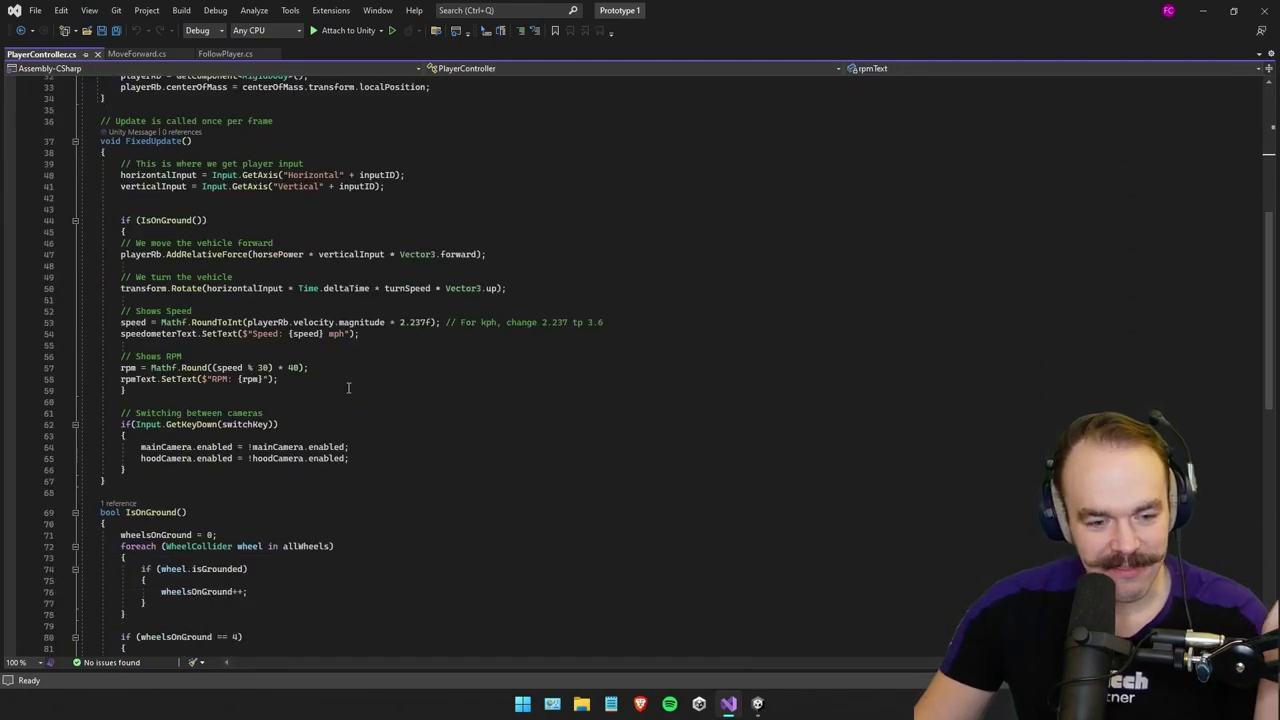
{"action": "left_click_drag", "start_coordinate": [367, 412], "coordinate": [208, 222]}
{"action": "left_click", "coordinate": [284, 210]}
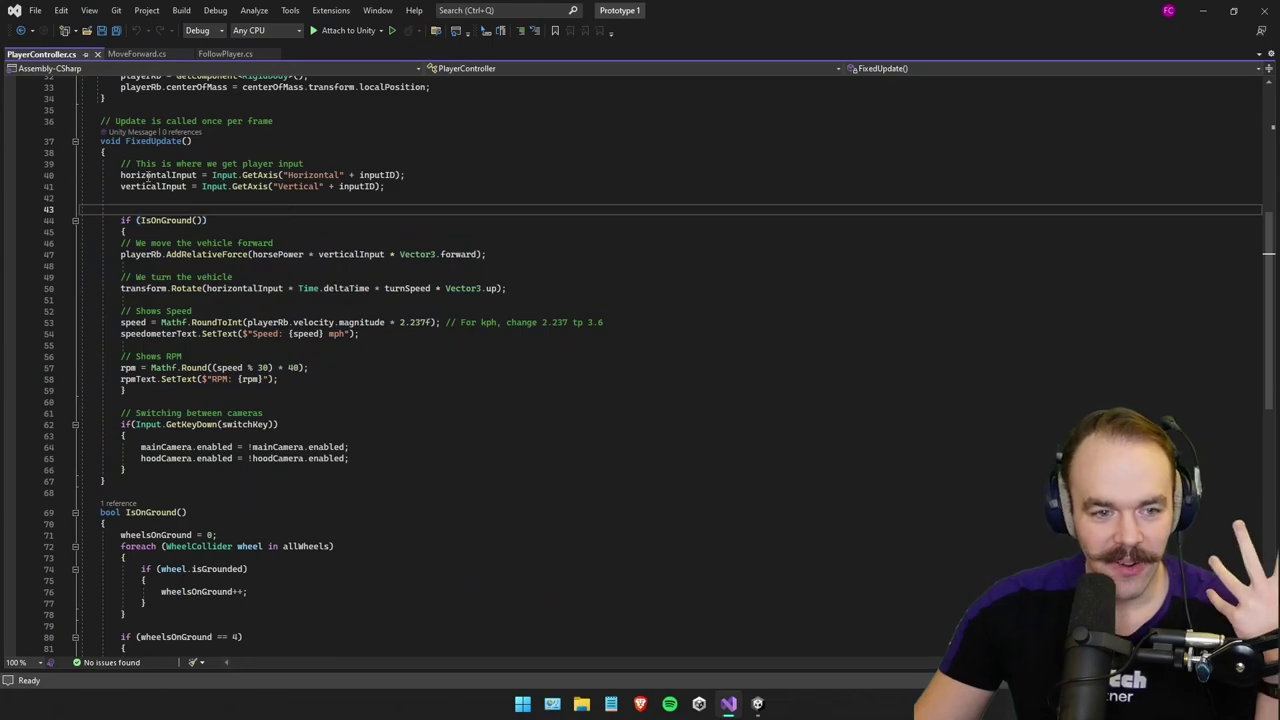
{"action": "left_click_drag", "start_coordinate": [121, 175], "coordinate": [480, 473]}
{"action": "left_click", "coordinate": [475, 466]}
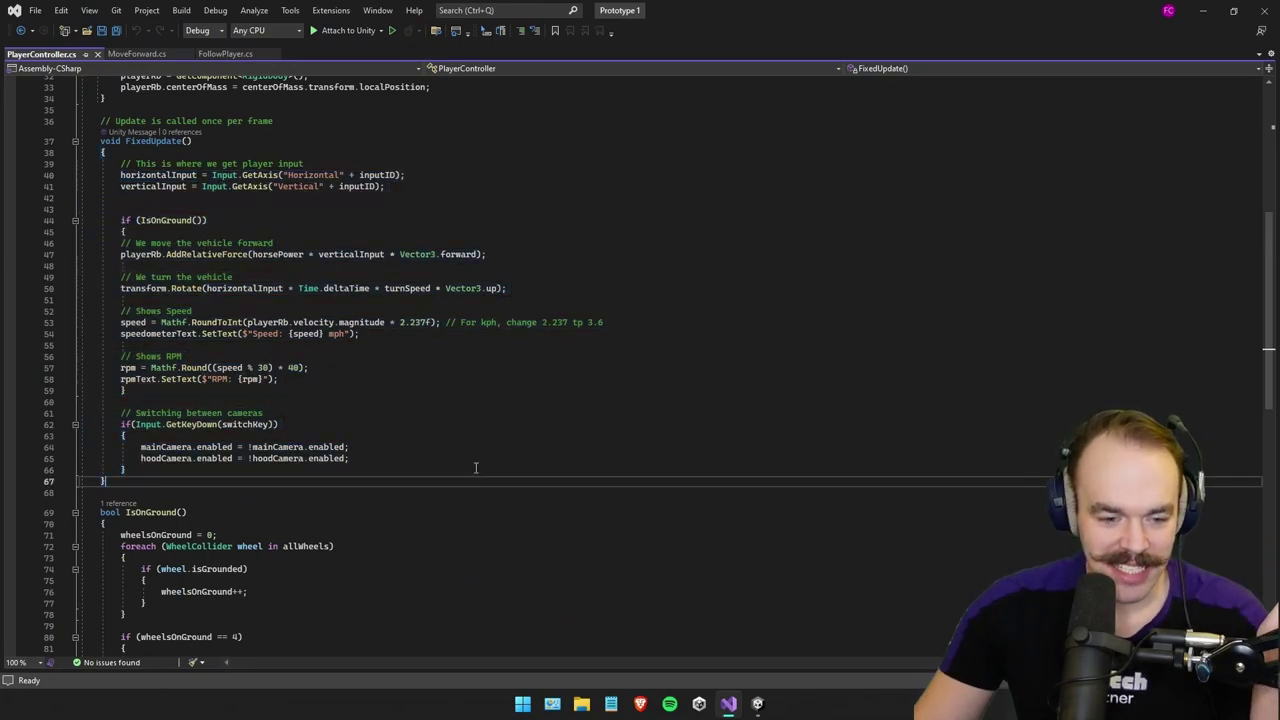
{"action": "scroll", "coordinate": [470, 458], "scroll_direction": "down", "scroll_amount": 4}
{"action": "scroll", "coordinate": [460, 449], "scroll_direction": "up", "scroll_amount": 7}
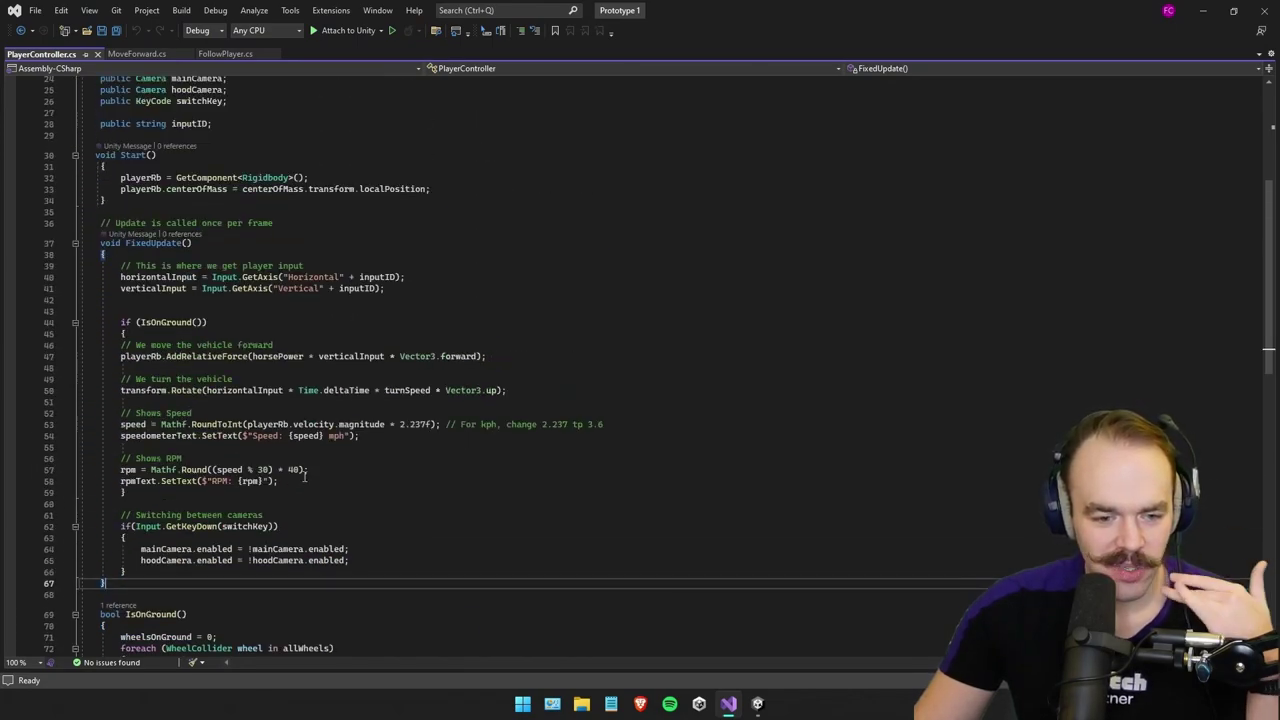
{"action": "left_click_drag", "start_coordinate": [301, 477], "coordinate": [167, 256]}
{"action": "left_click", "coordinate": [255, 315]}
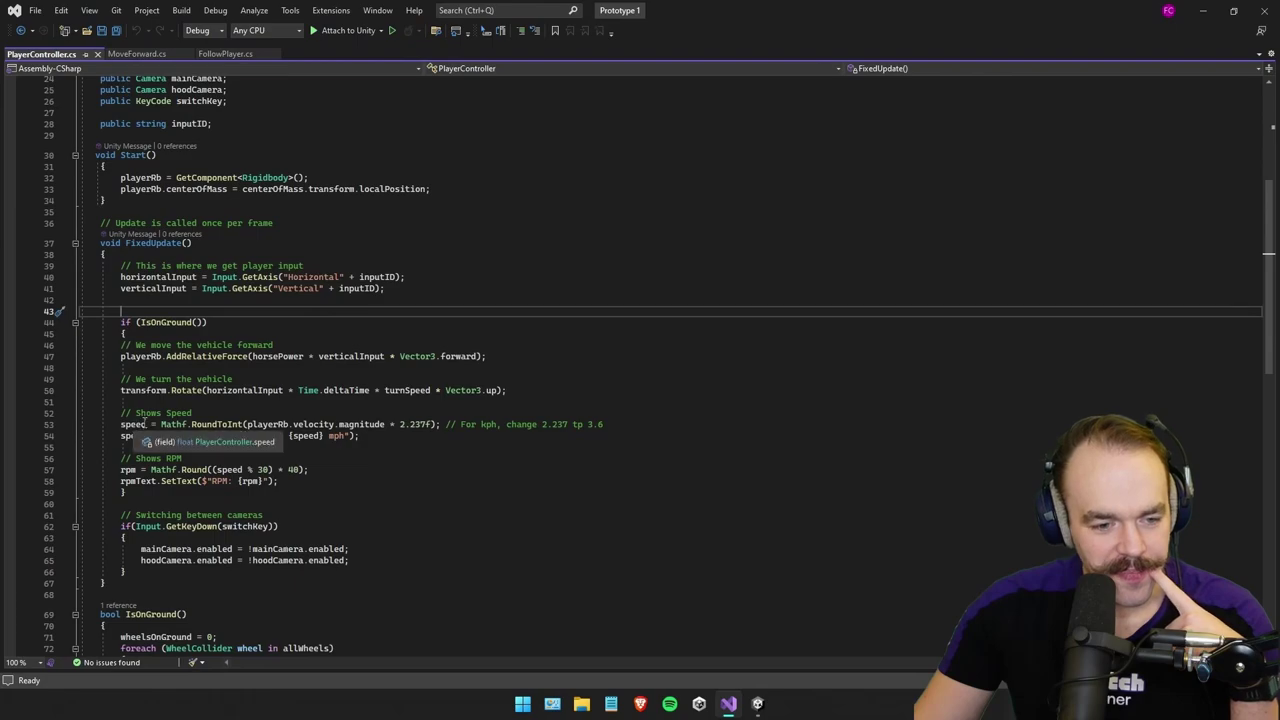
Skim the whole PlayerController script, from the variable declarations to the IsOnGround method.
{"action": "scroll", "coordinate": [275, 275], "scroll_direction": "up", "scroll_amount": 6}
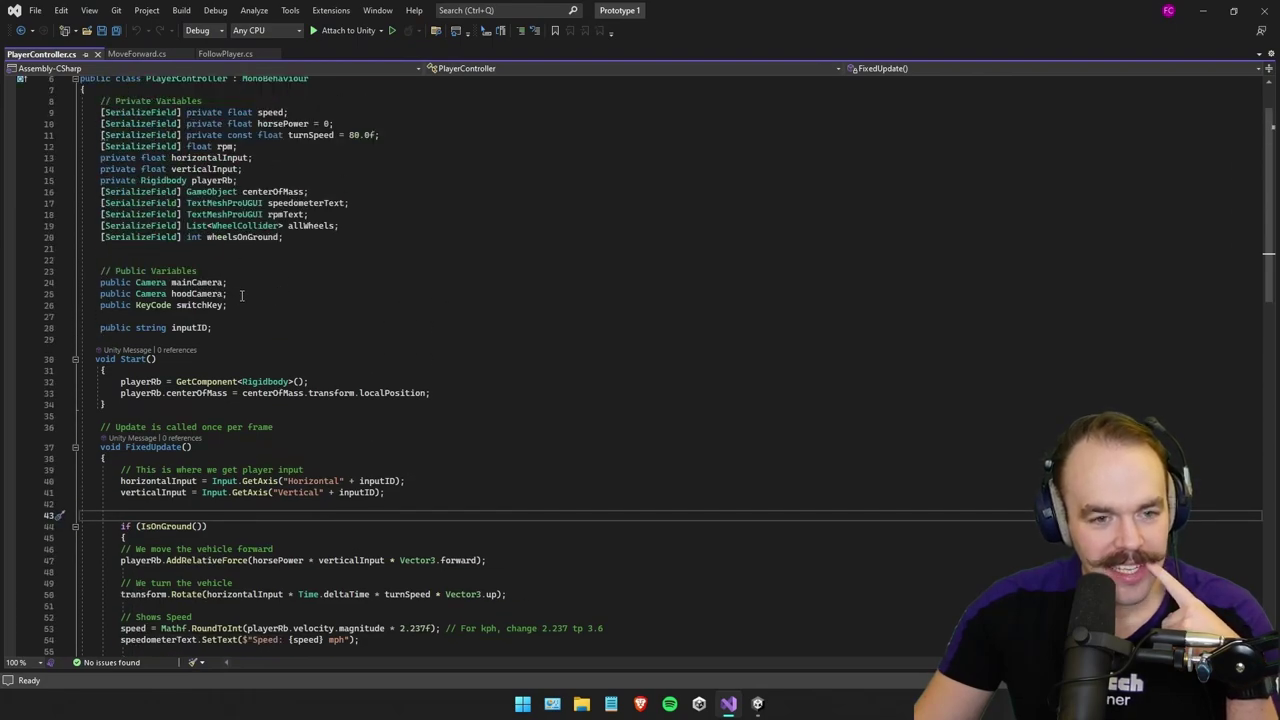
{"action": "scroll", "coordinate": [241, 296], "scroll_direction": "up", "scroll_amount": 2}
{"action": "scroll", "coordinate": [340, 349], "scroll_direction": "down", "scroll_amount": 18}
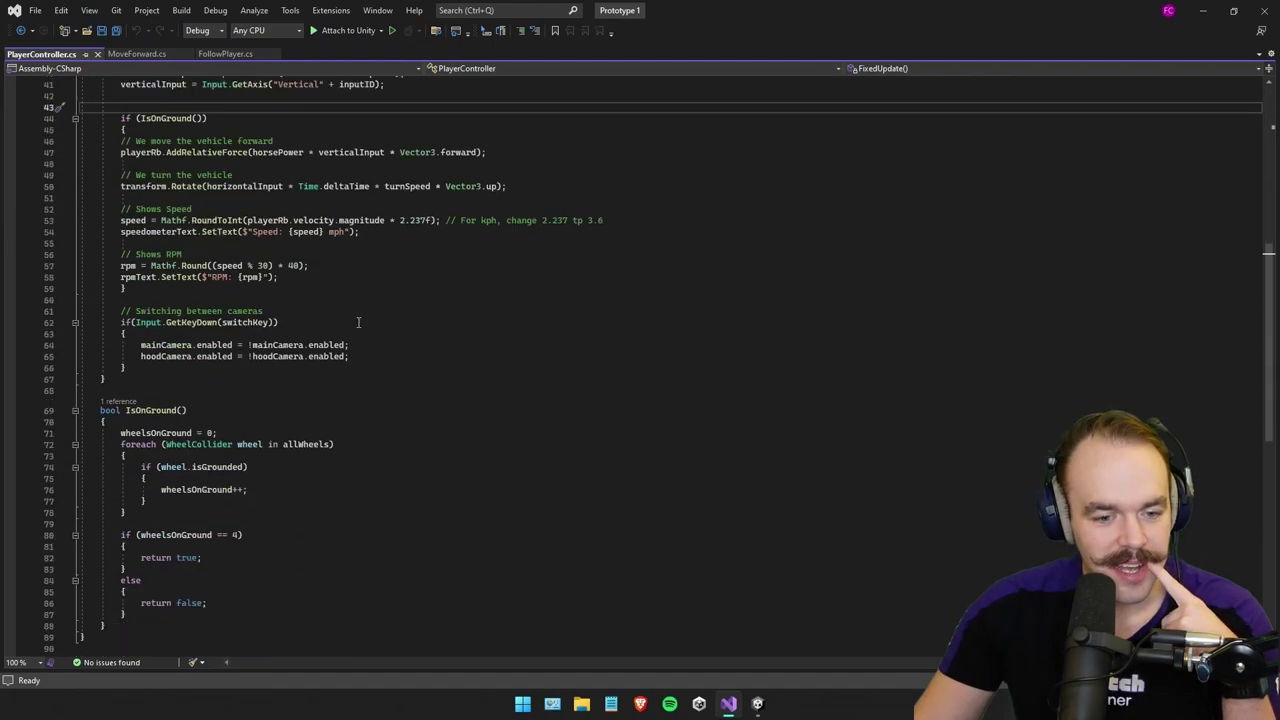
{"action": "scroll", "coordinate": [358, 319], "scroll_direction": "up", "scroll_amount": 18}
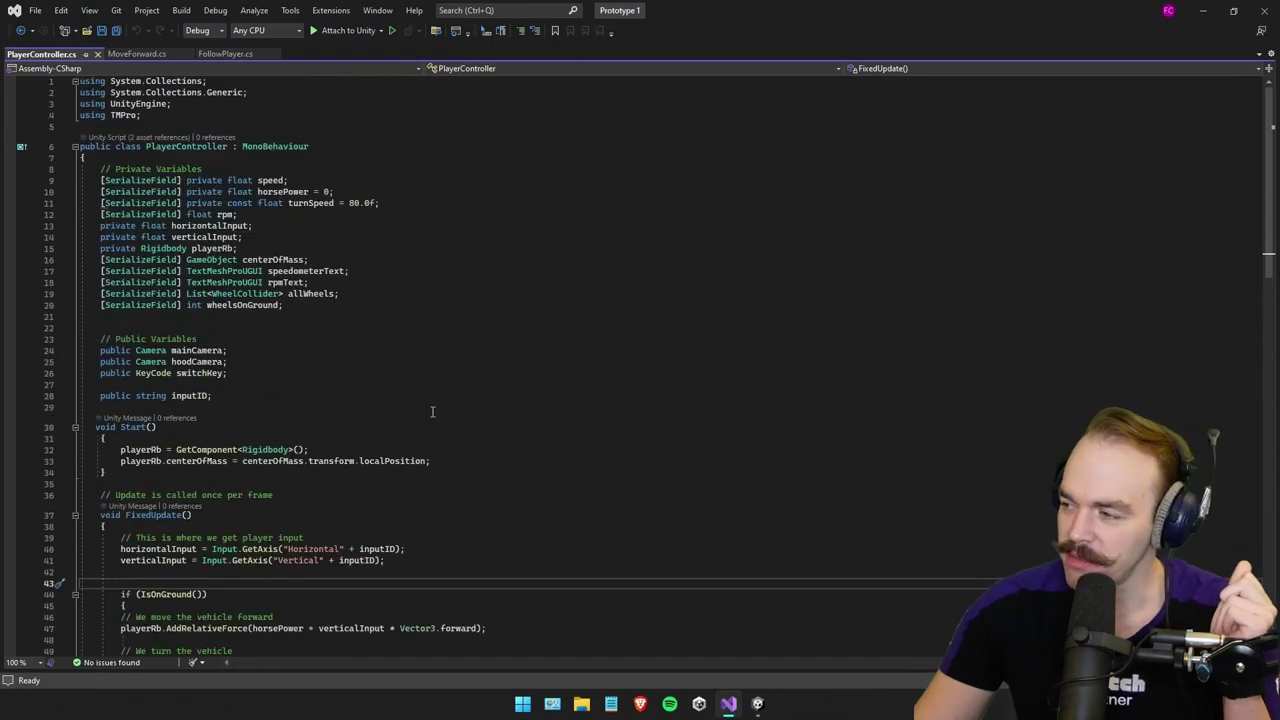
{"action": "scroll", "coordinate": [440, 415], "scroll_direction": "down", "scroll_amount": 8}
{"action": "scroll", "coordinate": [447, 424], "scroll_direction": "up", "scroll_amount": 3}
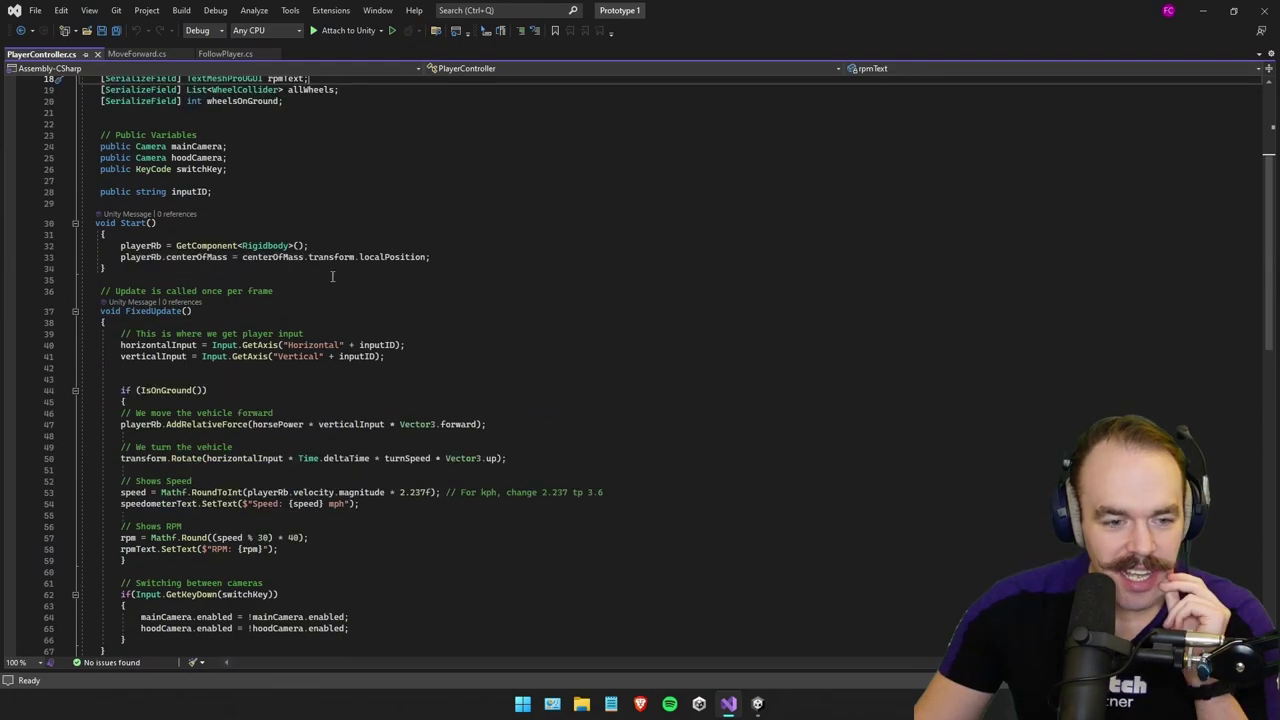
{"action": "scroll", "coordinate": [340, 277], "scroll_direction": "down", "scroll_amount": 9}
{"action": "scroll", "coordinate": [631, 326], "scroll_direction": "up", "scroll_amount": 8}
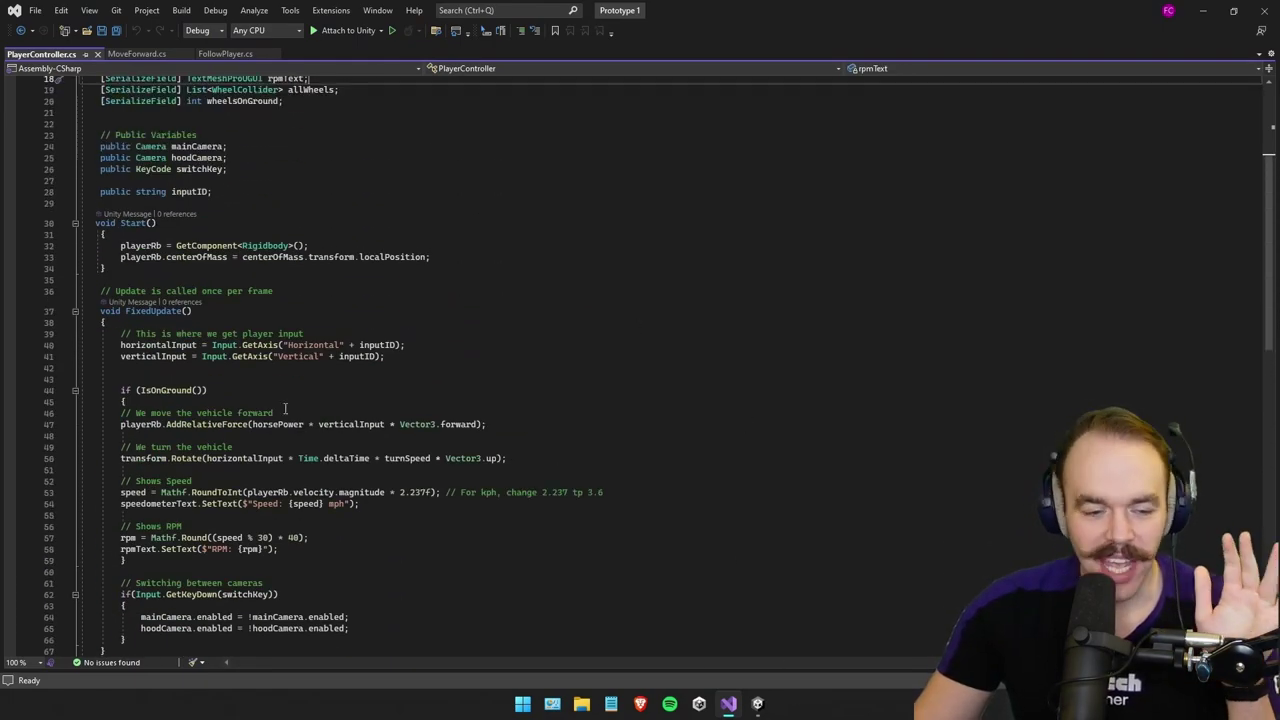
Review how the script's logic is divided between the Start, FixedUpdate and IsOnGround methods.
{"action": "left_click_drag", "start_coordinate": [434, 604], "coordinate": [277, 223]}
{"action": "left_click", "coordinate": [277, 223]}
{"action": "left_click_drag", "start_coordinate": [413, 268], "coordinate": [455, 279]}
{"action": "left_click", "coordinate": [546, 571]}
{"action": "left_click", "coordinate": [460, 269]}
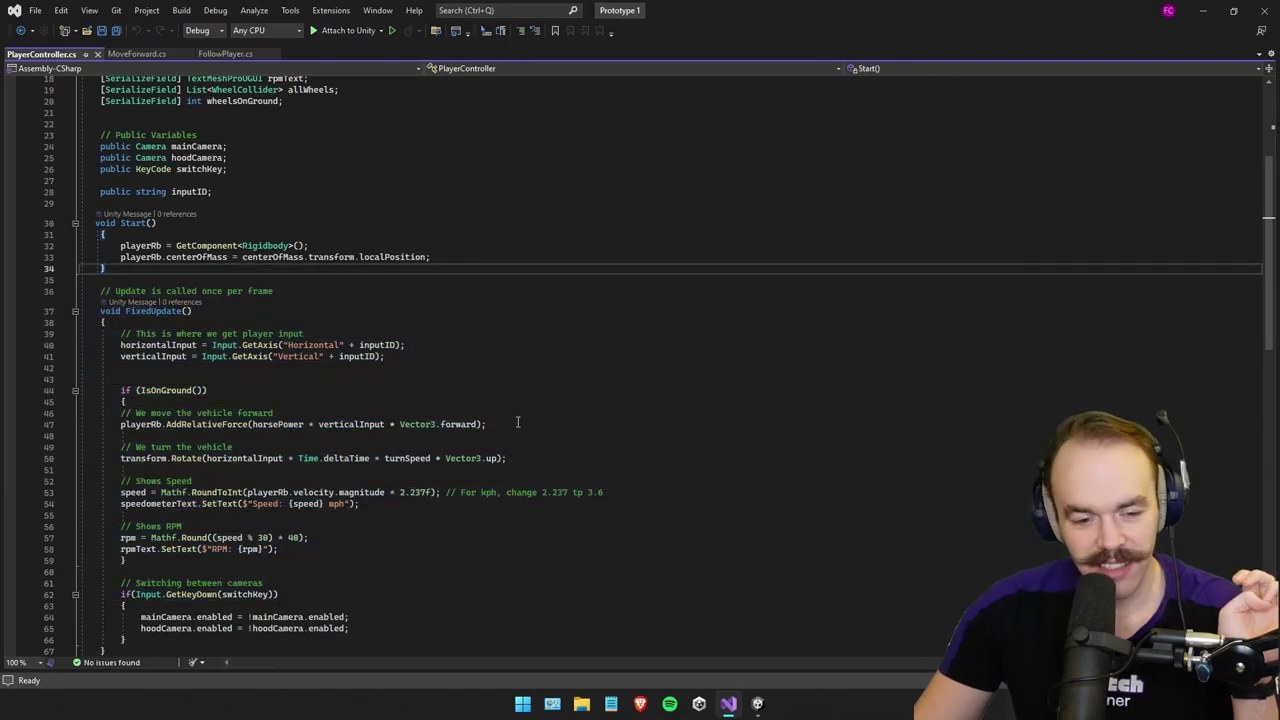
{"action": "left_click_drag", "start_coordinate": [477, 513], "coordinate": [434, 334]}
{"action": "left_click", "coordinate": [458, 311]}
{"action": "scroll", "coordinate": [410, 502], "scroll_direction": "down", "scroll_amount": 7}
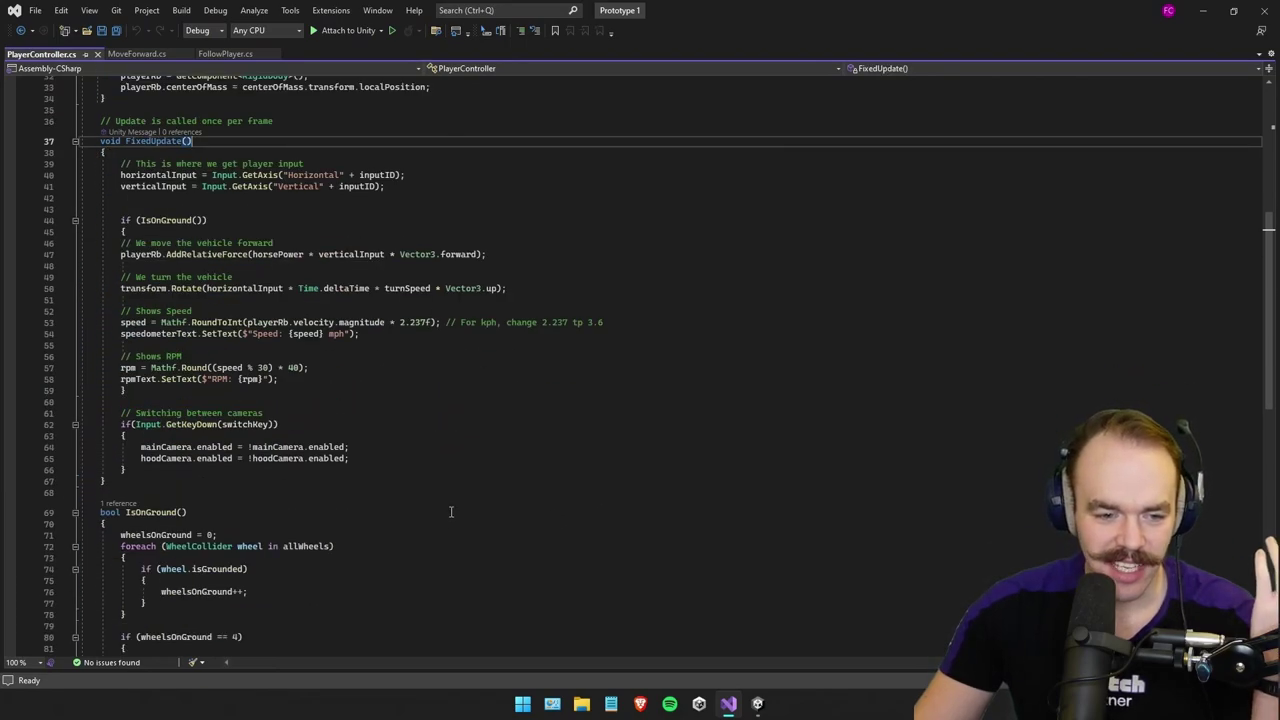
{"action": "scroll", "coordinate": [519, 502], "scroll_direction": "down", "scroll_amount": 3}
{"action": "scroll", "coordinate": [521, 480], "scroll_direction": "up", "scroll_amount": 13}
Switch back to Unity, enlarge the Game view's height, and collapse the Scripts folder.
{"action": "key", "text": "alt+Tab"}
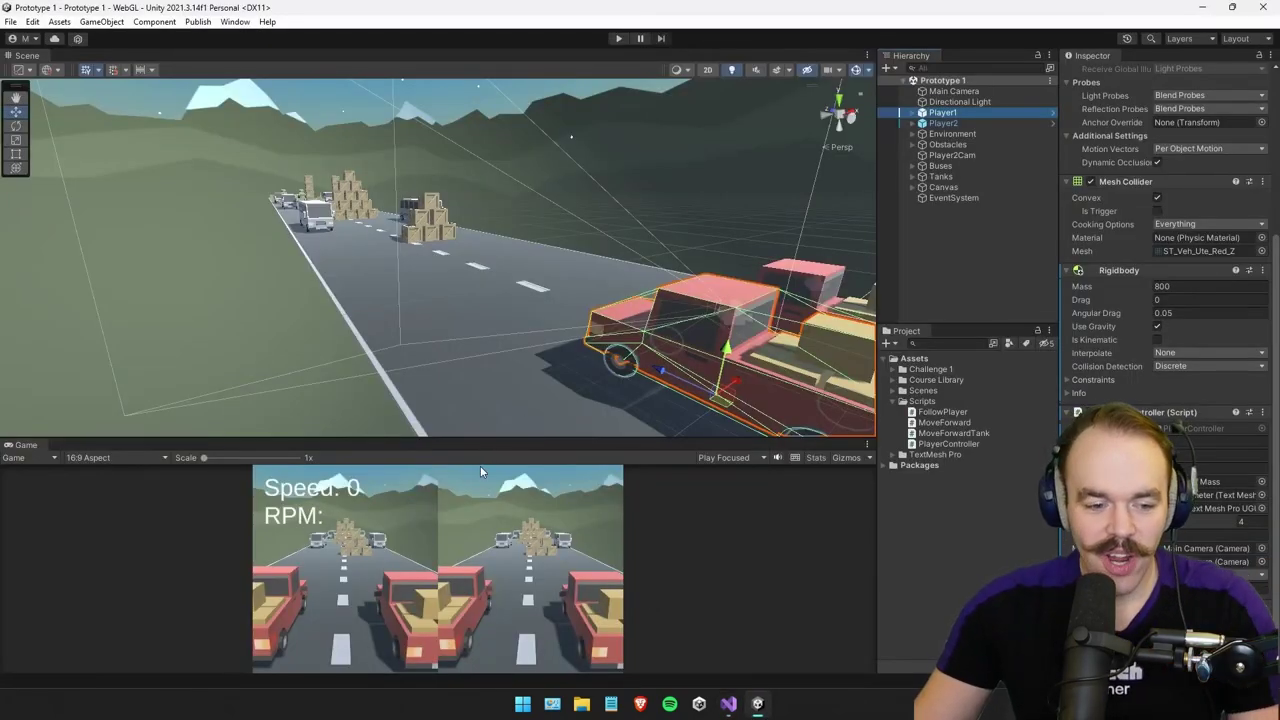
{"action": "left_click_drag", "start_coordinate": [509, 437], "coordinate": [548, 274]}
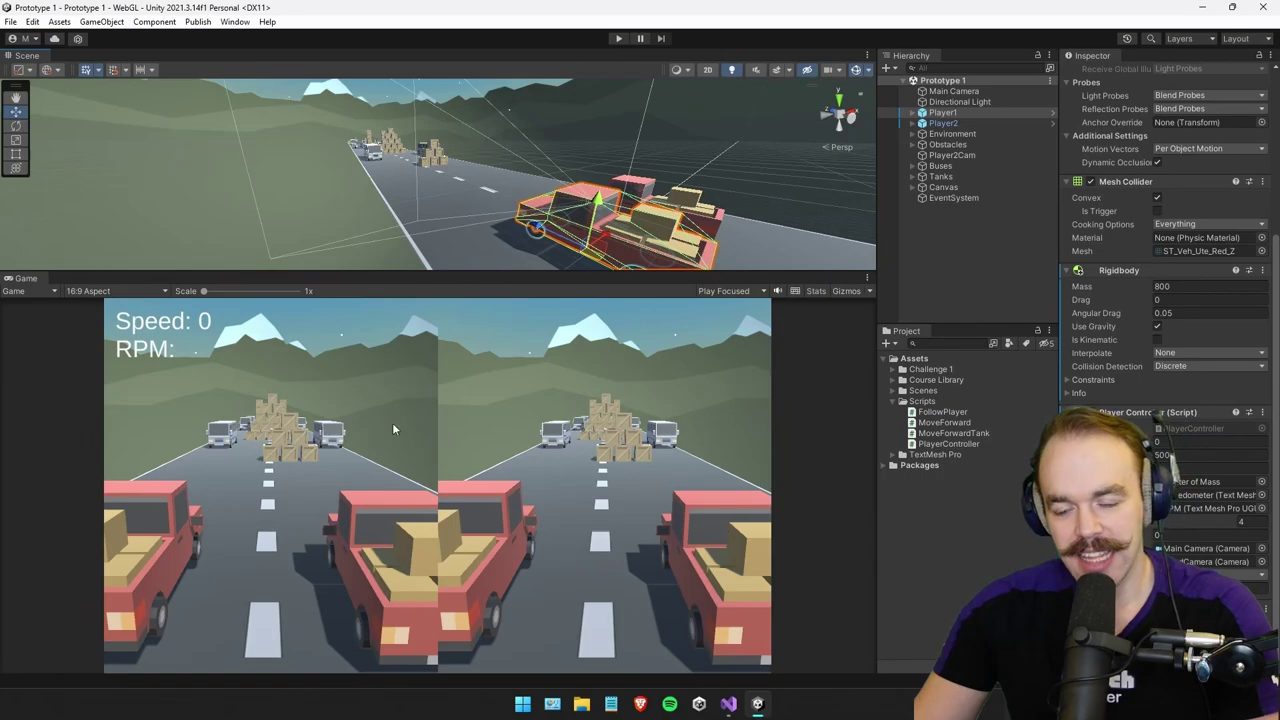
{"action": "left_click", "coordinate": [896, 403]}
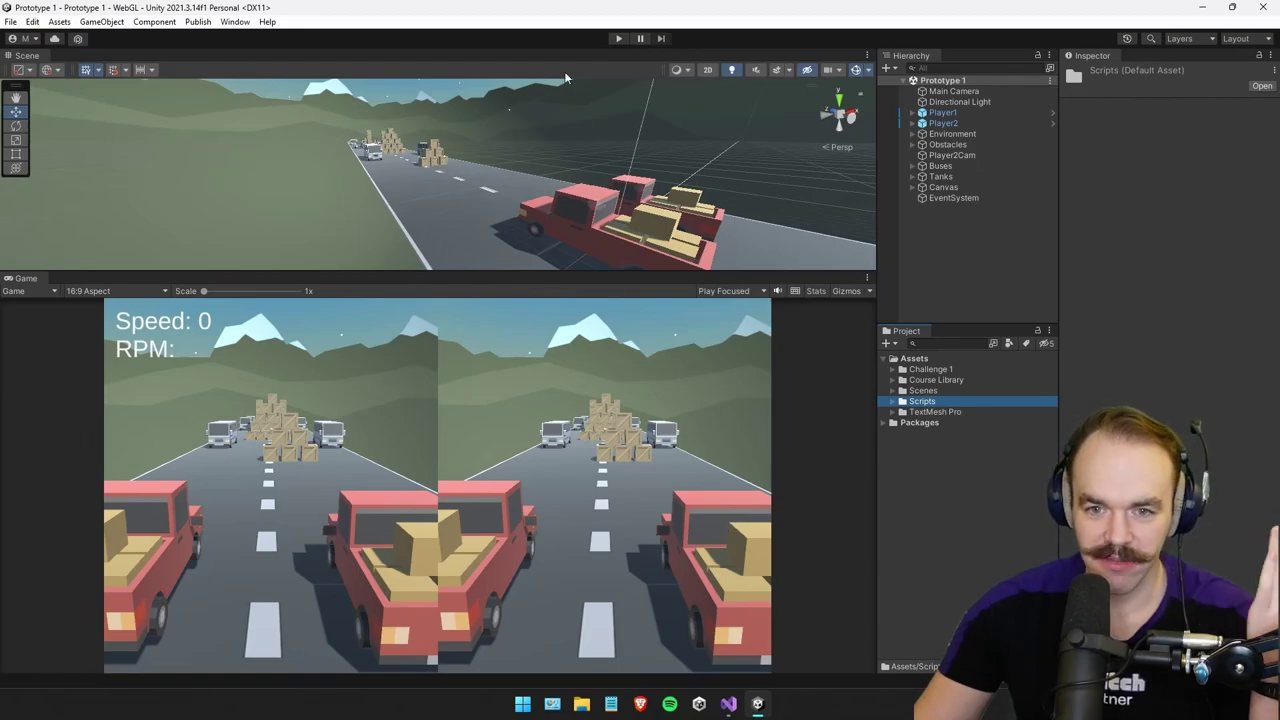
Play-test Prototype 1 by driving both trucks down the road and switching a truck's camera view, and stop the game.
{"action": "left_click", "coordinate": [618, 39]}
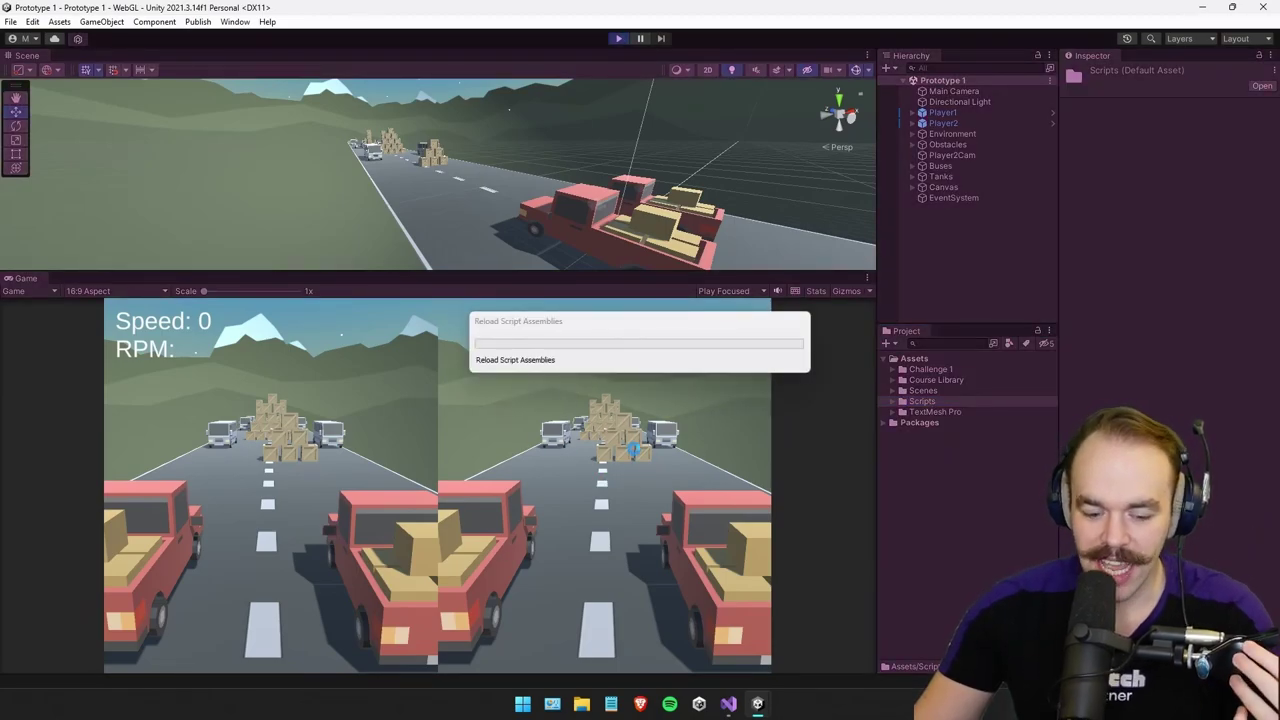
{"action": "key", "text": "w"}
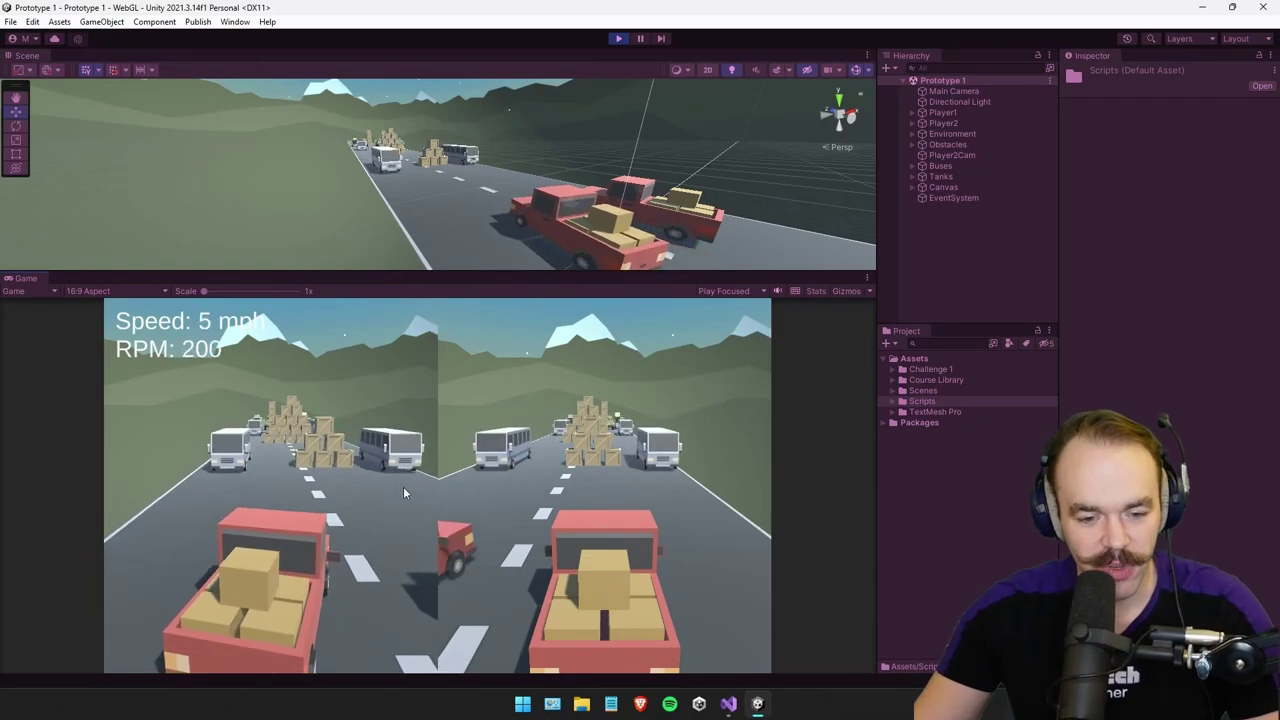
{"action": "key", "text": "f"}
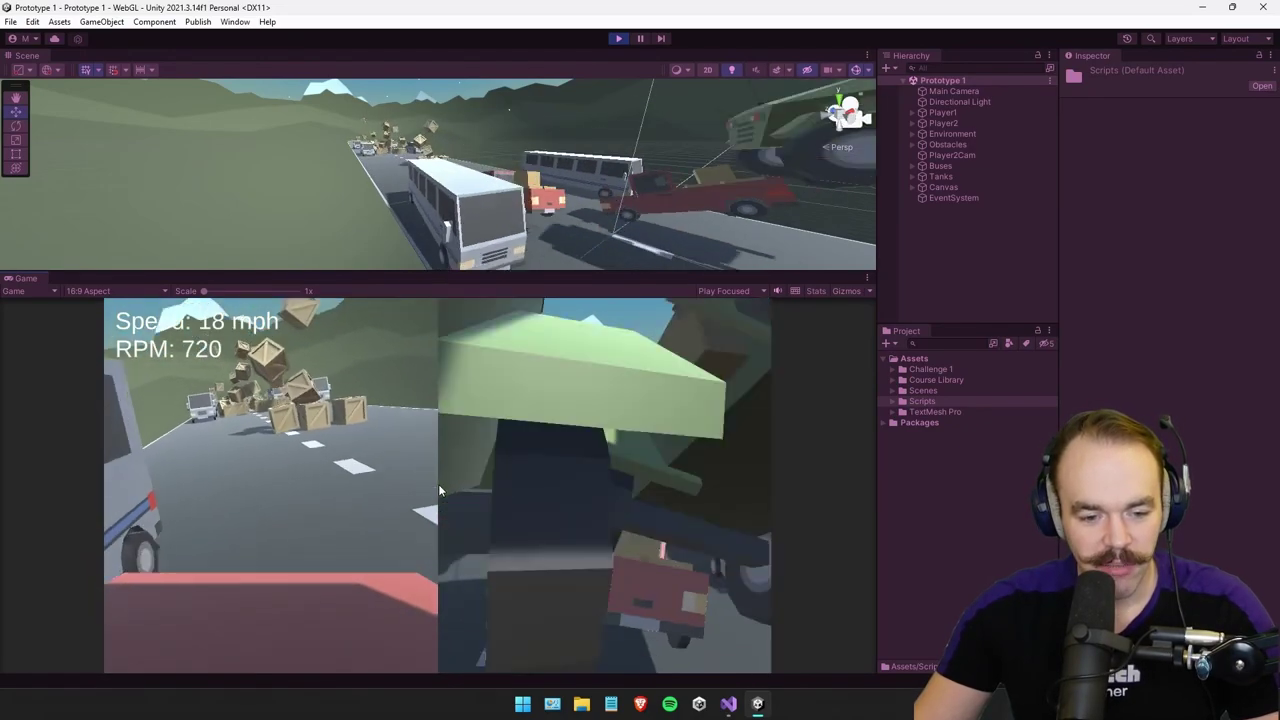
{"action": "key", "text": "w"}
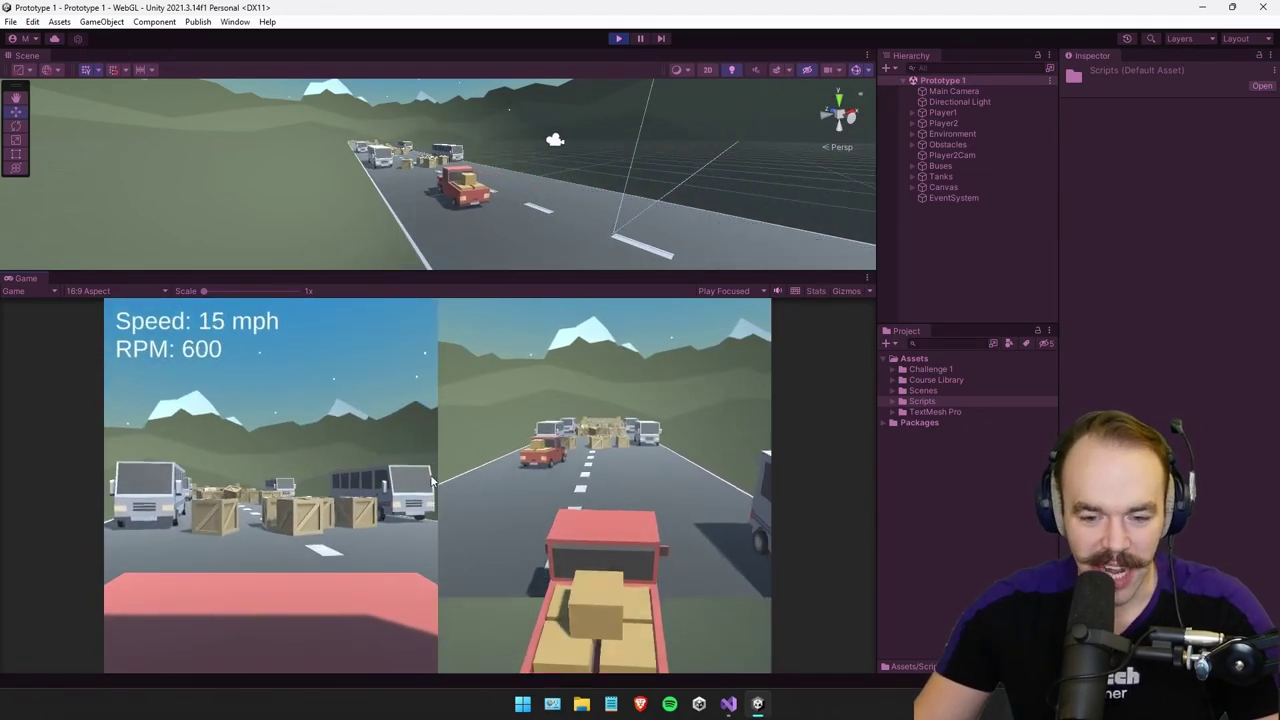
{"action": "key", "text": "w"}
{"action": "key", "text": "Up"}
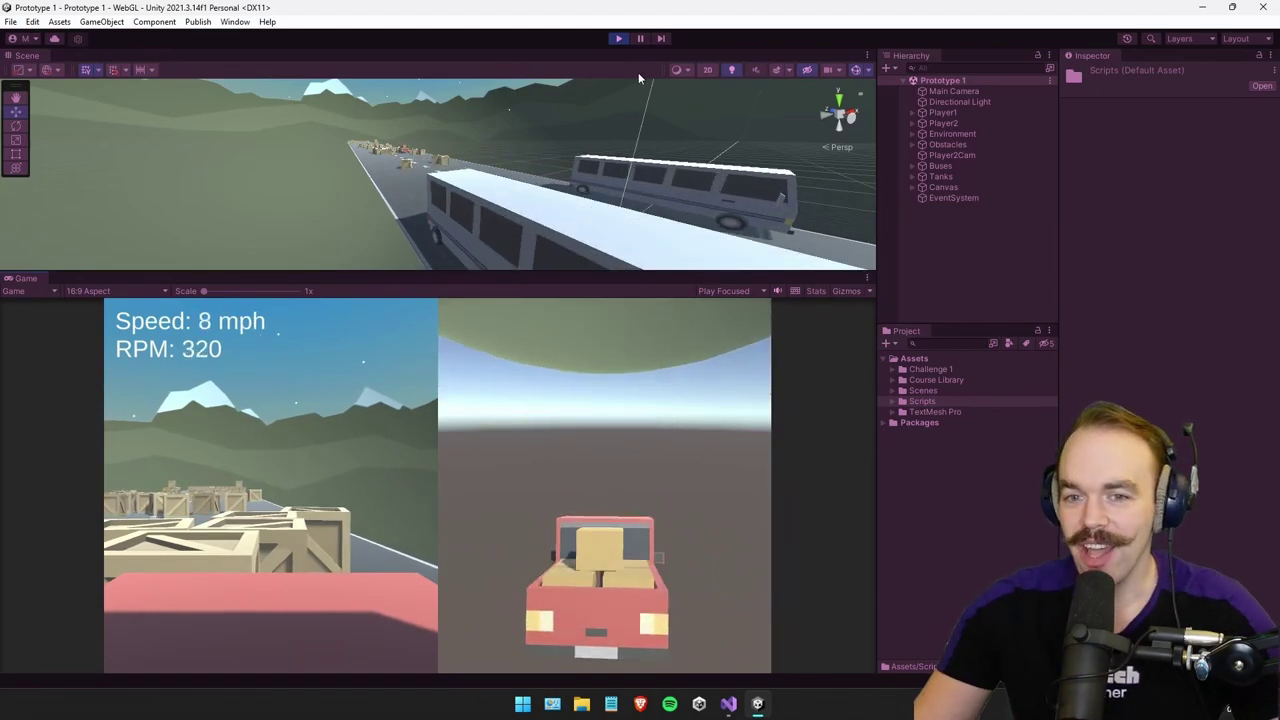
{"action": "key", "text": "ctrl+p"}
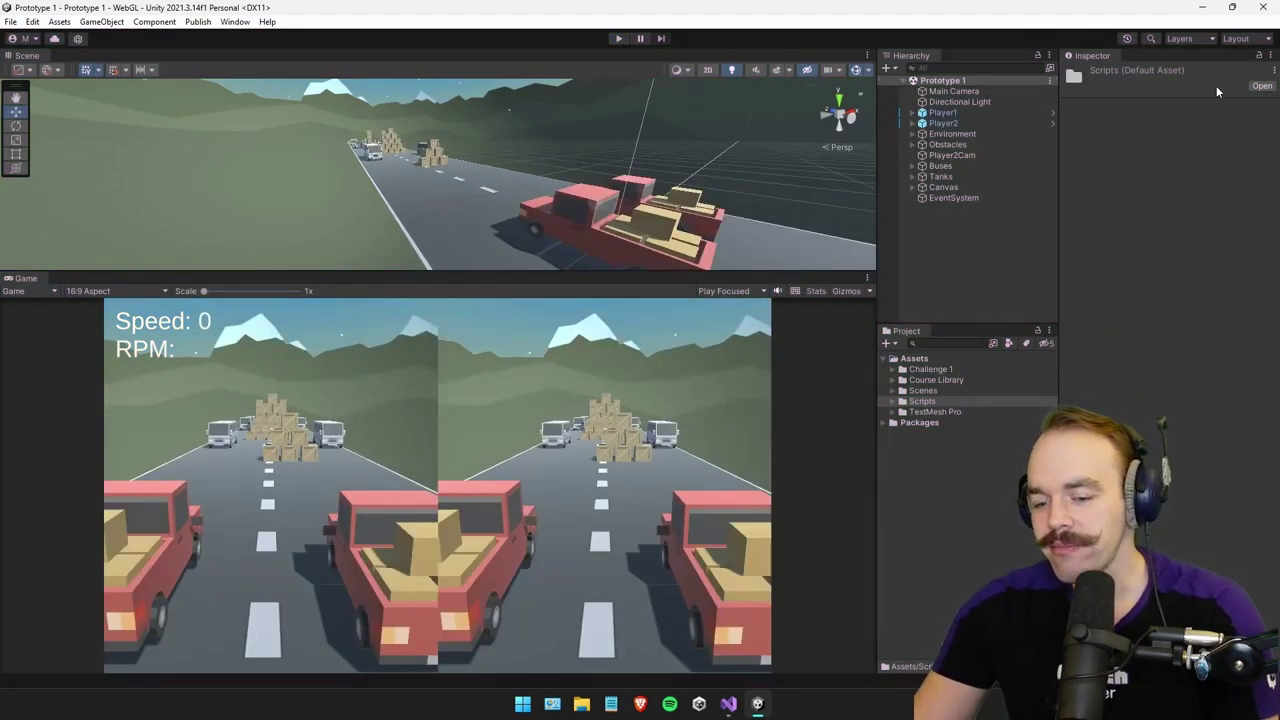
Switch to Visual Studio, close the PlayerController, MoveForward and FollowPlayer scripts, and exit the code editor.
{"action": "left_click", "coordinate": [728, 703]}
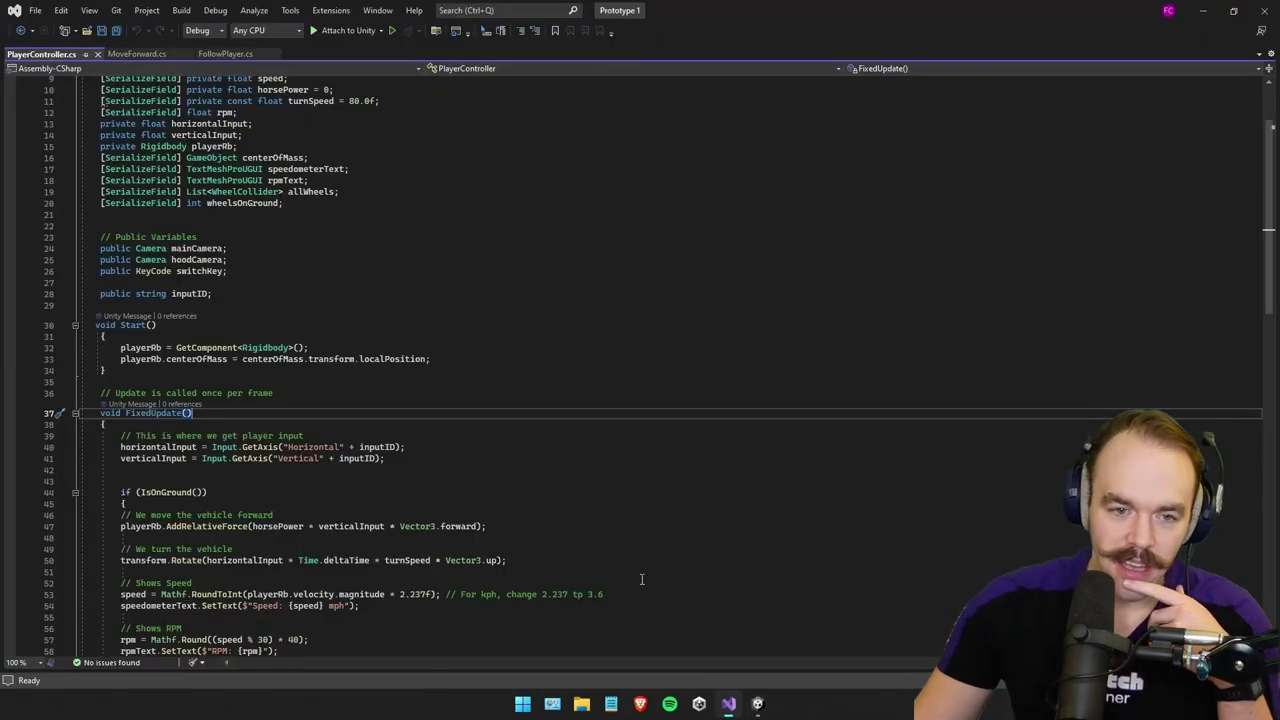
{"action": "left_click", "coordinate": [97, 54]}
{"action": "left_click", "coordinate": [90, 54]}
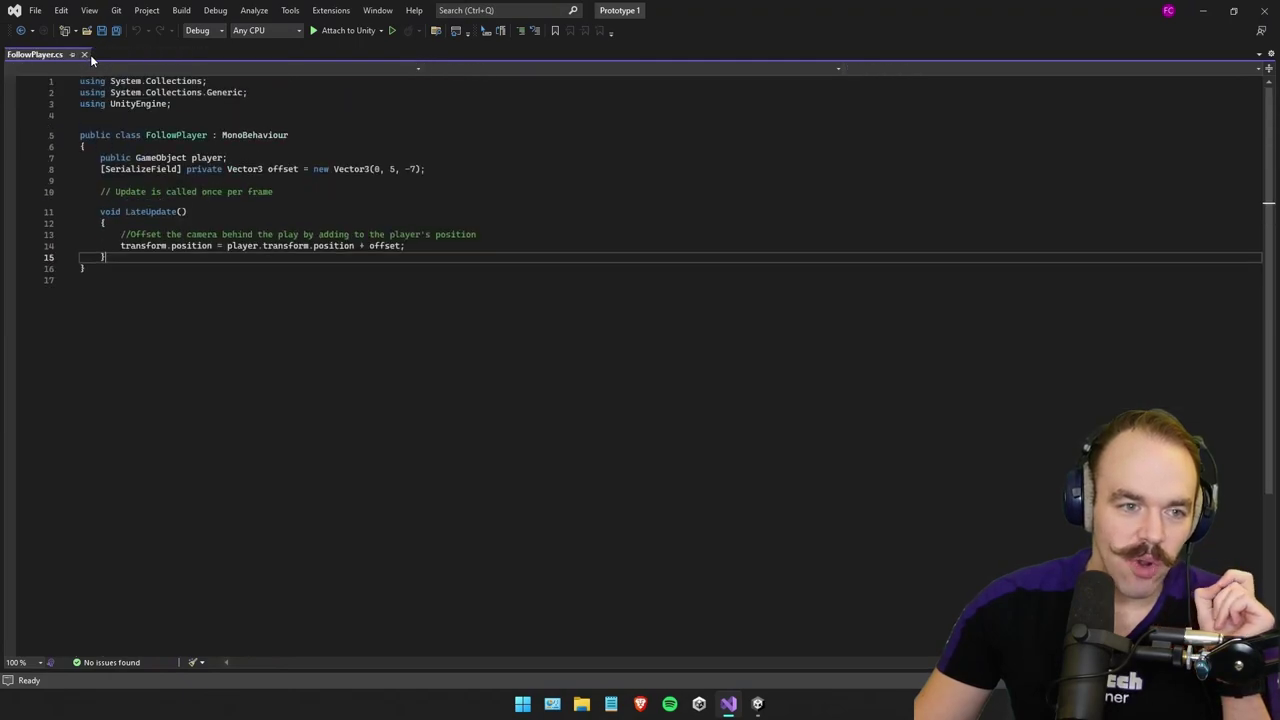
{"action": "left_click", "coordinate": [87, 54]}
{"action": "left_click", "coordinate": [1262, 10]}
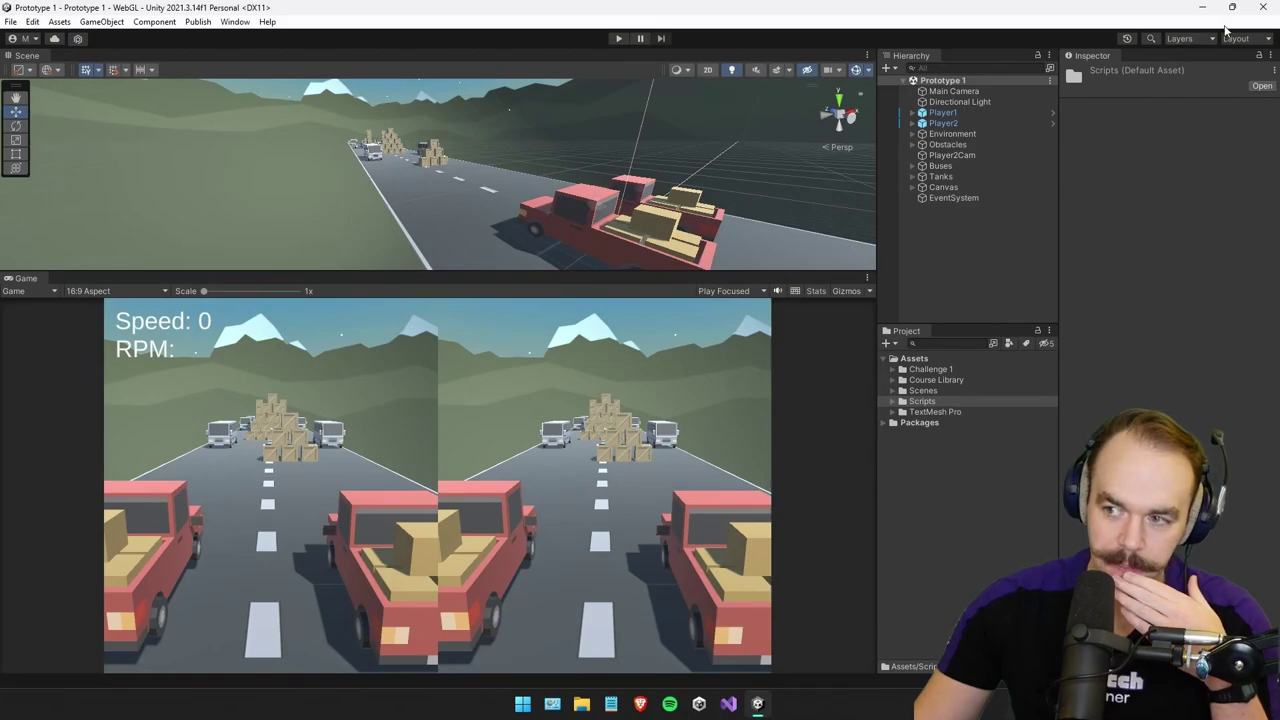
Close the Prototype 1 project and open the Prototype 2 project from Unity Hub.
{"action": "key", "text": "alt+F4"}
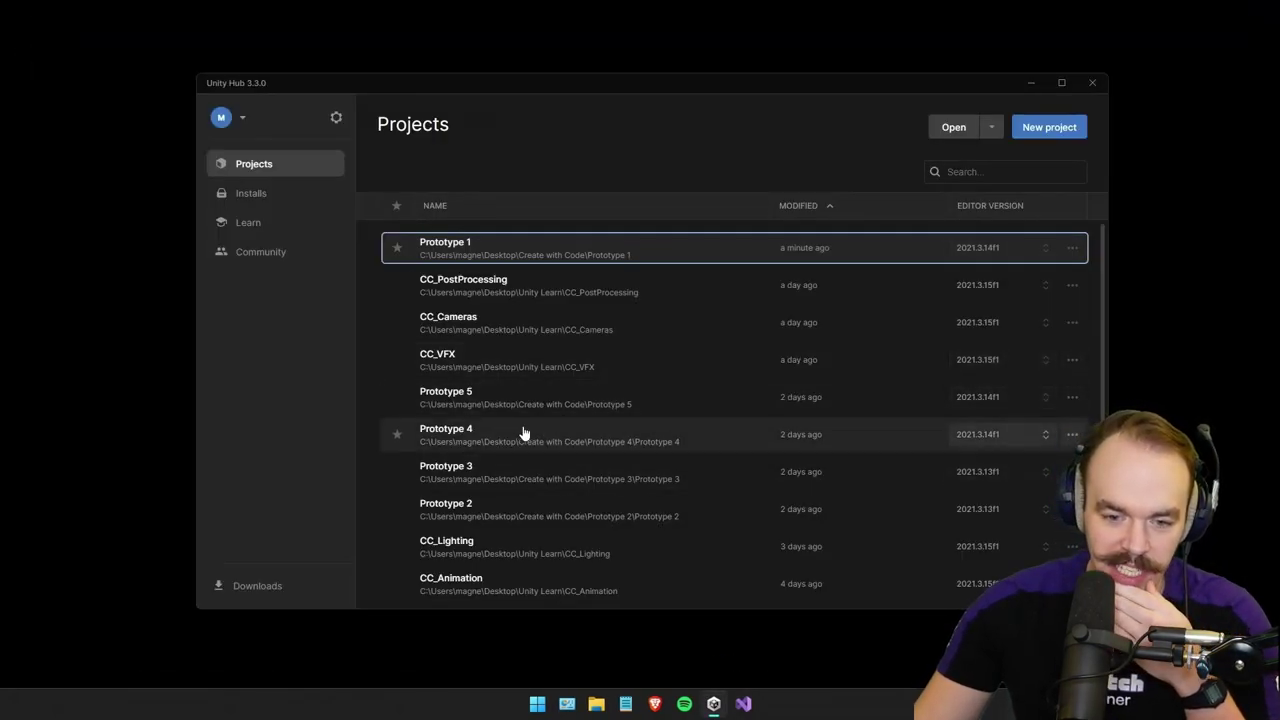
{"action": "scroll", "coordinate": [527, 460], "scroll_direction": "down", "scroll_amount": 2}
{"action": "left_click", "coordinate": [543, 455]}
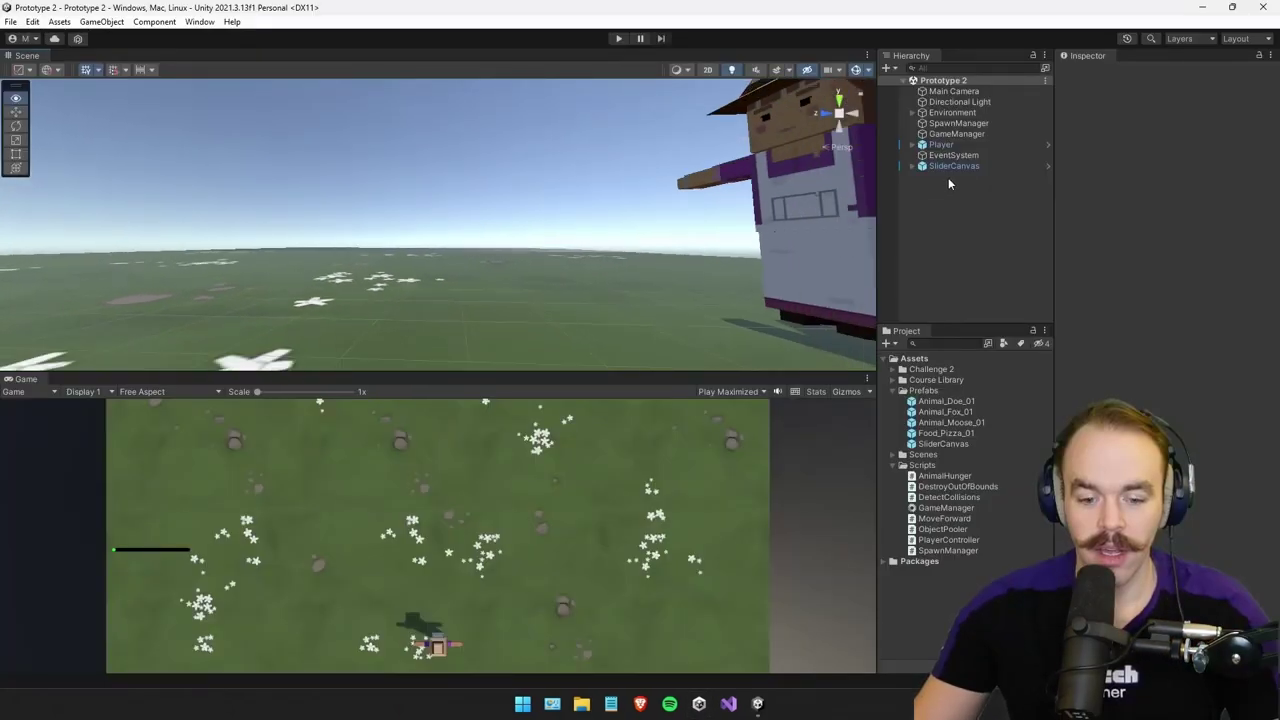
Examine the player character and the surrounding field from several angles in the Scene view.
{"action": "left_click_drag", "start_coordinate": [420, 180], "coordinate": [547, 181], "text": "alt"}
{"action": "key", "text": "w"}
{"action": "key", "text": "a"}
{"action": "right_click_drag", "start_coordinate": [547, 180], "coordinate": [1076, 195]}
{"action": "left_click_drag", "start_coordinate": [1075, 201], "coordinate": [13, 233], "text": "alt"}
{"action": "key", "text": "a"}
{"action": "right_click_drag", "start_coordinate": [13, 232], "coordinate": [530, 303]}
{"action": "key", "text": "s"}
{"action": "left_click_drag", "start_coordinate": [530, 303], "coordinate": [536, 304], "text": "alt"}
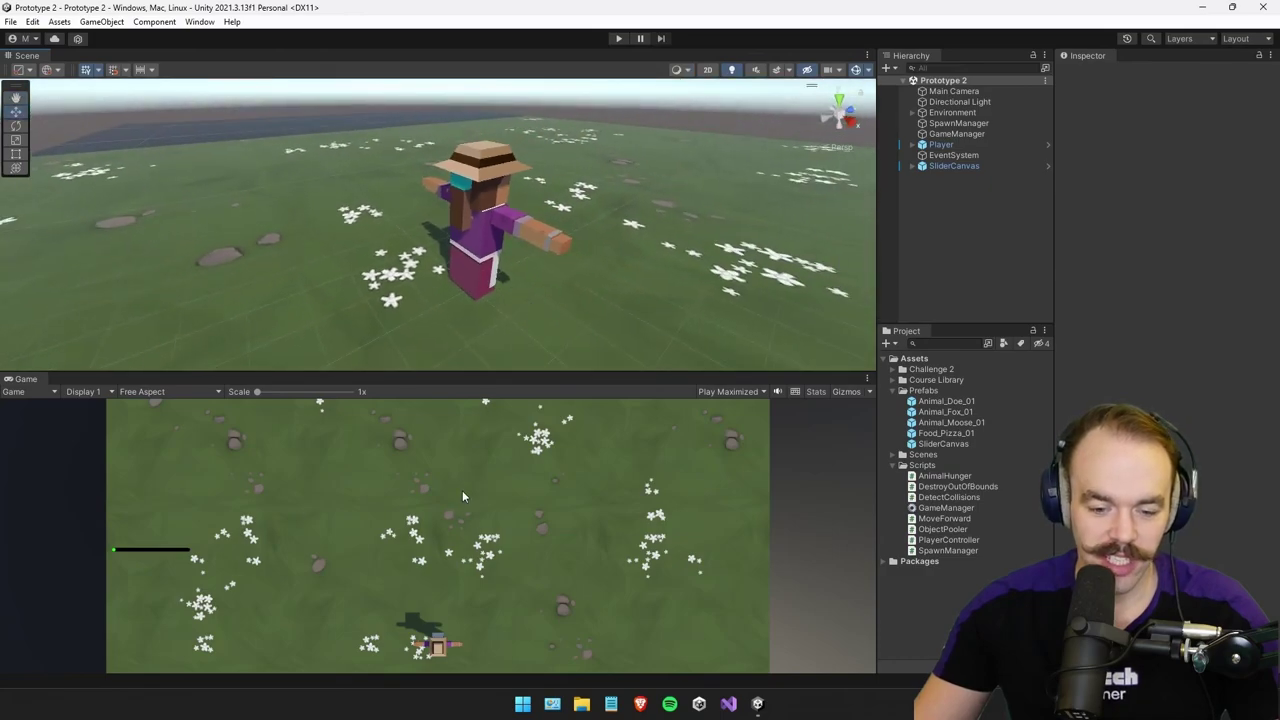
{"action": "left_click_drag", "start_coordinate": [517, 207], "coordinate": [692, 215], "text": "alt"}
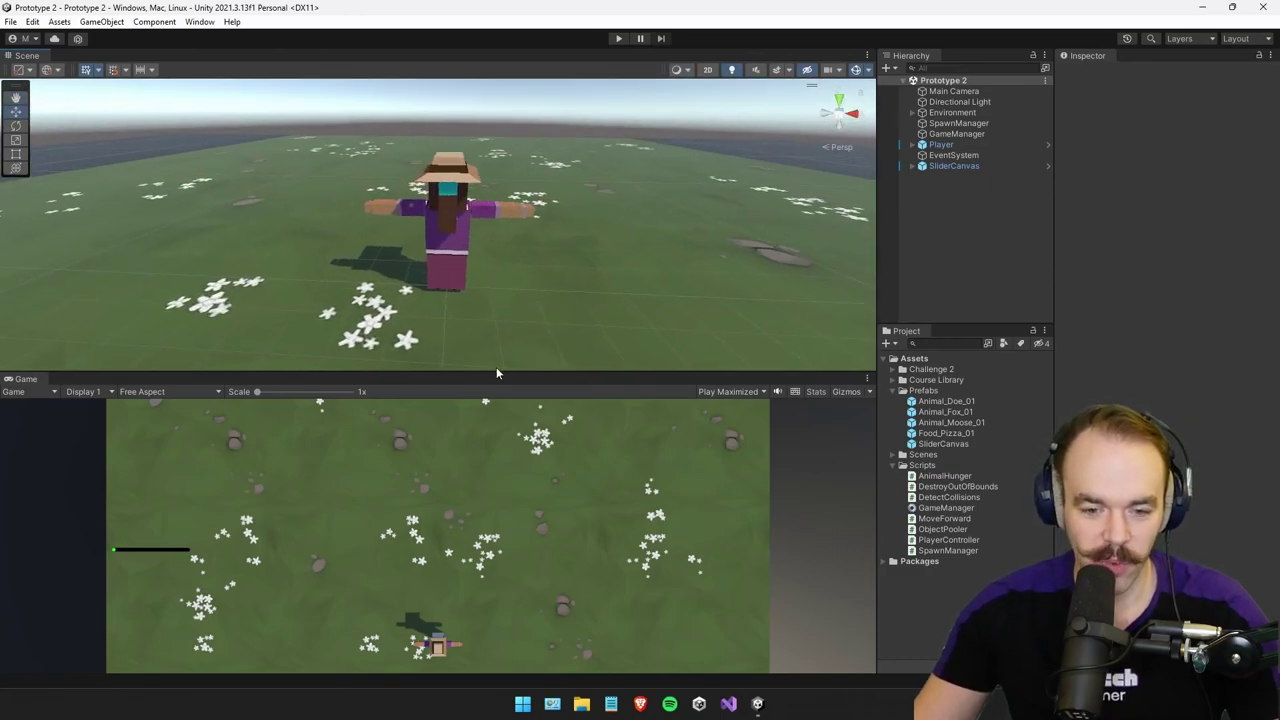
Enlarge the Game view's height slightly and view the player character from close up in the Scene view.
{"action": "left_click_drag", "start_coordinate": [499, 372], "coordinate": [517, 340]}
{"action": "right_click_drag", "start_coordinate": [431, 251], "coordinate": [461, 193]}
{"action": "key", "text": "w"}
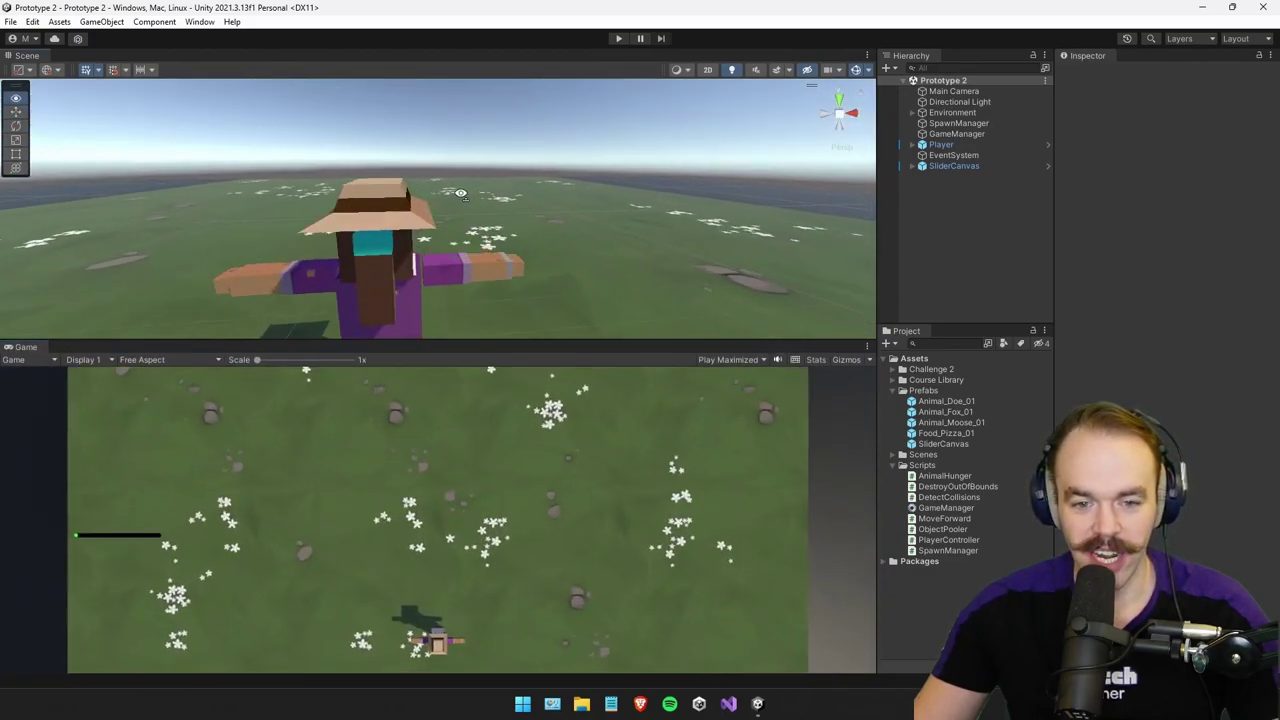
{"action": "left_click_drag", "start_coordinate": [461, 193], "coordinate": [626, 177], "text": "alt"}
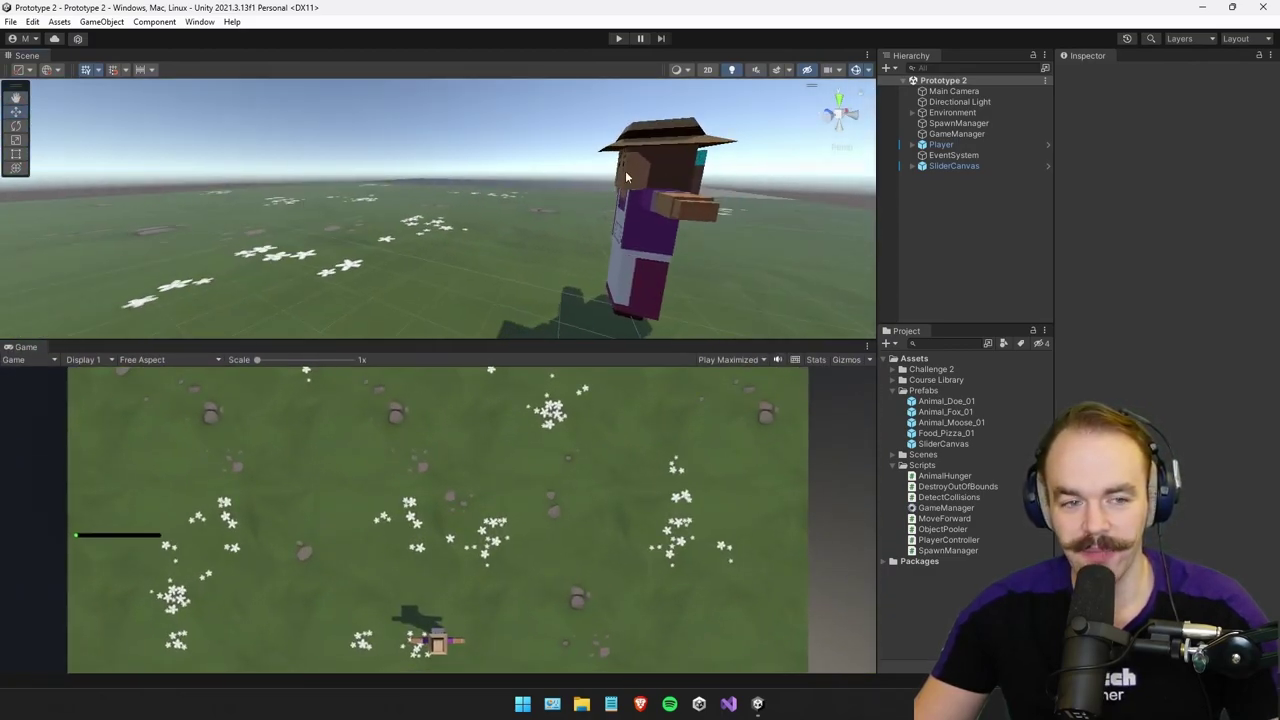
Start the Prototype 2 game and test the character's sideways movement across the field.
{"action": "left_click", "coordinate": [618, 39]}
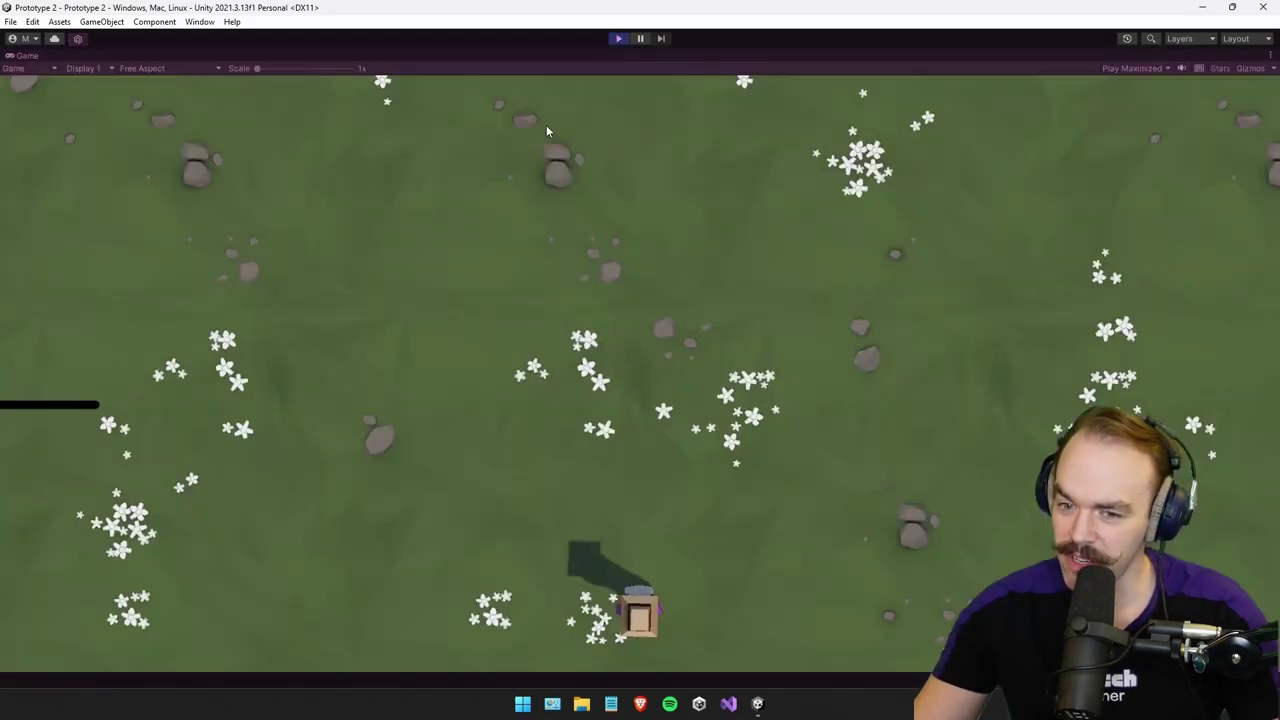
{"action": "key", "text": "Left"}
{"action": "key", "text": "Right"}
{"action": "key", "text": "Left"}
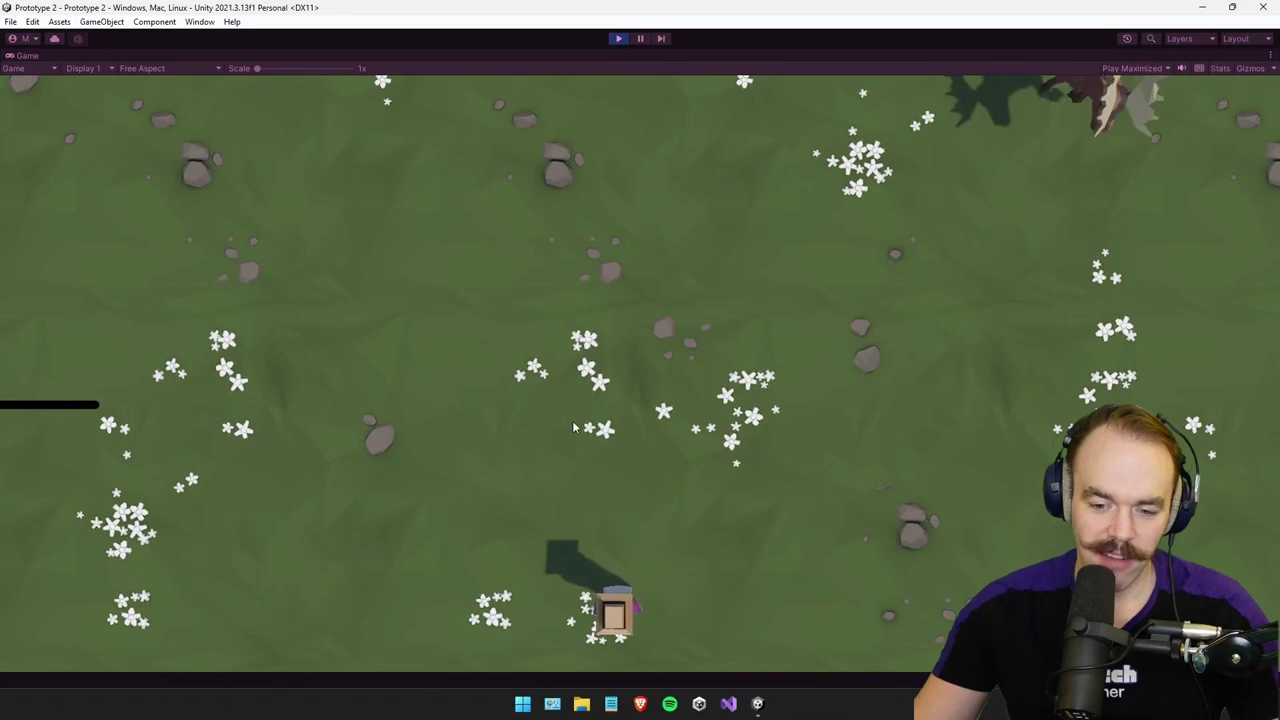
{"action": "key", "text": "Right"}
{"action": "key", "text": "Left"}
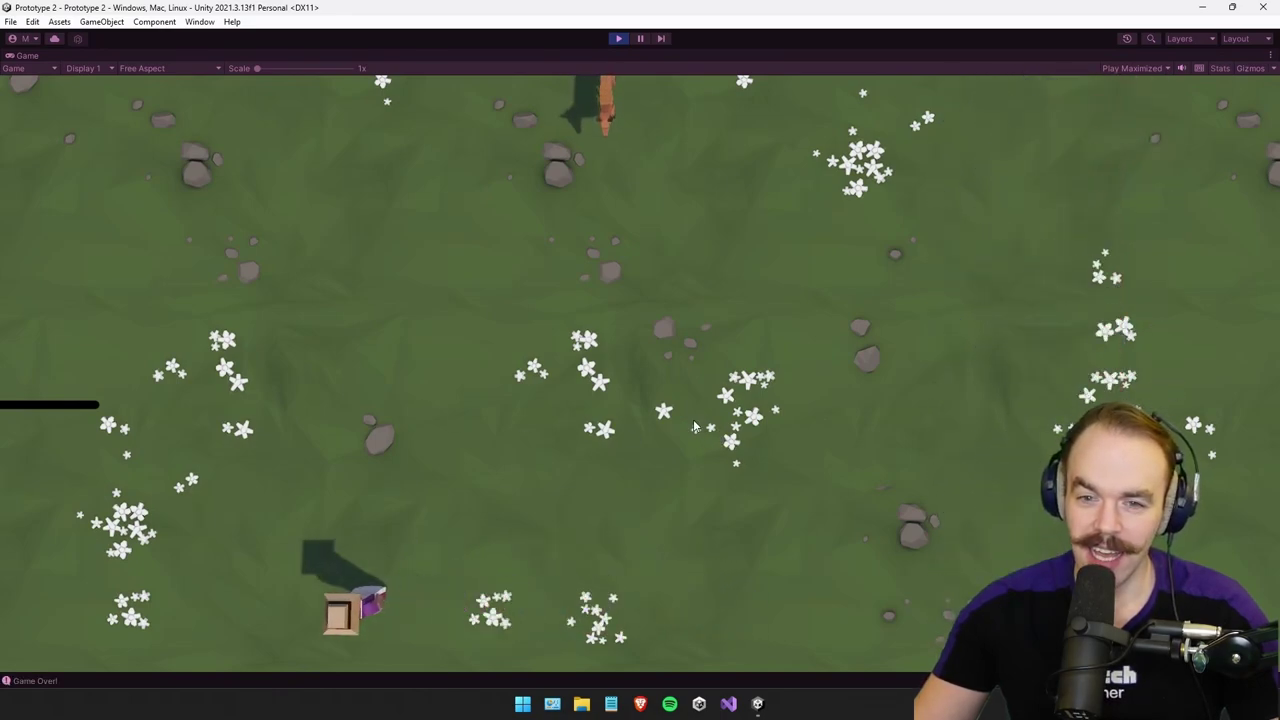
{"action": "key", "text": "Right"}
{"action": "key", "text": "Left"}
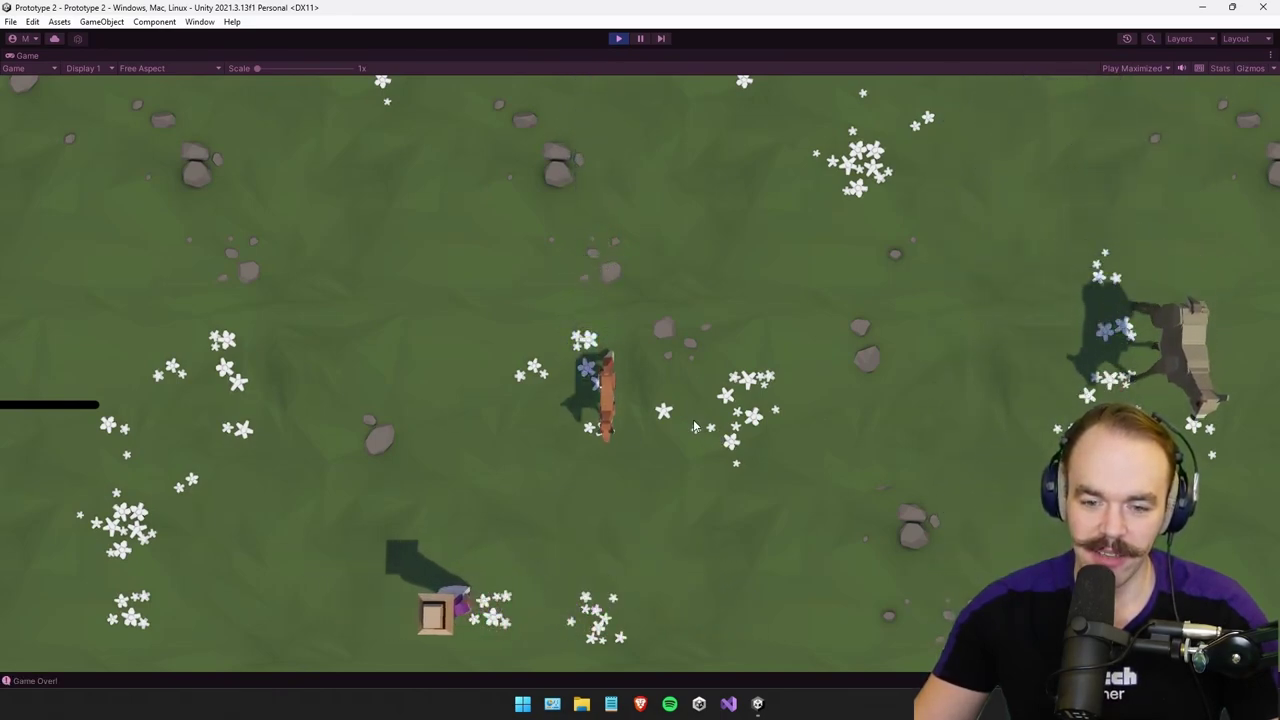
{"action": "key", "text": "Right"}
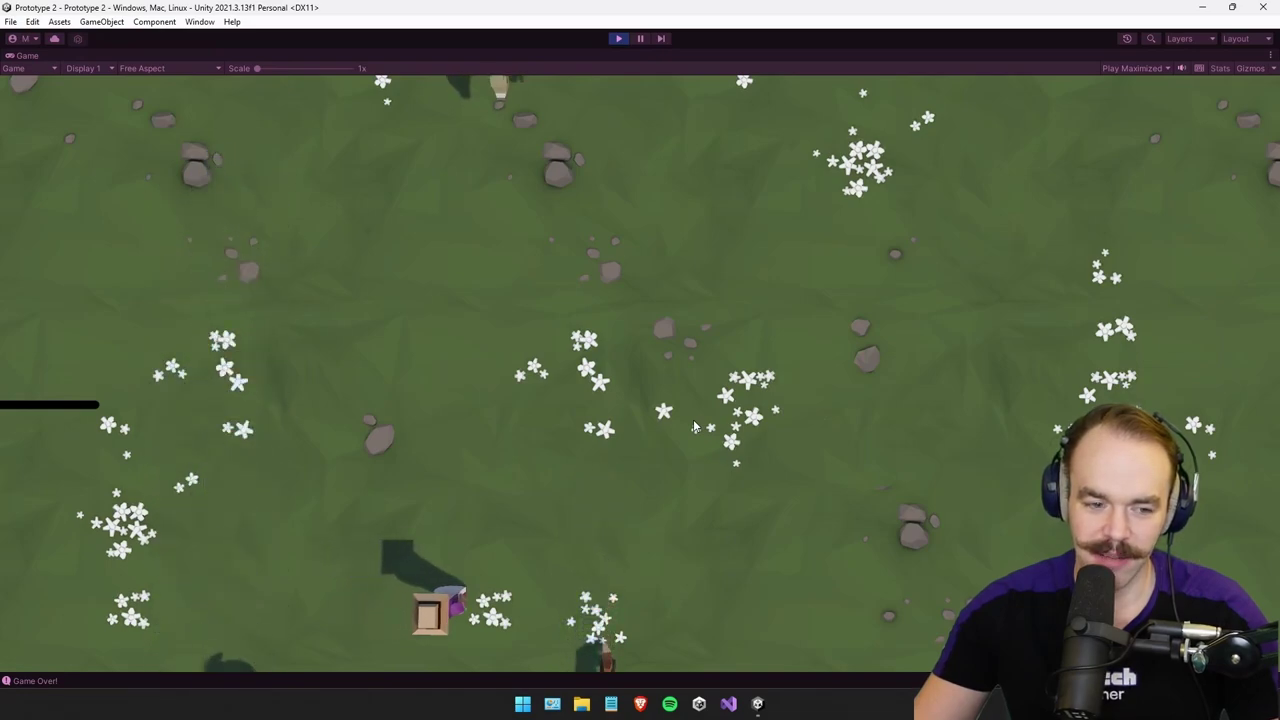
Test the food projectiles by moving the character sideways and throwing pizza slices toward the approaching animals.
{"action": "key", "text": "Right"}
{"action": "key", "text": "space"}
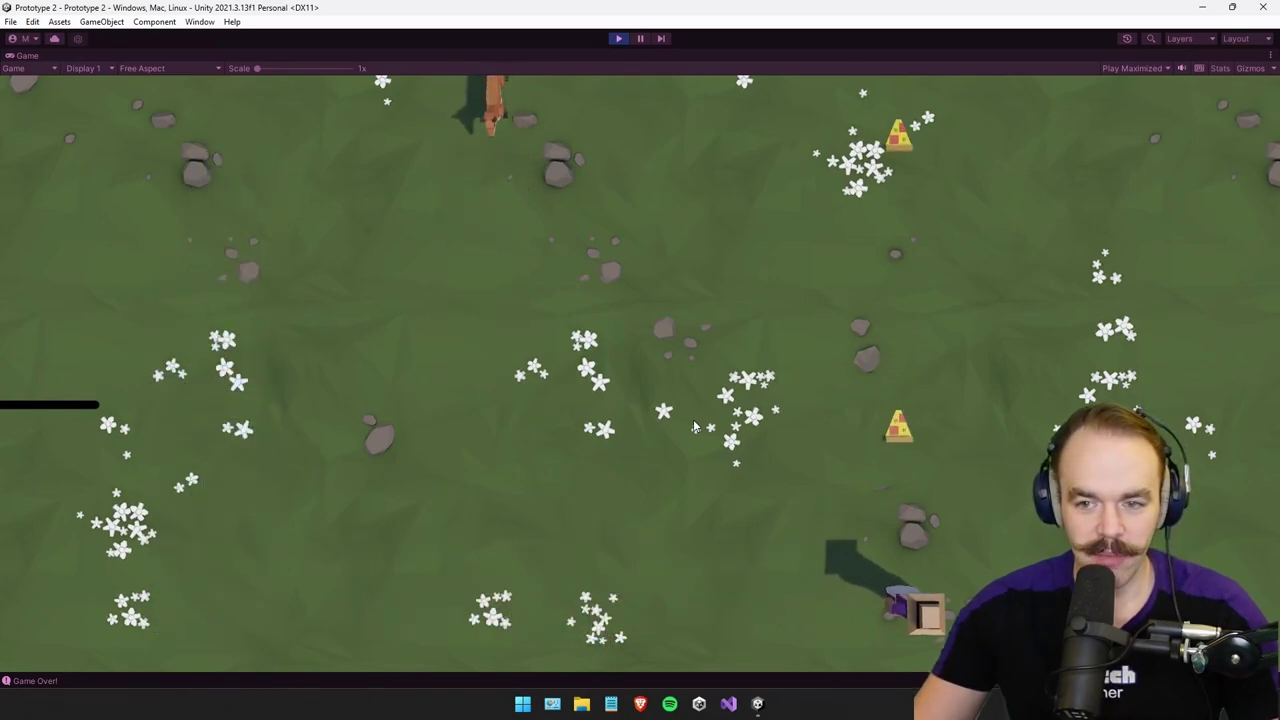
{"action": "key", "text": "Left"}
{"action": "key", "text": "space"}
{"action": "key", "text": "Right"}
{"action": "key", "text": "space"}
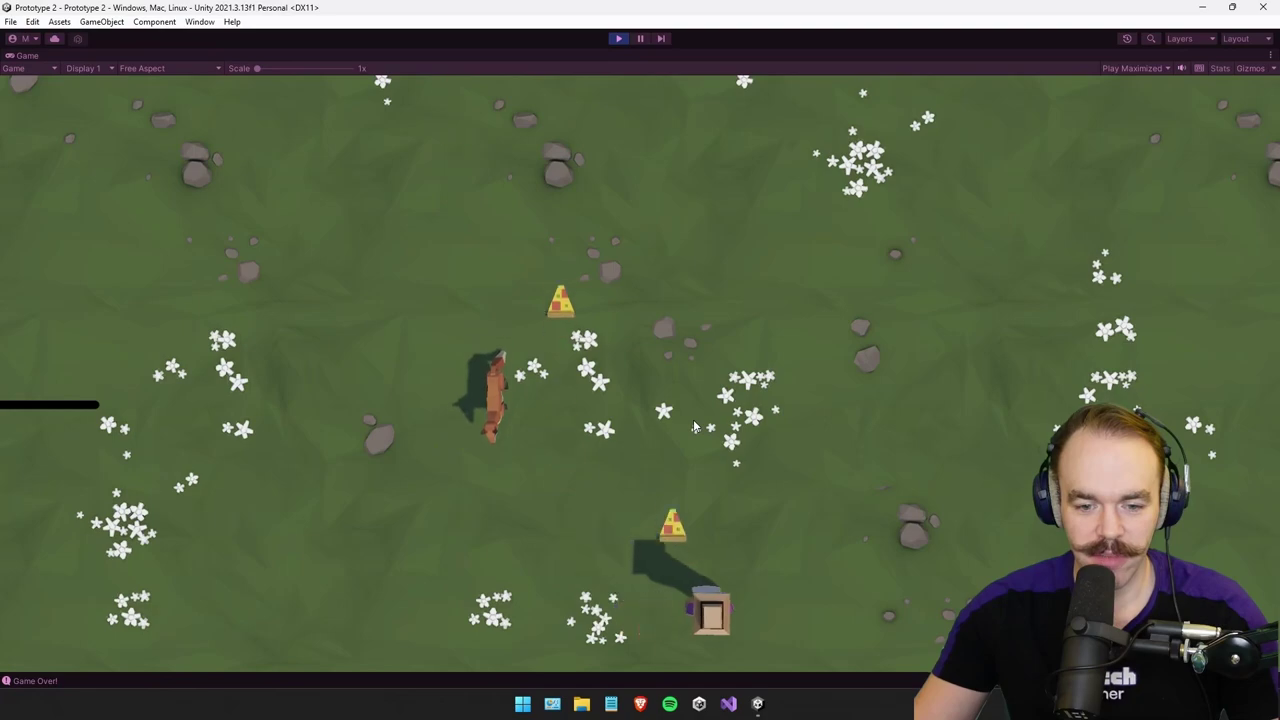
{"action": "key", "text": "Right"}
{"action": "key", "text": "space"}
{"action": "key", "text": "space"}
{"action": "key", "text": "Left"}
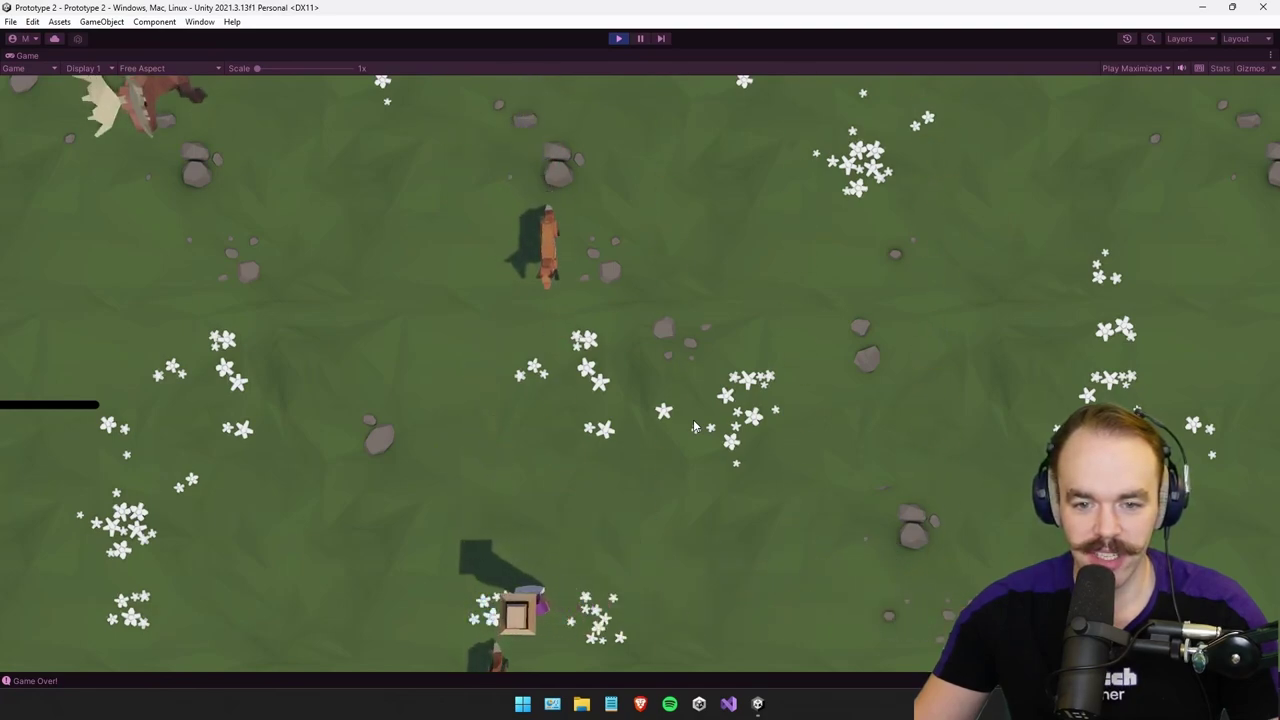
{"action": "key", "text": "space"}
{"action": "key", "text": "Right"}
{"action": "key", "text": "space"}
{"action": "key", "text": "space"}
{"action": "key", "text": "Left"}
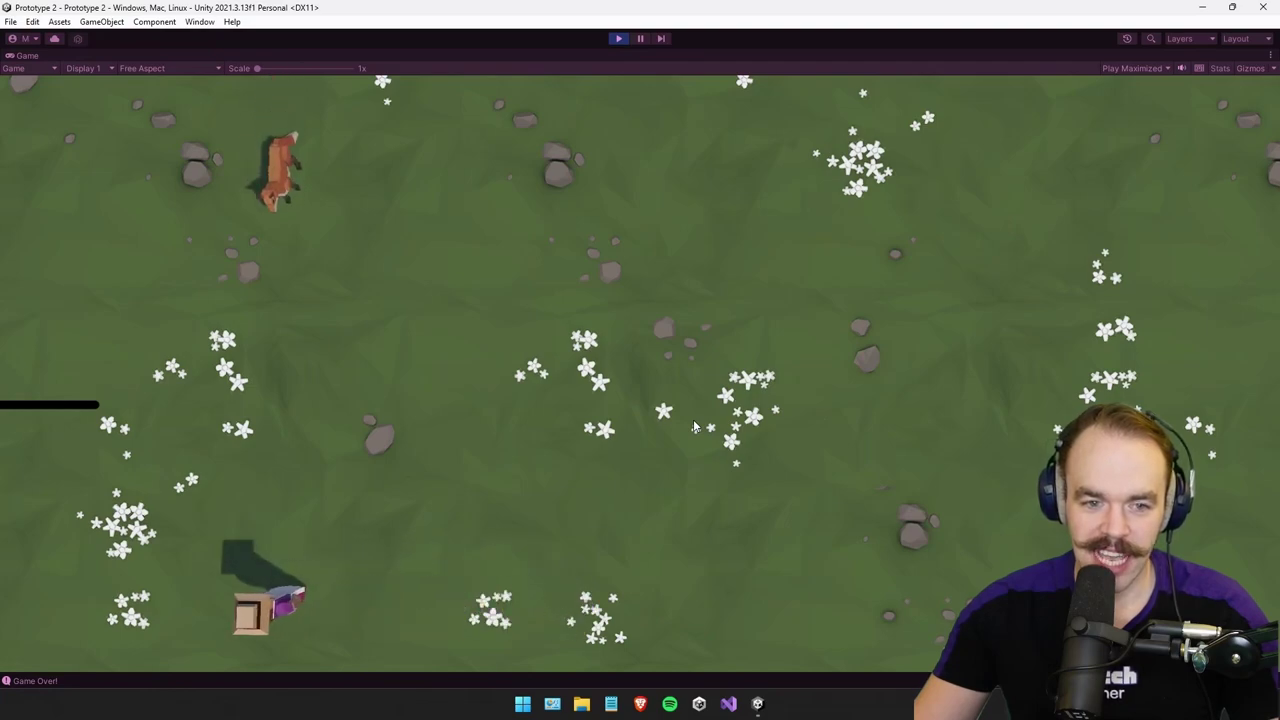
{"action": "key", "text": "space"}
{"action": "key", "text": "Right"}
{"action": "key", "text": "space"}
{"action": "key", "text": "Left"}
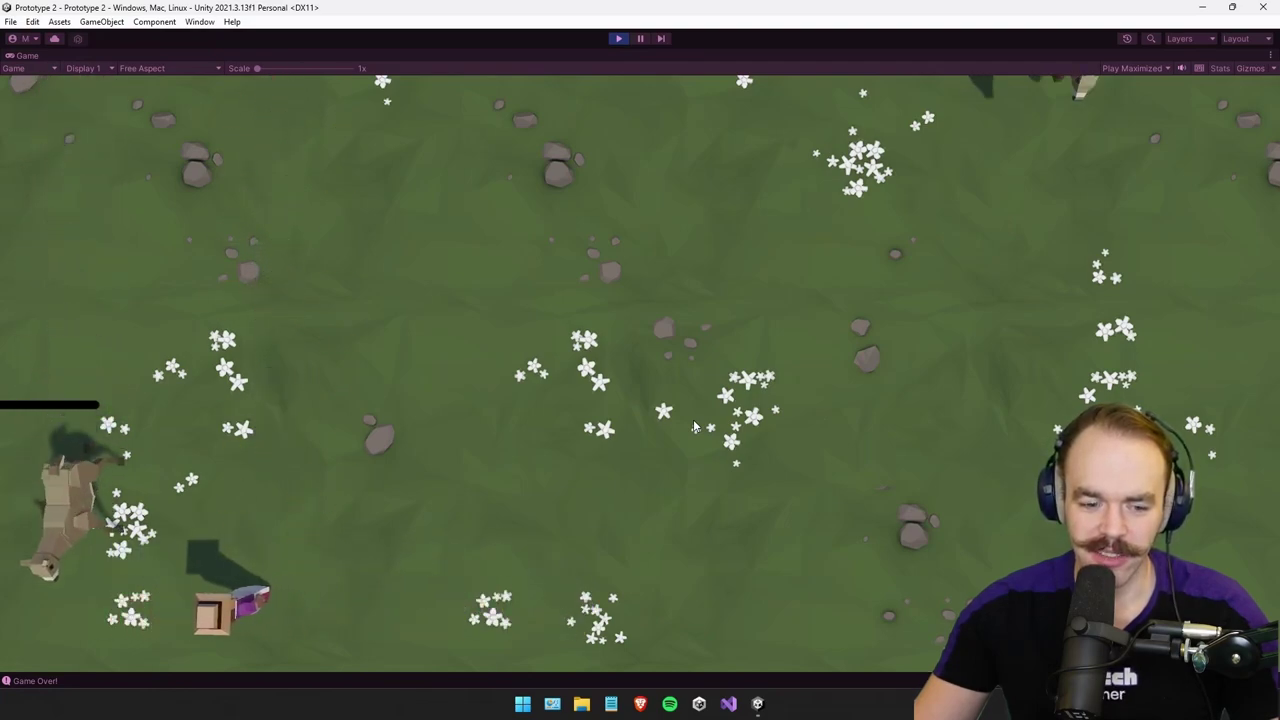
{"action": "key", "text": "Right"}
{"action": "key", "text": "space"}
{"action": "key", "text": "space"}
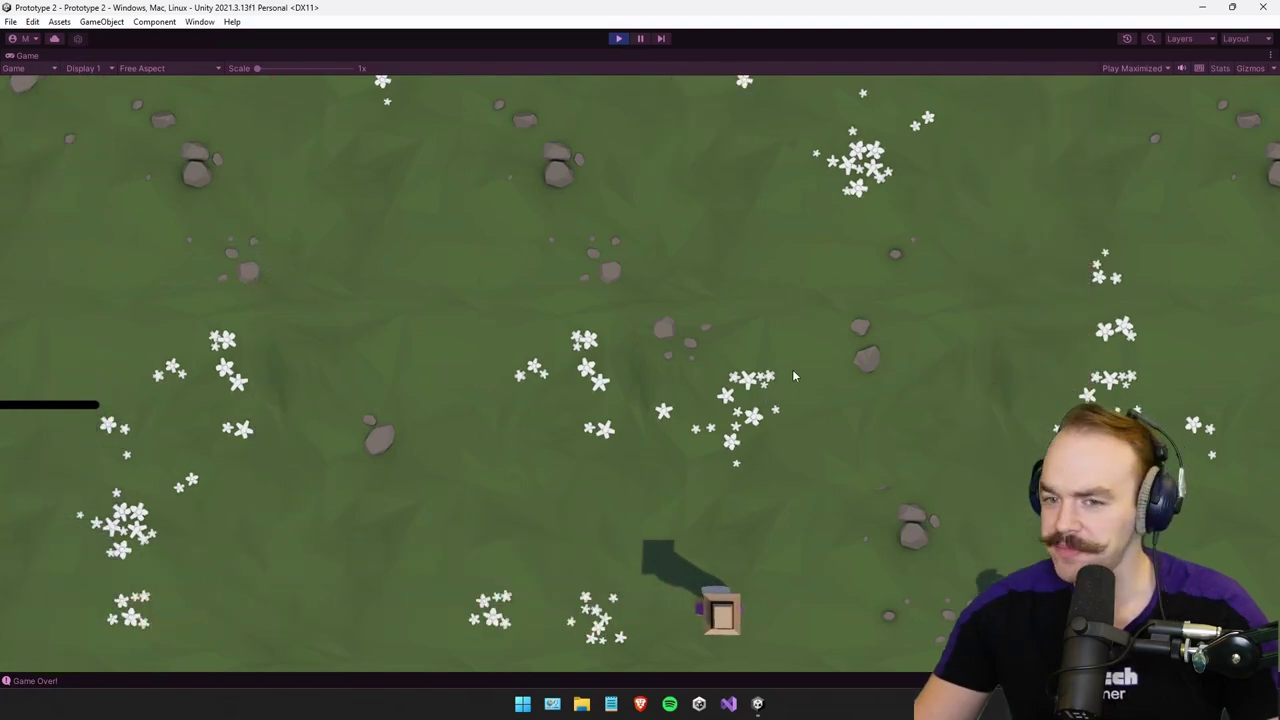
{"action": "key", "text": "Left"}
{"action": "key", "text": "Right"}
{"action": "key", "text": "Left"}
{"action": "key", "text": "space"}
{"action": "key", "text": "Right"}
{"action": "key", "text": "space"}
{"action": "key", "text": "Left"}
{"action": "key", "text": "Right"}
{"action": "key", "text": "space"}
{"action": "key", "text": "Right"}
{"action": "key", "text": "space"}
{"action": "key", "text": "Left"}
{"action": "key", "text": "space"}
{"action": "key", "text": "space"}
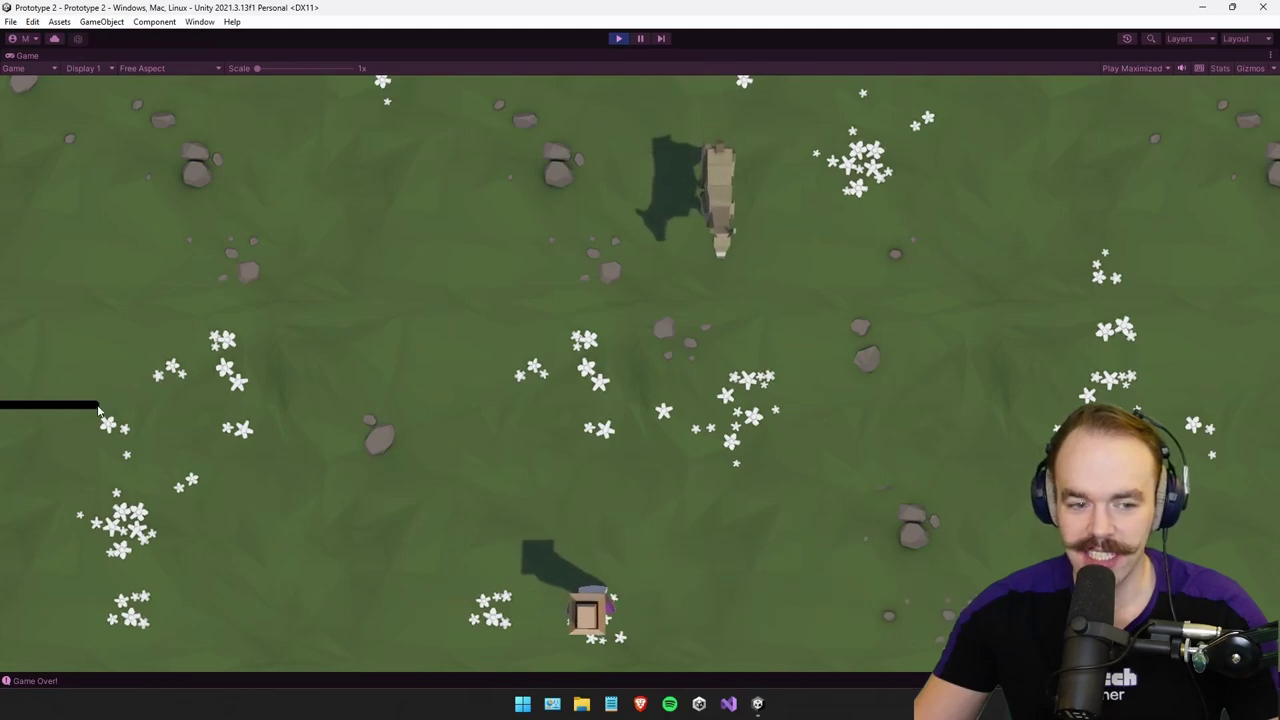
Move the character back and forth near the middle of the field and exit Play mode.
{"action": "key", "text": "Left"}
{"action": "key", "text": "Right"}
{"action": "key", "text": "Right"}
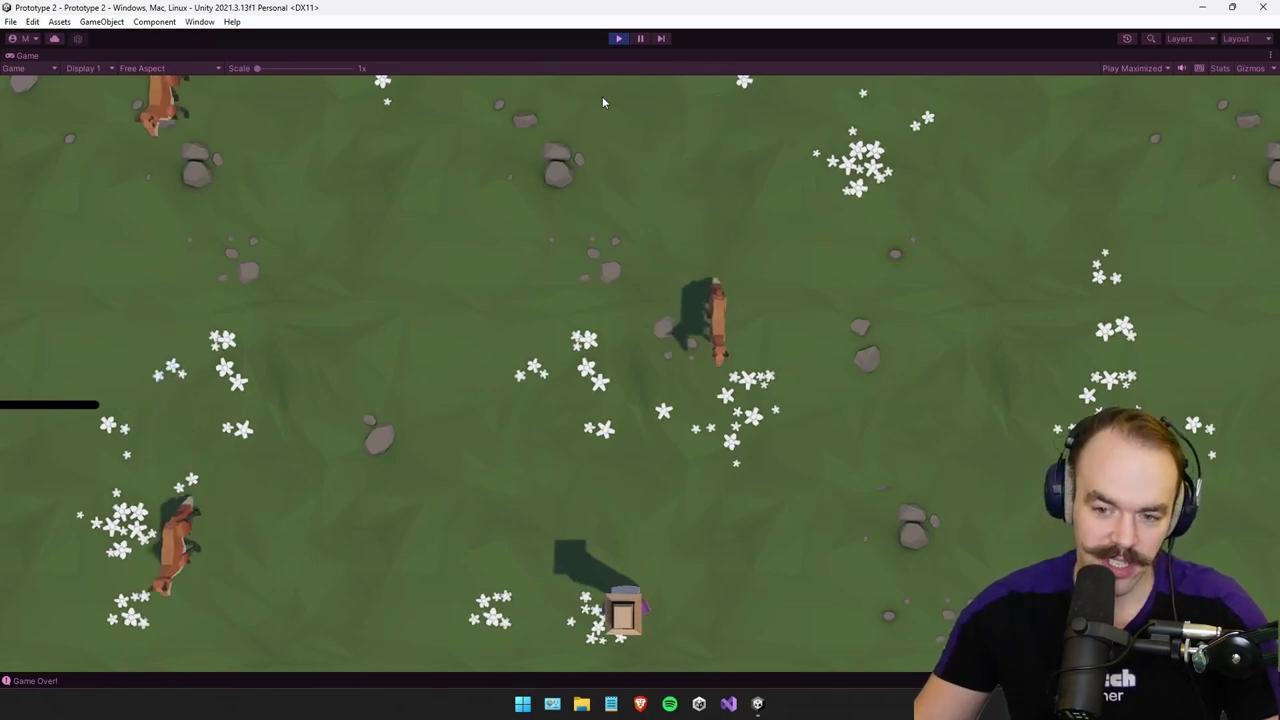
{"action": "key", "text": "Left"}
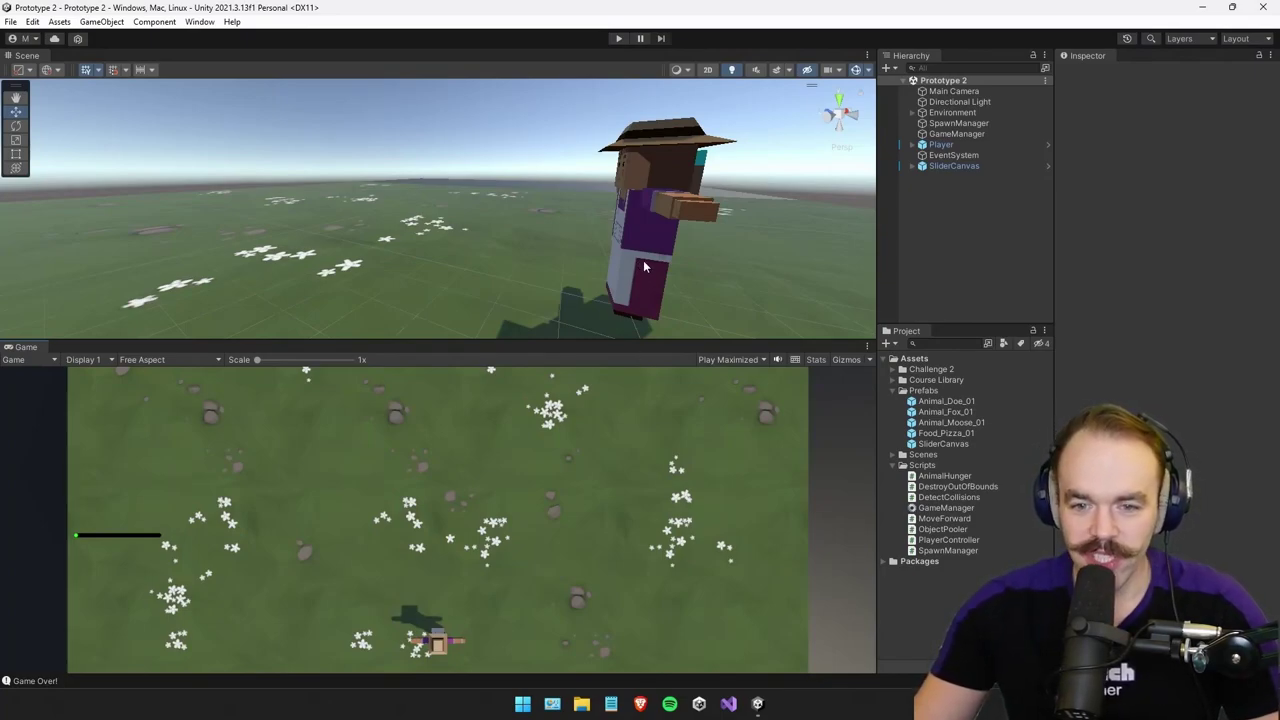
Preview the code of the AnimalHunger, DestroyOutOfBounds, DetectCollisions, GameManager, ObjectPooler and PlayerController scripts.
{"action": "right_click_drag", "start_coordinate": [644, 261], "coordinate": [748, 288]}
{"action": "left_click", "coordinate": [940, 477]}
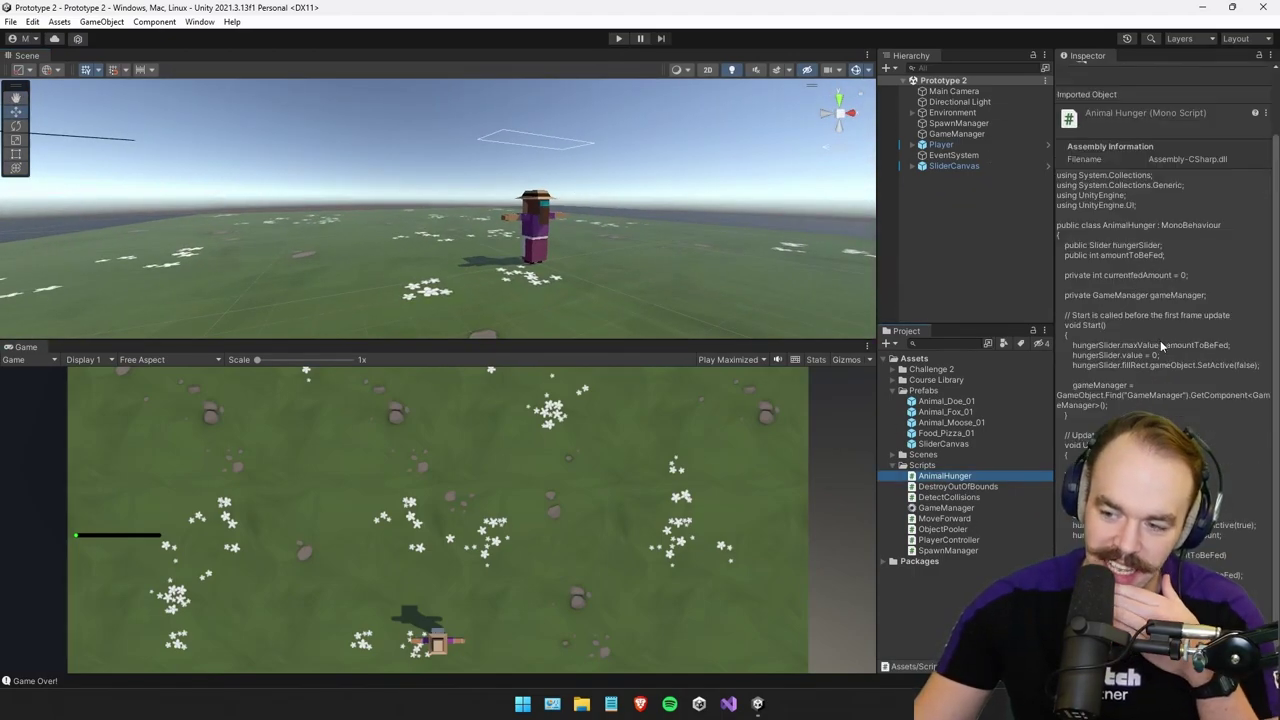
{"action": "left_click", "coordinate": [957, 487]}
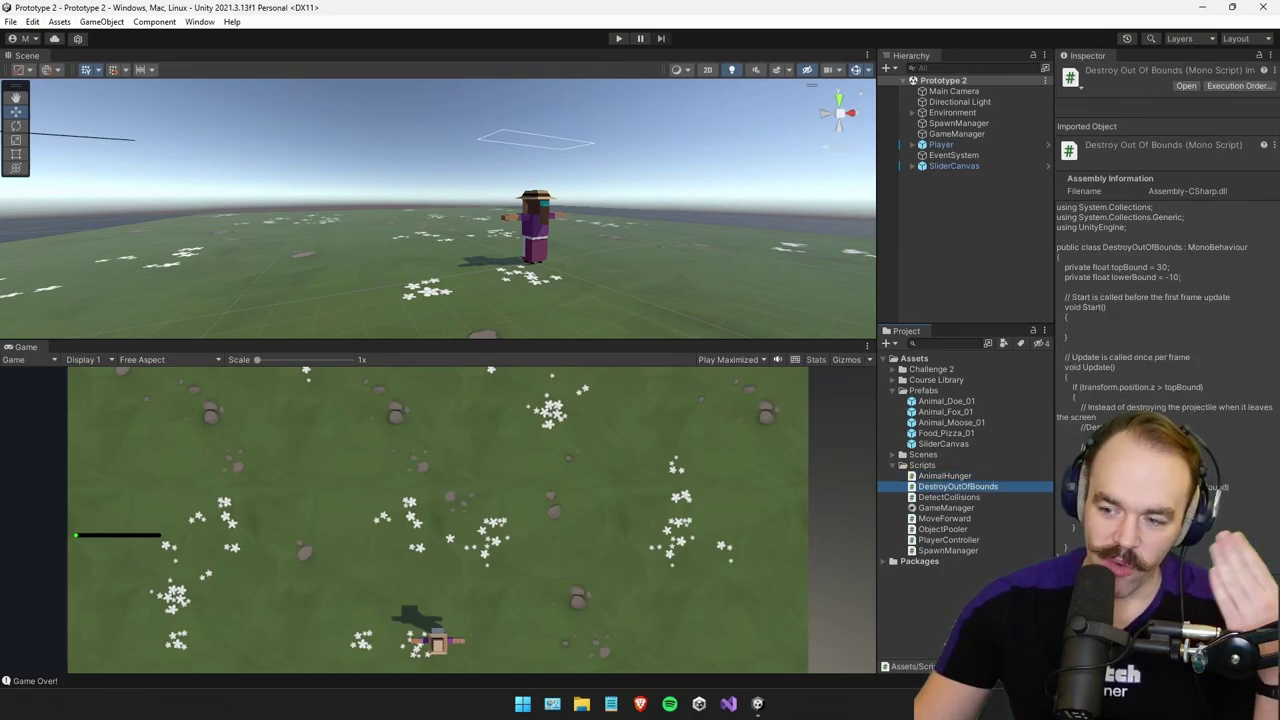
{"action": "left_click", "coordinate": [960, 498]}
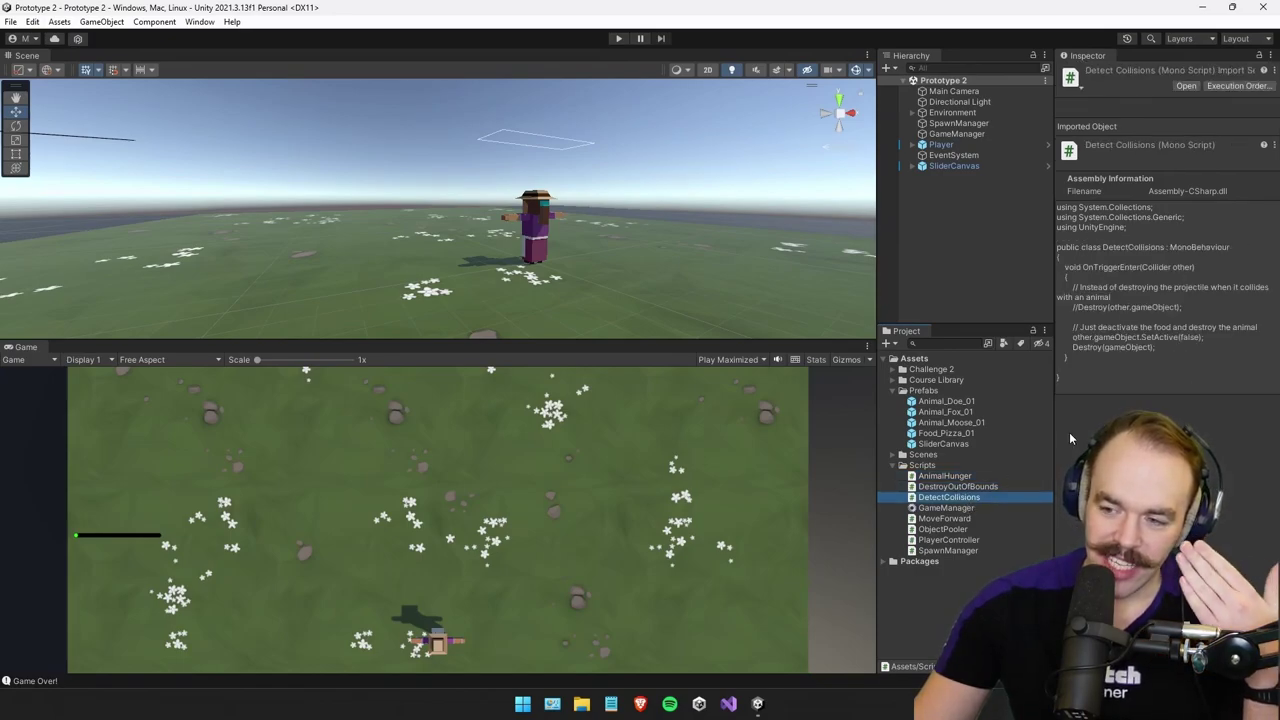
{"action": "left_click", "coordinate": [978, 507]}
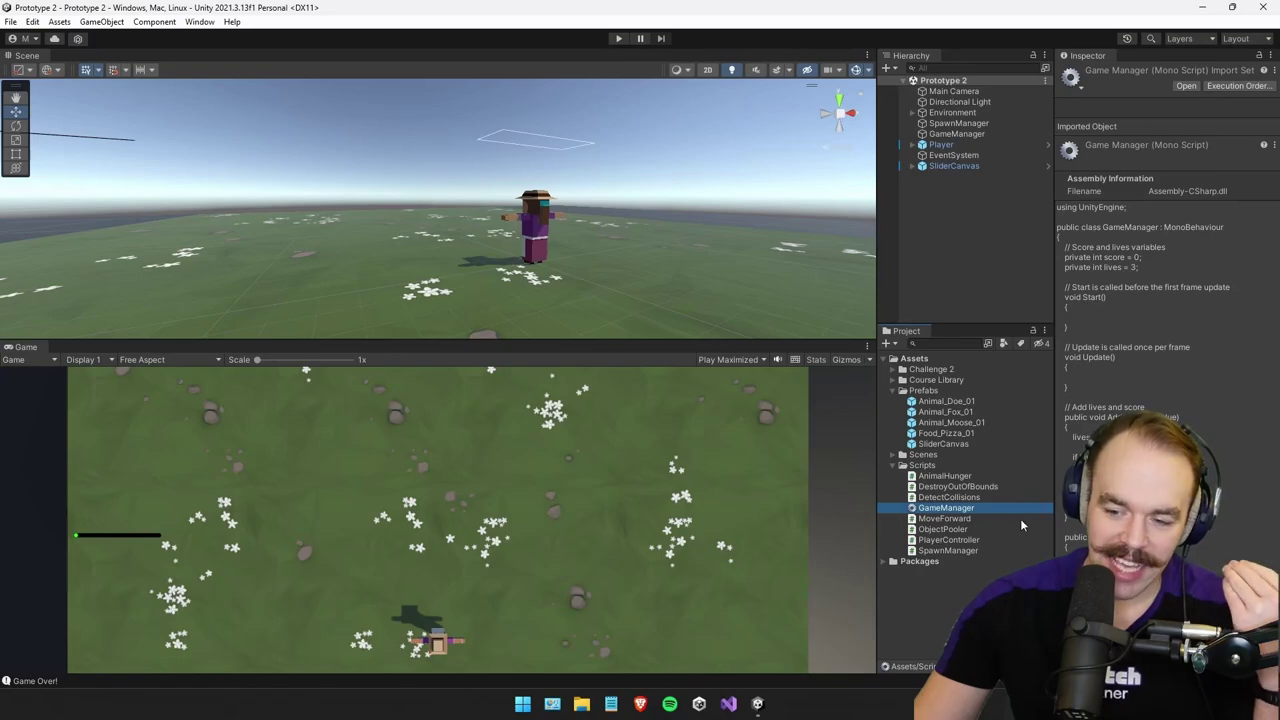
{"action": "left_click", "coordinate": [955, 530]}
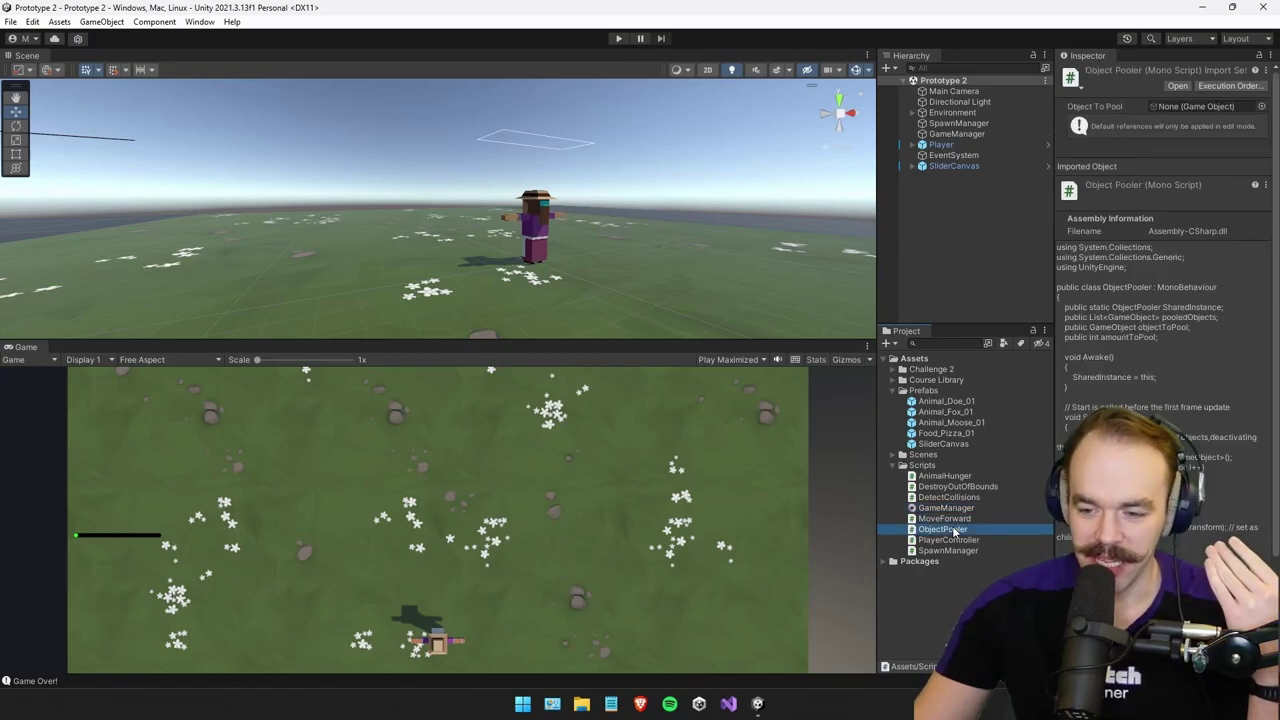
{"action": "scroll", "coordinate": [1160, 300], "scroll_direction": "down", "scroll_amount": 4}
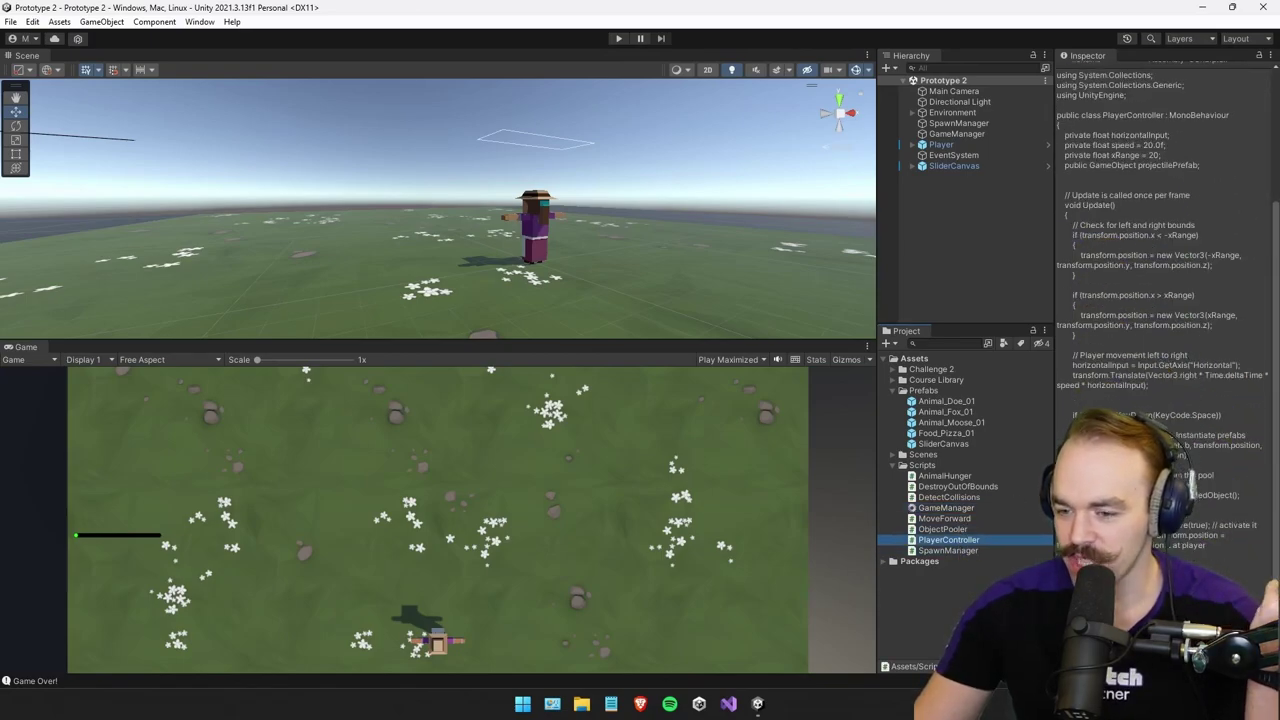
Preview the code of the SpawnManager, DestroyOutOfBounds and GameManager scripts, and collapse the Scripts folder.
{"action": "left_click", "coordinate": [950, 551]}
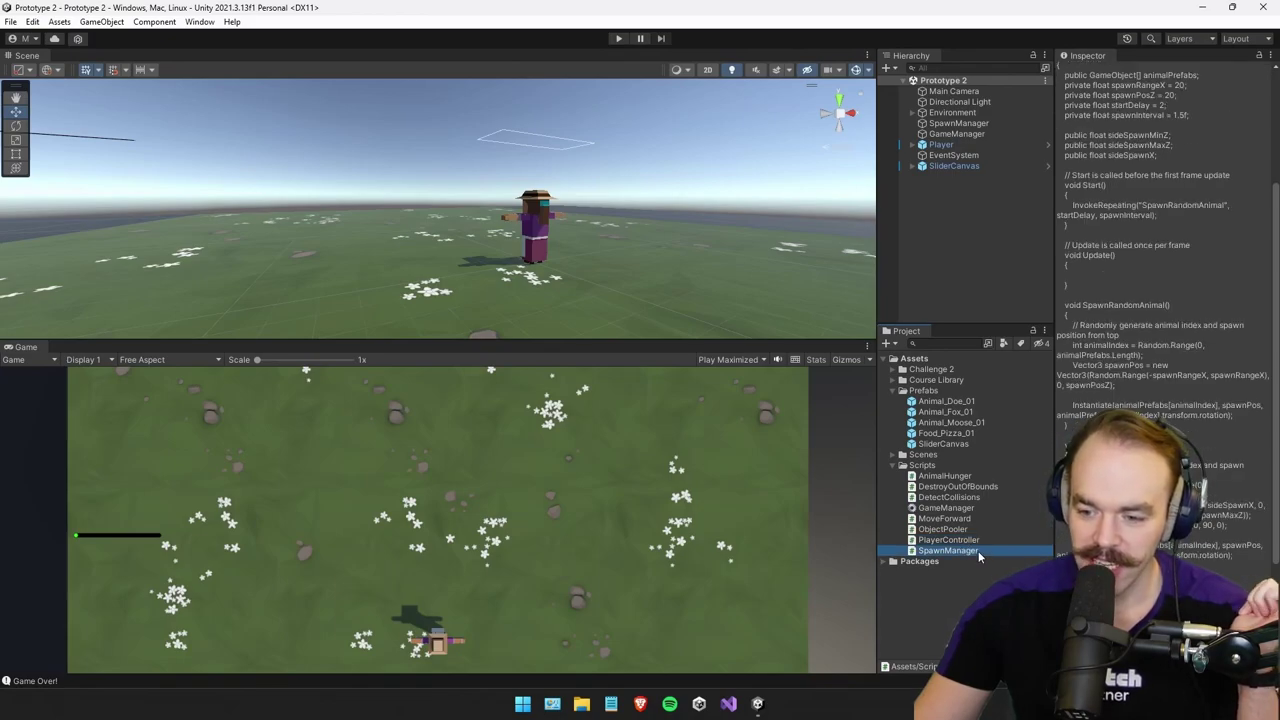
{"action": "left_click", "coordinate": [946, 508]}
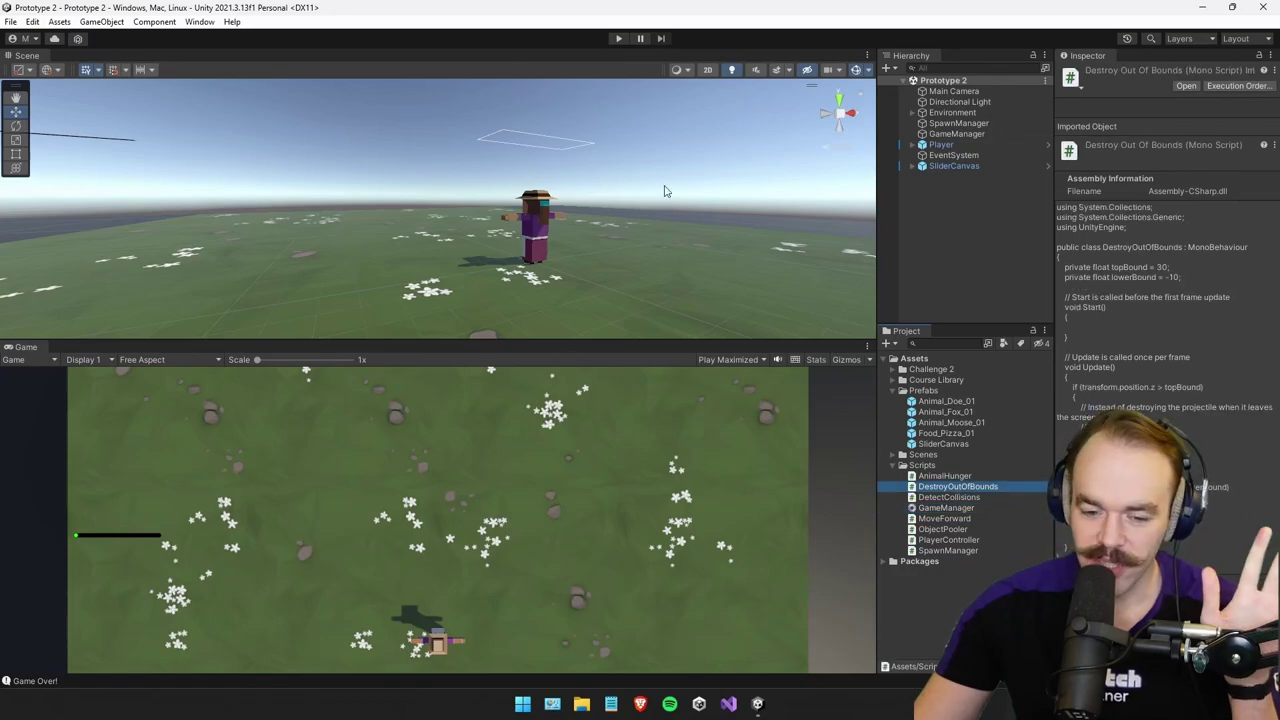
{"action": "right_click_drag", "start_coordinate": [593, 219], "coordinate": [651, 232]}
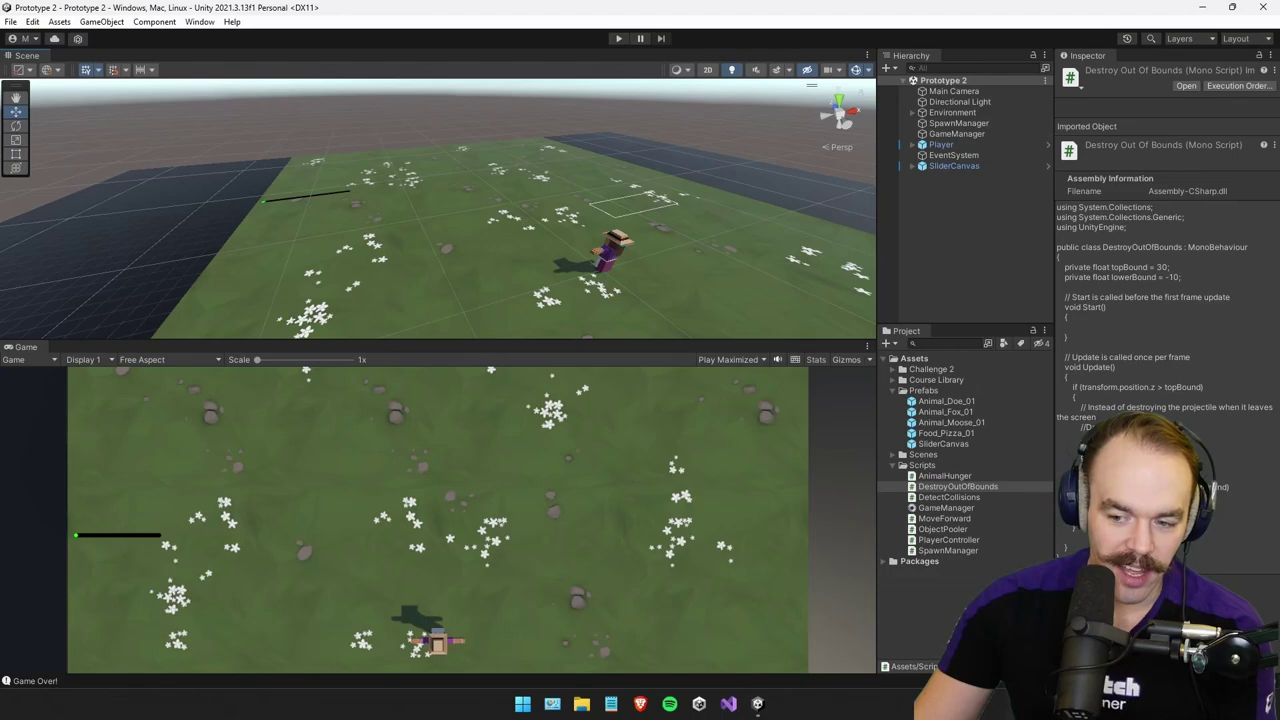
{"action": "left_click", "coordinate": [962, 508]}
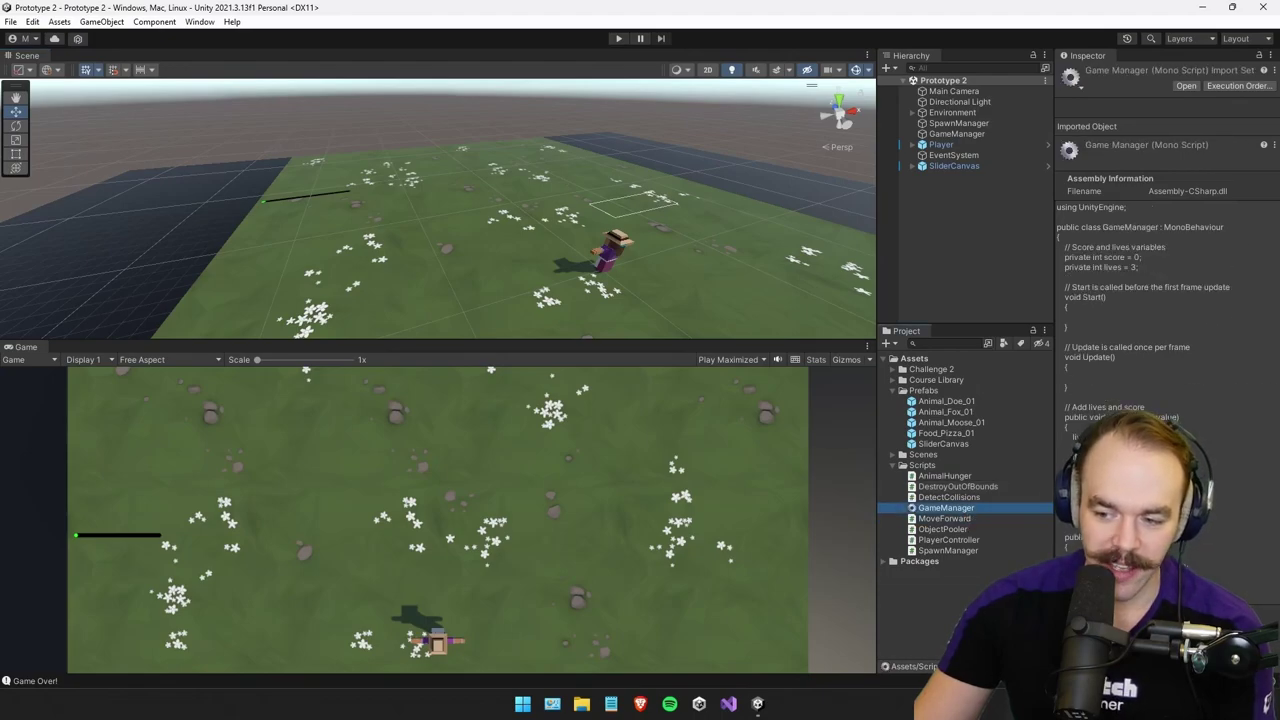
{"action": "left_click", "coordinate": [922, 466]}
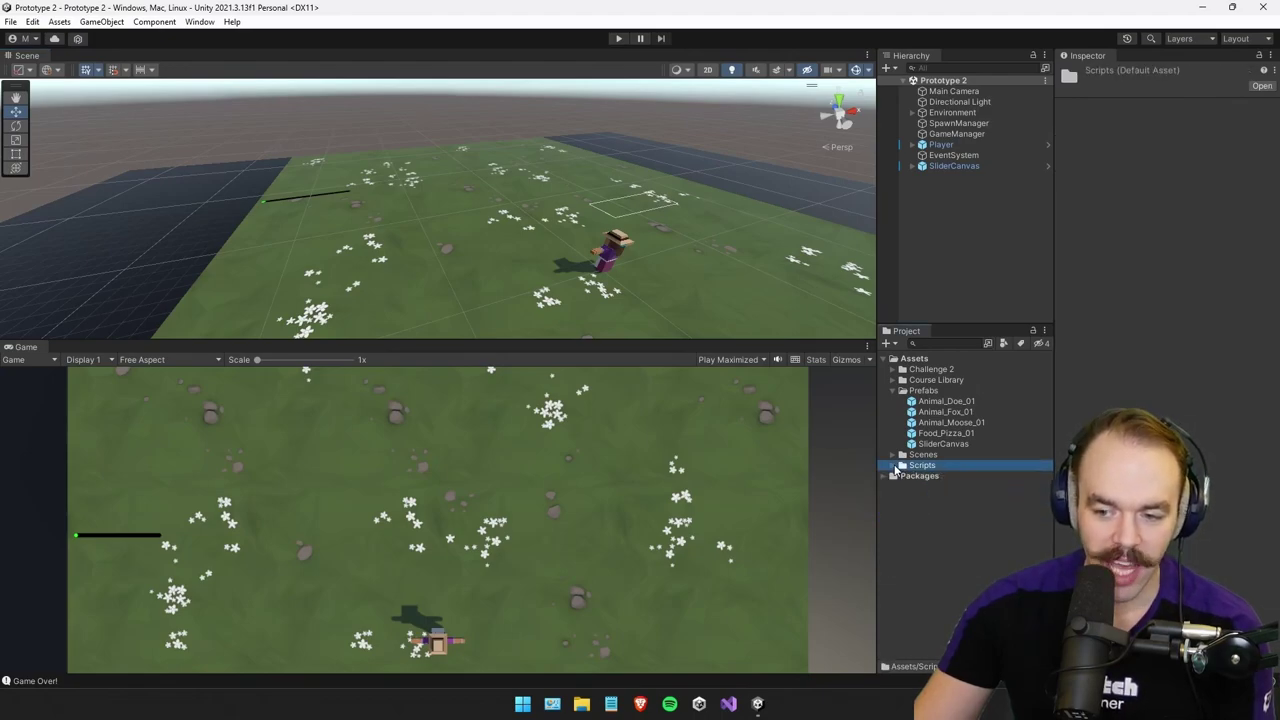
Run the Prototype 2 game again and throw pizza slices while moving the character sideways near the middle of the field.
{"action": "right_click_drag", "start_coordinate": [641, 223], "coordinate": [695, 213]}
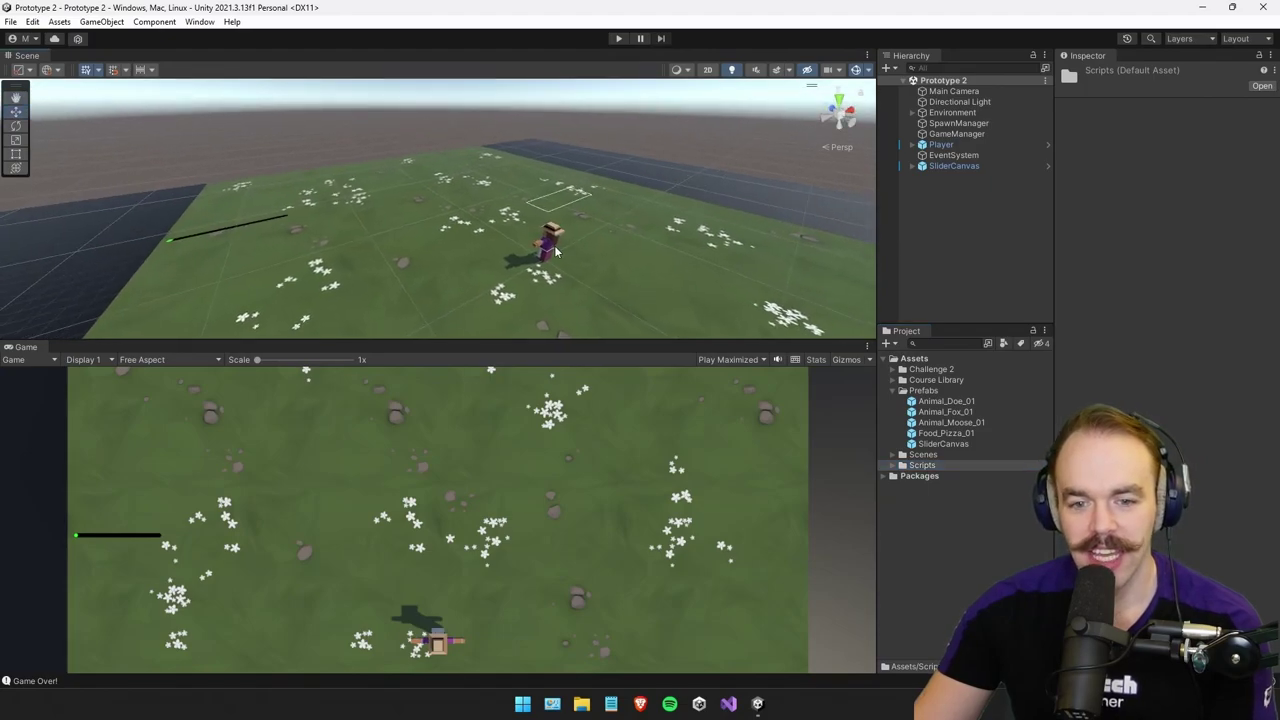
{"action": "left_click", "coordinate": [618, 39]}
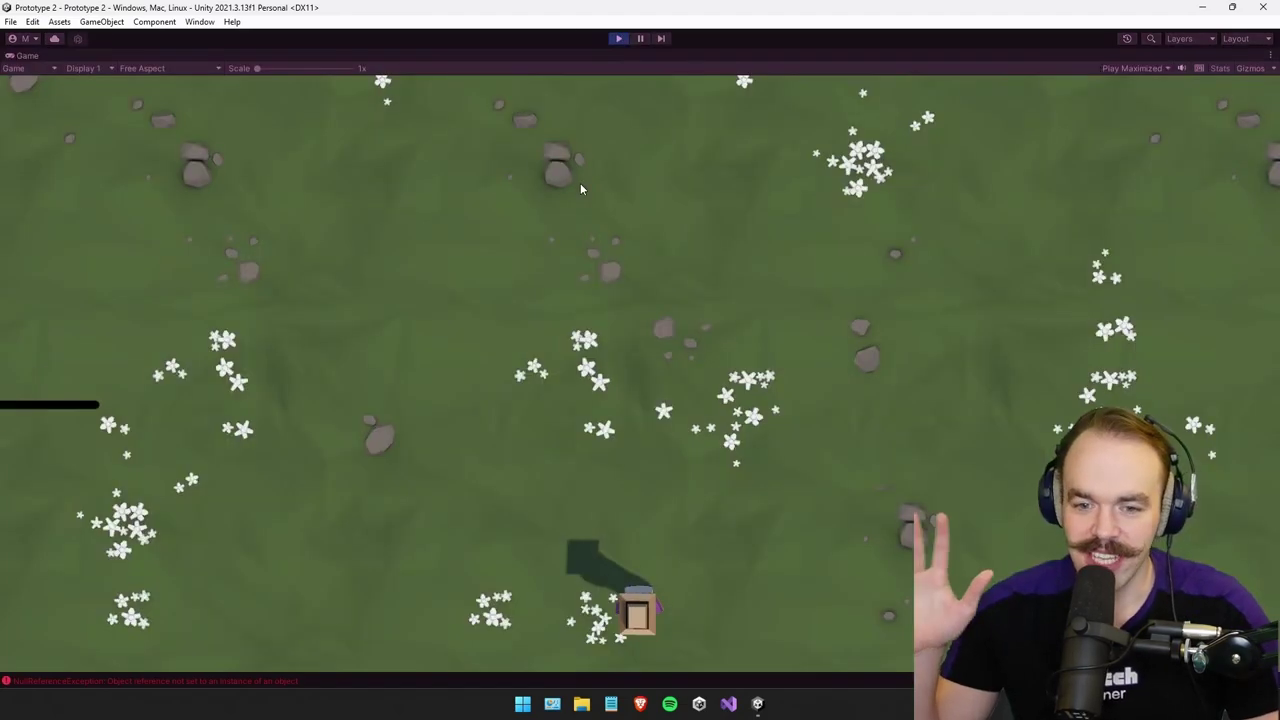
{"action": "key", "text": "a"}
{"action": "key", "text": "d"}
{"action": "key", "text": "space"}
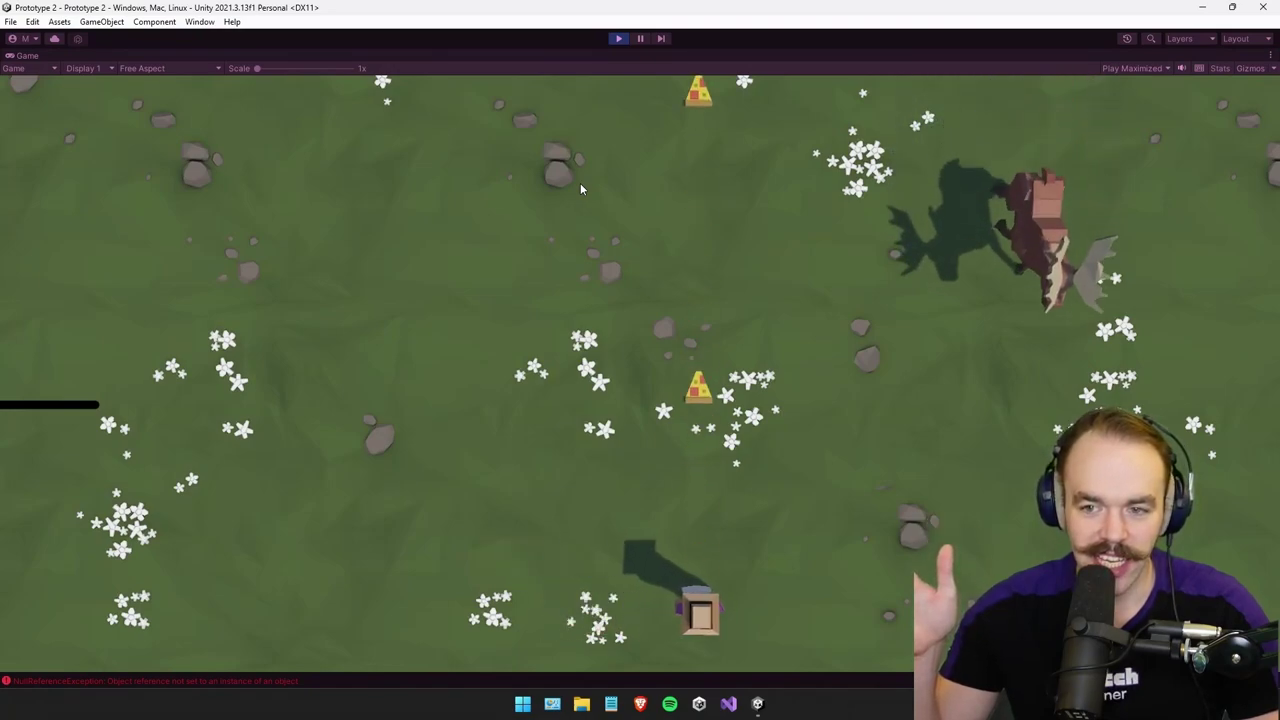
{"action": "key", "text": "Right"}
{"action": "key", "text": "Left"}
{"action": "key", "text": "space"}
{"action": "key", "text": "space"}
{"action": "key", "text": "Right"}
{"action": "key", "text": "space"}
{"action": "key", "text": "space"}
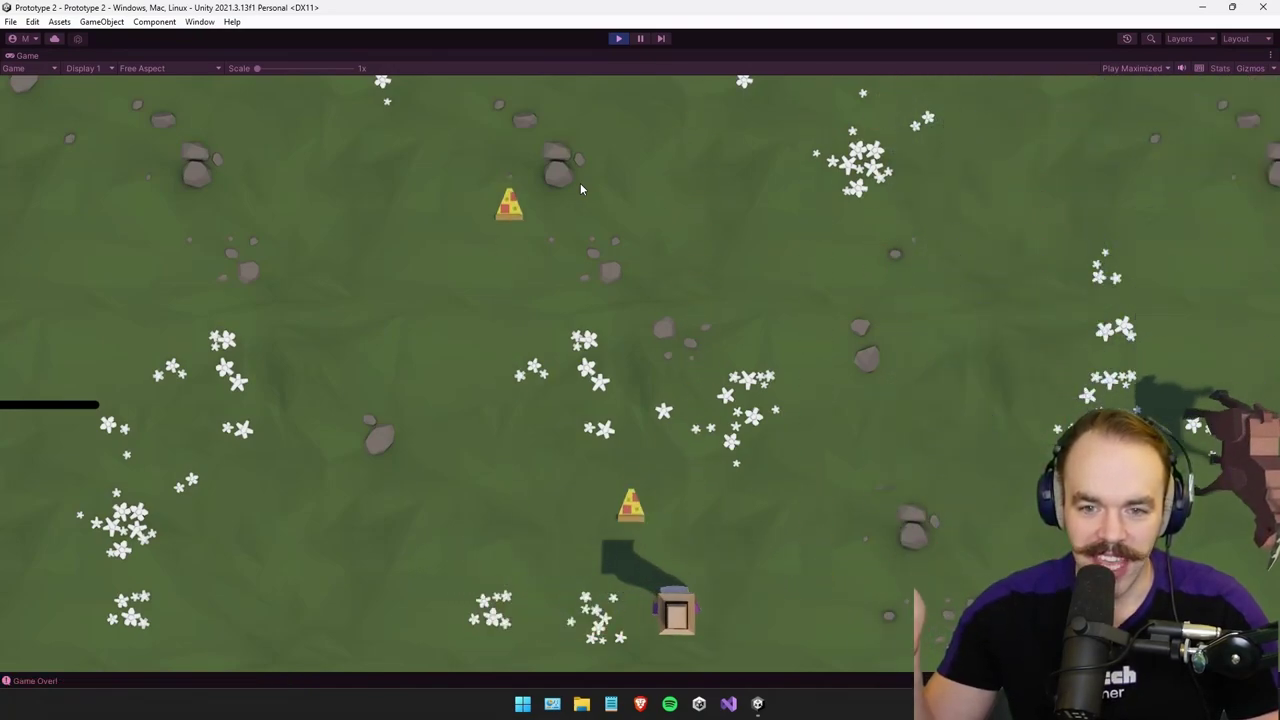
Chase the approaching animals across the field by moving the character from side to side and throwing pizza slices.
{"action": "key", "text": "space"}
{"action": "key", "text": "Left"}
{"action": "key", "text": "space"}
{"action": "key", "text": "space"}
{"action": "key", "text": "Left"}
{"action": "key", "text": "space"}
{"action": "key", "text": "Right"}
{"action": "key", "text": "Left"}
{"action": "key", "text": "Right"}
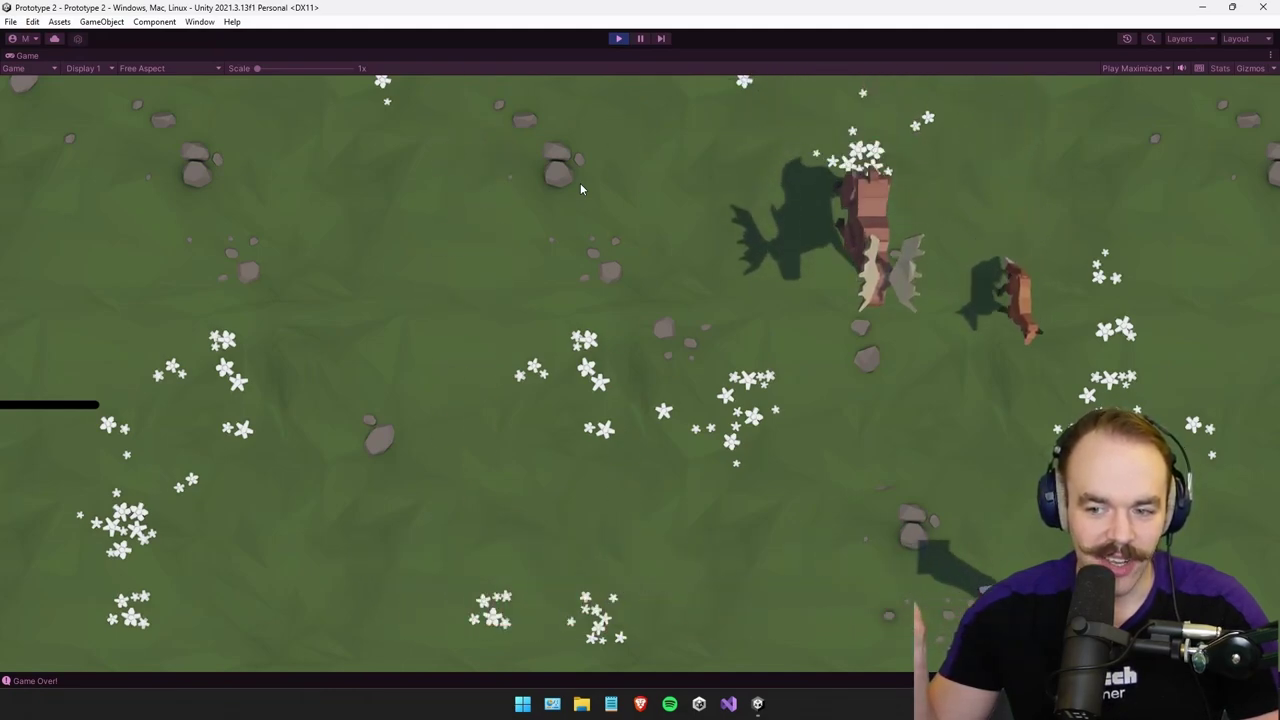
{"action": "key", "text": "Right"}
{"action": "key", "text": "space"}
{"action": "key", "text": "Left"}
{"action": "key", "text": "space"}
{"action": "key", "text": "space"}
{"action": "key", "text": "space"}
{"action": "key", "text": "space"}
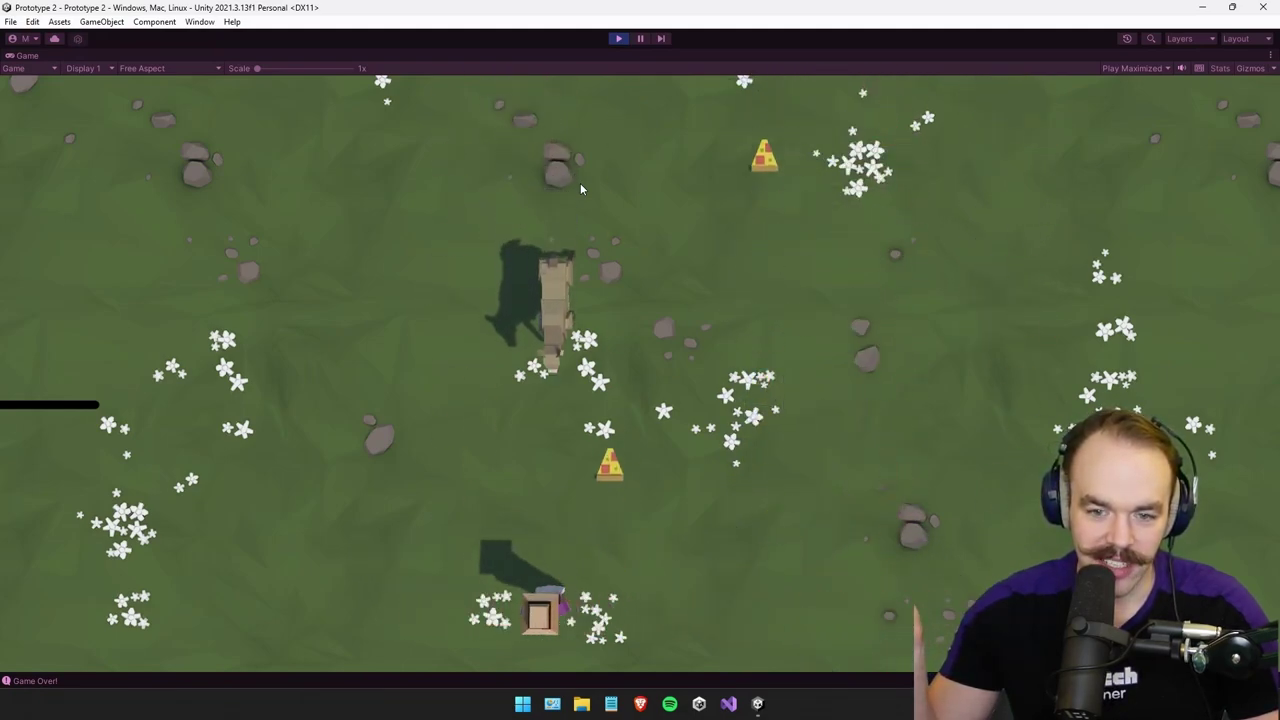
Throw a rapid series of pizza slices while changing direction repeatedly, and exit Play mode.
{"action": "key", "text": "Right"}
{"action": "key", "text": "space"}
{"action": "key", "text": "space"}
{"action": "key", "text": "space"}
{"action": "key", "text": "Left"}
{"action": "key", "text": "space"}
{"action": "key", "text": "Left"}
{"action": "key", "text": "space"}
{"action": "key", "text": "Right"}
{"action": "key", "text": "space"}
{"action": "key", "text": "Left"}
{"action": "key", "text": "space"}
{"action": "key", "text": "Right"}
{"action": "key", "text": "space"}
{"action": "key", "text": "space"}
{"action": "key", "text": "Left"}
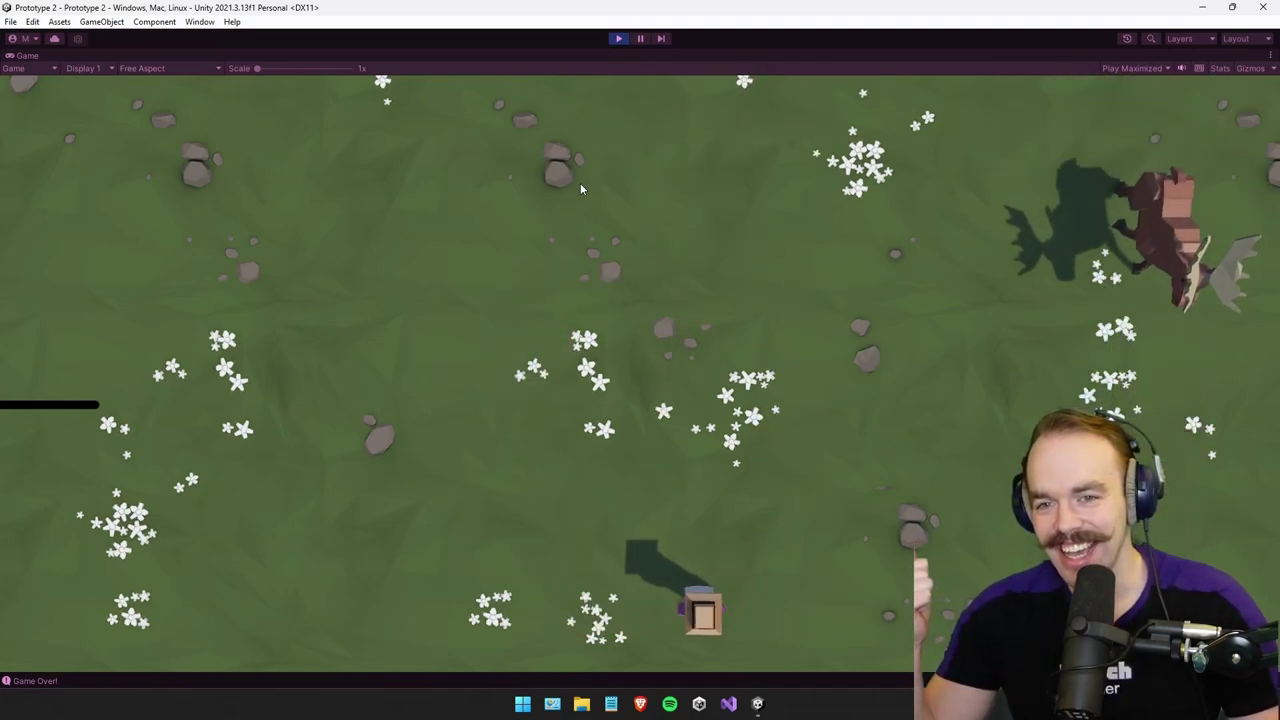
{"action": "key", "text": "space"}
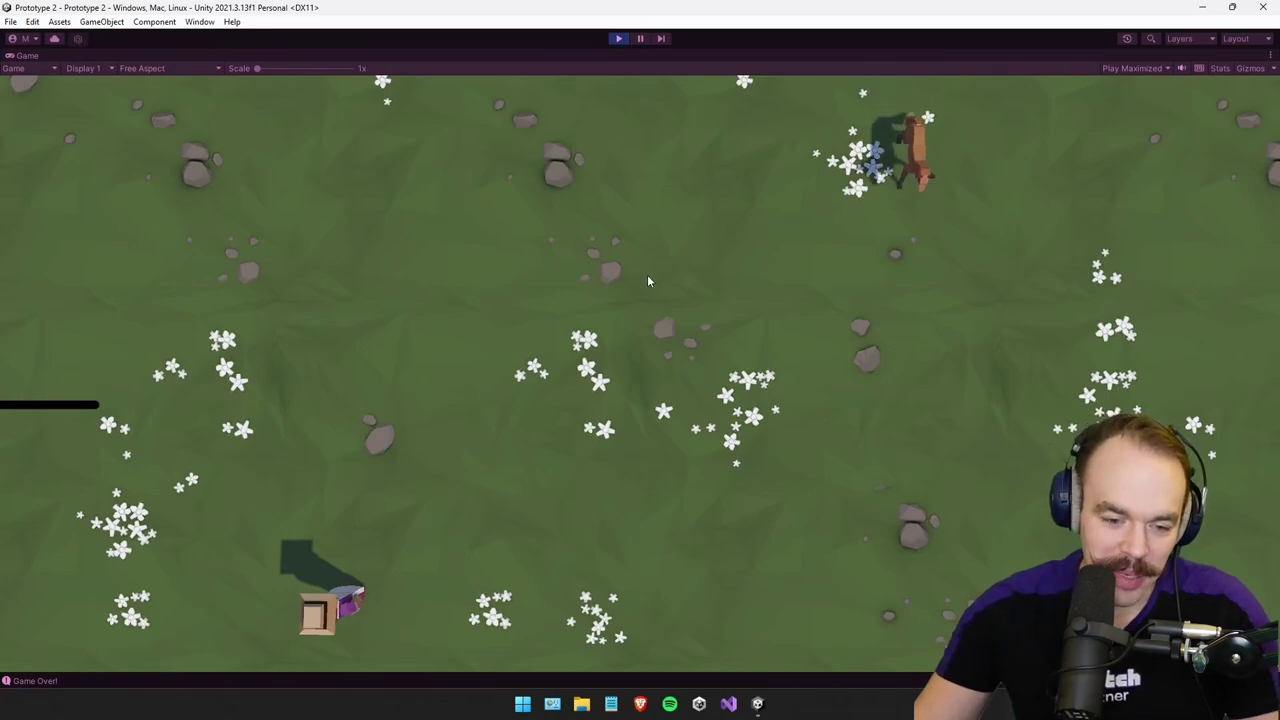
{"action": "left_click", "coordinate": [618, 39]}
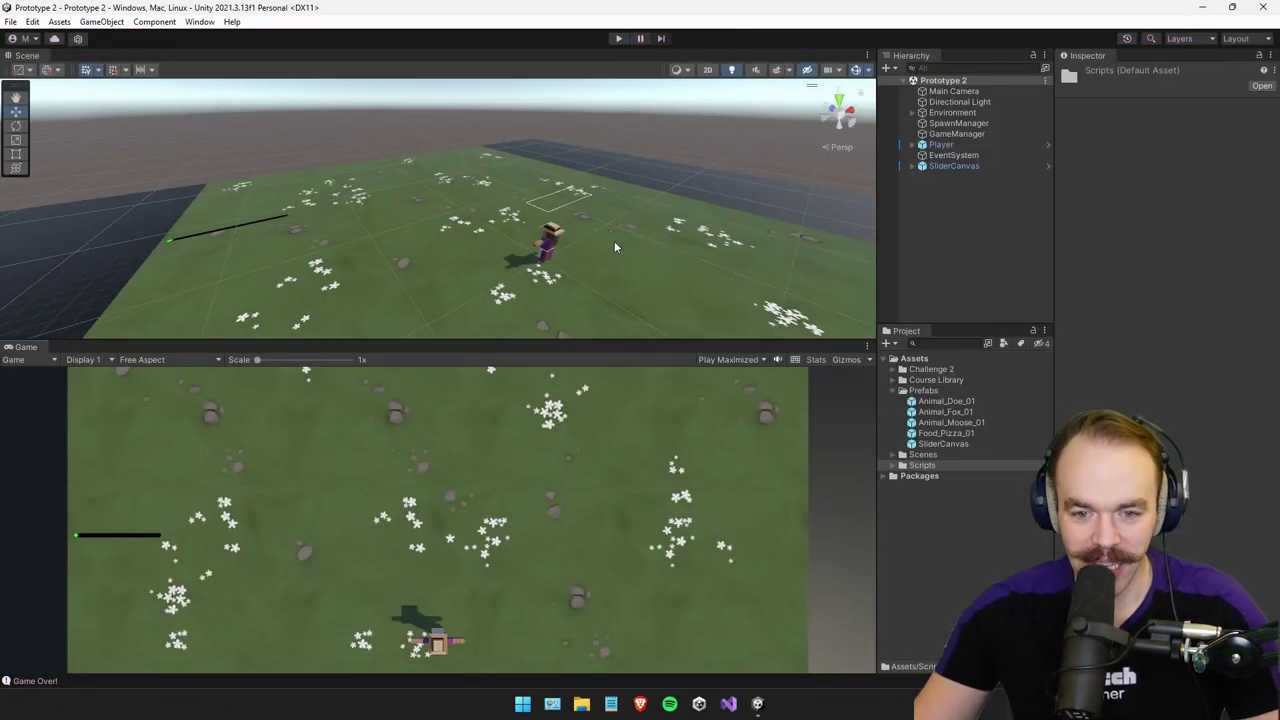
Examine the Prototype 3 scene, inspecting the Background object, the farmer character up close and the full length of the ground.
{"action": "right_click_drag", "start_coordinate": [575, 246], "coordinate": [482, 252]}
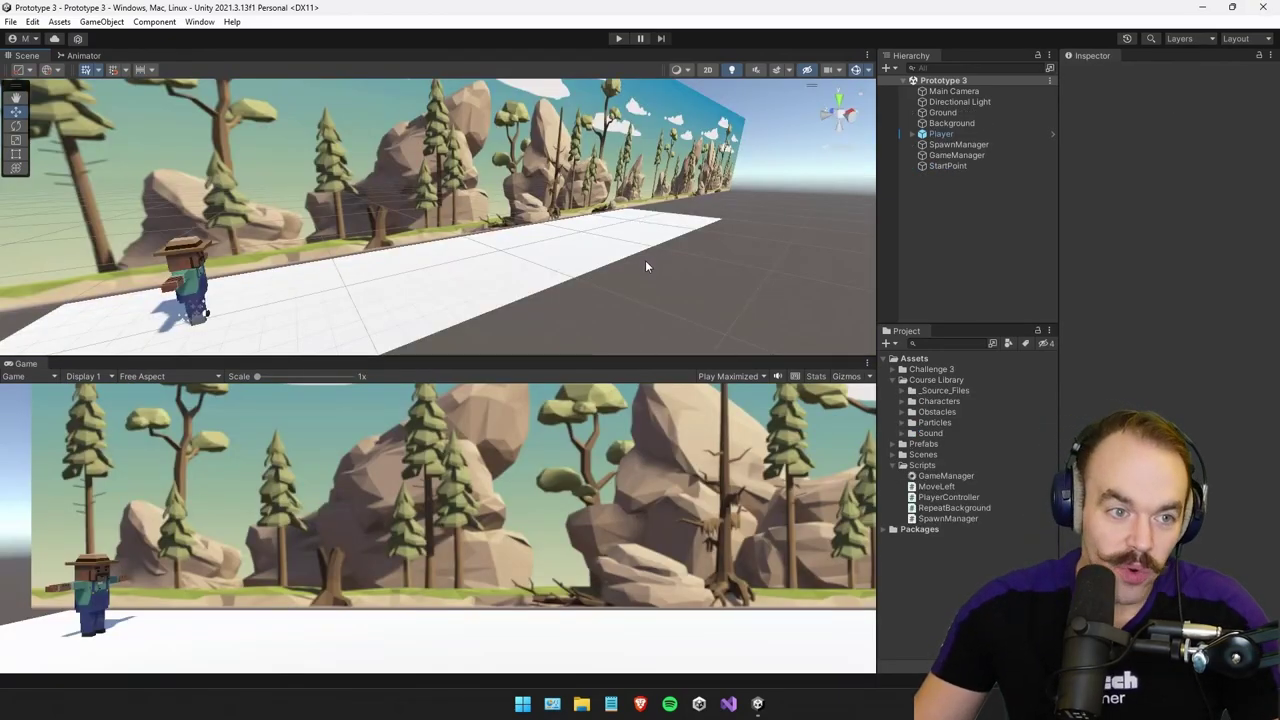
{"action": "right_click_drag", "start_coordinate": [646, 266], "coordinate": [669, 181]}
{"action": "left_click", "coordinate": [603, 193]}
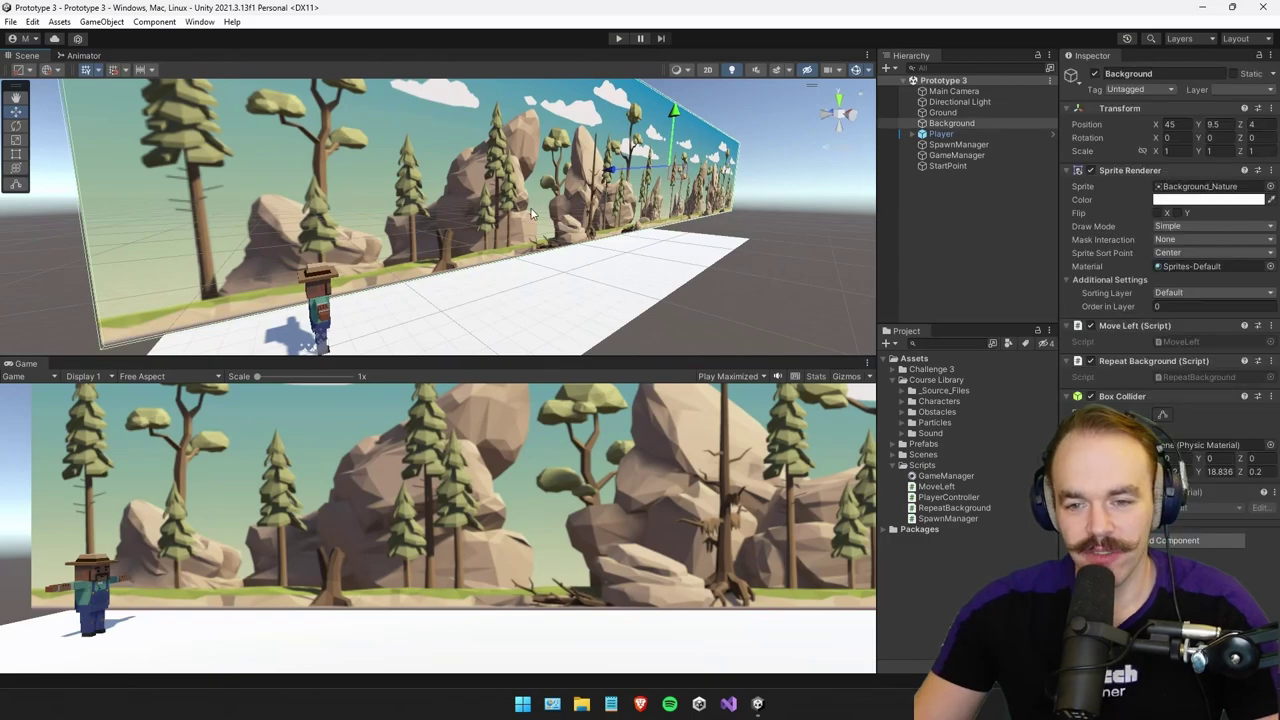
{"action": "right_click_drag", "start_coordinate": [605, 225], "coordinate": [564, 203]}
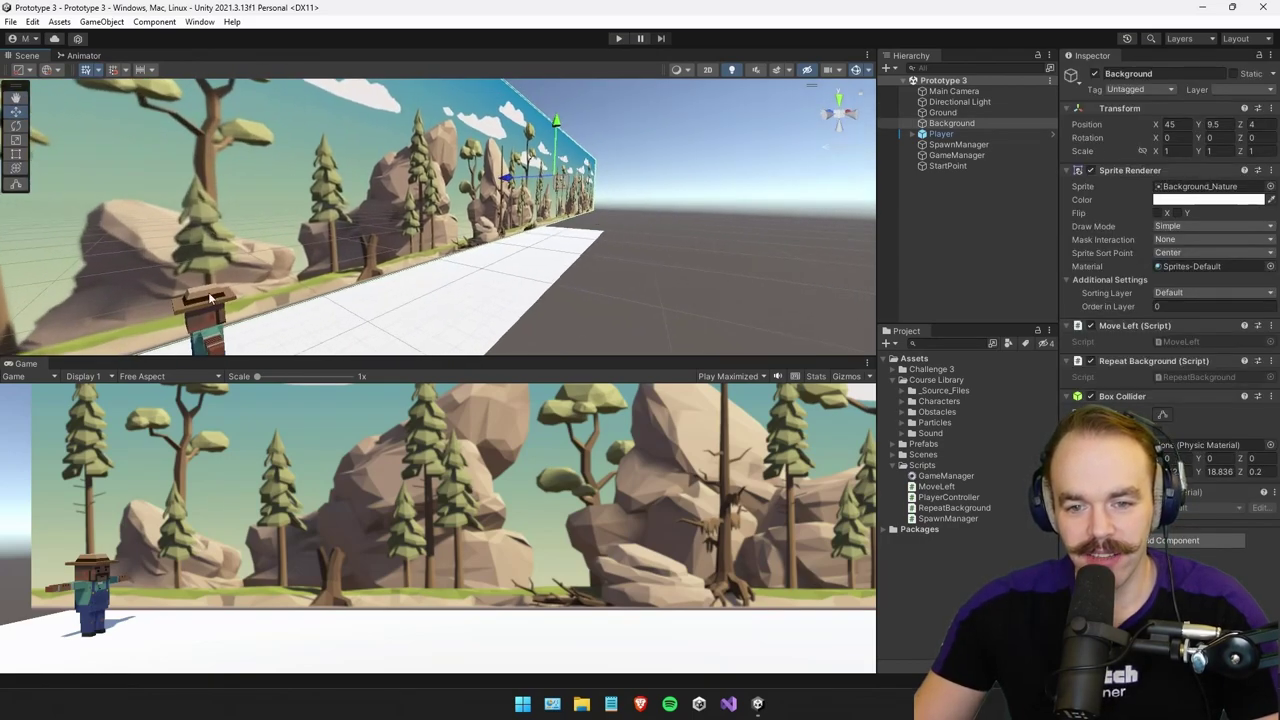
{"action": "right_click_drag", "start_coordinate": [262, 277], "coordinate": [235, 254]}
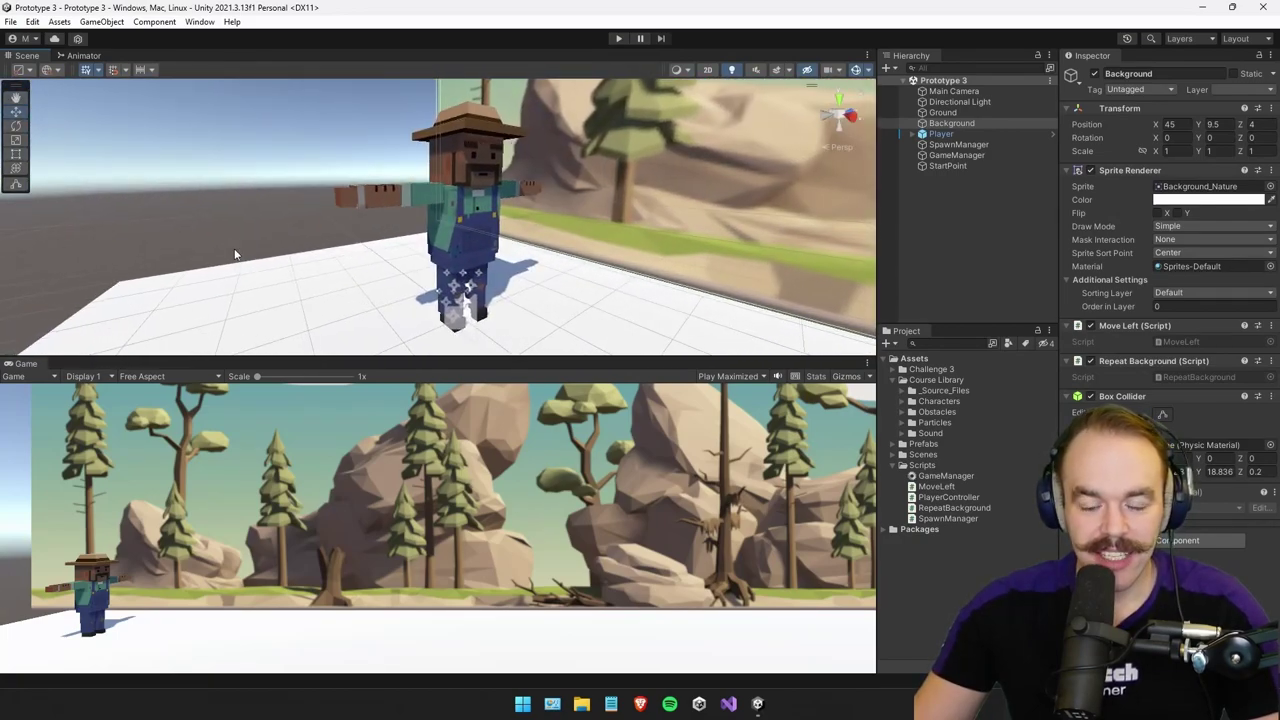
{"action": "left_click", "coordinate": [893, 465]}
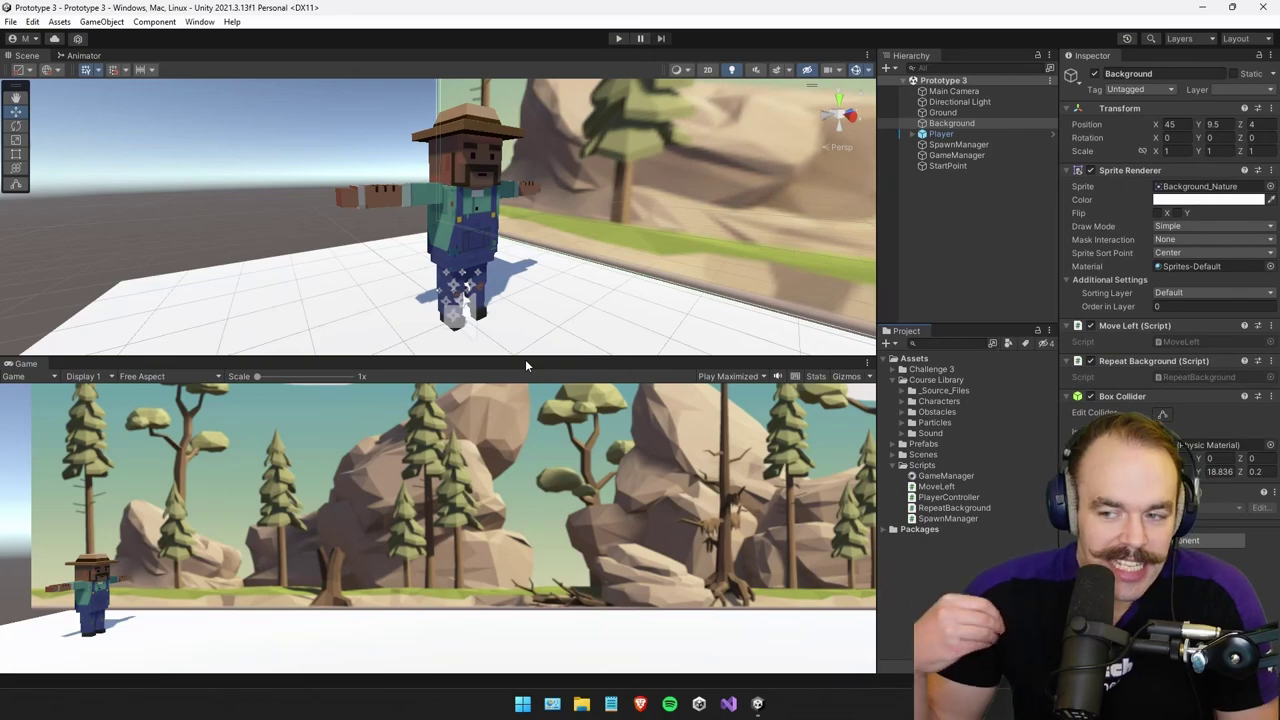
{"action": "key", "text": "s"}
{"action": "right_click_drag", "start_coordinate": [535, 350], "coordinate": [722, 343]}
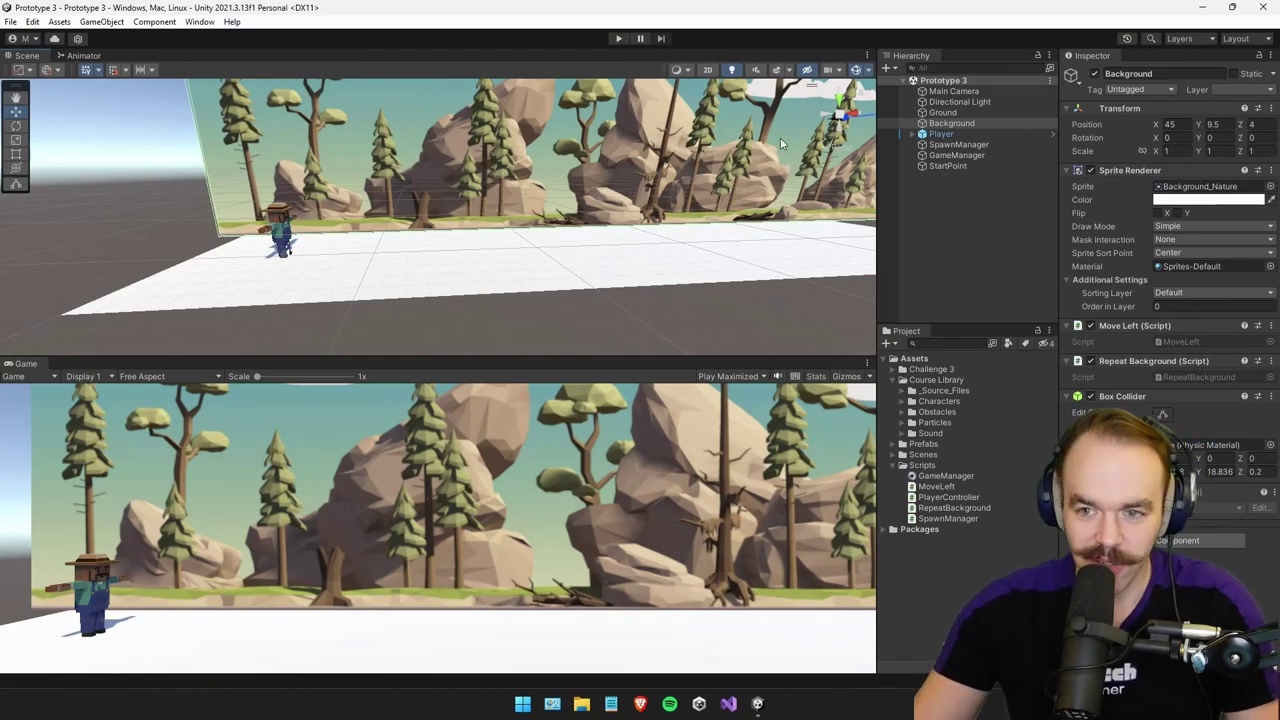
Start the Prototype 3 runner game and test the farmer's jumps repeatedly as the background scrolls.
{"action": "key", "text": "ctrl+p"}
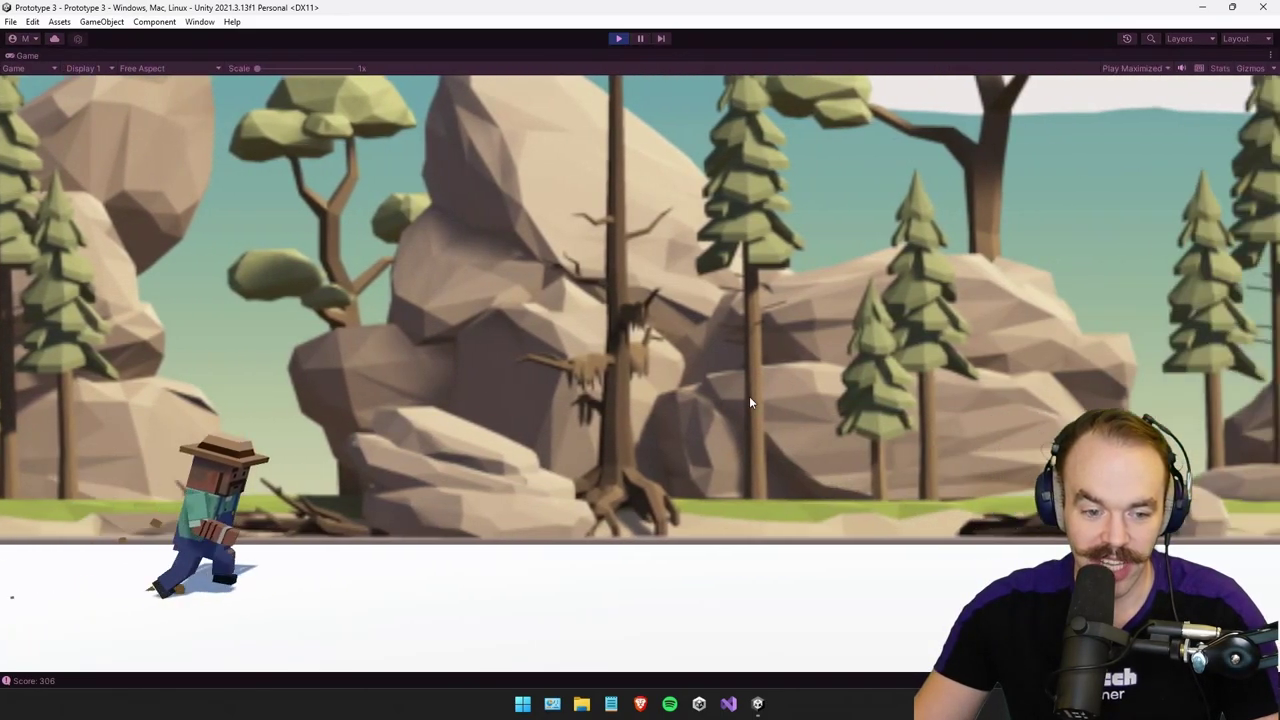
{"action": "key", "text": "space"}
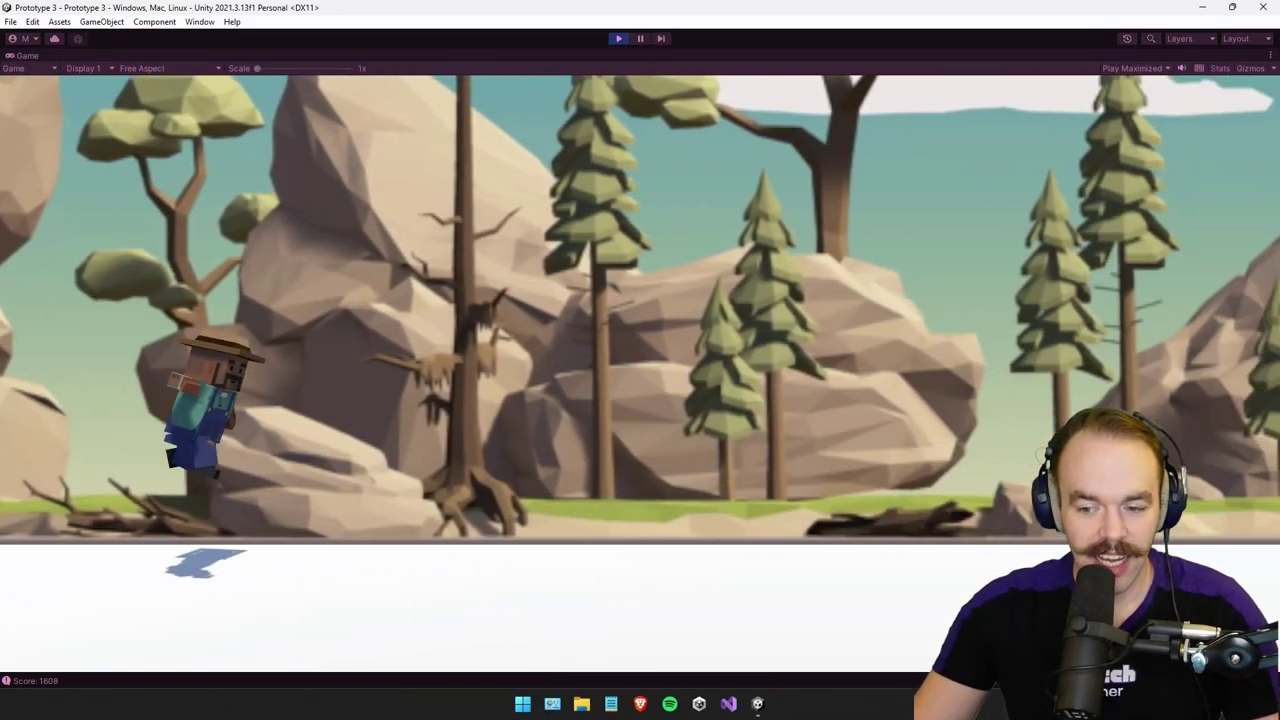
{"action": "key", "text": "space"}
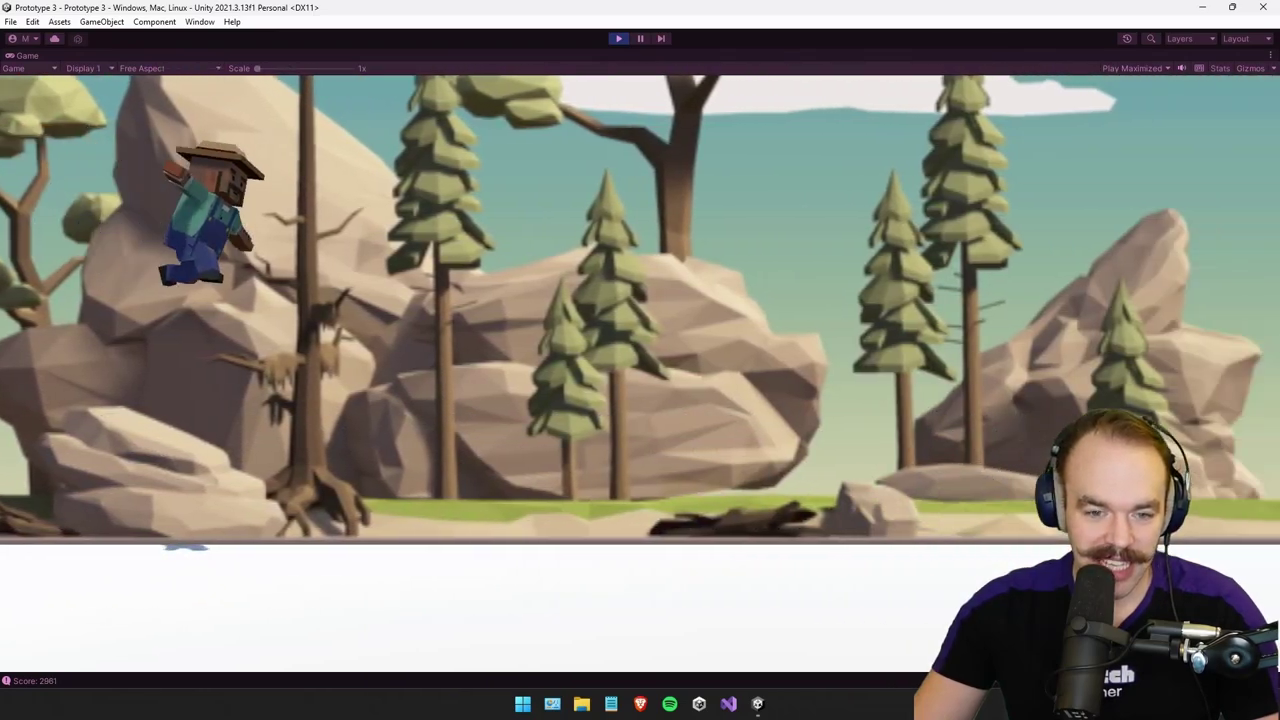
{"action": "key", "text": "space"}
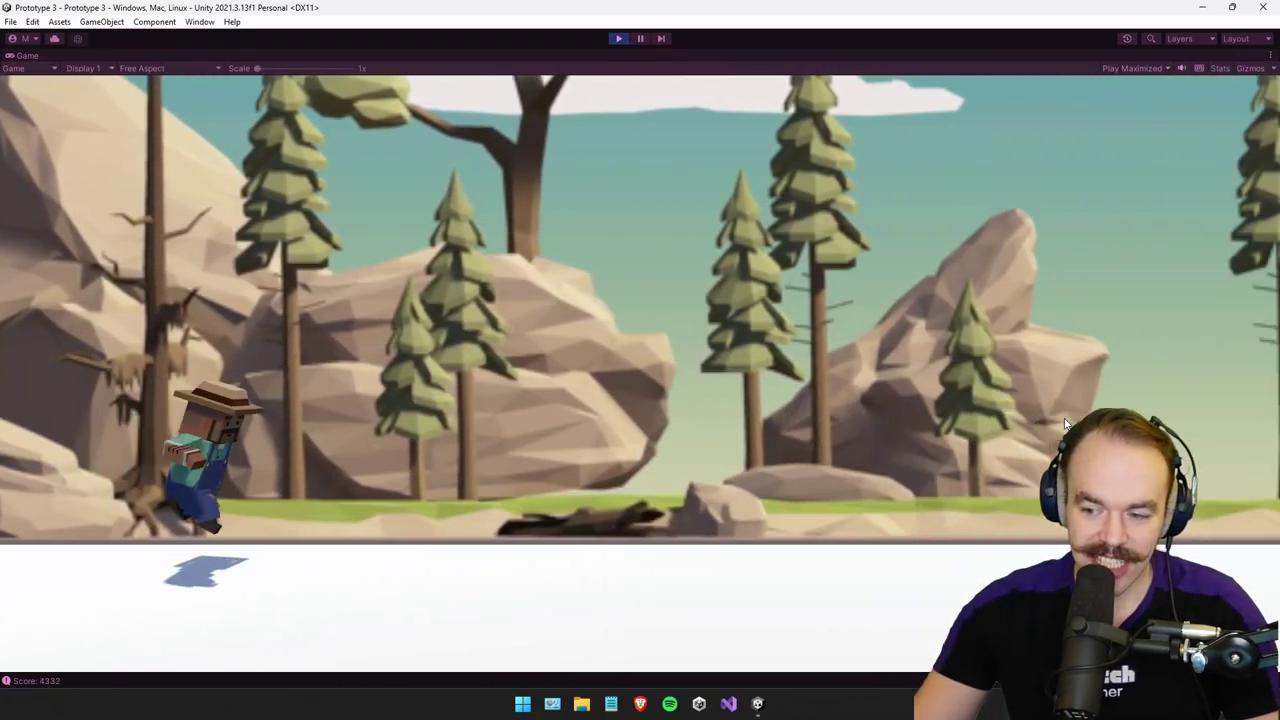
{"action": "key", "text": "space"}
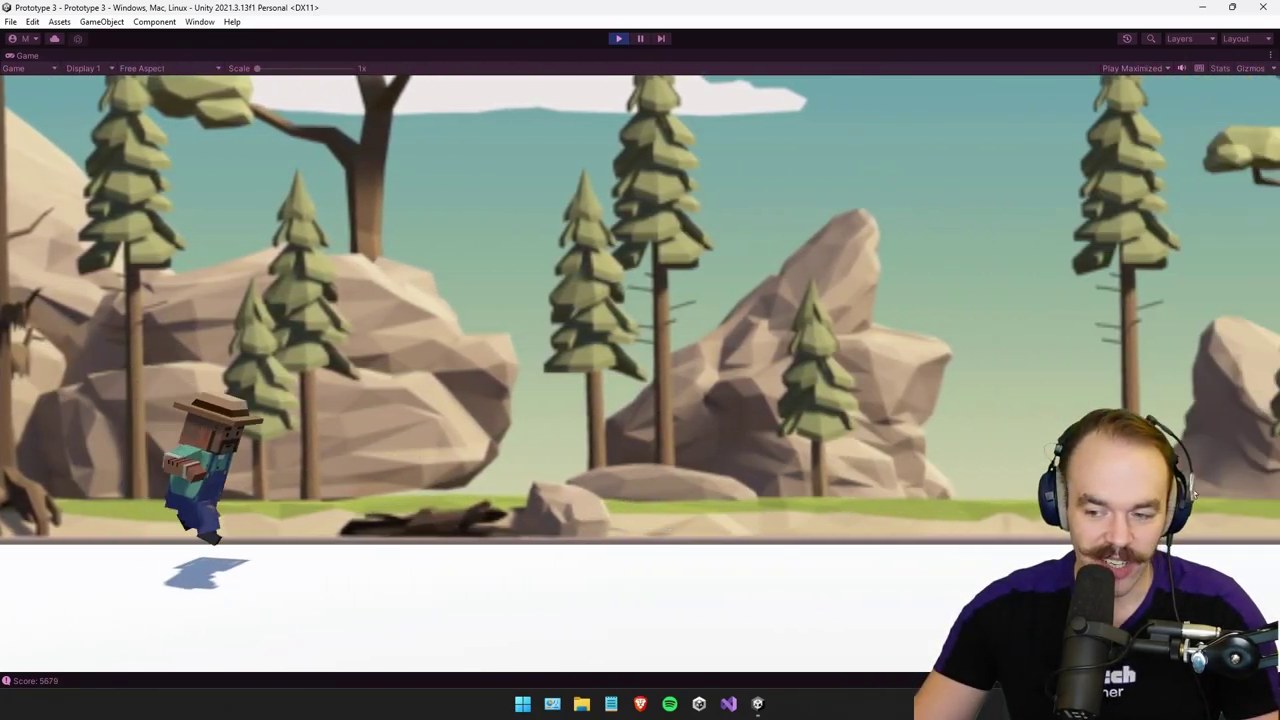
{"action": "key", "text": "space"}
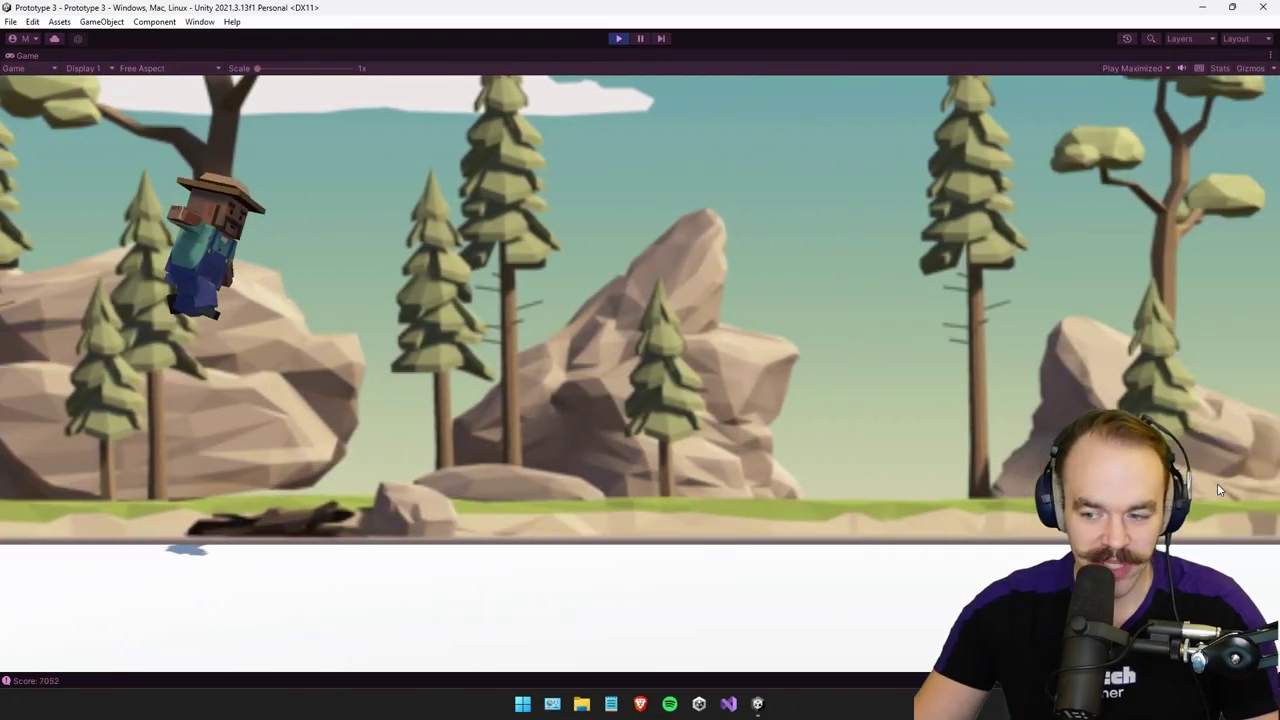
{"action": "key", "text": "space"}
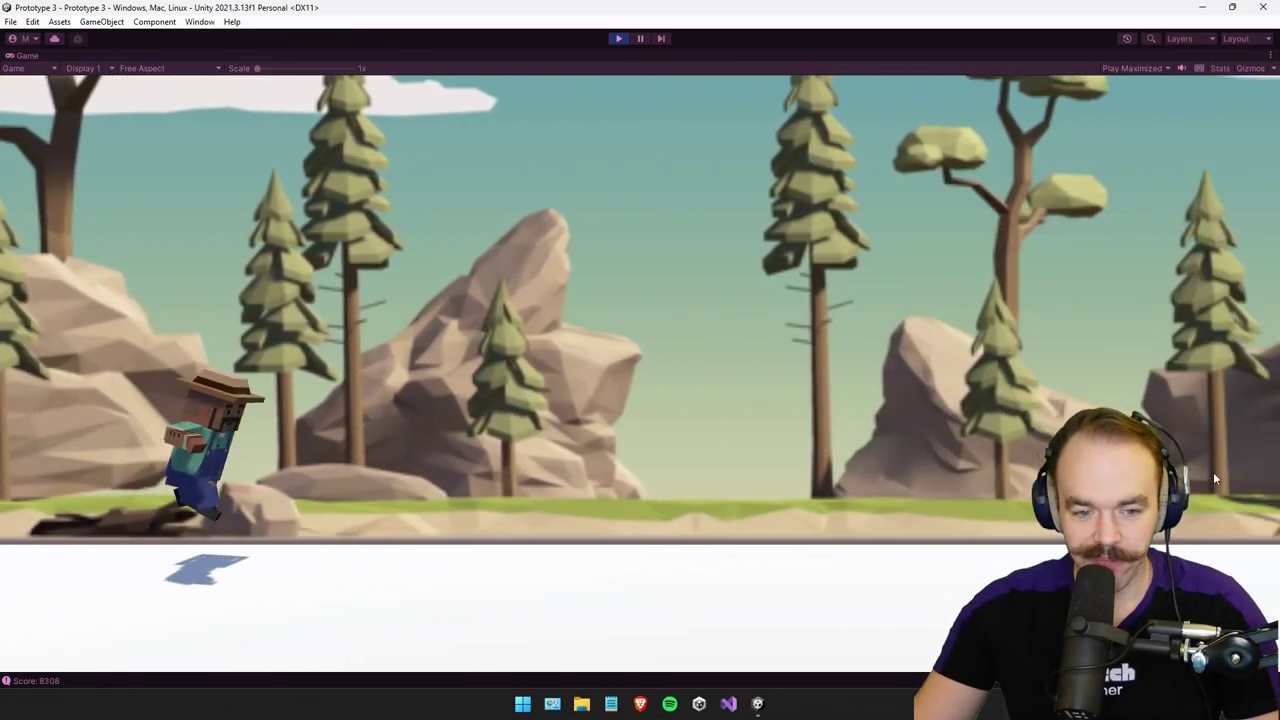
{"action": "key", "text": "space"}
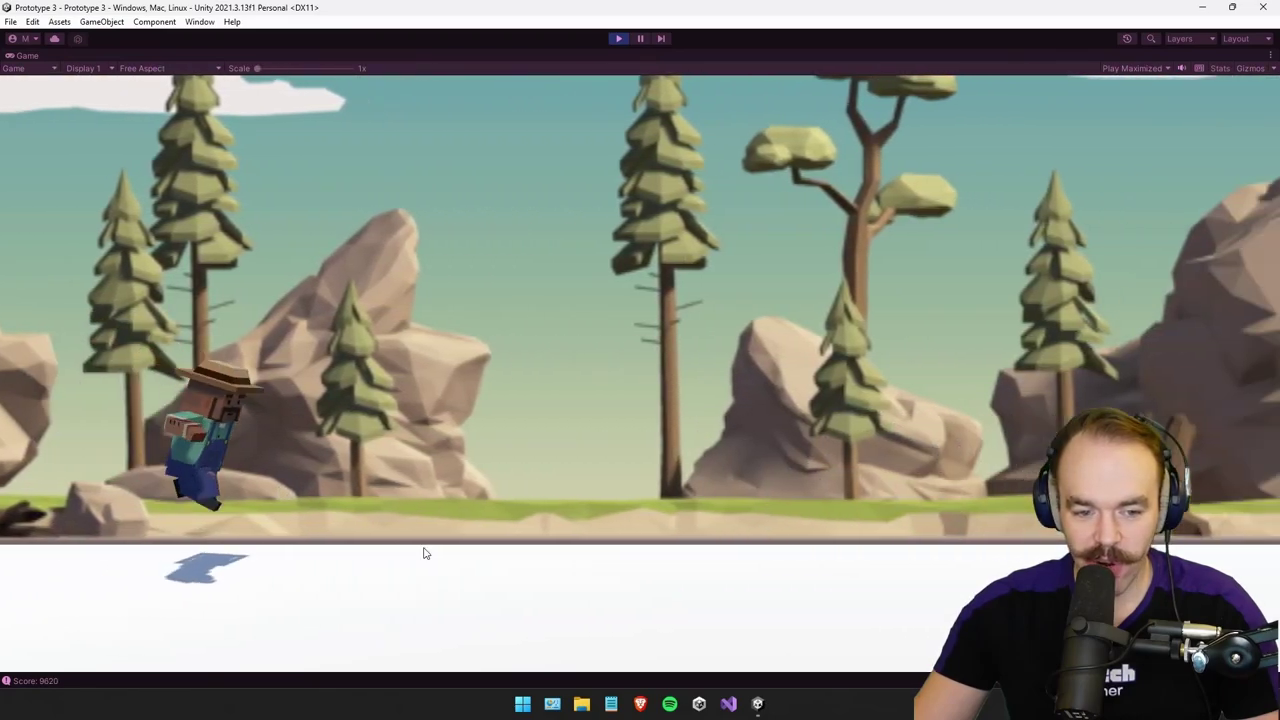
{"action": "key", "text": "space"}
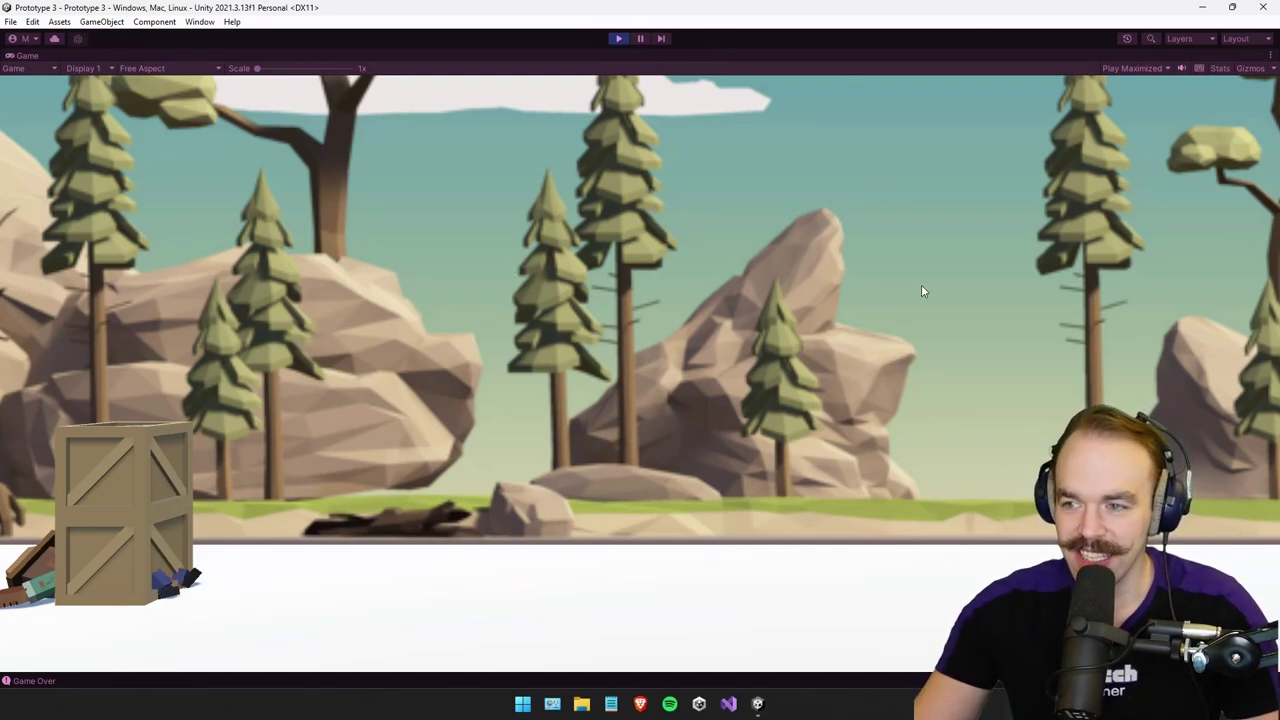
Restart the Prototype 3 game, test more jumps until the farmer hits a crate, and exit Play mode.
{"action": "left_click", "coordinate": [618, 38]}
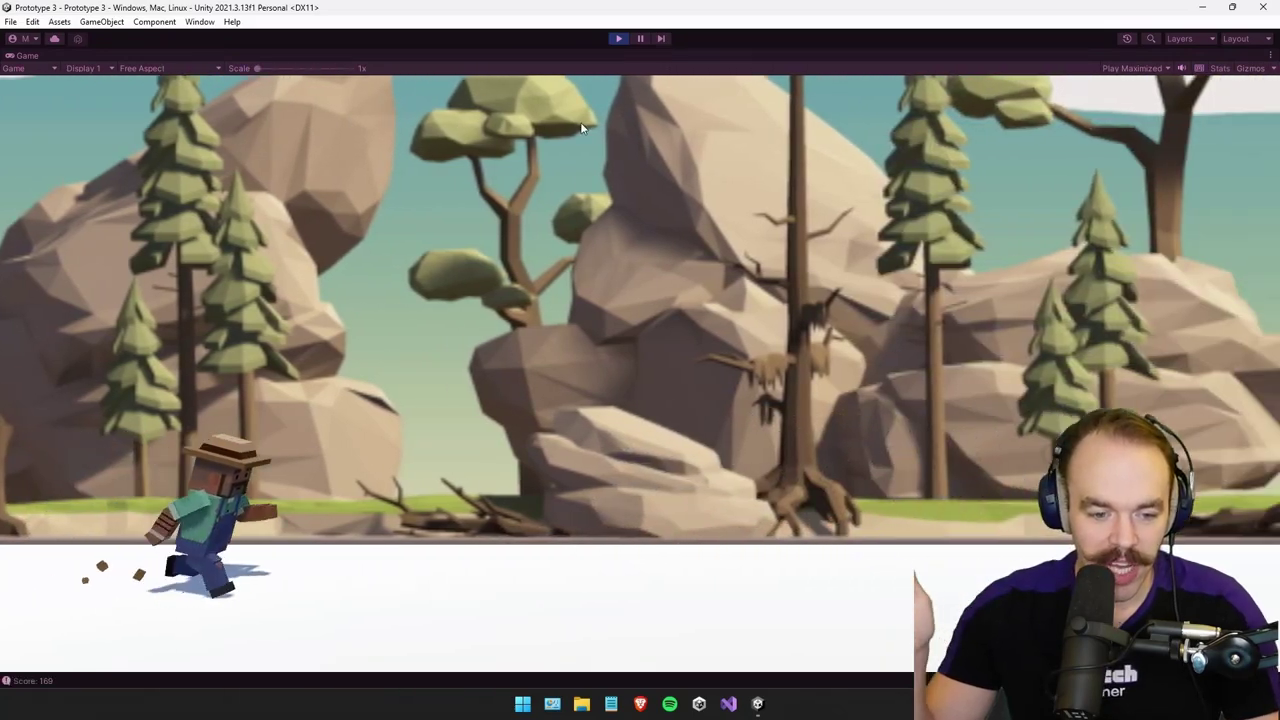
{"action": "key", "text": "space"}
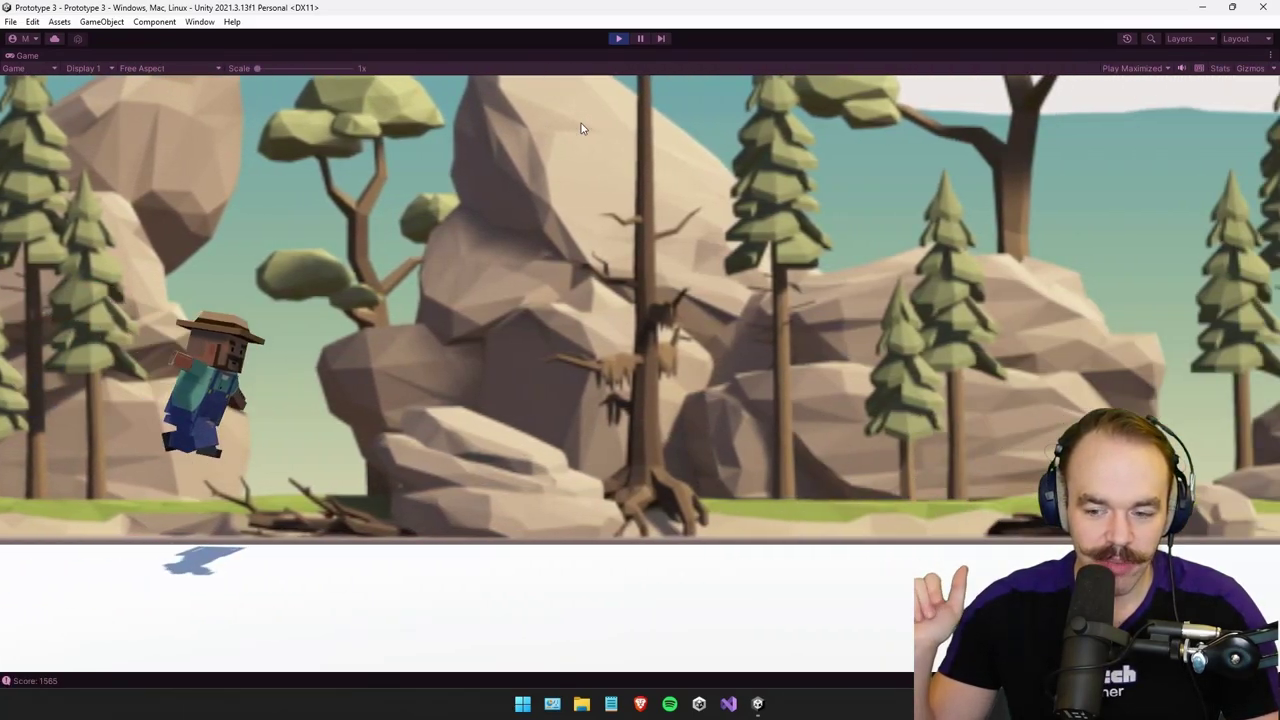
{"action": "key", "text": "space"}
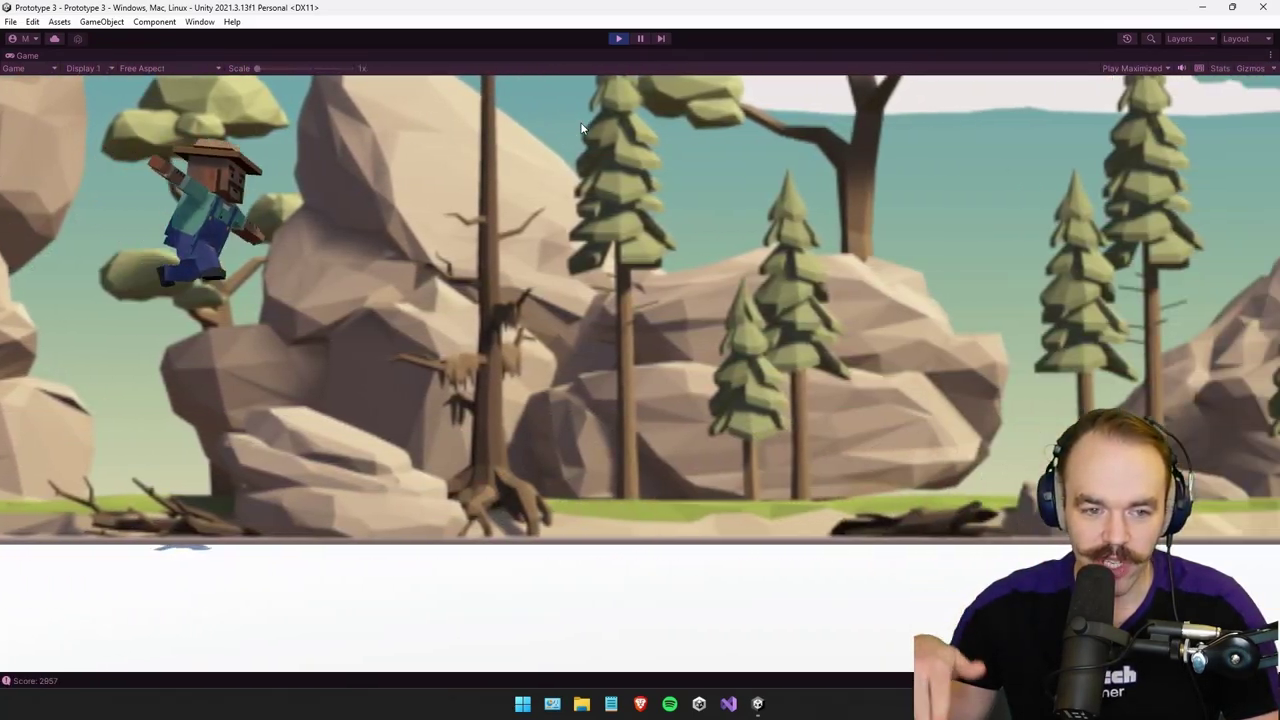
{"action": "key", "text": "space"}
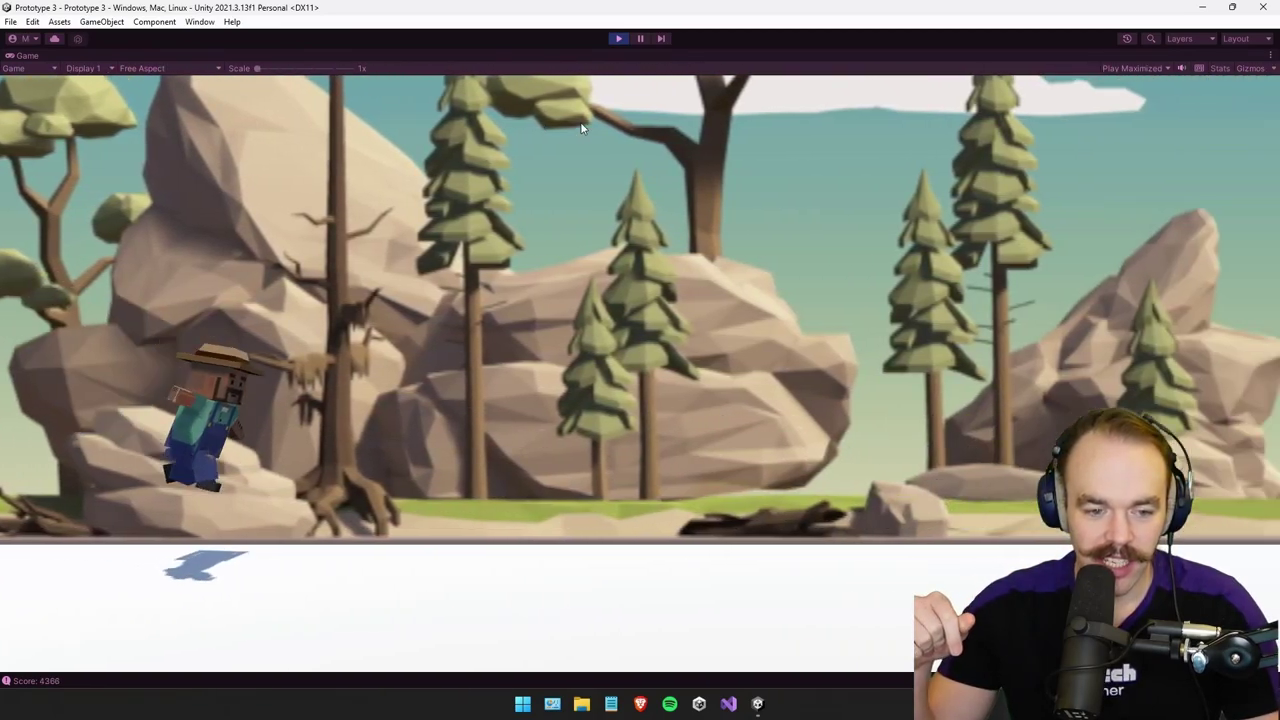
{"action": "key", "text": "space"}
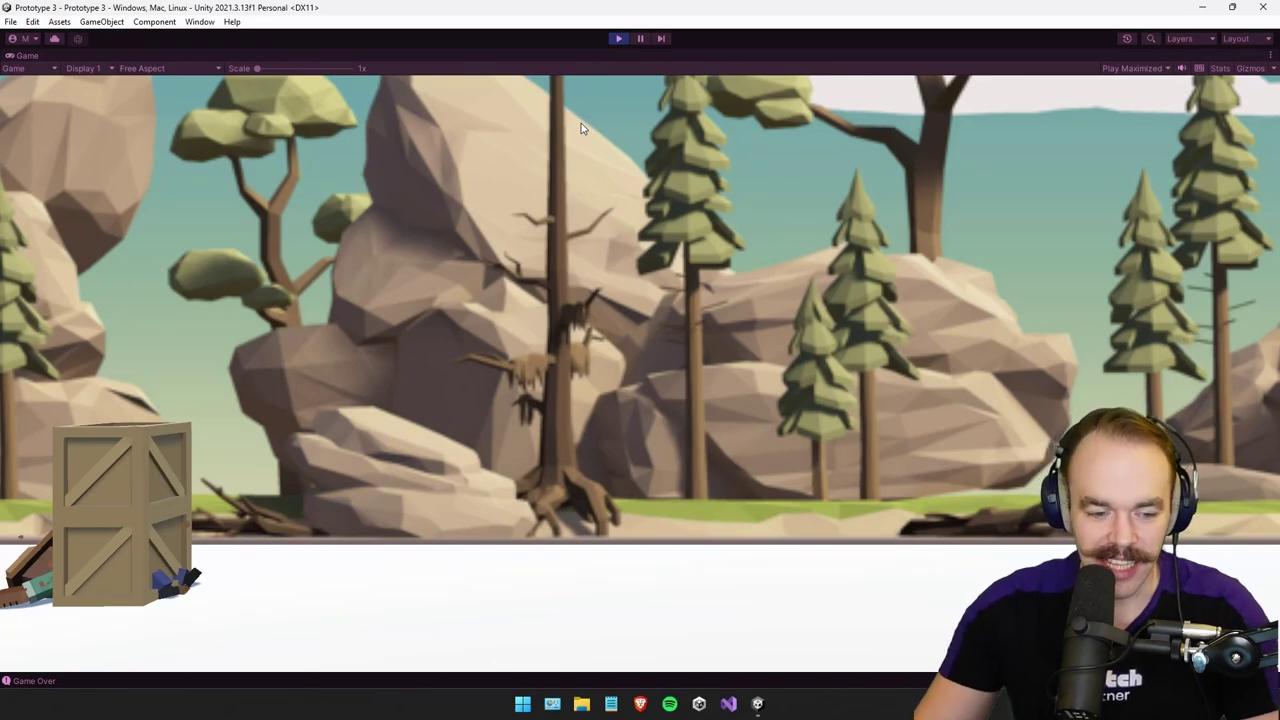
{"action": "left_click", "coordinate": [619, 39]}
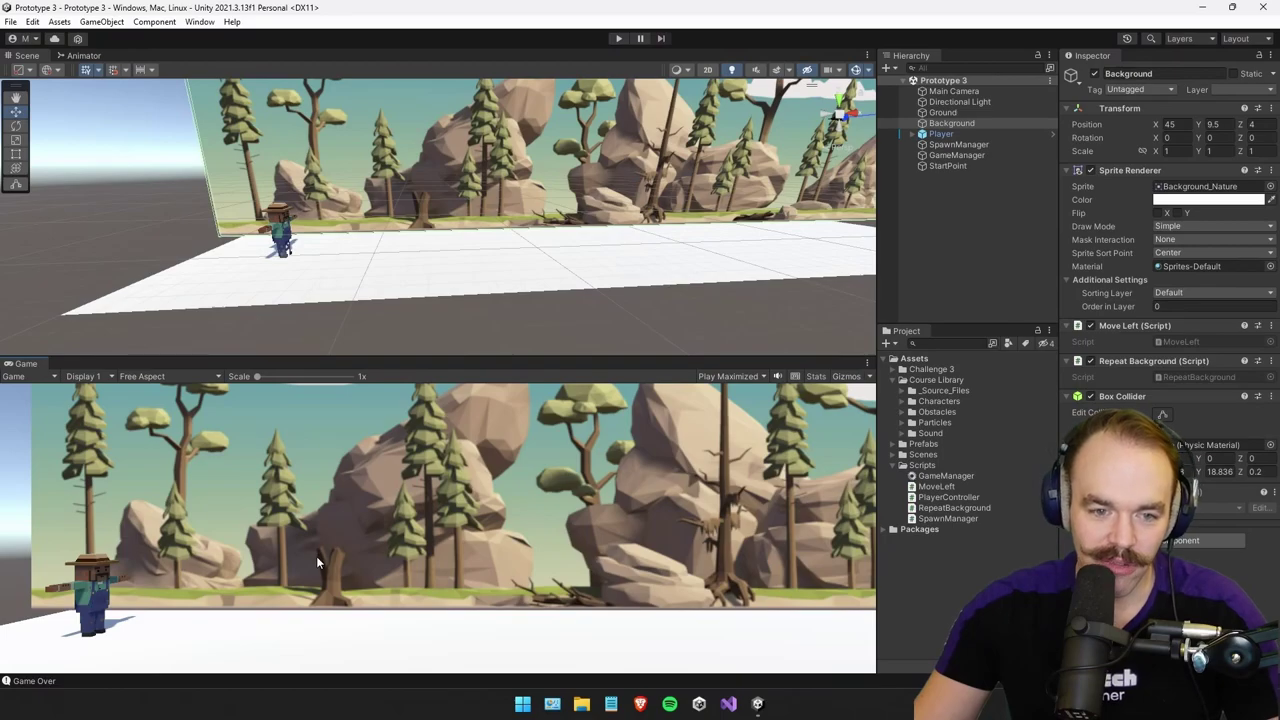
Select the farmer Player in the Scene view, frame it and inspect the character up close.
{"action": "left_click", "coordinate": [293, 250]}
{"action": "left_click", "coordinate": [284, 236]}
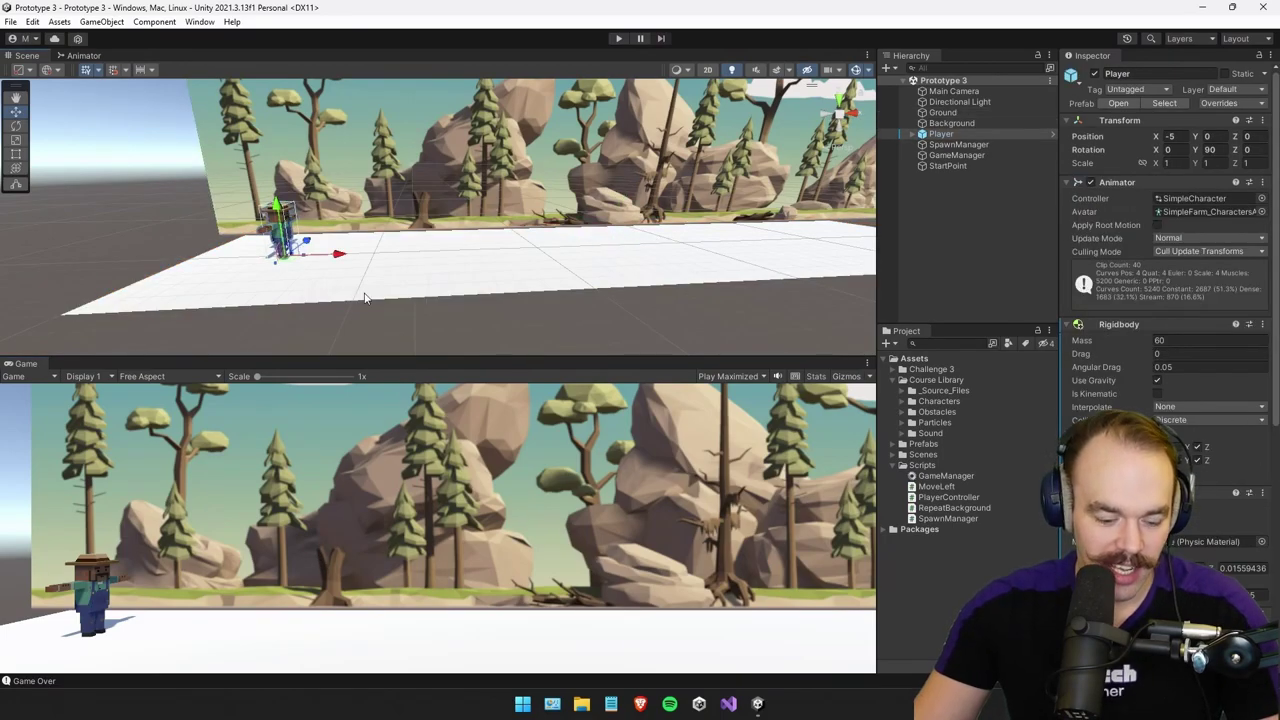
{"action": "key", "text": "f"}
{"action": "left_click_drag", "start_coordinate": [344, 296], "coordinate": [671, 334], "text": "alt"}
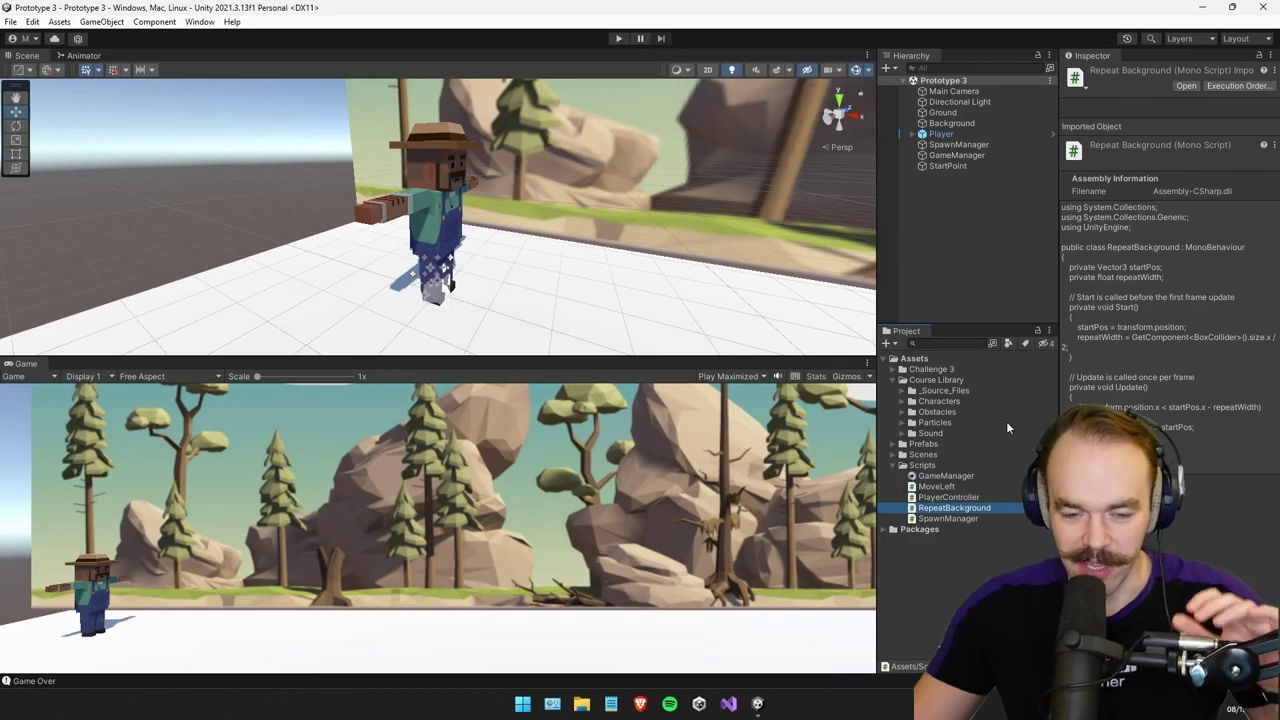
Review the Prototype 3 SpawnManager and PlayerController scripts, and look through the Player object's components.
{"action": "left_click", "coordinate": [959, 518]}
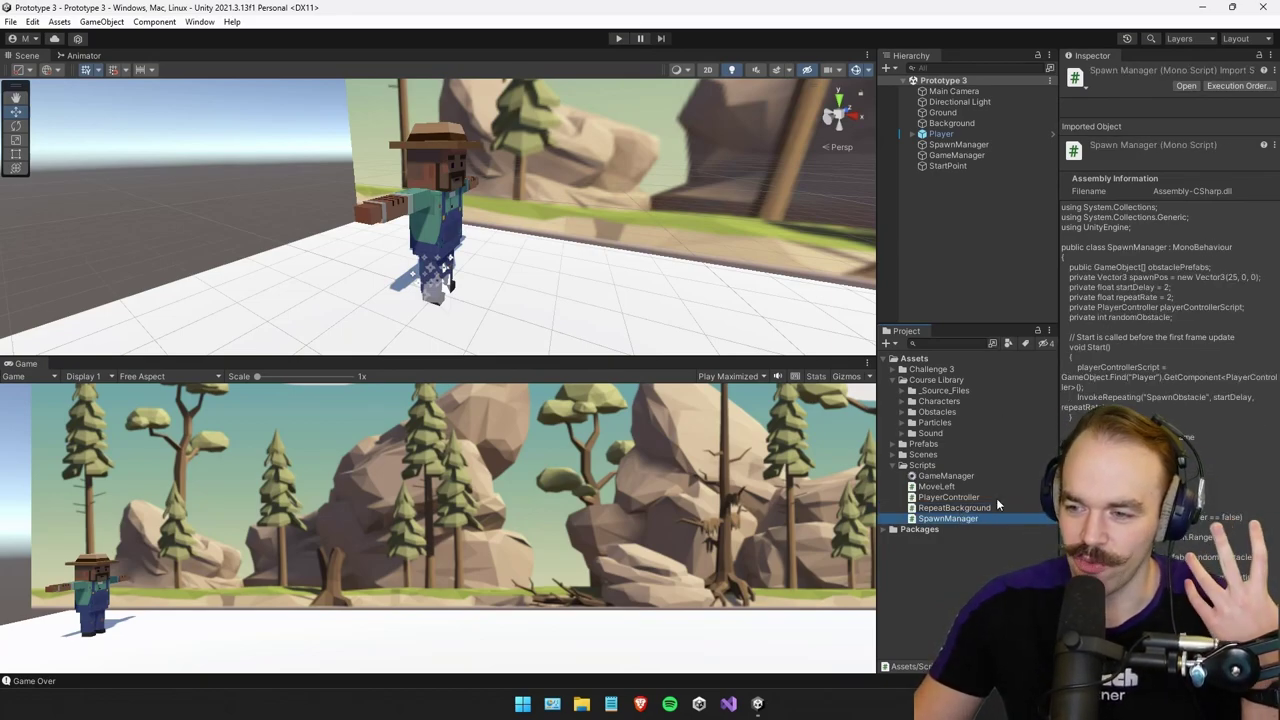
{"action": "left_click", "coordinate": [1157, 283]}
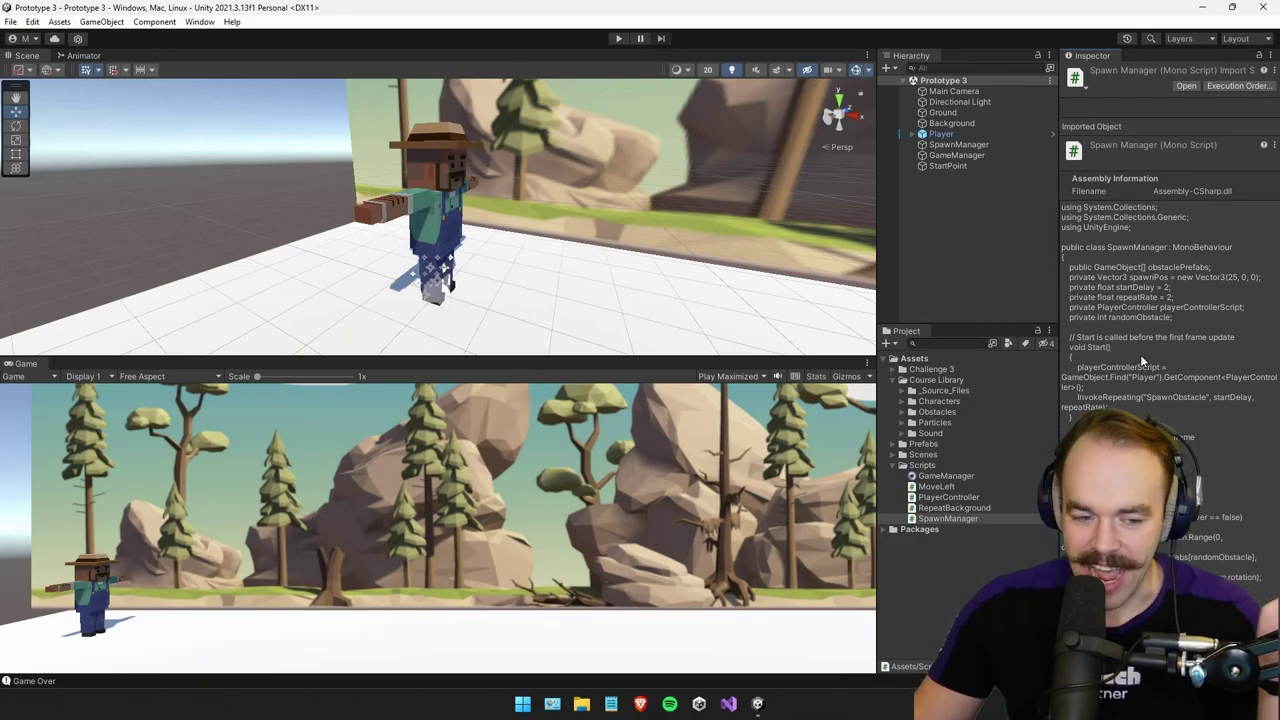
{"action": "left_click", "coordinate": [728, 703]}
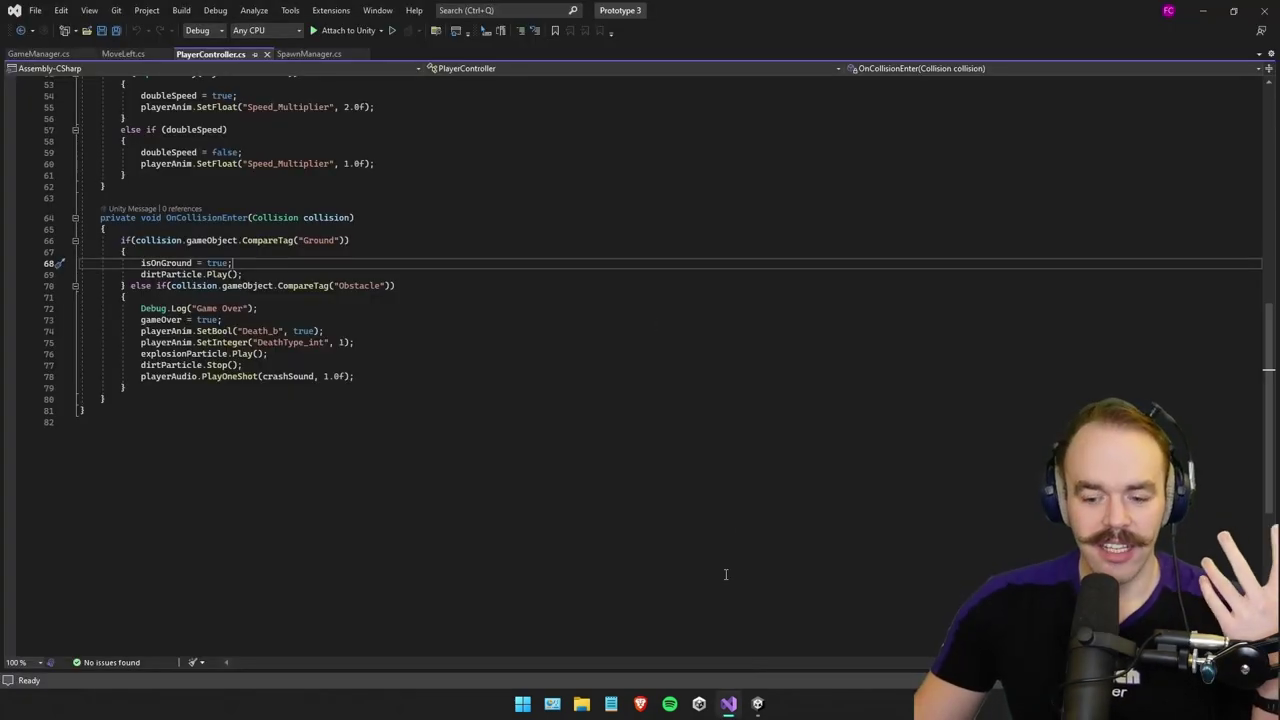
{"action": "left_click", "coordinate": [757, 704]}
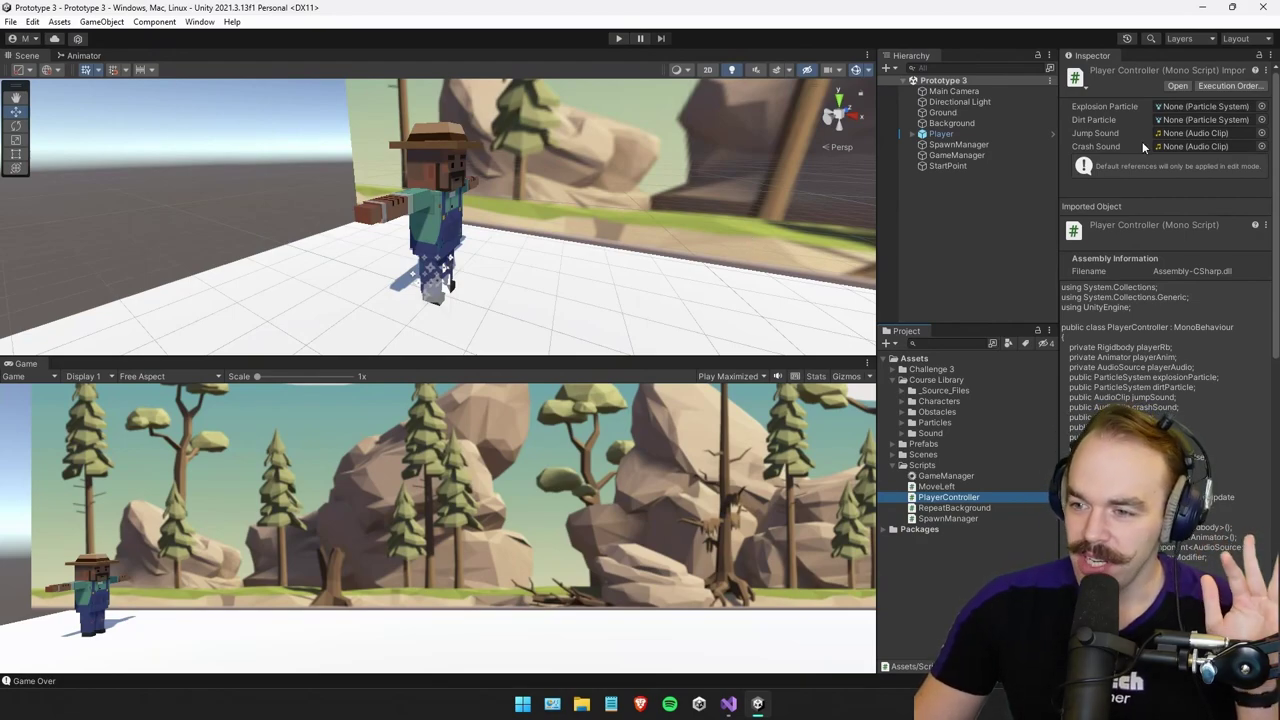
{"action": "left_click", "coordinate": [979, 137]}
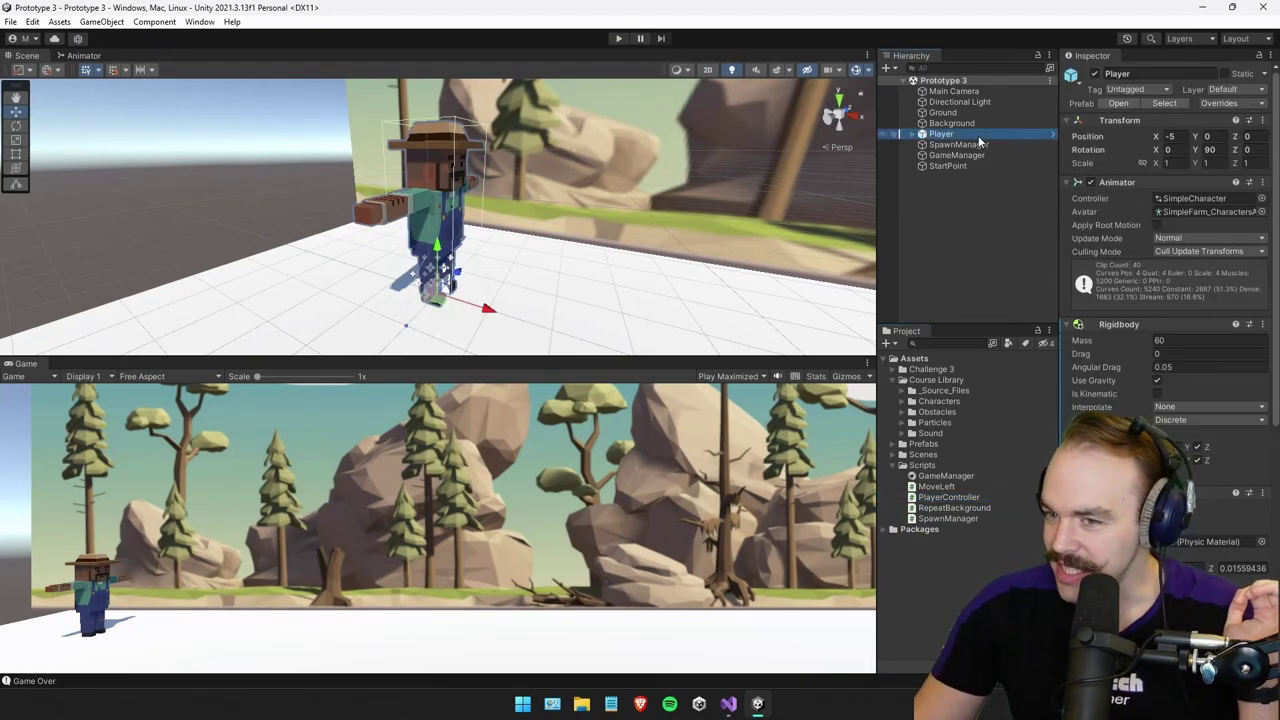
{"action": "scroll", "coordinate": [1105, 320], "scroll_direction": "down", "scroll_amount": 5}
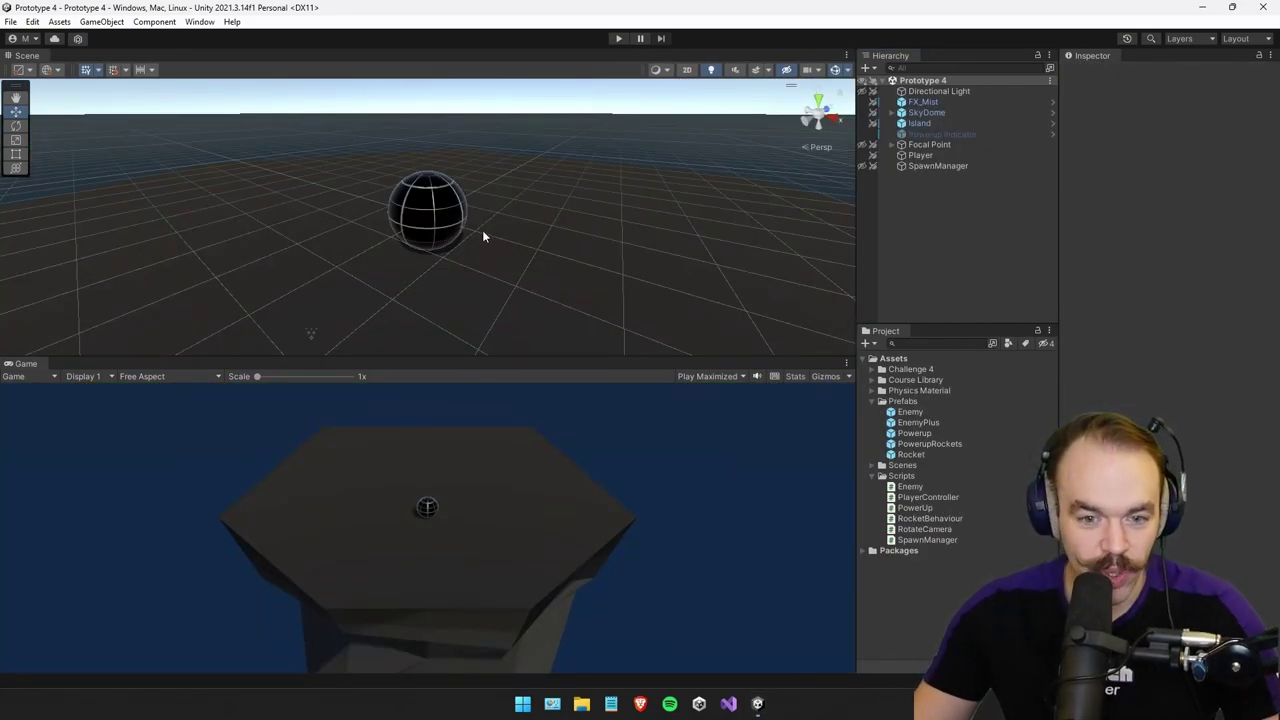
Examine the Prototype 4 island scene from several angles, and read through its PlayerController and PowerUp scripts.
{"action": "left_click_drag", "start_coordinate": [477, 241], "coordinate": [516, 294], "text": "alt"}
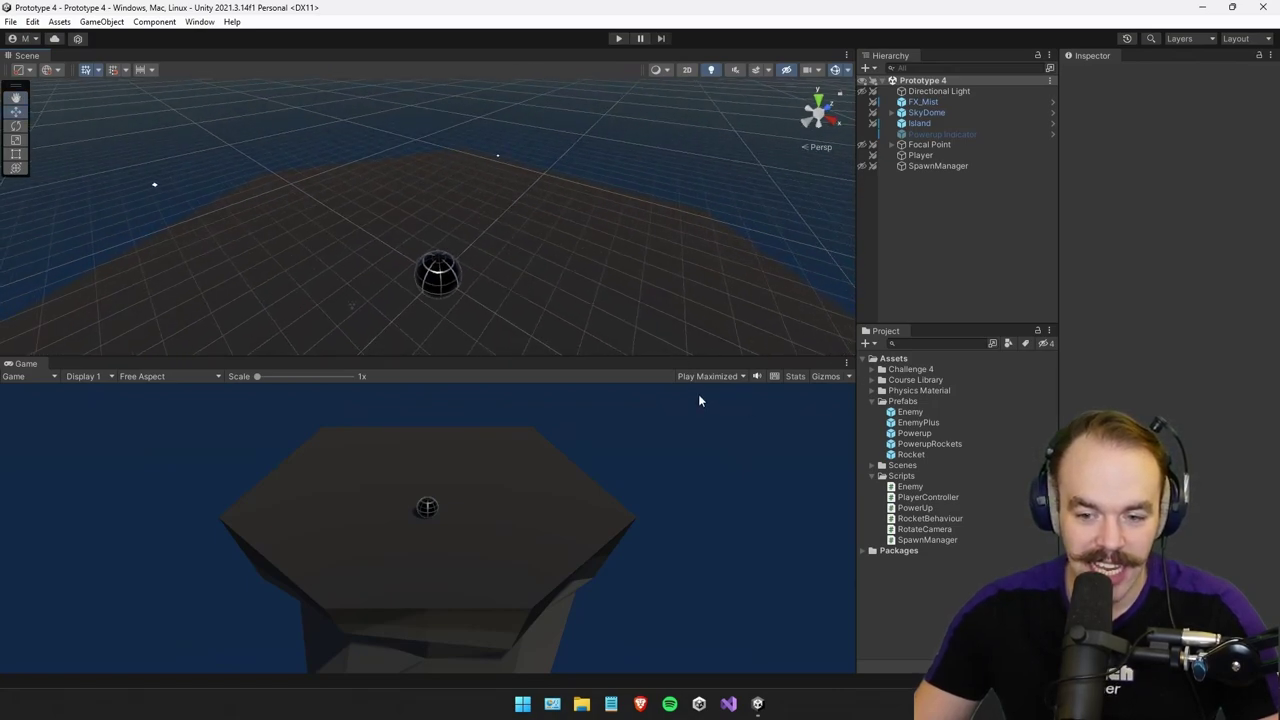
{"action": "left_click_drag", "start_coordinate": [559, 276], "coordinate": [622, 308], "text": "alt"}
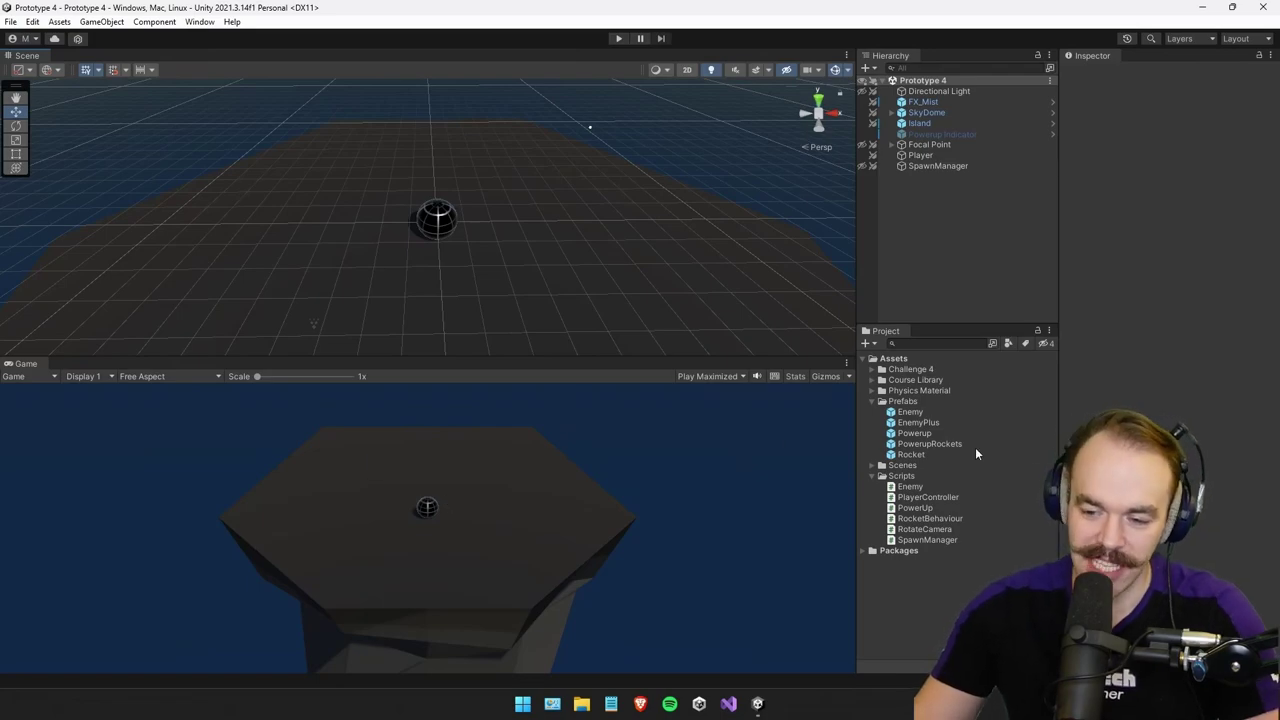
{"action": "left_click", "coordinate": [964, 497]}
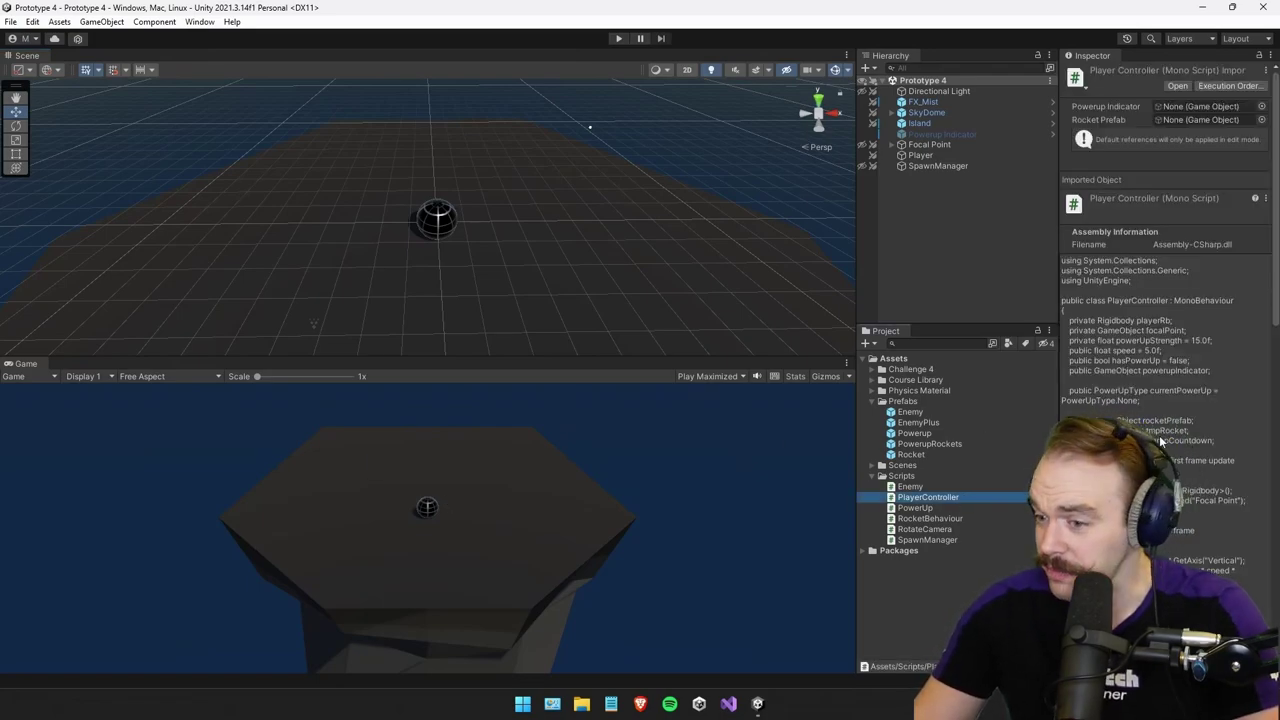
{"action": "scroll", "coordinate": [1158, 421], "scroll_direction": "down", "scroll_amount": 5}
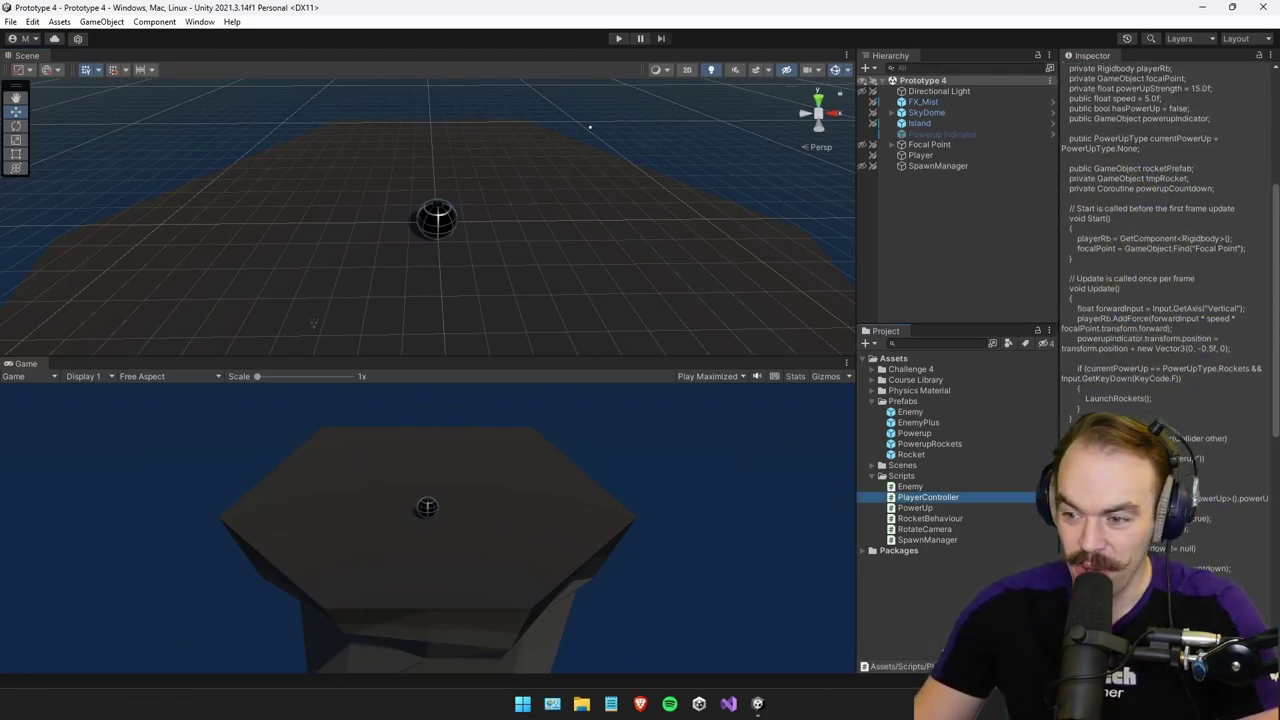
{"action": "scroll", "coordinate": [1158, 422], "scroll_direction": "up", "scroll_amount": 2}
{"action": "scroll", "coordinate": [1158, 422], "scroll_direction": "up", "scroll_amount": 2}
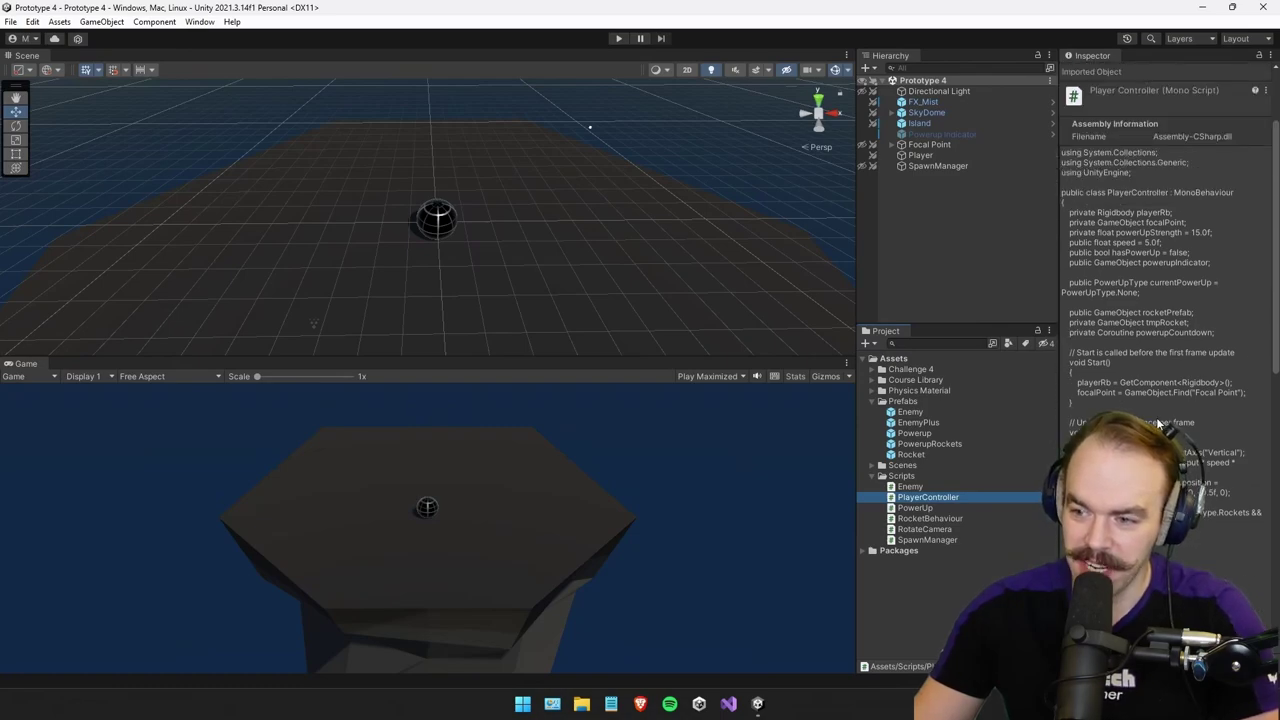
{"action": "scroll", "coordinate": [1158, 422], "scroll_direction": "down", "scroll_amount": 10}
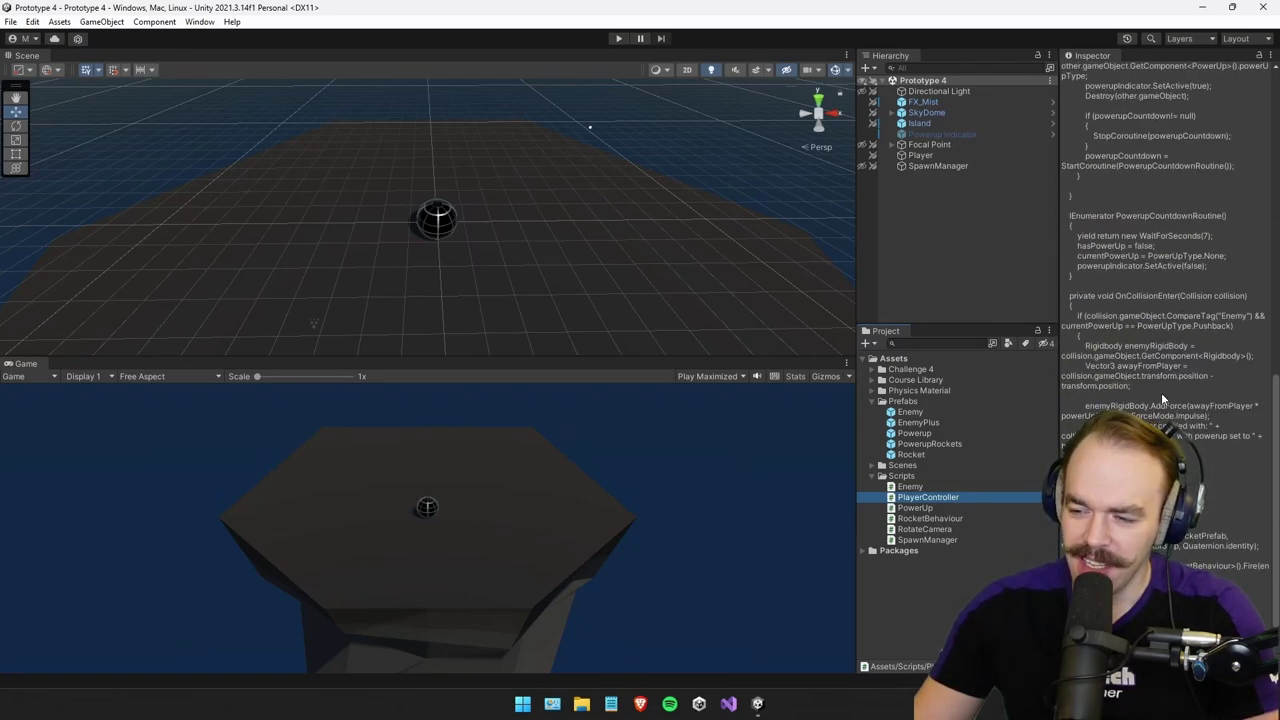
{"action": "left_click", "coordinate": [927, 508]}
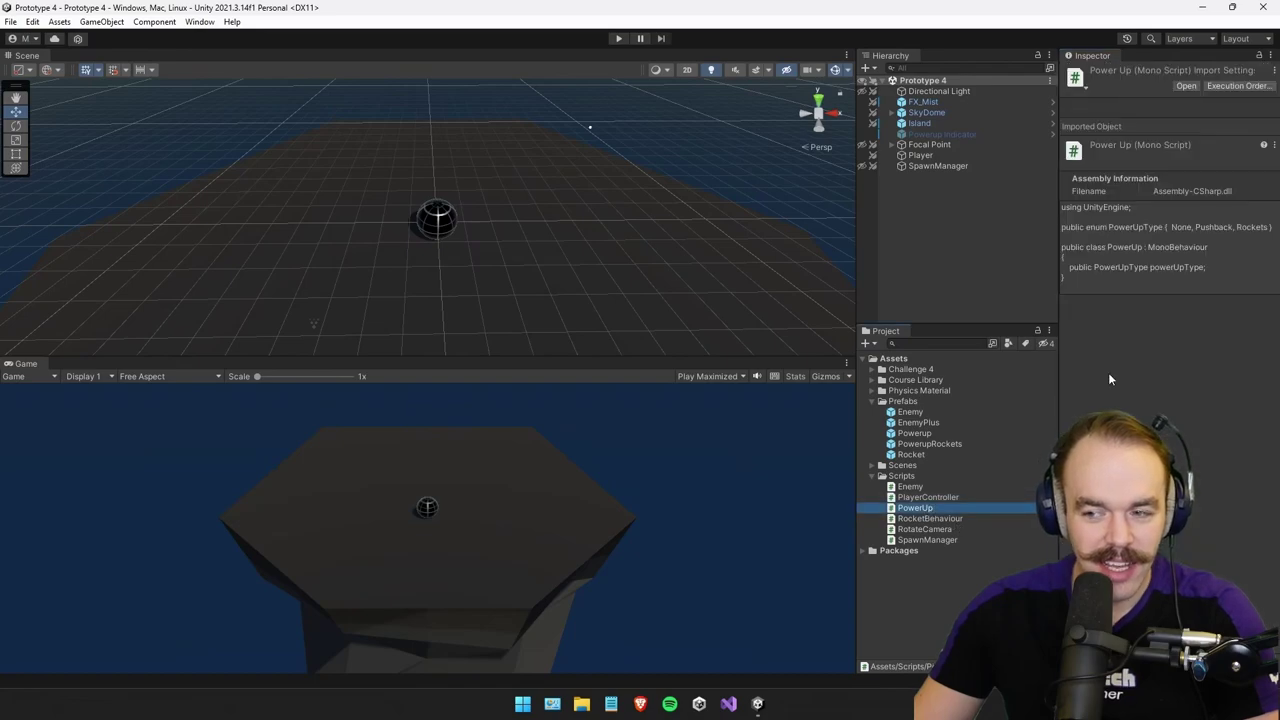
{"action": "left_click", "coordinate": [935, 497]}
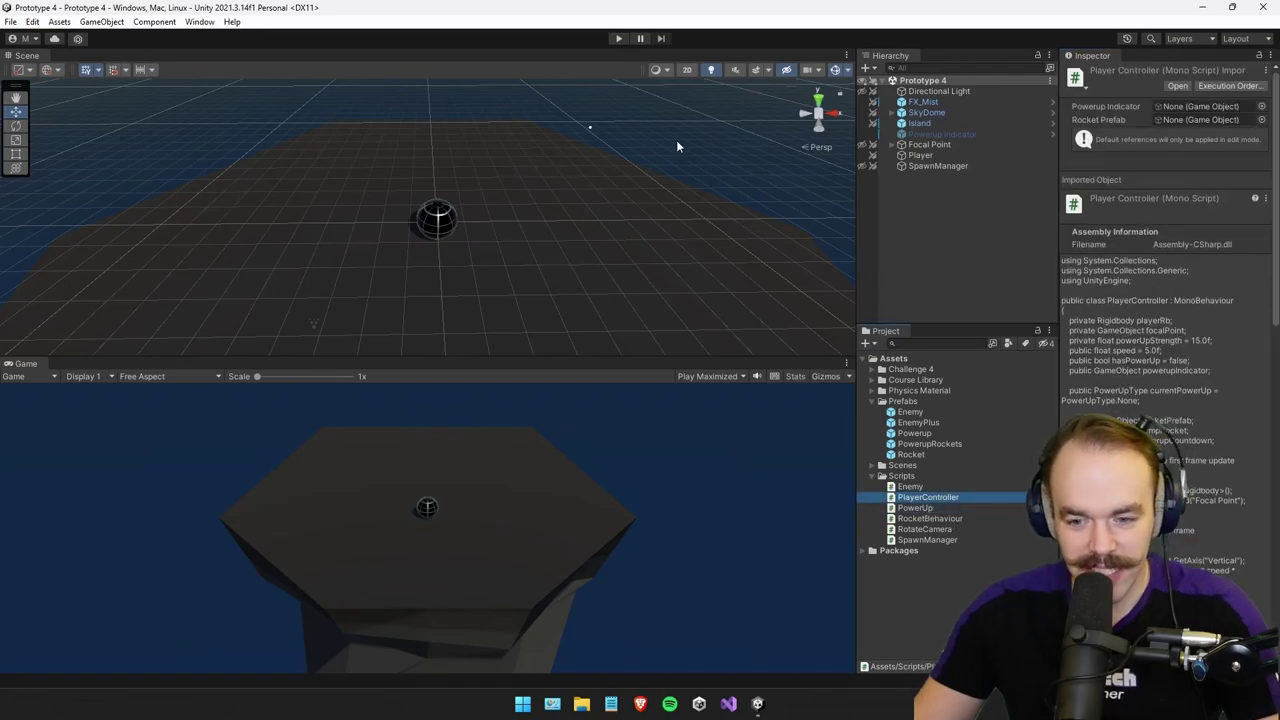
Set the Game view to Play Focused, start the Prototype 4 game and steer the ball around the first enemy.
{"action": "left_click", "coordinate": [727, 380]}
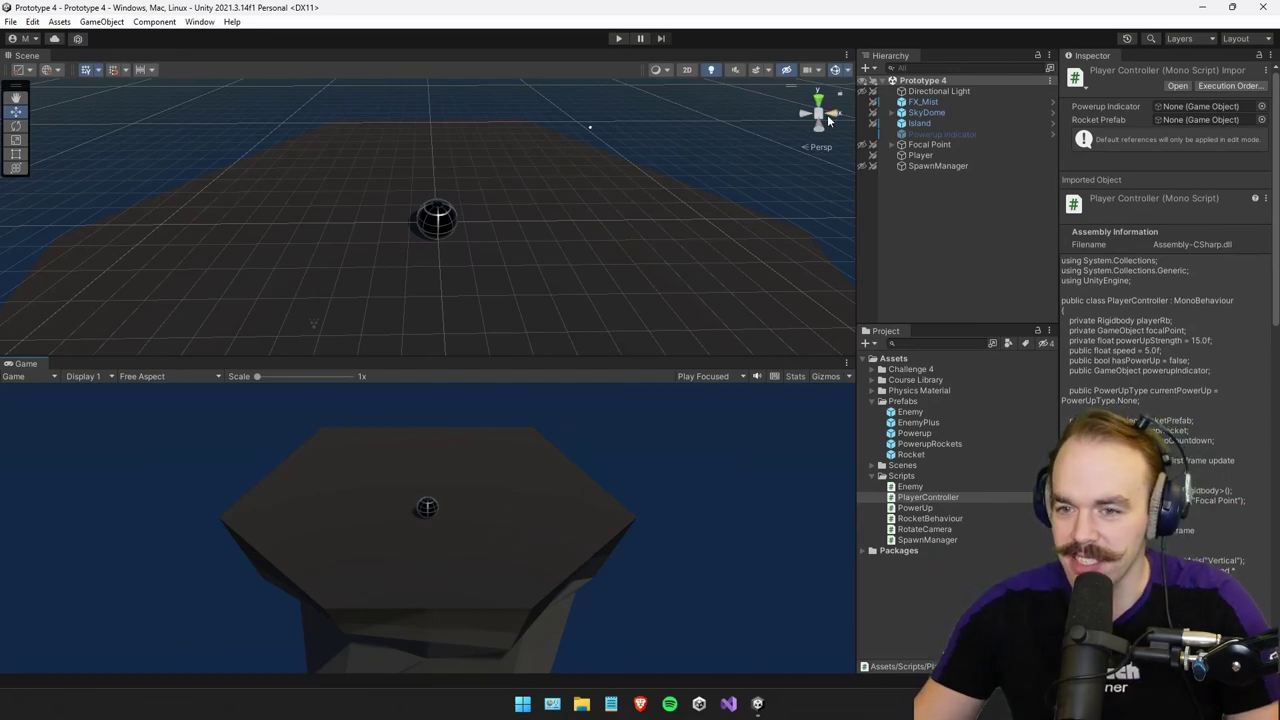
{"action": "left_click", "coordinate": [619, 38]}
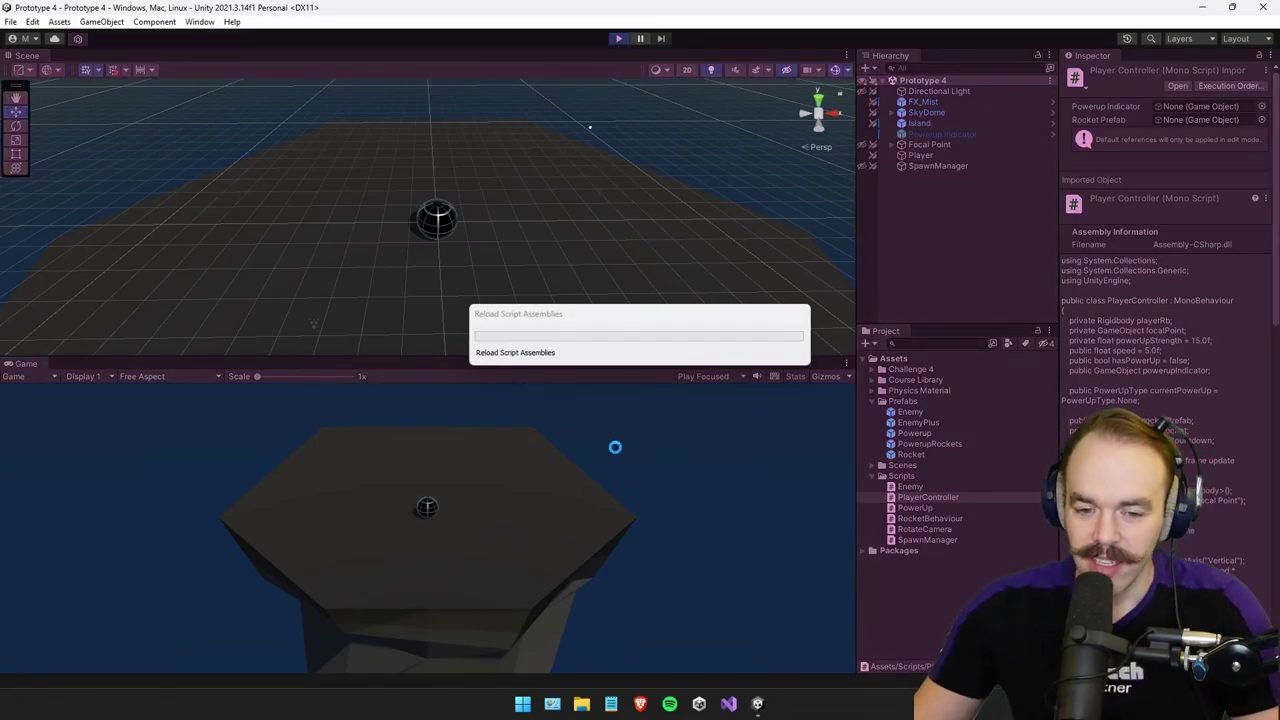
{"action": "key", "text": "d"}
{"action": "key", "text": "s"}
{"action": "key", "text": "a"}
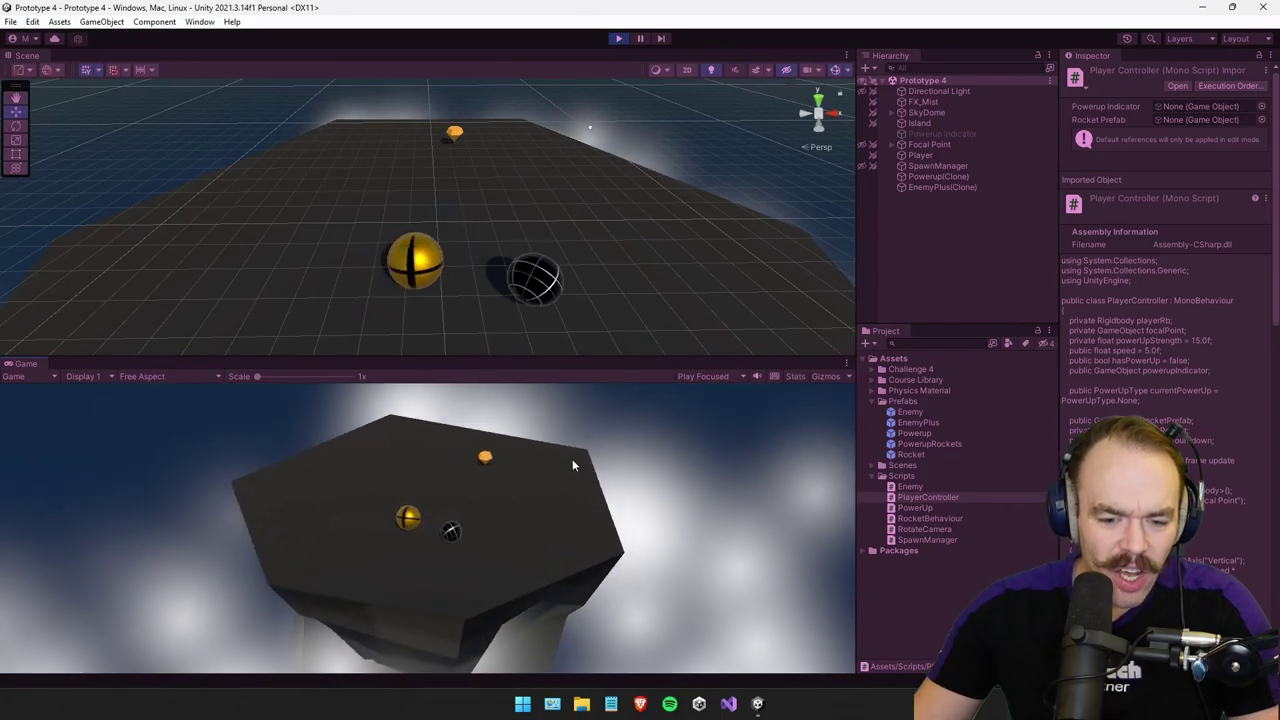
{"action": "key", "text": "d"}
{"action": "key", "text": "w"}
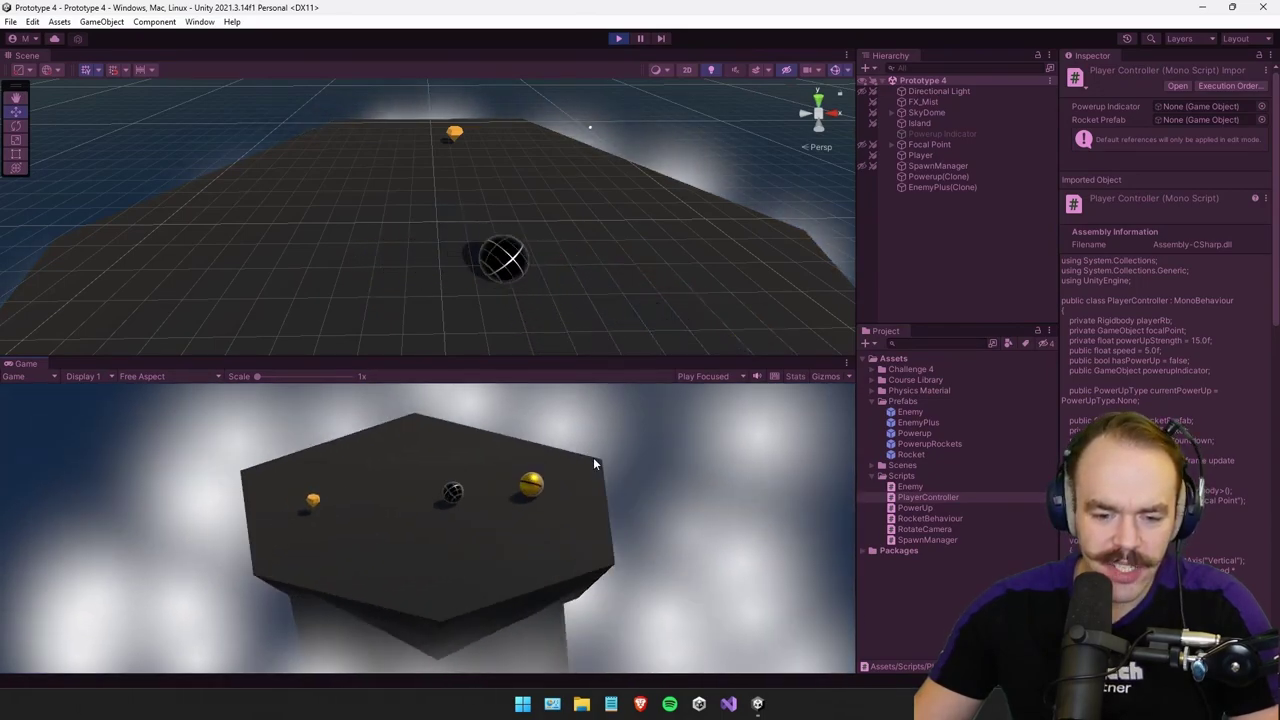
Keep rotating the view and fighting the enemy balls until the player falls off the island, and exit Play mode.
{"action": "key", "text": "Left"}
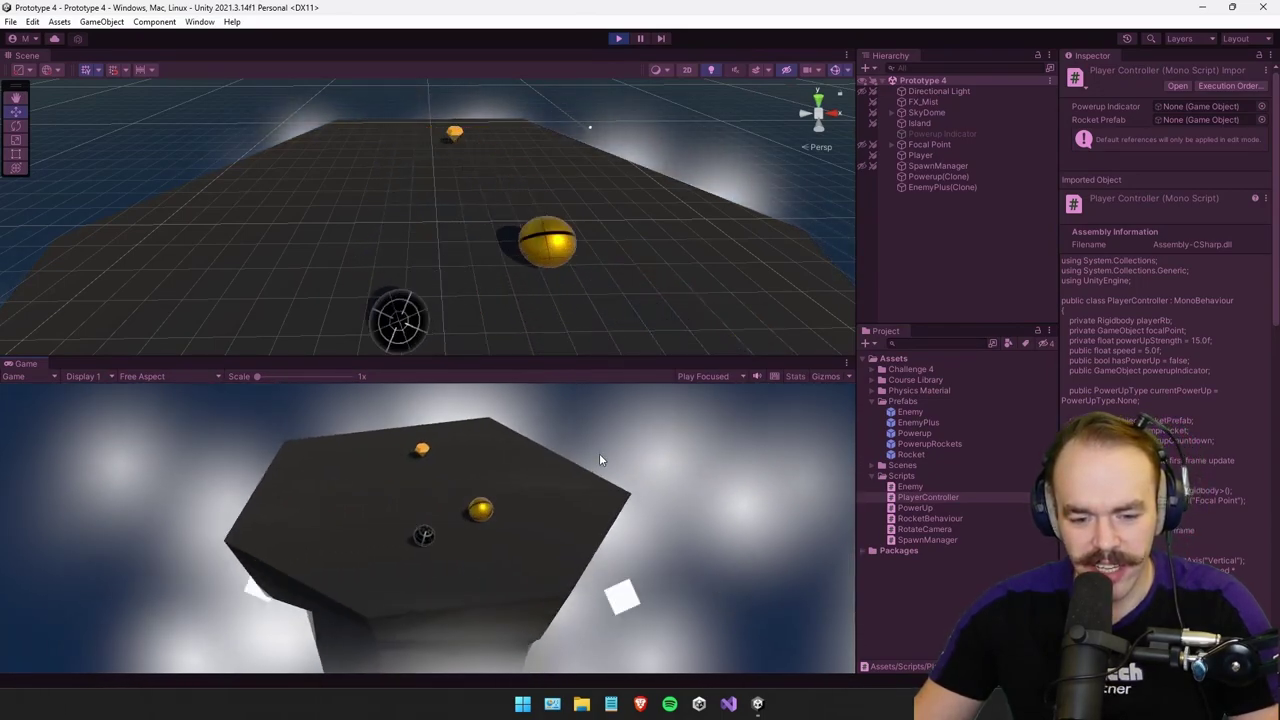
{"action": "key", "text": "d"}
{"action": "key", "text": "a"}
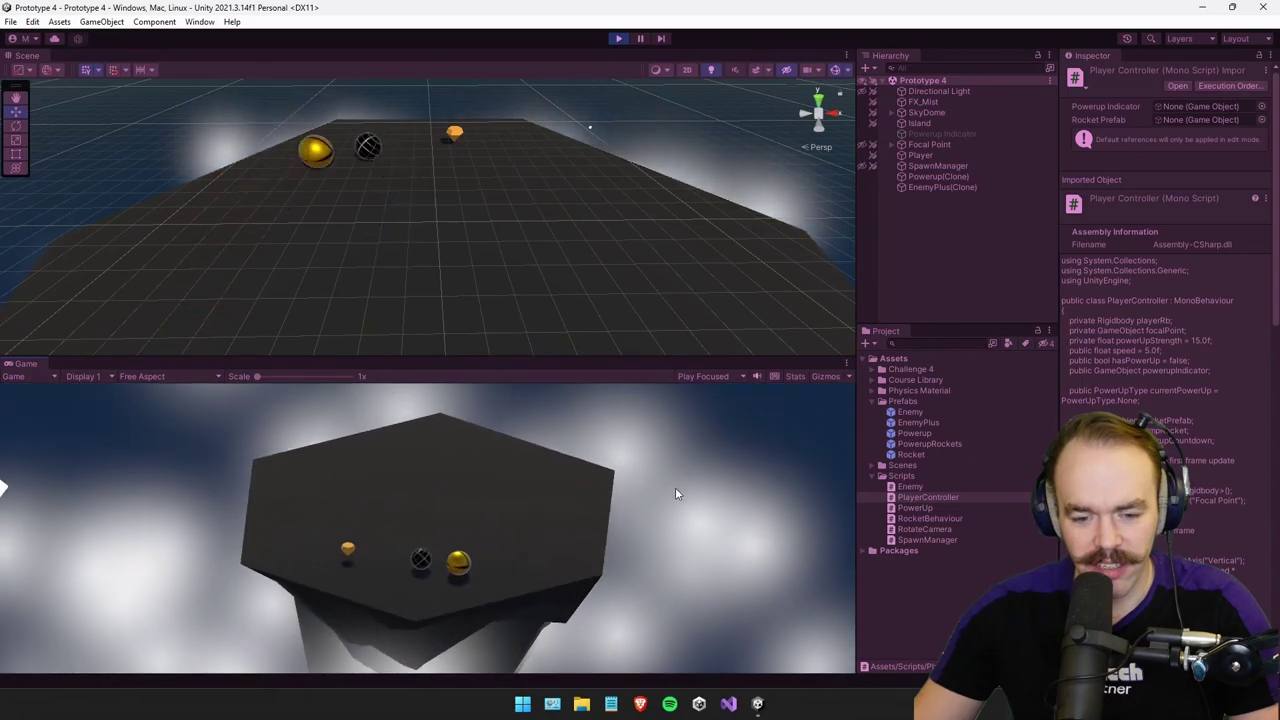
{"action": "key", "text": "Left"}
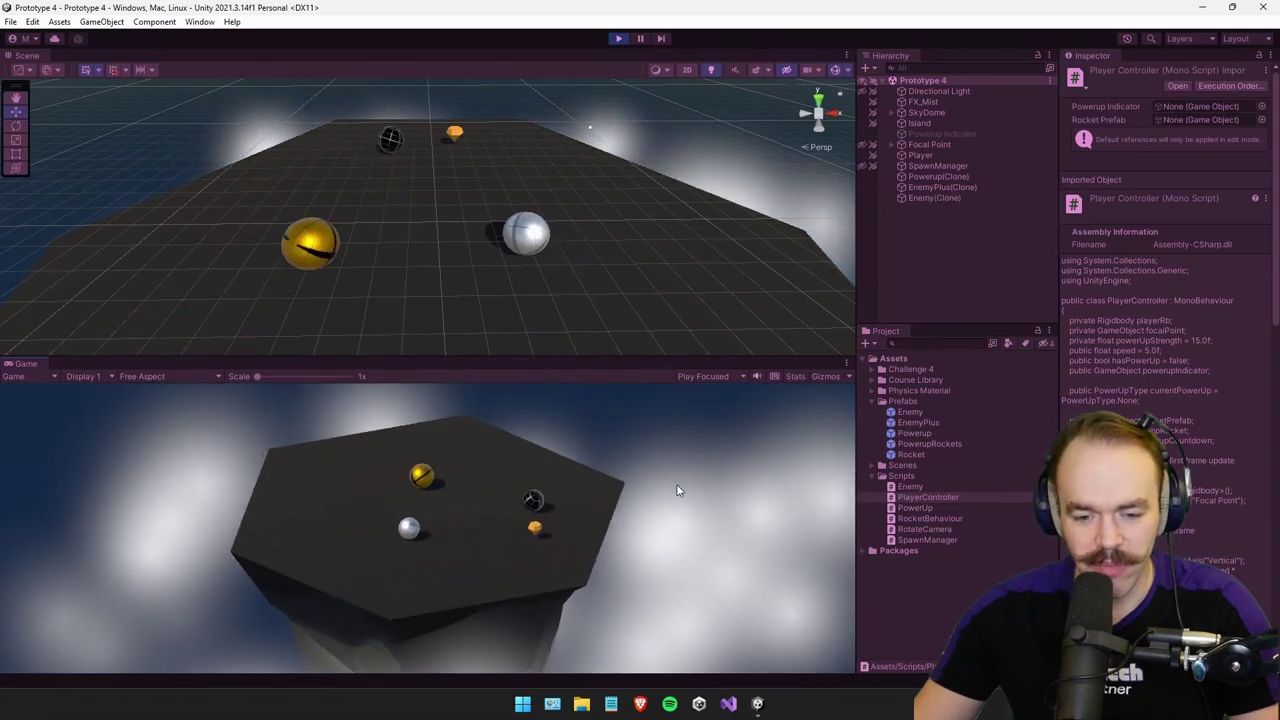
{"action": "key", "text": "Right"}
{"action": "key", "text": "Left"}
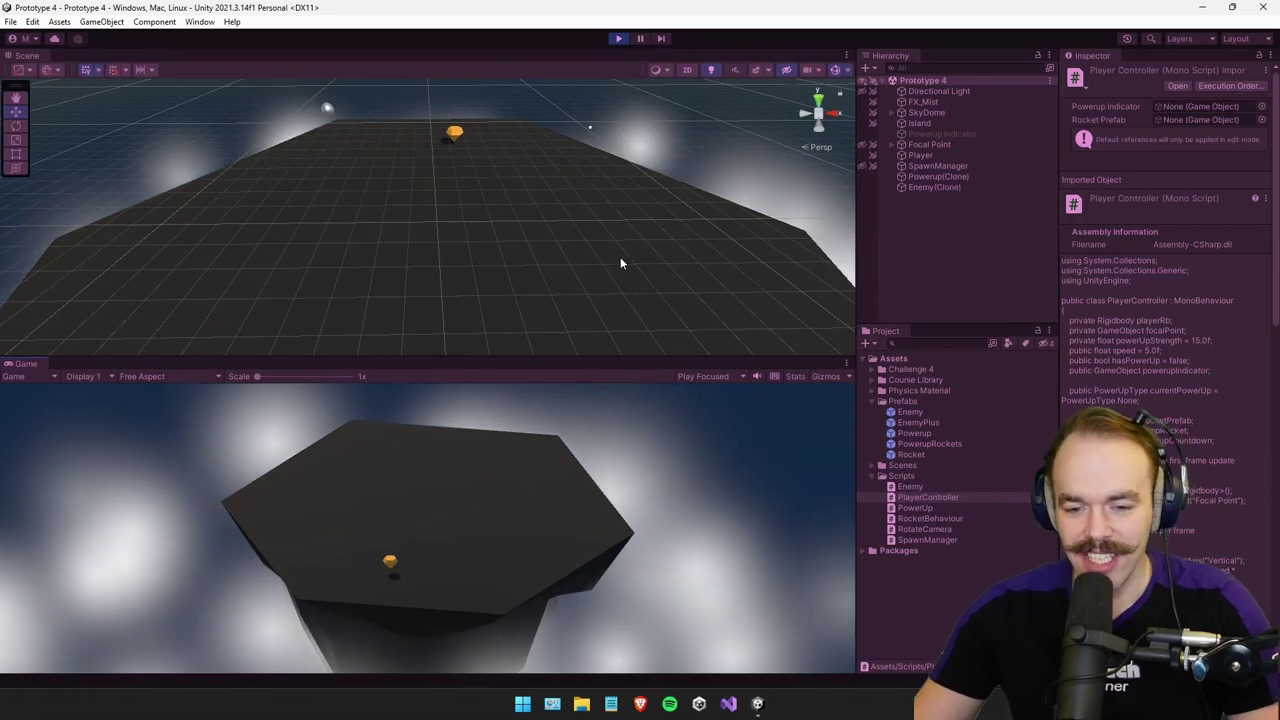
{"action": "left_click", "coordinate": [618, 38]}
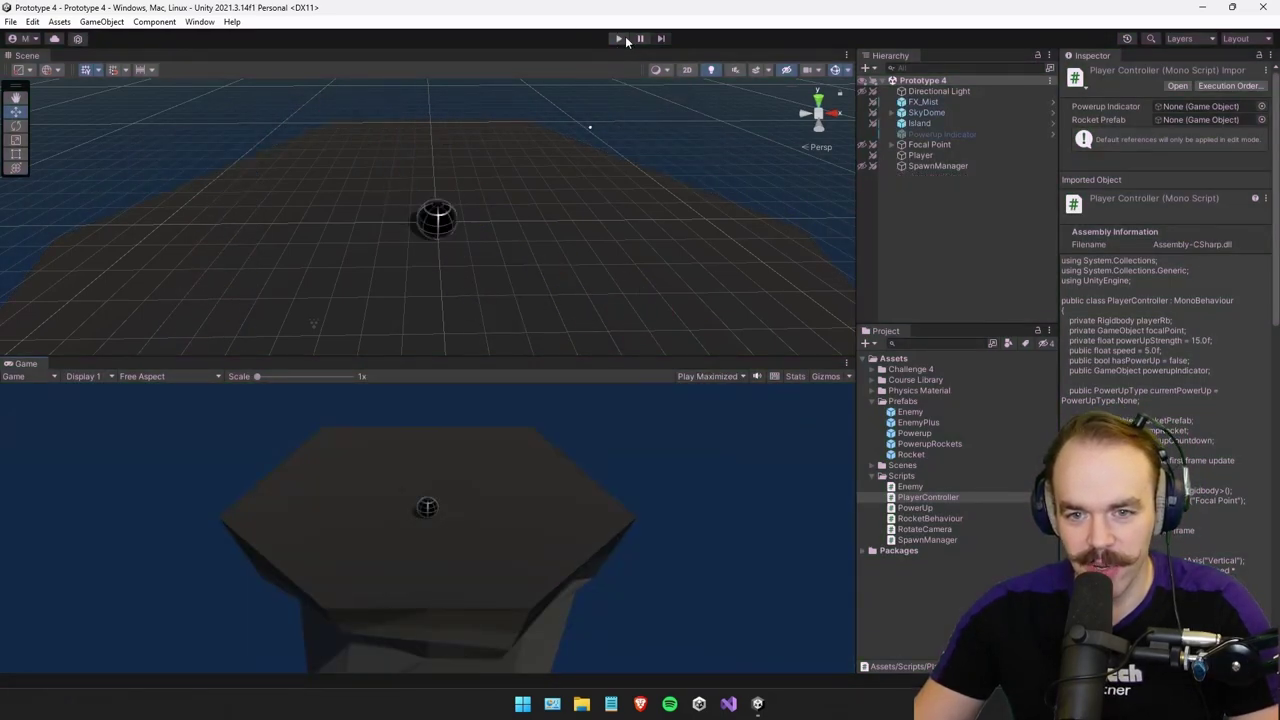
Play-test Prototype 4 in a maximized Game view over two short rounds, and exit Play mode.
{"action": "left_click", "coordinate": [624, 39]}
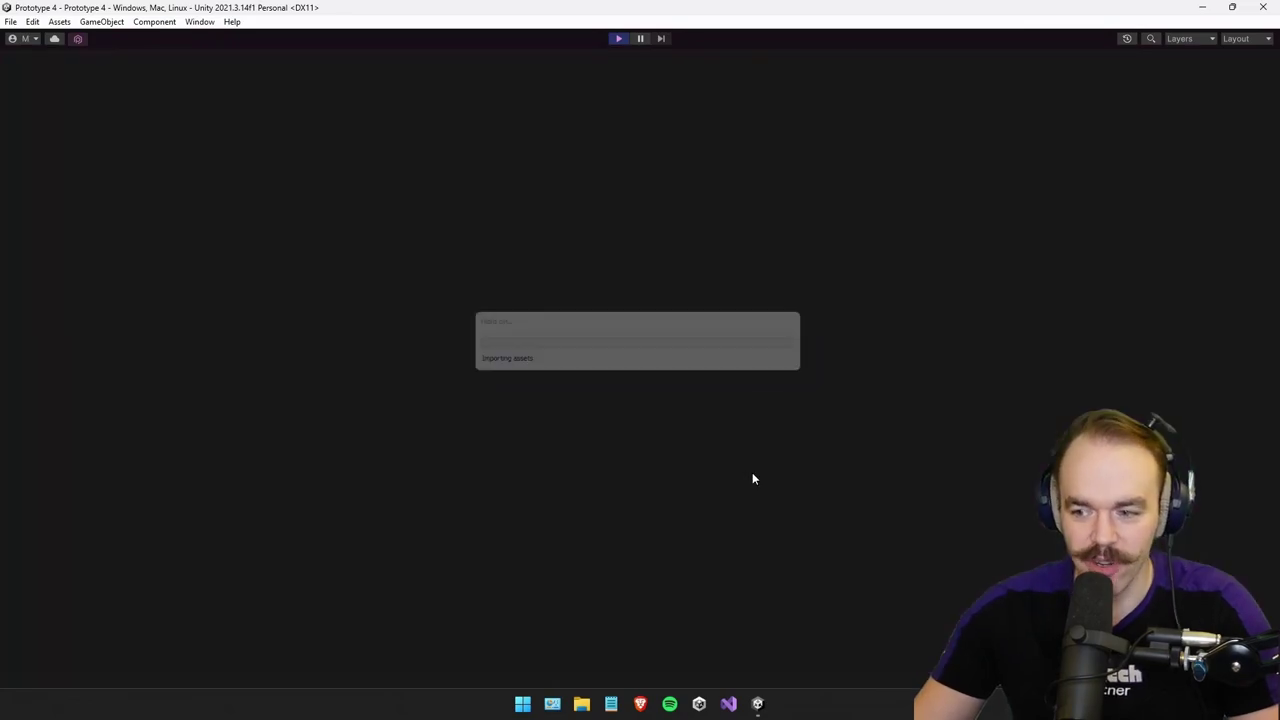
{"action": "key", "text": "Left"}
{"action": "key", "text": "Up"}
{"action": "key", "text": "Left"}
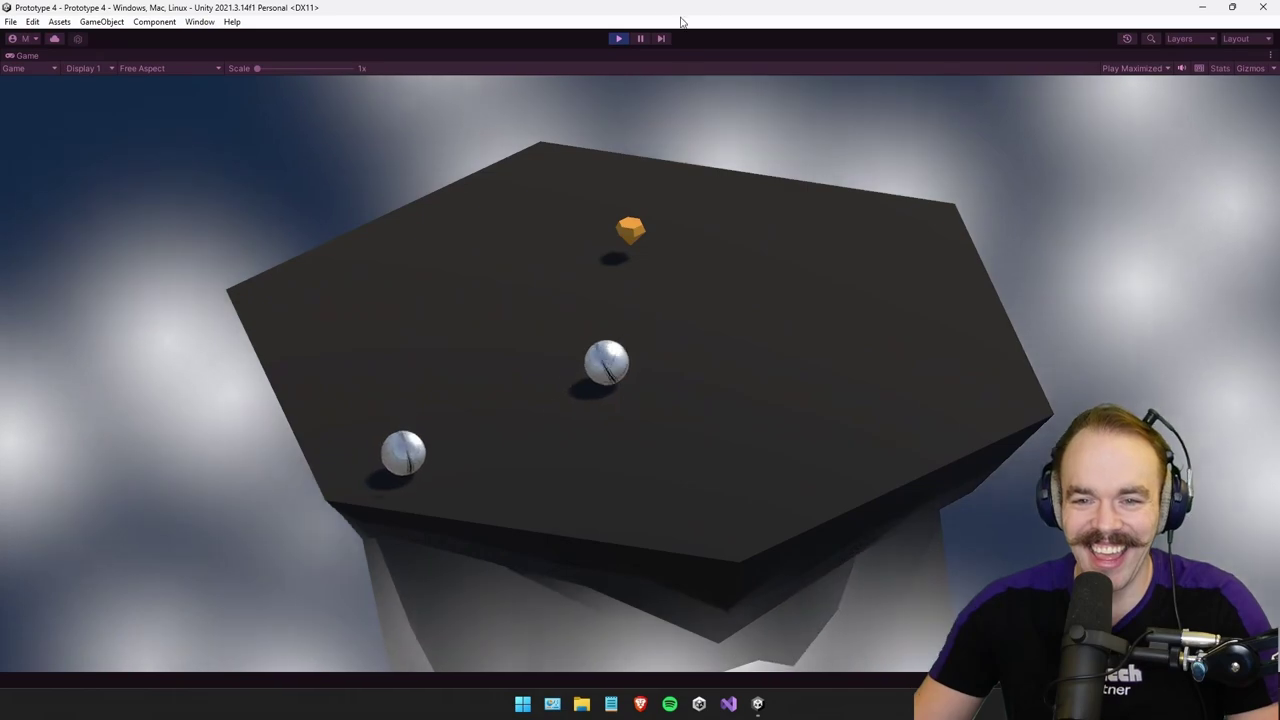
{"action": "left_click", "coordinate": [619, 39]}
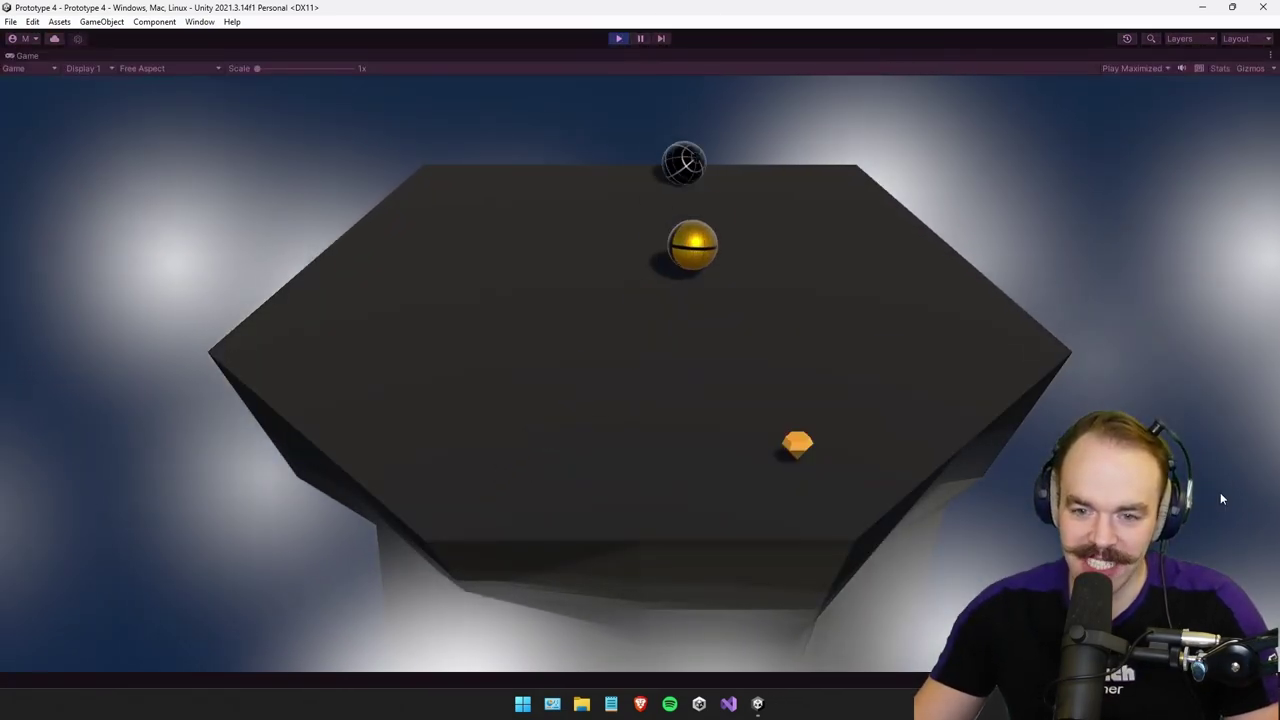
{"action": "key", "text": "Left"}
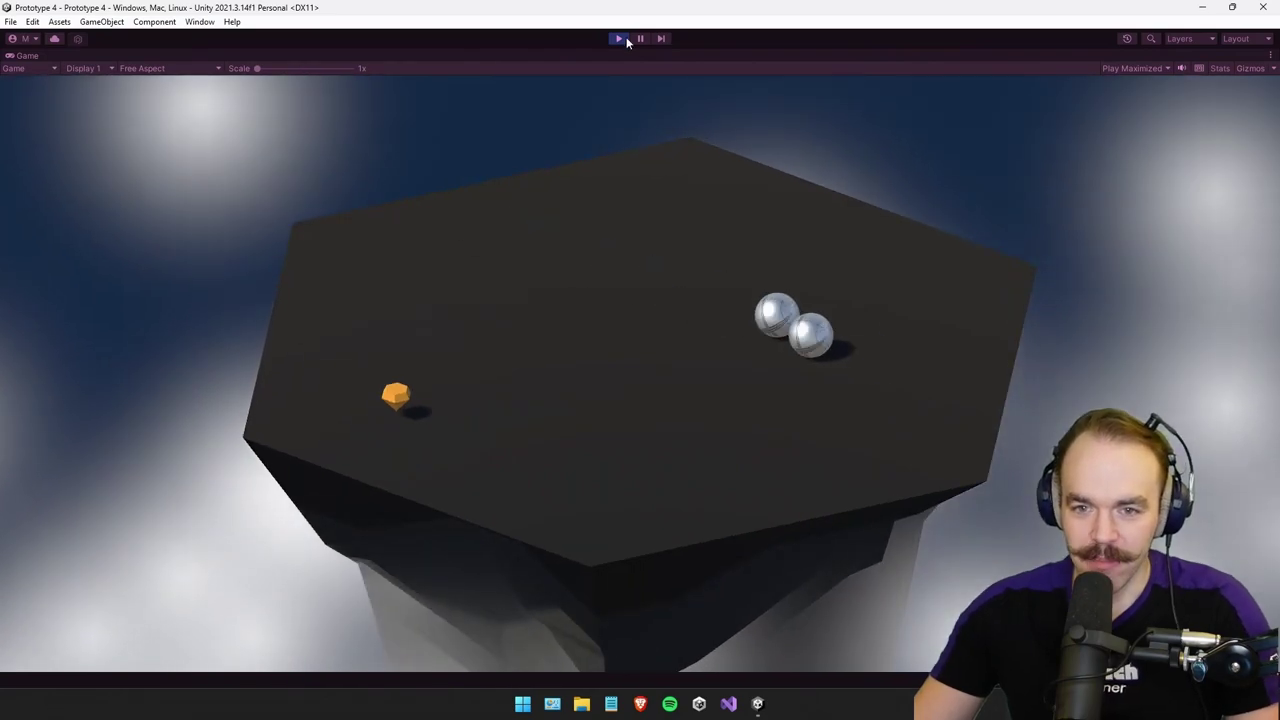
{"action": "left_click", "coordinate": [619, 39]}
Enlarge the Game view, start the game in Play Focused mode and roll the ball onto the powerup.
{"action": "left_click_drag", "start_coordinate": [661, 354], "coordinate": [700, 271]}
{"action": "scroll", "coordinate": [1165, 420], "scroll_direction": "down", "scroll_amount": 4}
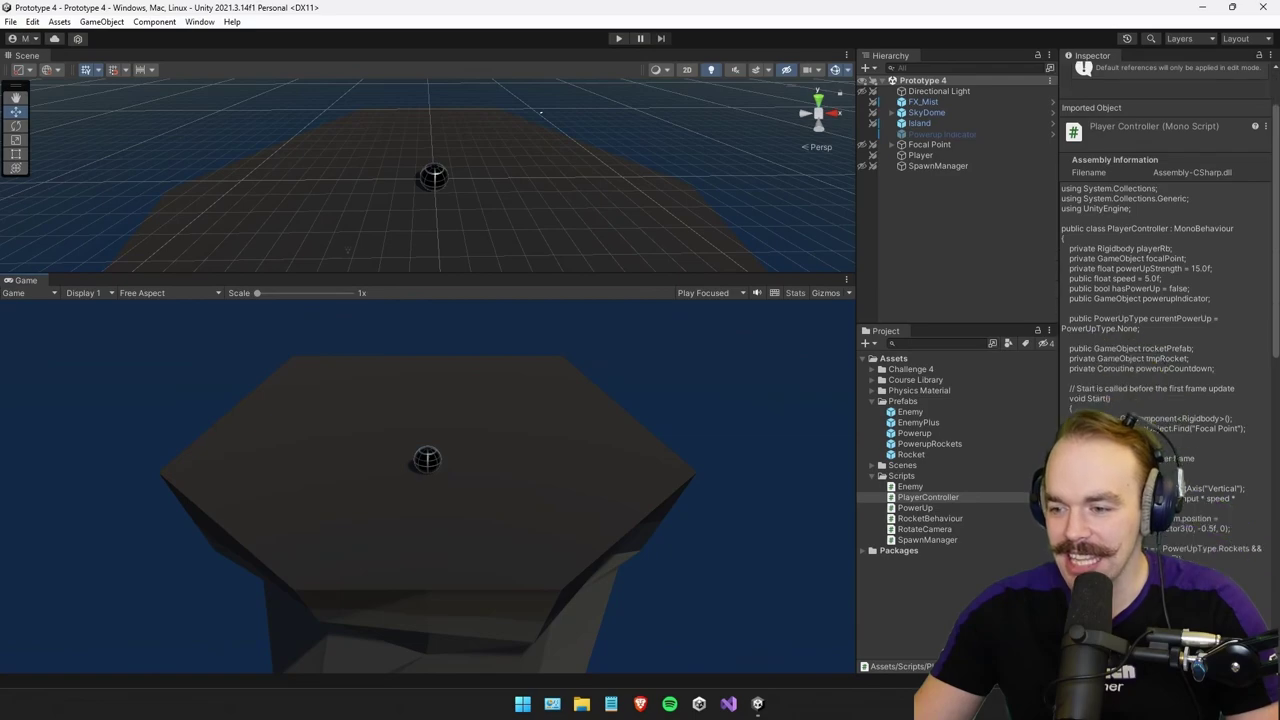
{"action": "left_click", "coordinate": [618, 39]}
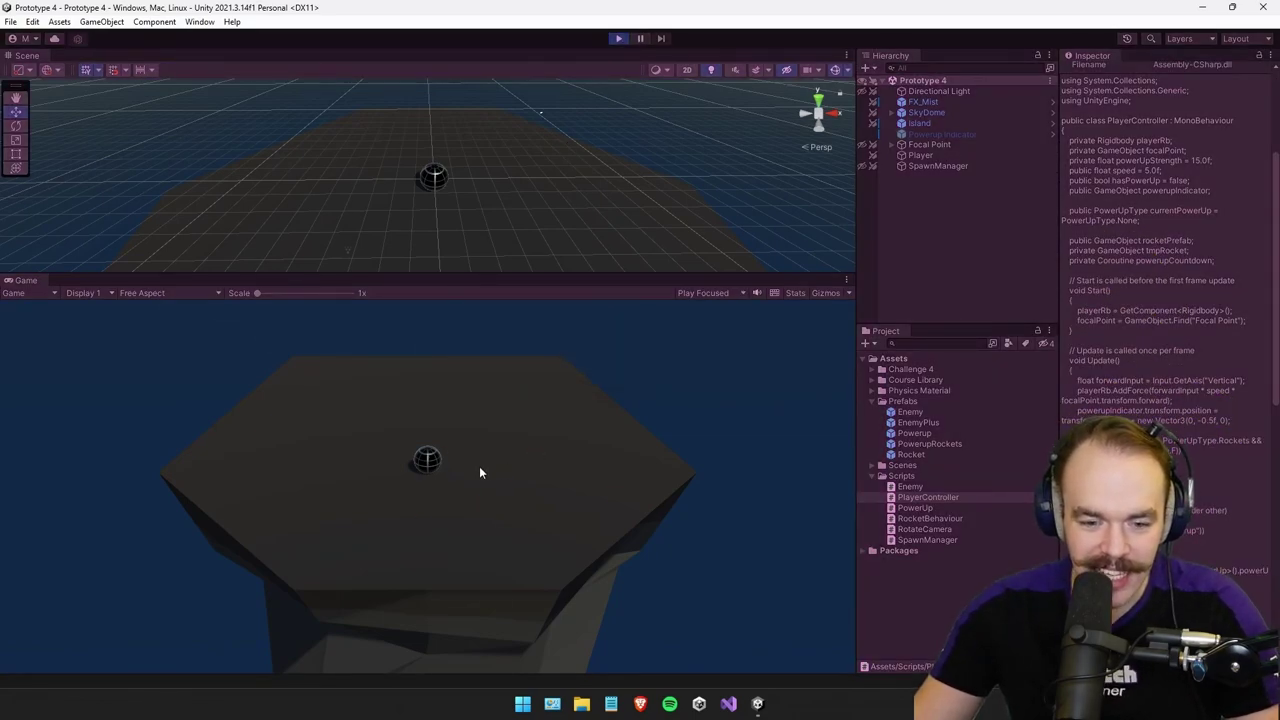
{"action": "key", "text": "d"}
{"action": "key", "text": "s"}
{"action": "key", "text": "a"}
{"action": "key", "text": "d"}
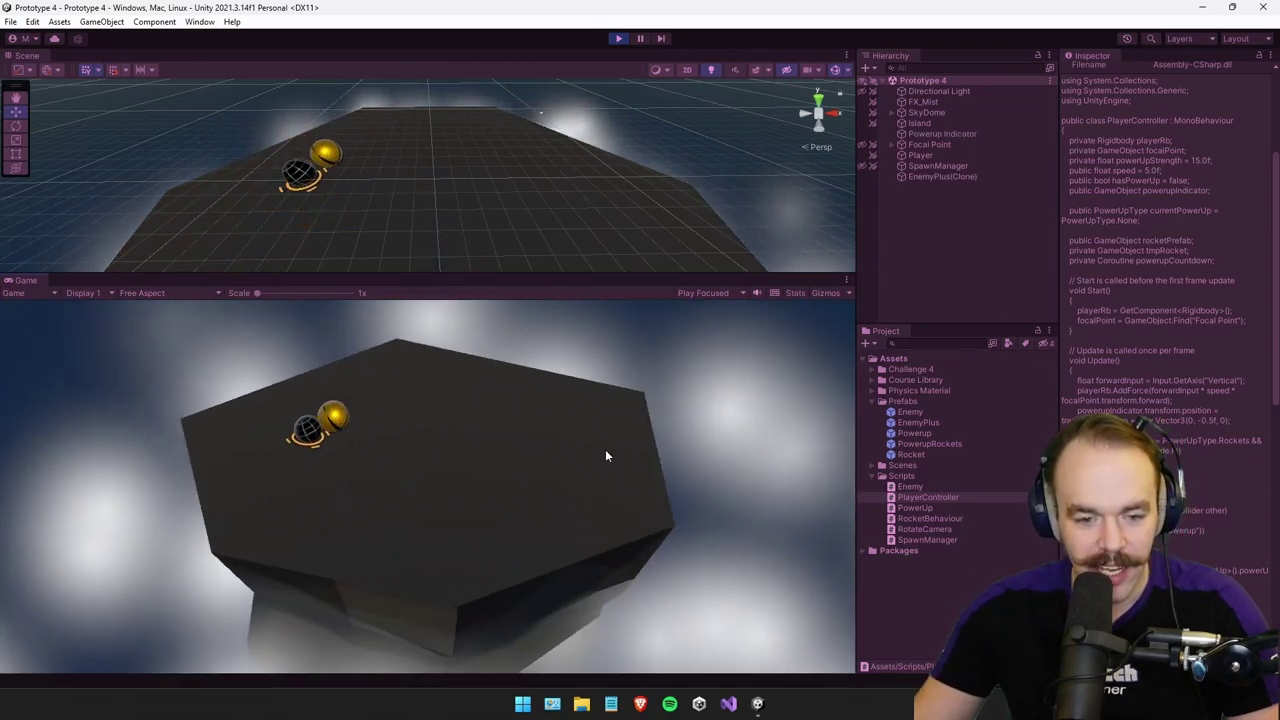
Ram the enemy balls with the powered-up player until it falls off the island, and restart the game.
{"action": "key", "text": "w"}
{"action": "key", "text": "d"}
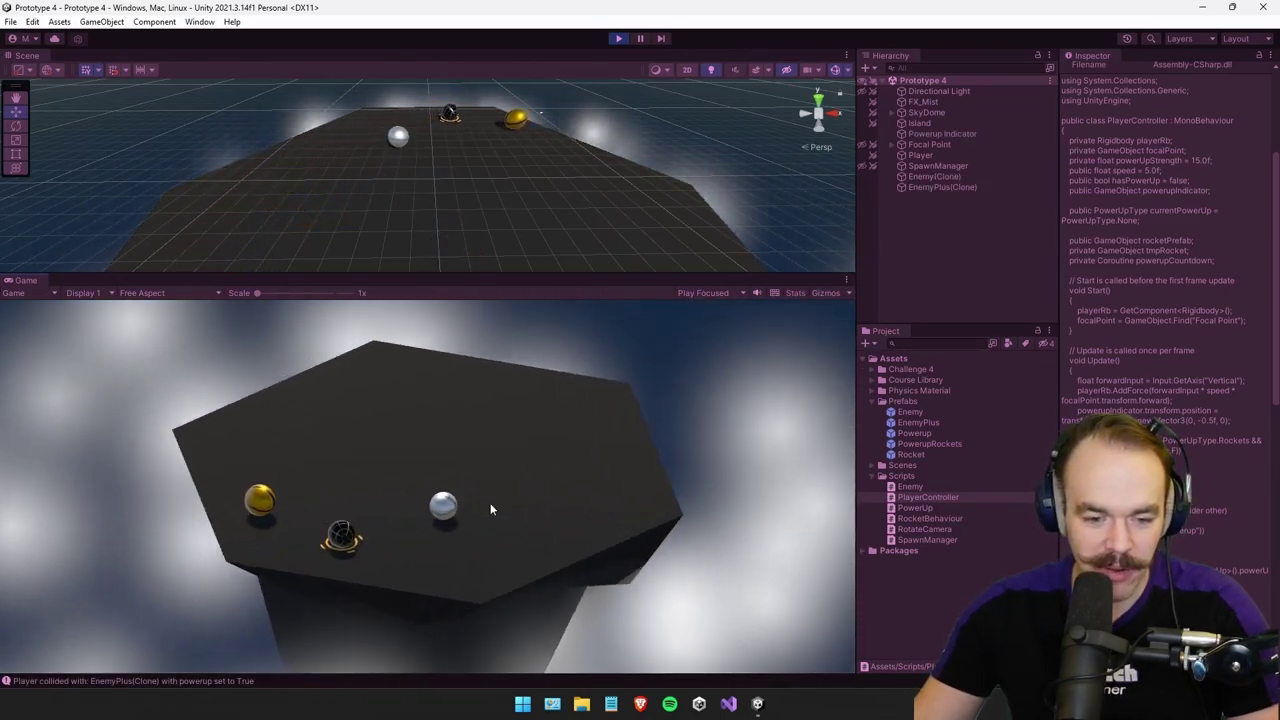
{"action": "key", "text": "a"}
{"action": "key", "text": "a"}
{"action": "key", "text": "d"}
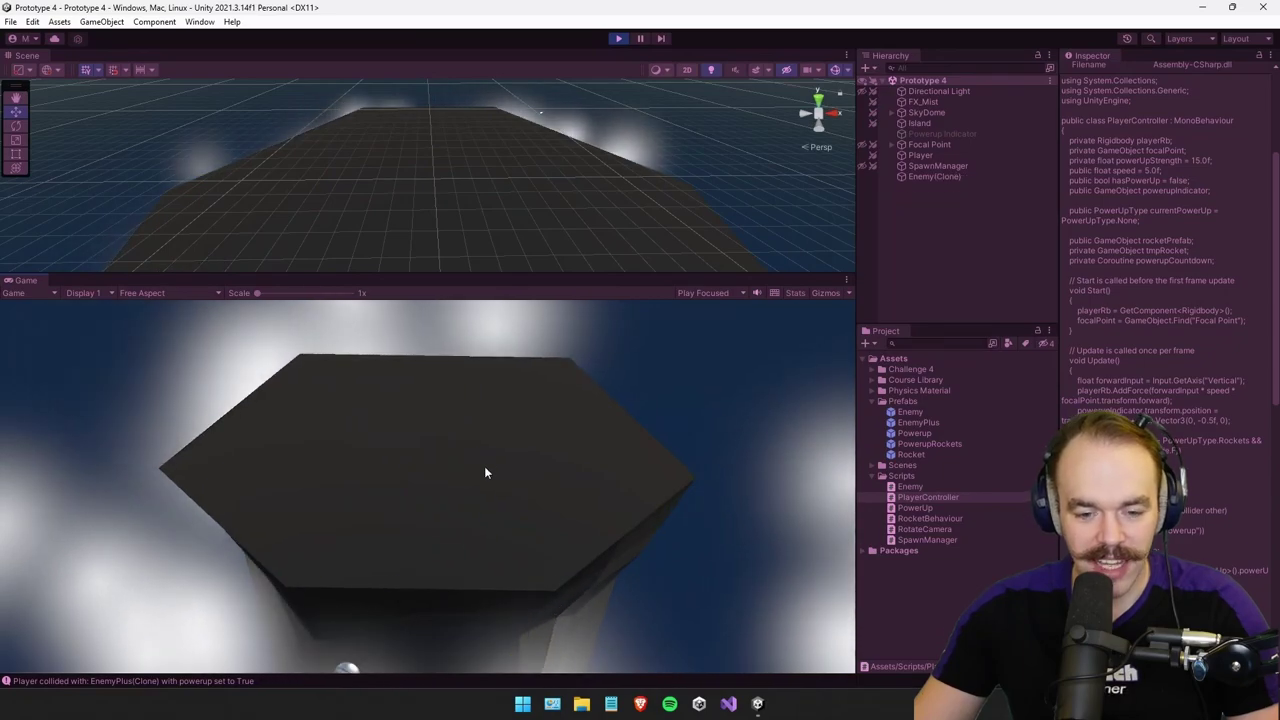
{"action": "key", "text": "a"}
{"action": "left_click", "coordinate": [618, 40]}
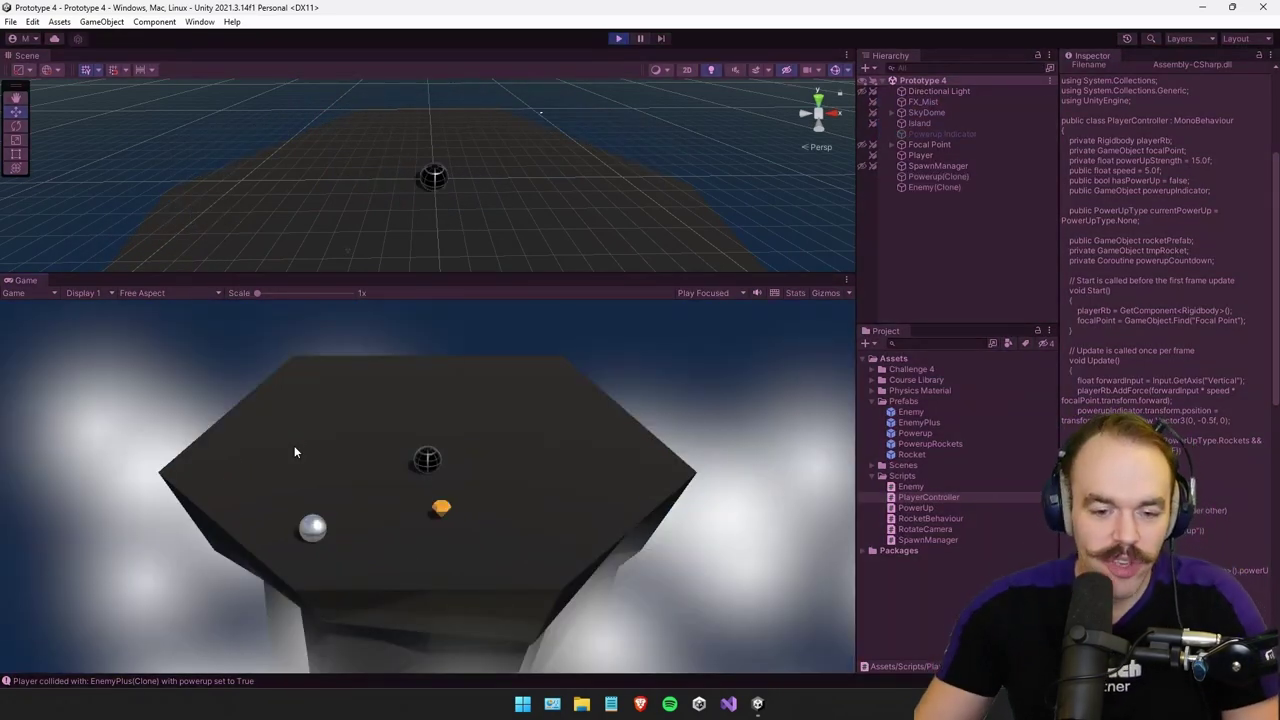
Rotate the view, roll the player ball onto the powerup and ram the lone enemy ball off the island.
{"action": "key", "text": "a"}
{"action": "key", "text": "w"}
{"action": "key", "text": "d"}
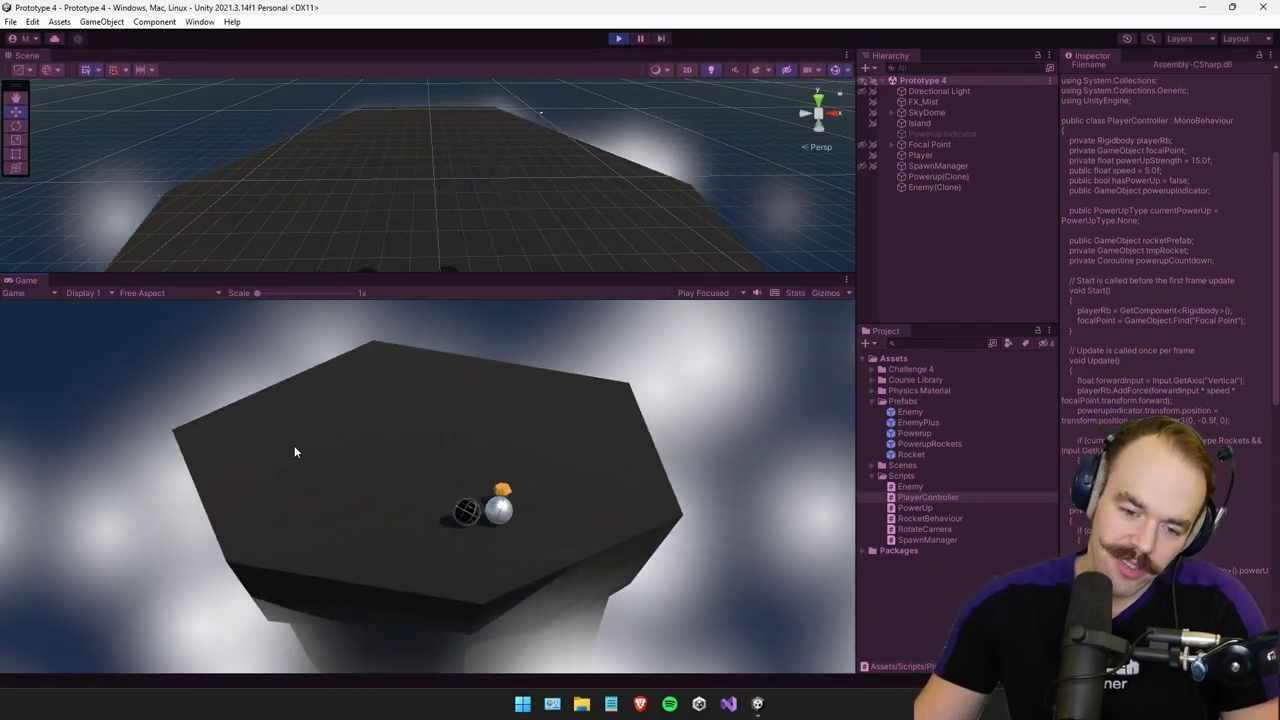
{"action": "key", "text": "a"}
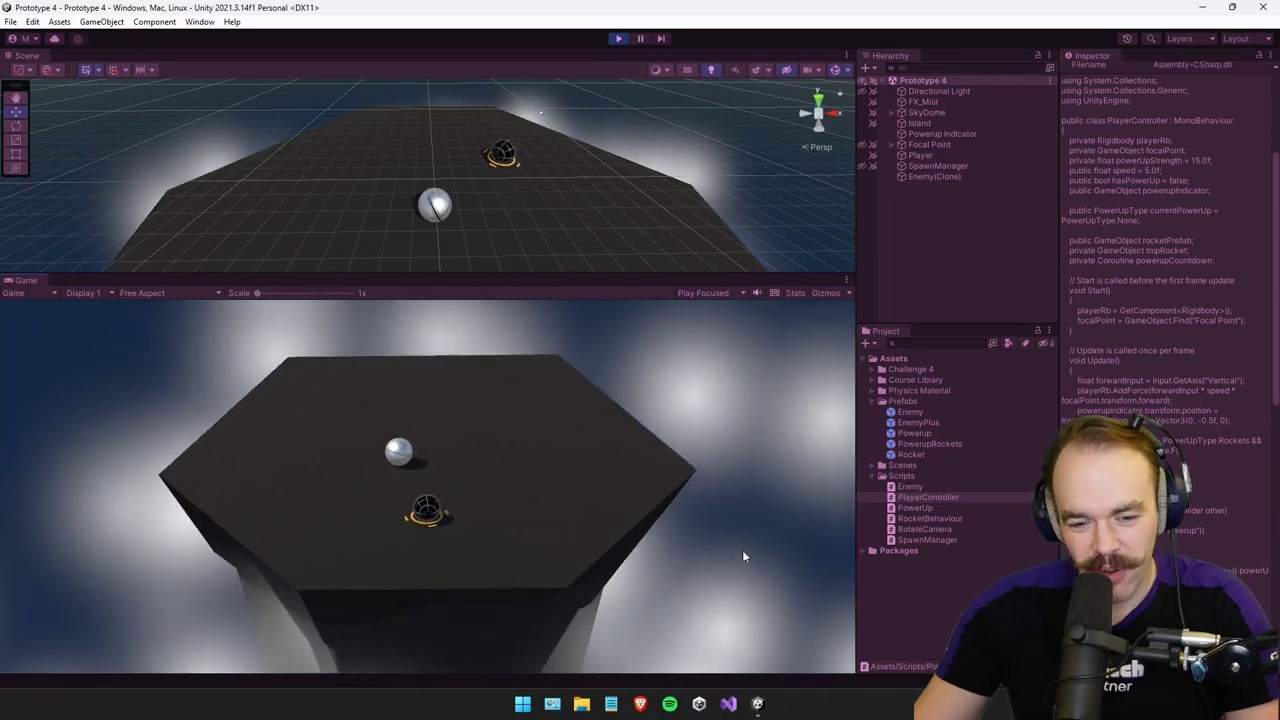
{"action": "key", "text": "d"}
{"action": "key", "text": "d"}
{"action": "key", "text": "d"}
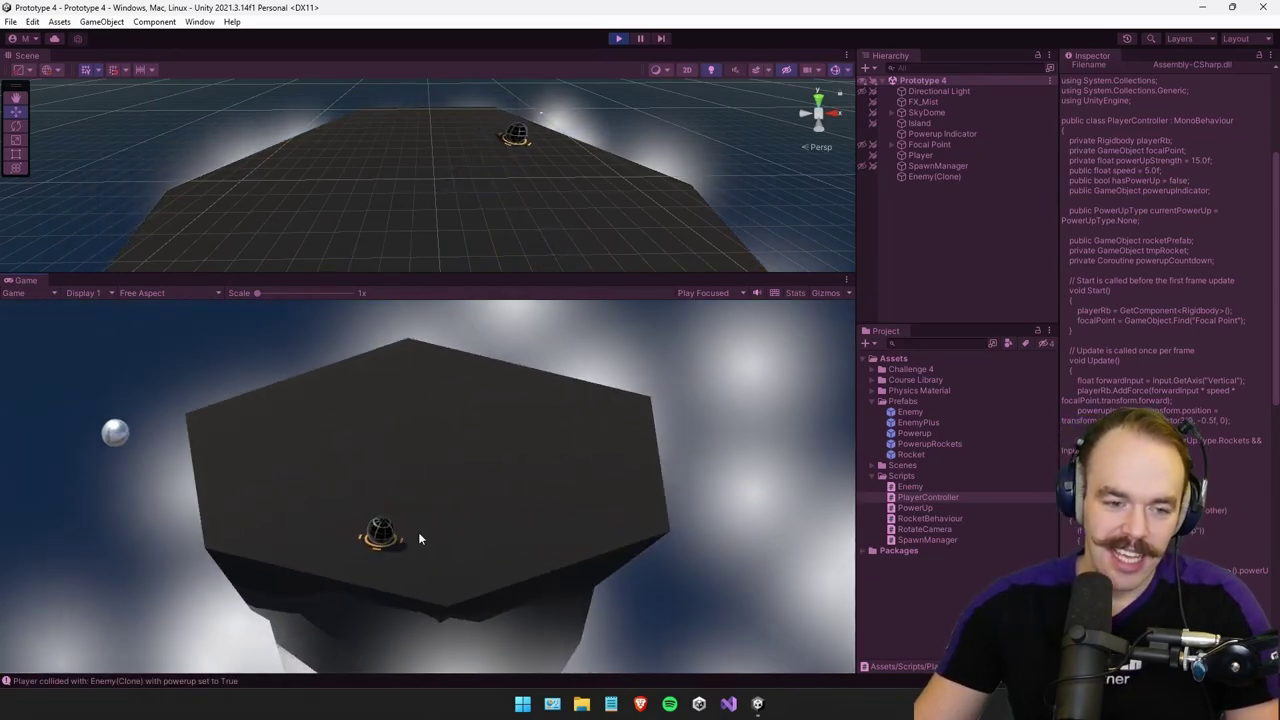
Take on the following wave of silver and gold enemy balls, turning the view to keep the player on the island.
{"action": "key", "text": "w"}
{"action": "key", "text": "d"}
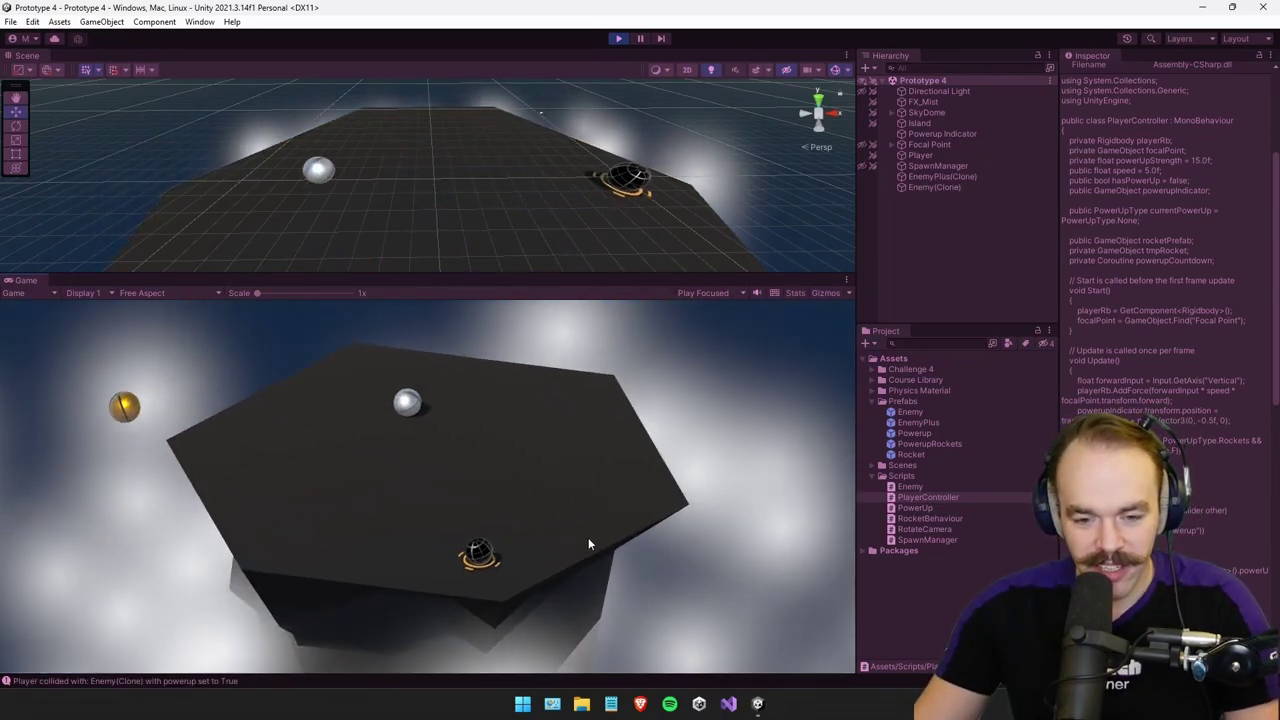
{"action": "key", "text": "w"}
{"action": "key", "text": "a"}
{"action": "key", "text": "a"}
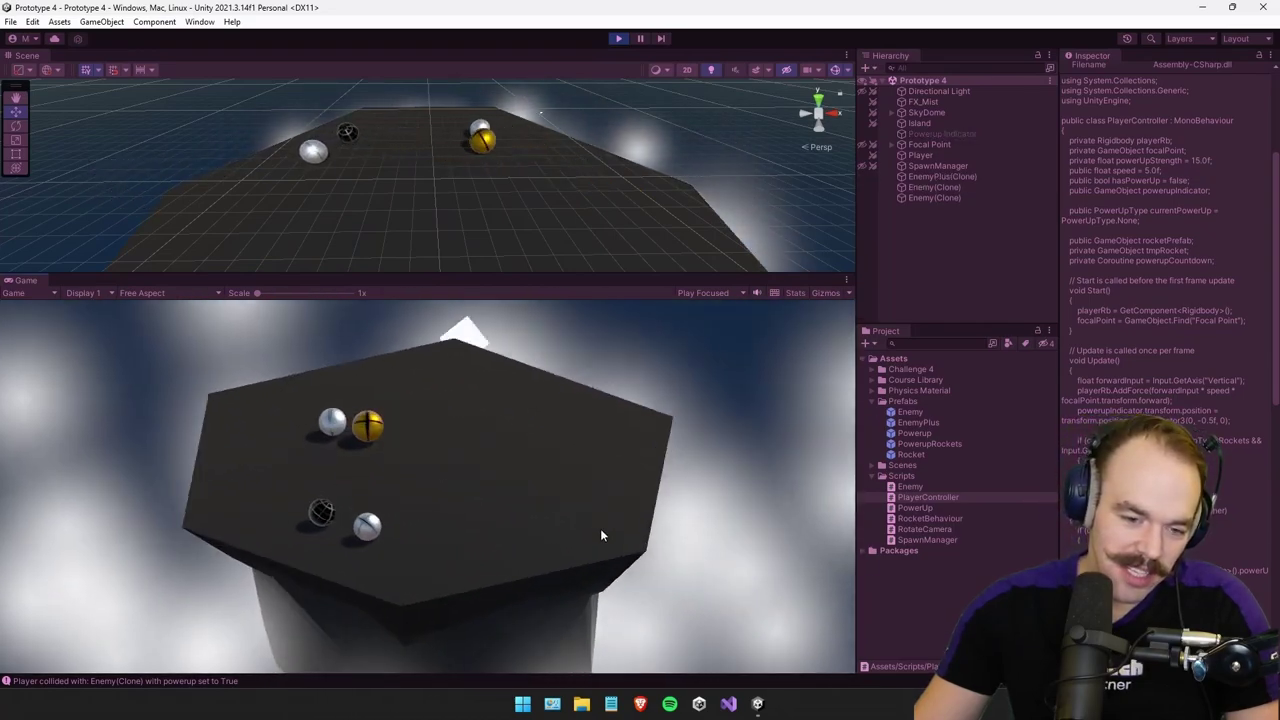
{"action": "key", "text": "d"}
{"action": "key", "text": "w"}
{"action": "key", "text": "d"}
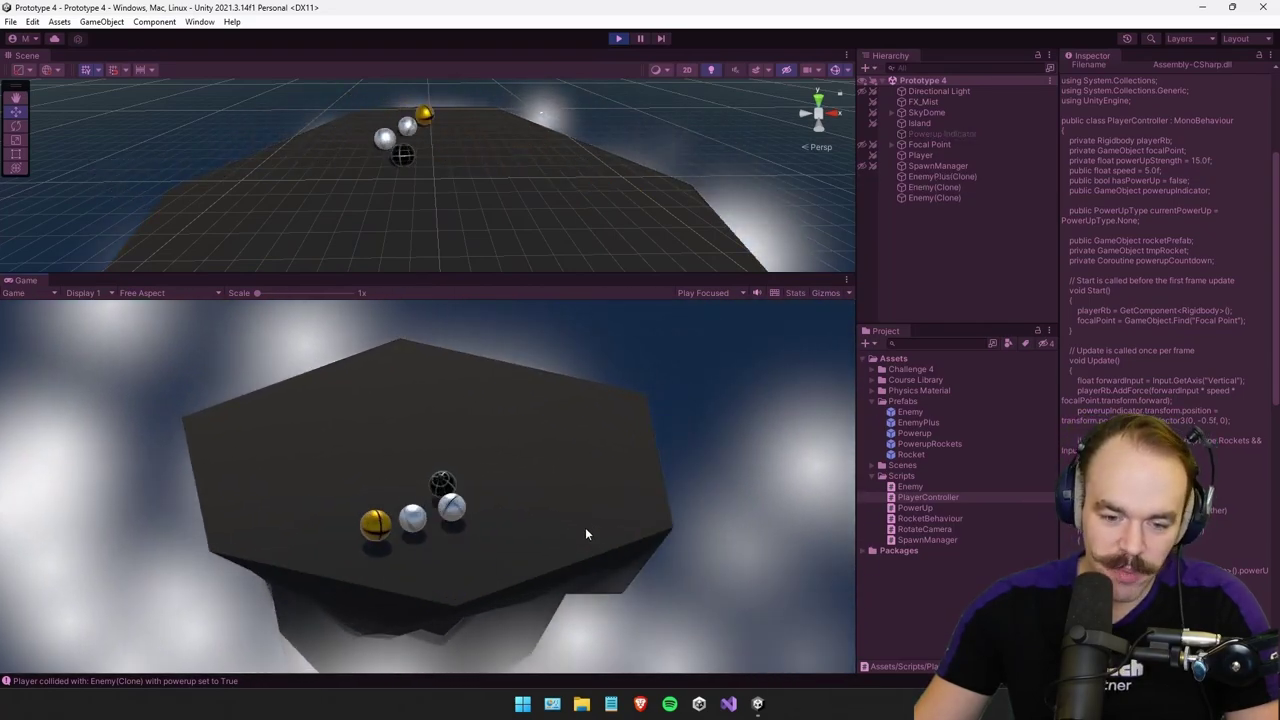
{"action": "key", "text": "a"}
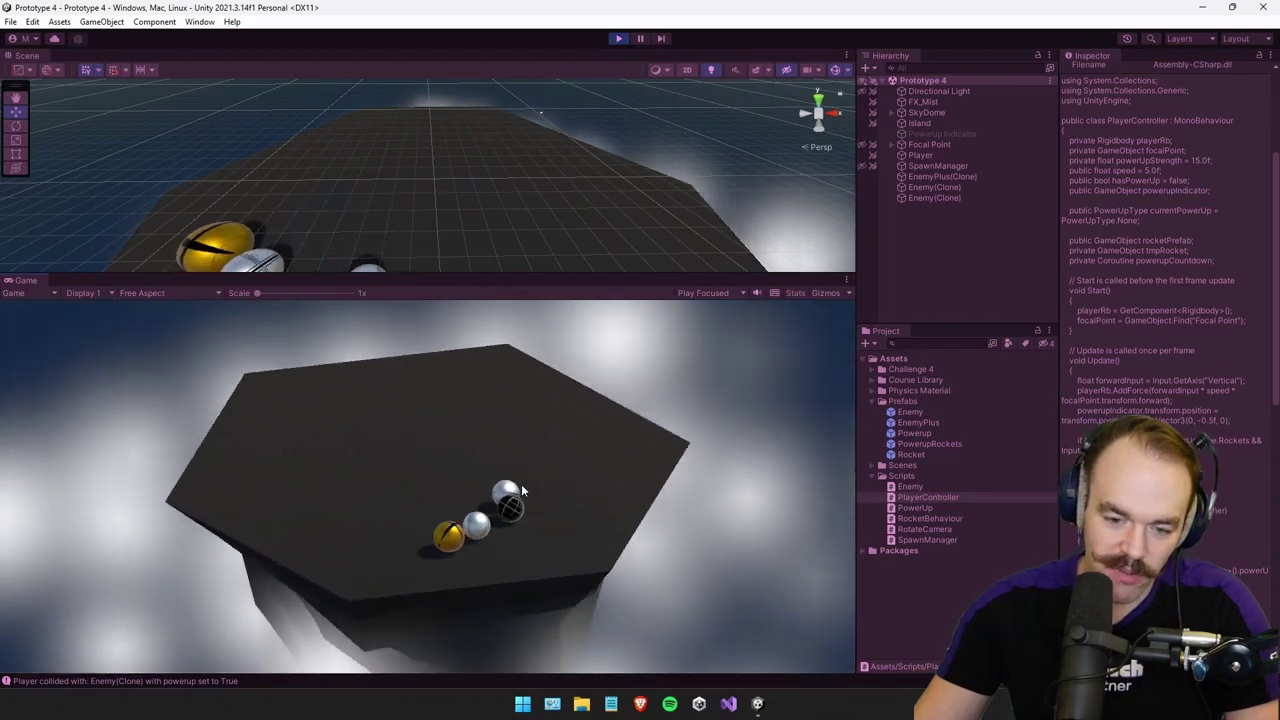
Dodge and push the remaining enemy balls near the island's edge, playing on until the player falls off.
{"action": "key", "text": "d"}
{"action": "key", "text": "d"}
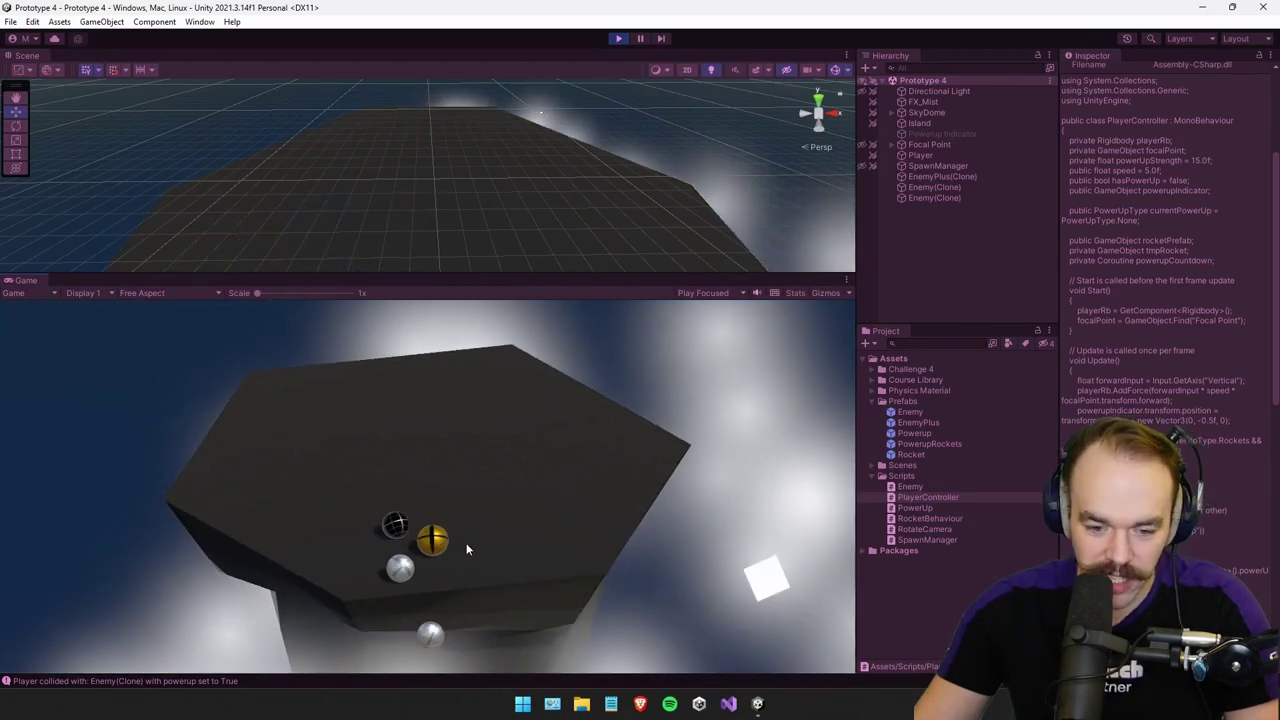
{"action": "key", "text": "d"}
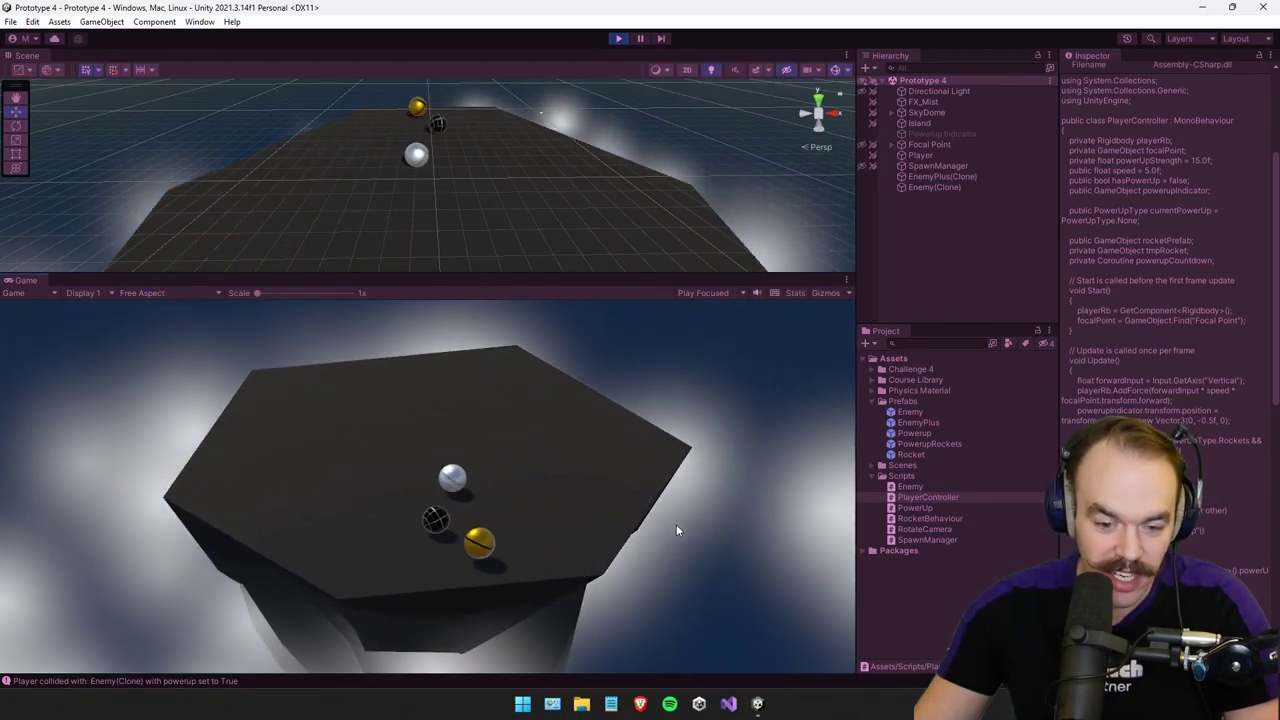
{"action": "key", "text": "d"}
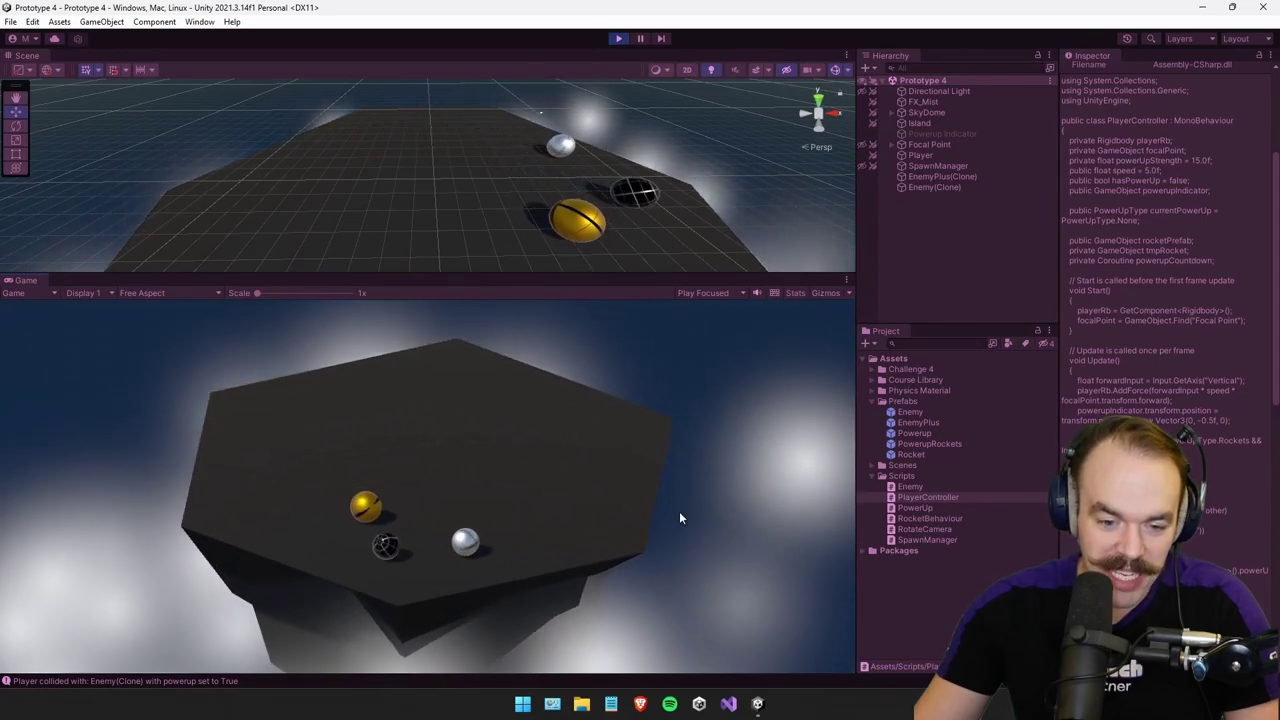
{"action": "key", "text": "a"}
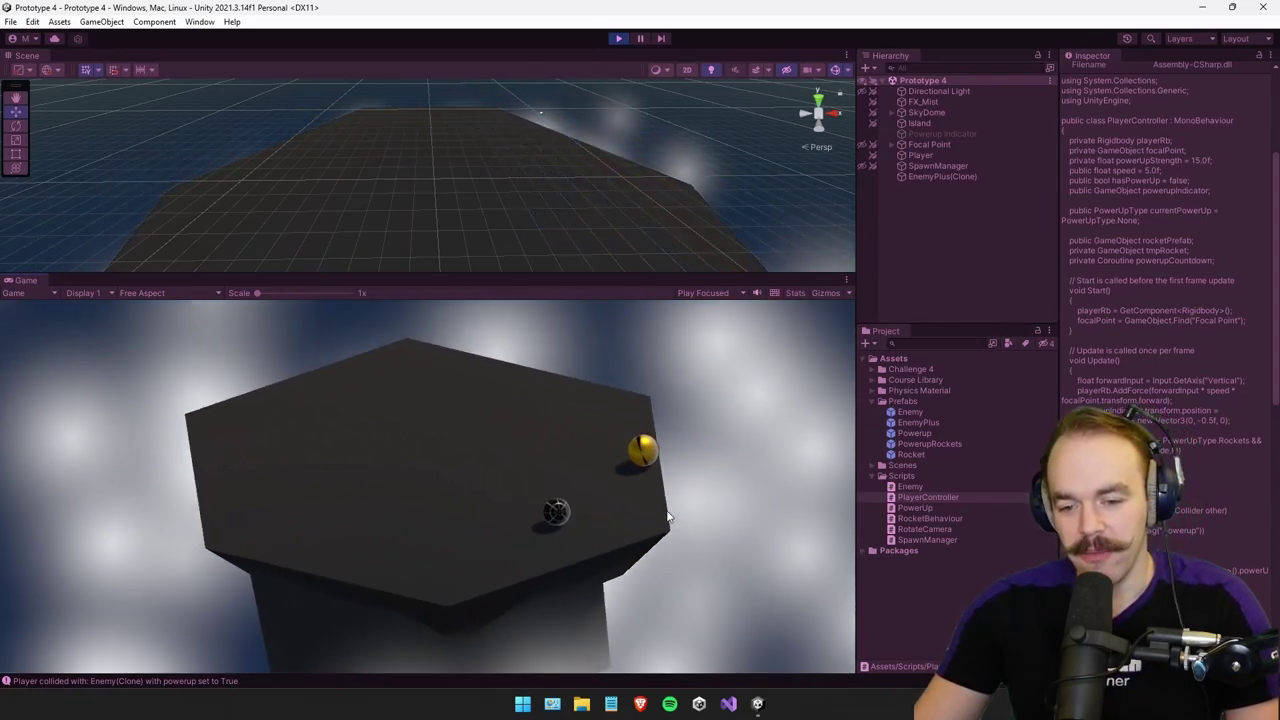
{"action": "key", "text": "d"}
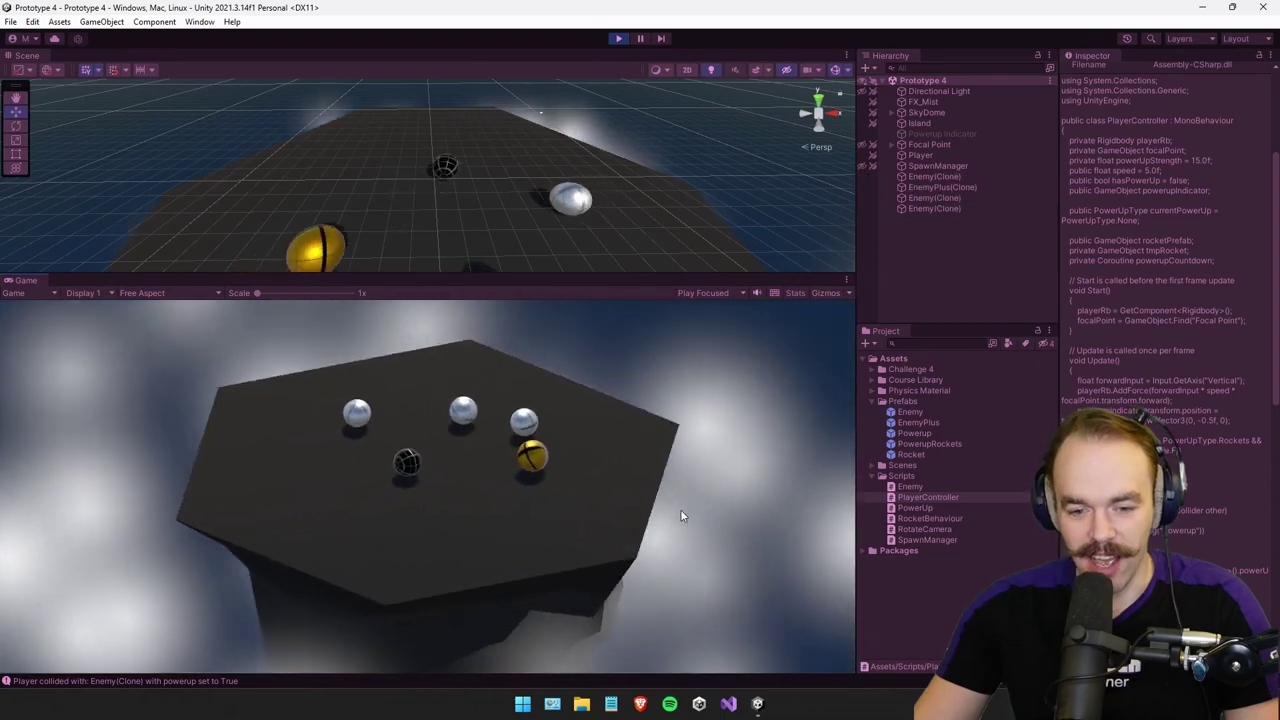
{"action": "key", "text": "d"}
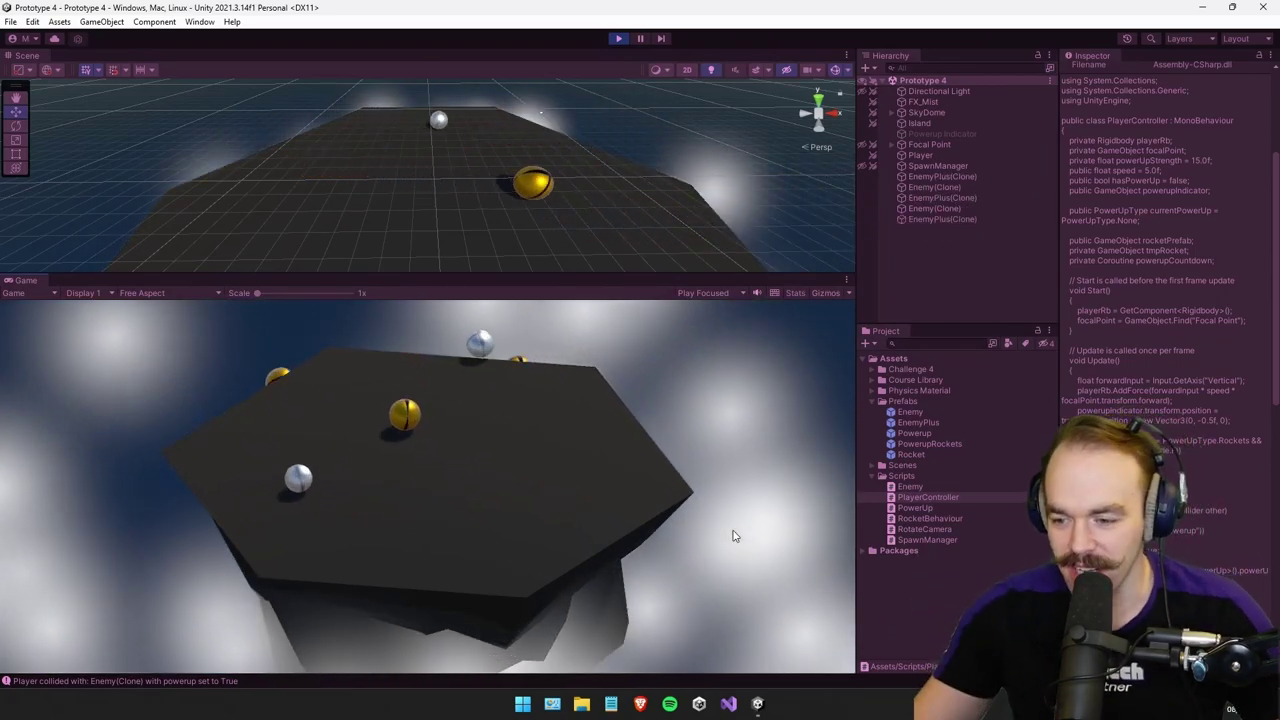
Review the PlayerController and RocketBehaviour scripts in the Inspector, clear the selection and exit Play mode.
{"action": "scroll", "coordinate": [1140, 330], "scroll_direction": "down", "scroll_amount": 10}
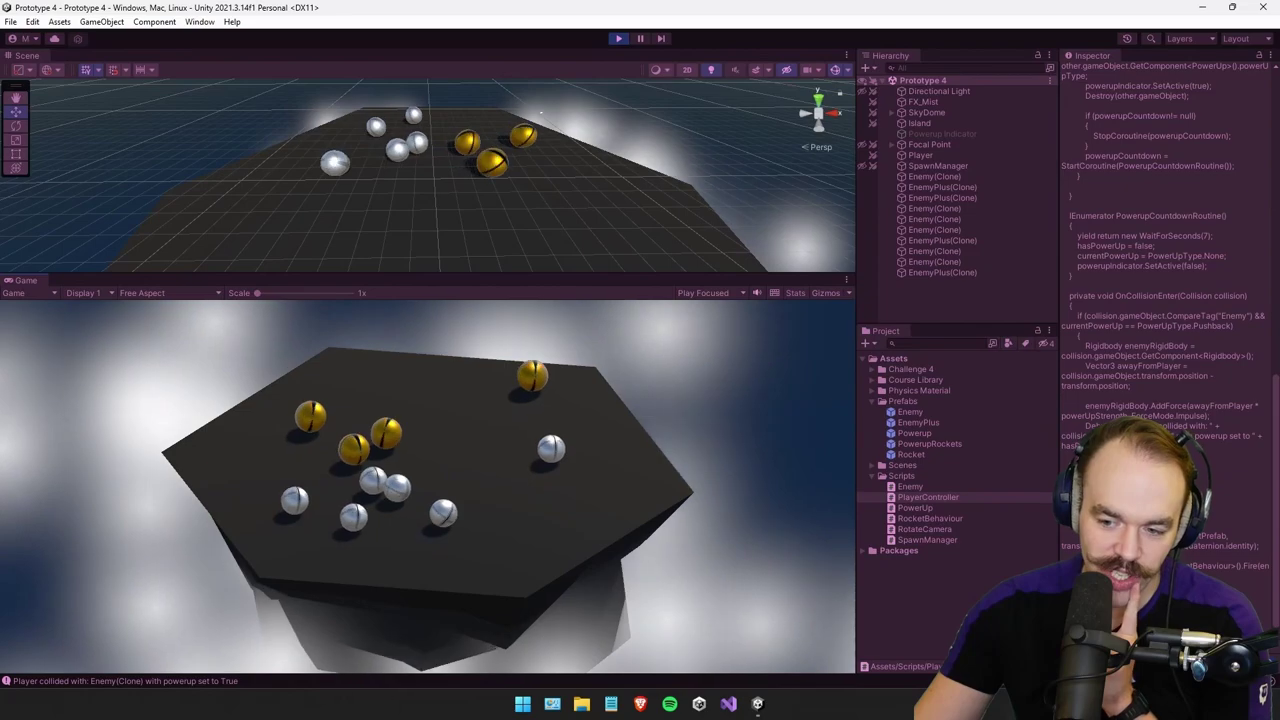
{"action": "scroll", "coordinate": [1163, 250], "scroll_direction": "up", "scroll_amount": 6}
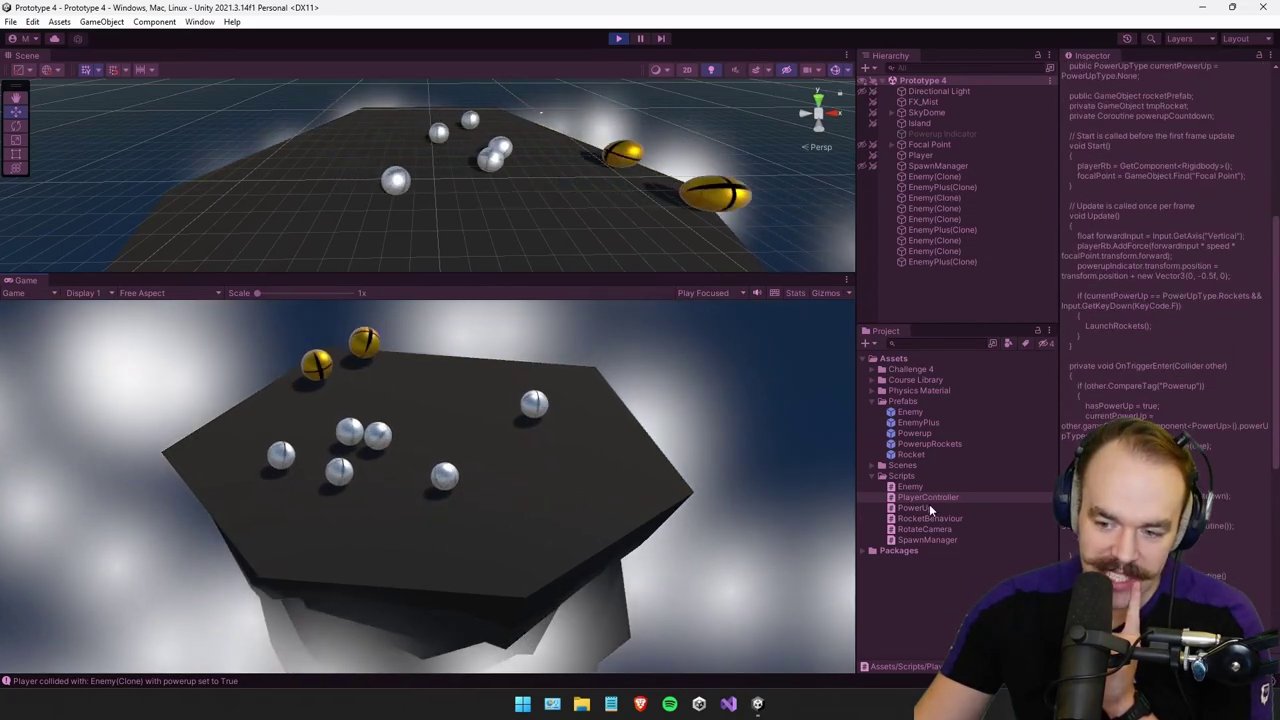
{"action": "left_click", "coordinate": [932, 518]}
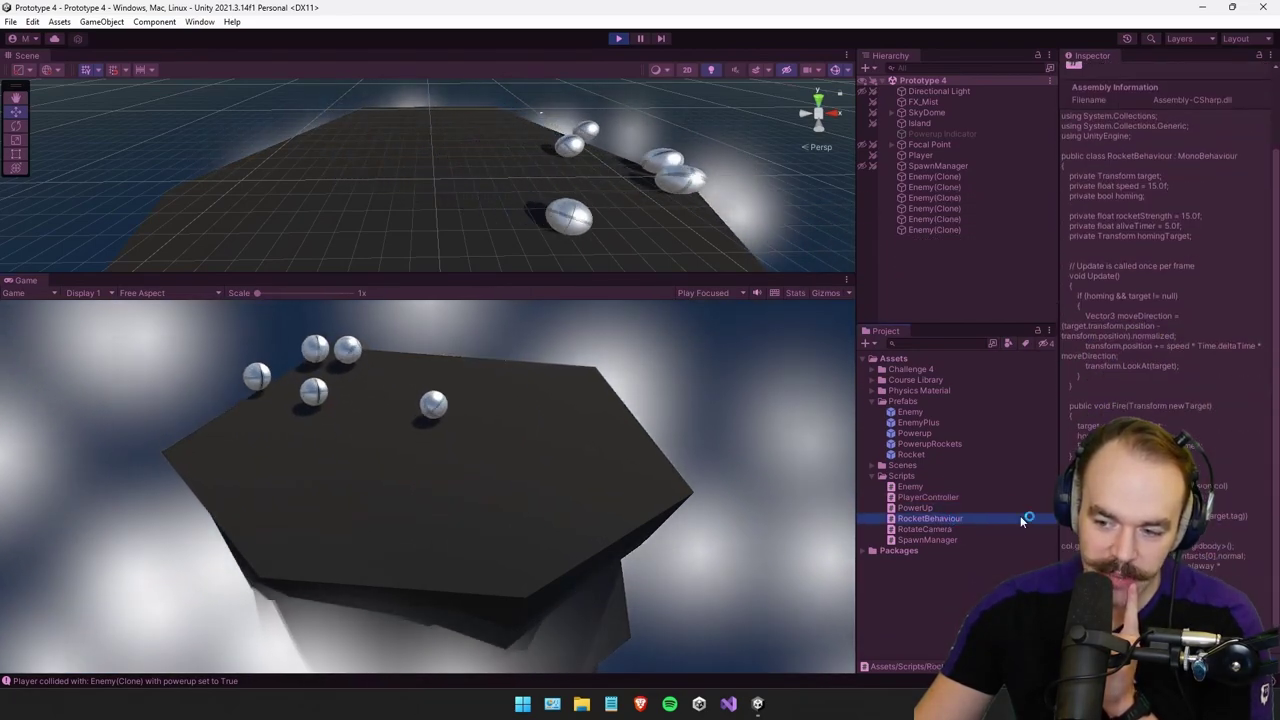
{"action": "left_click", "coordinate": [601, 187]}
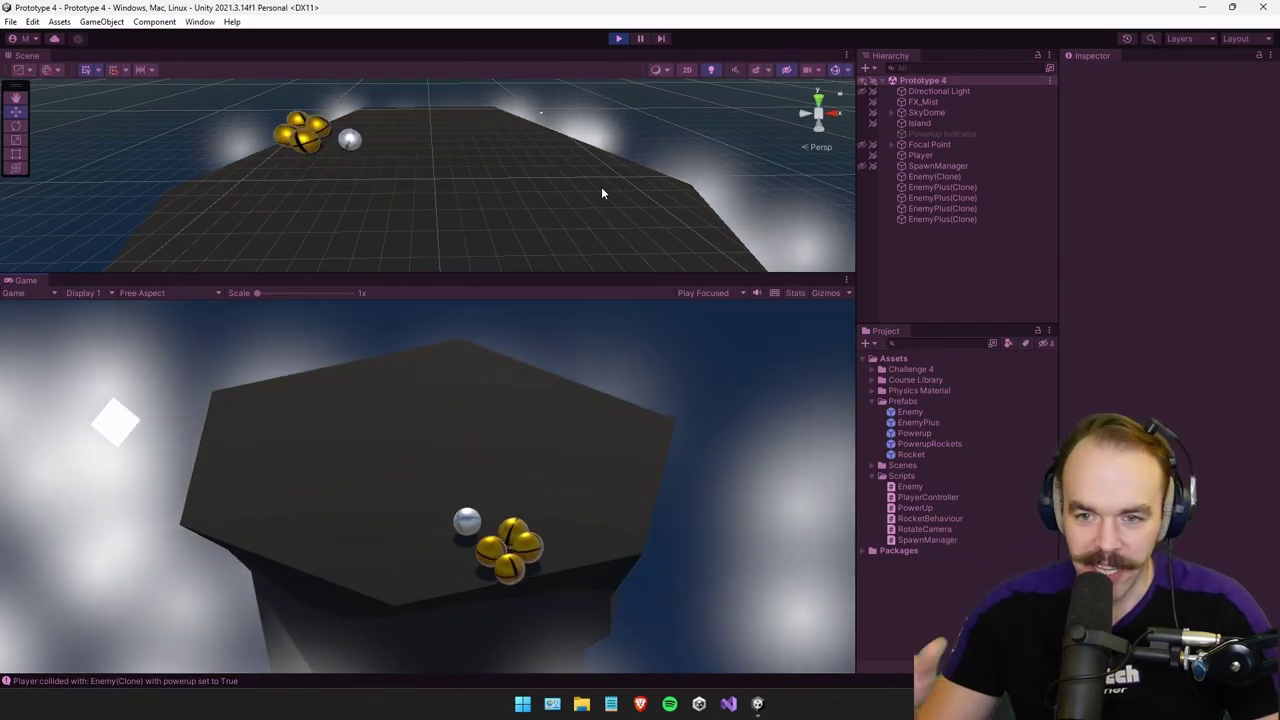
{"action": "left_click", "coordinate": [618, 38]}
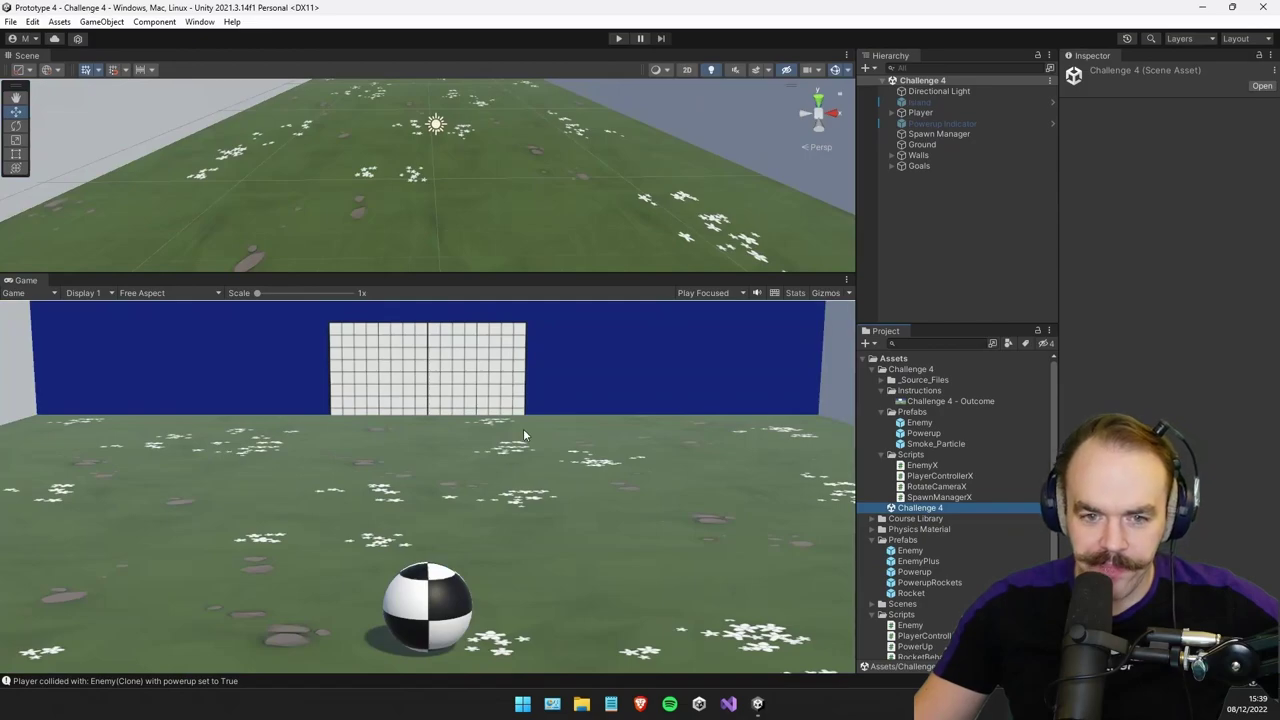
Start the Challenge 4 soccer game, collect the powerup and drive the ball at the enemy soccer ball near the goals.
{"action": "left_click", "coordinate": [619, 40]}
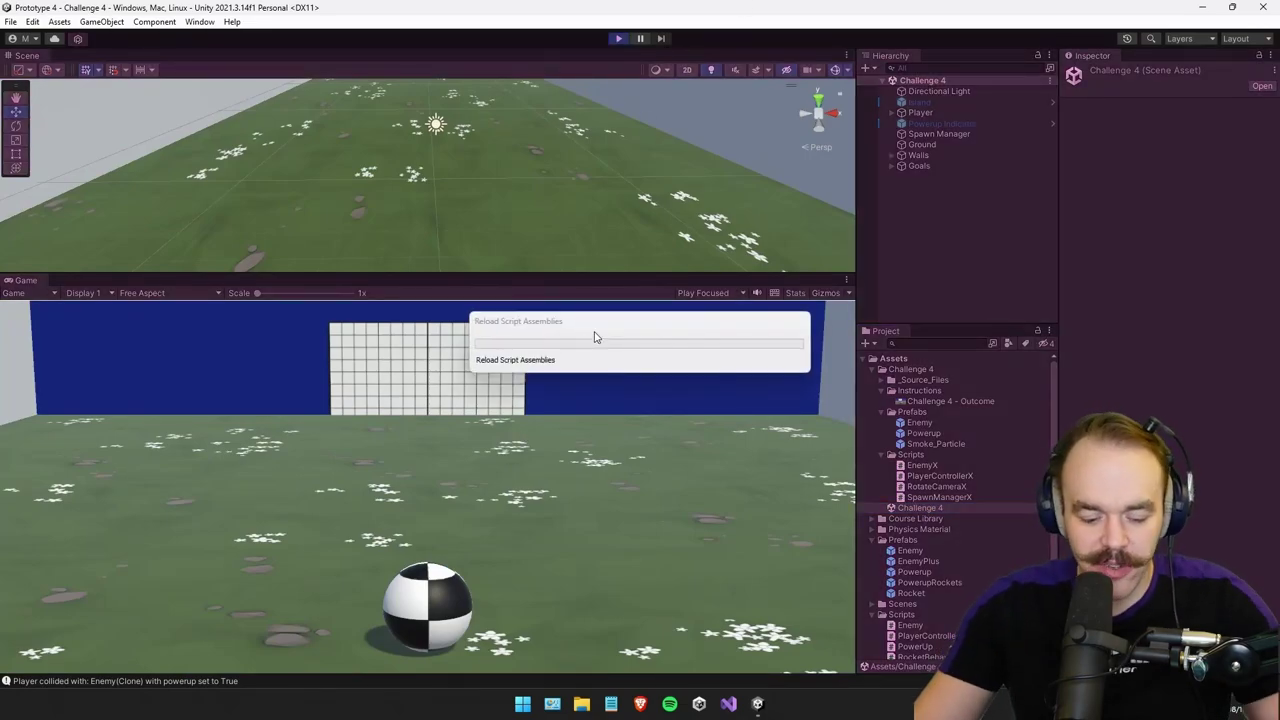
{"action": "key", "text": "w"}
{"action": "key", "text": "a"}
{"action": "key", "text": "d"}
{"action": "key", "text": "Right"}
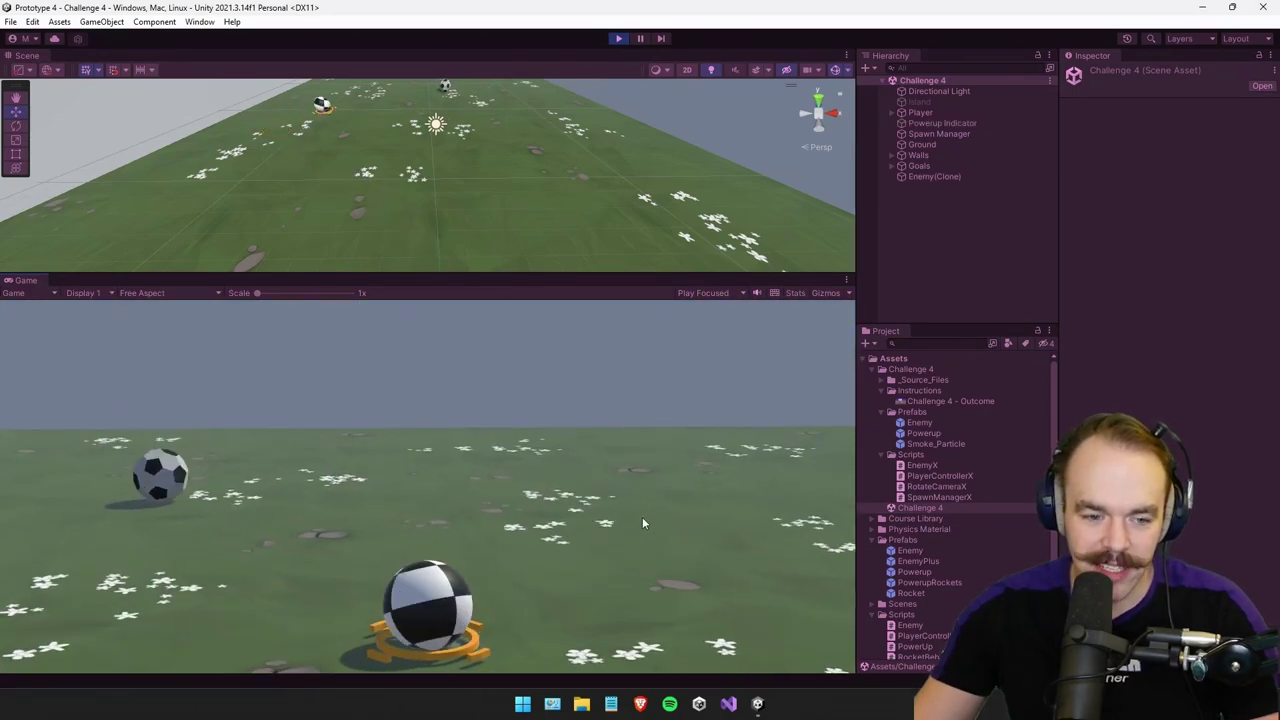
{"action": "key", "text": "a"}
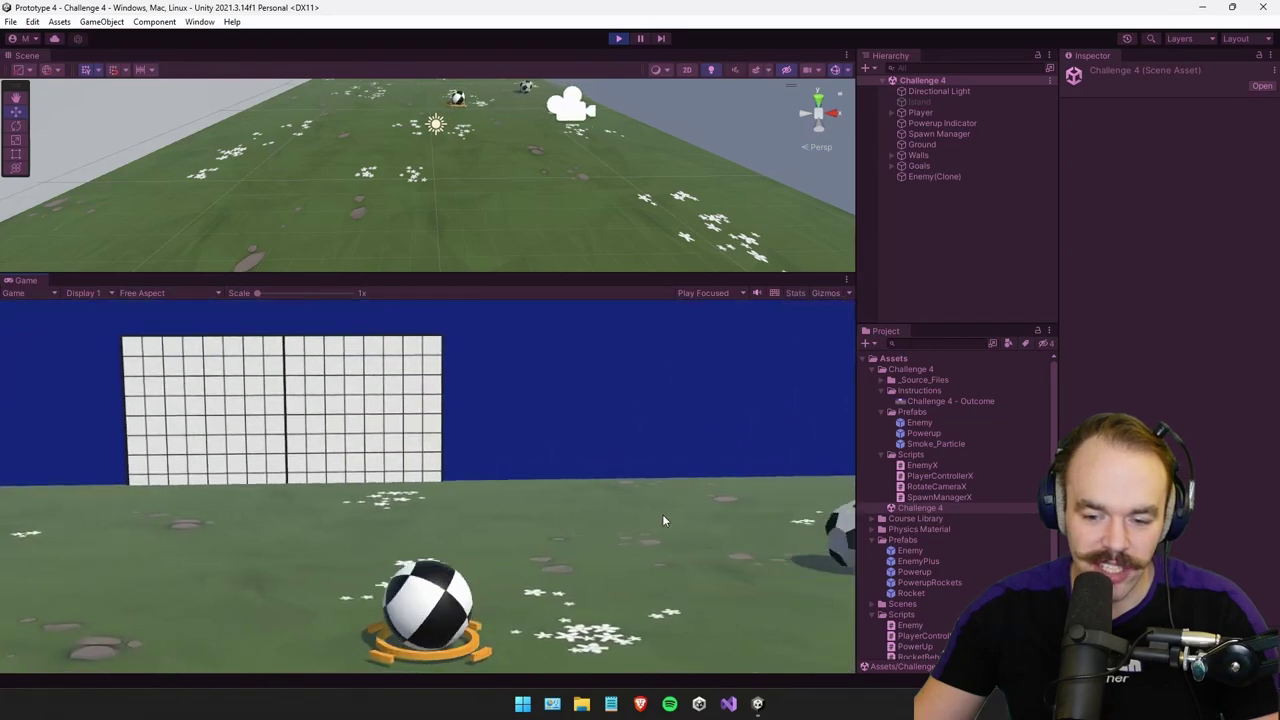
{"action": "key", "text": "d"}
{"action": "key", "text": "Left"}
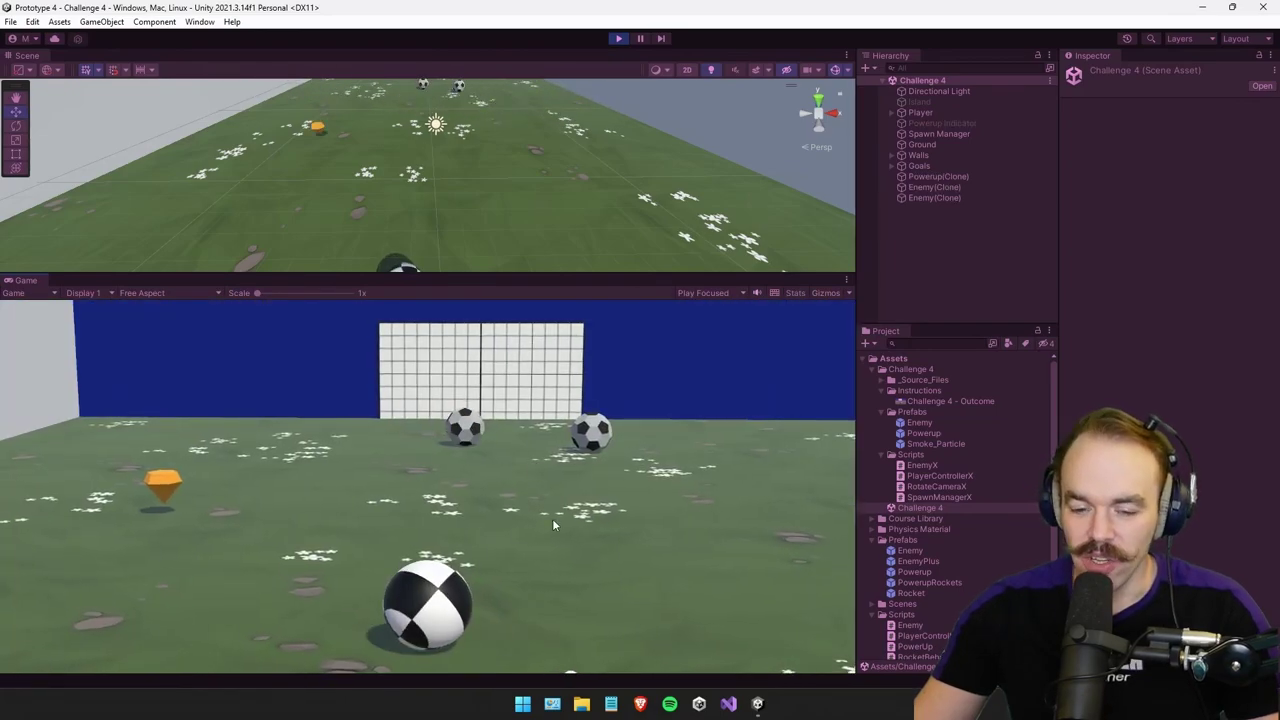
Roll toward the two enemy soccer balls of the second wave and try to knock them away.
{"action": "key", "text": "d"}
{"action": "key", "text": "w"}
{"action": "key", "text": "a"}
{"action": "key", "text": "Right"}
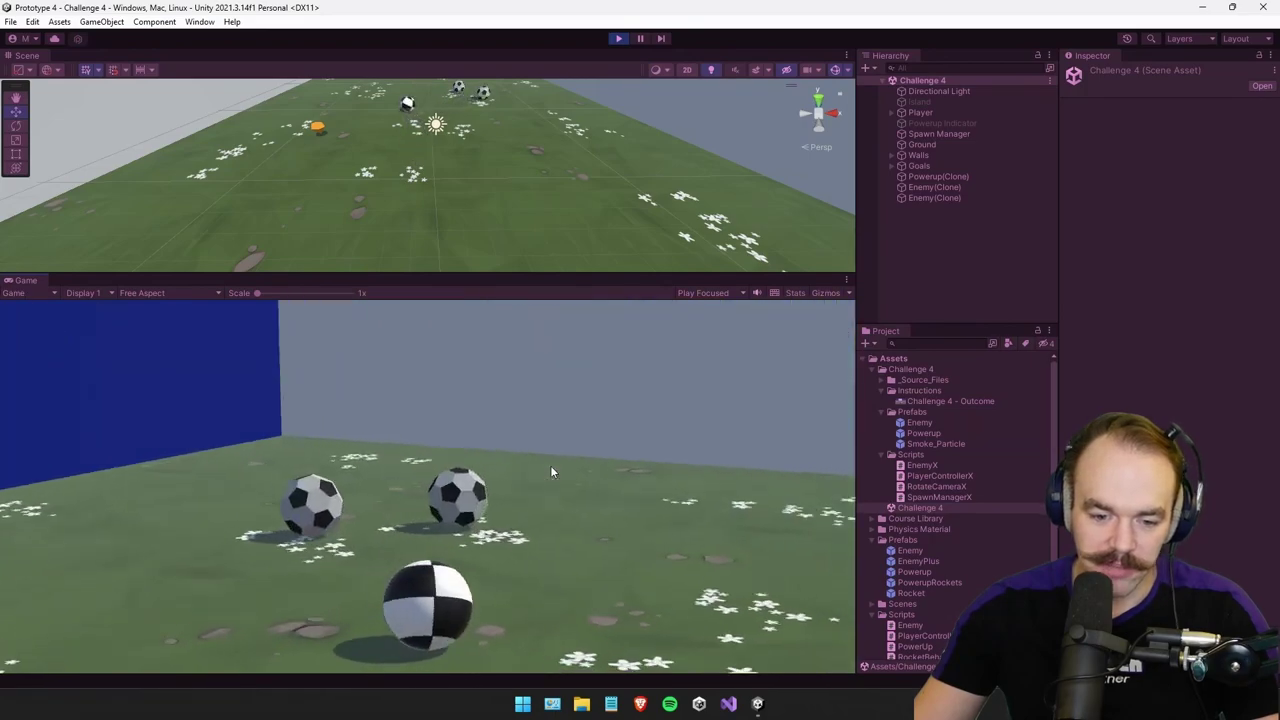
{"action": "key", "text": "a"}
{"action": "key", "text": "d"}
{"action": "key", "text": "Right"}
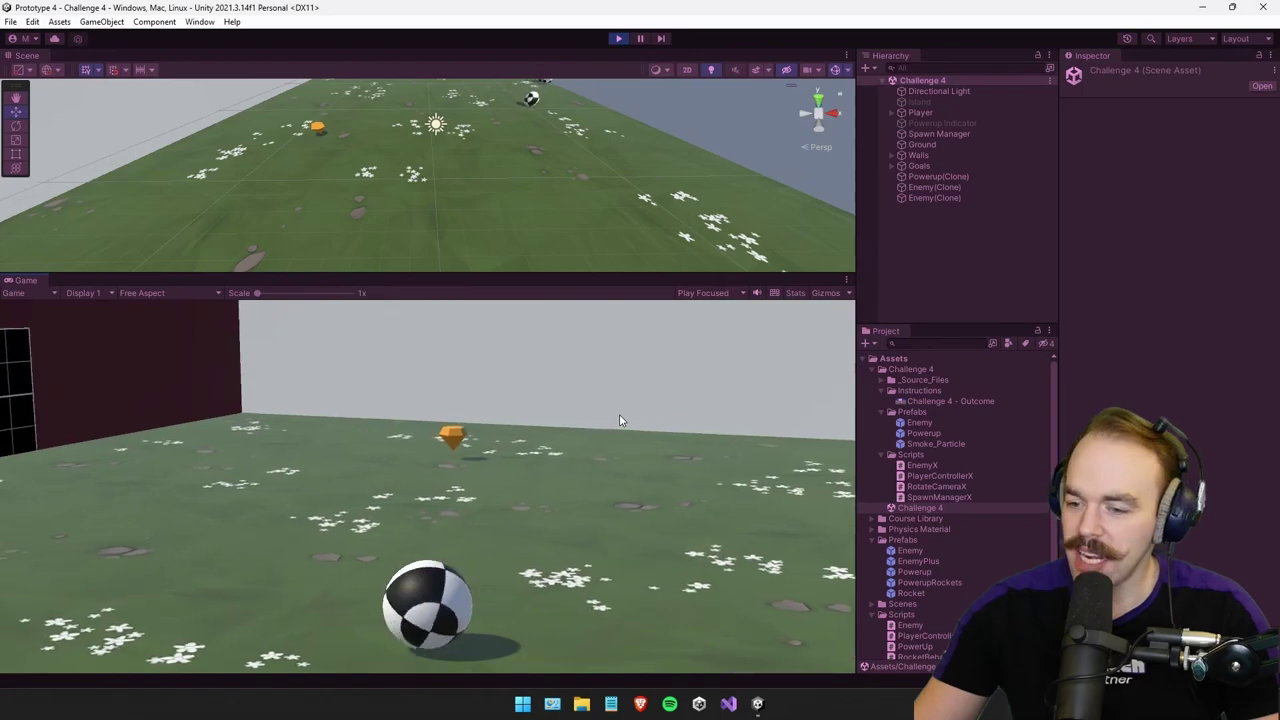
Swing the camera around the pitch and chase the enemy soccer balls between the two goals.
{"action": "key", "text": "Right"}
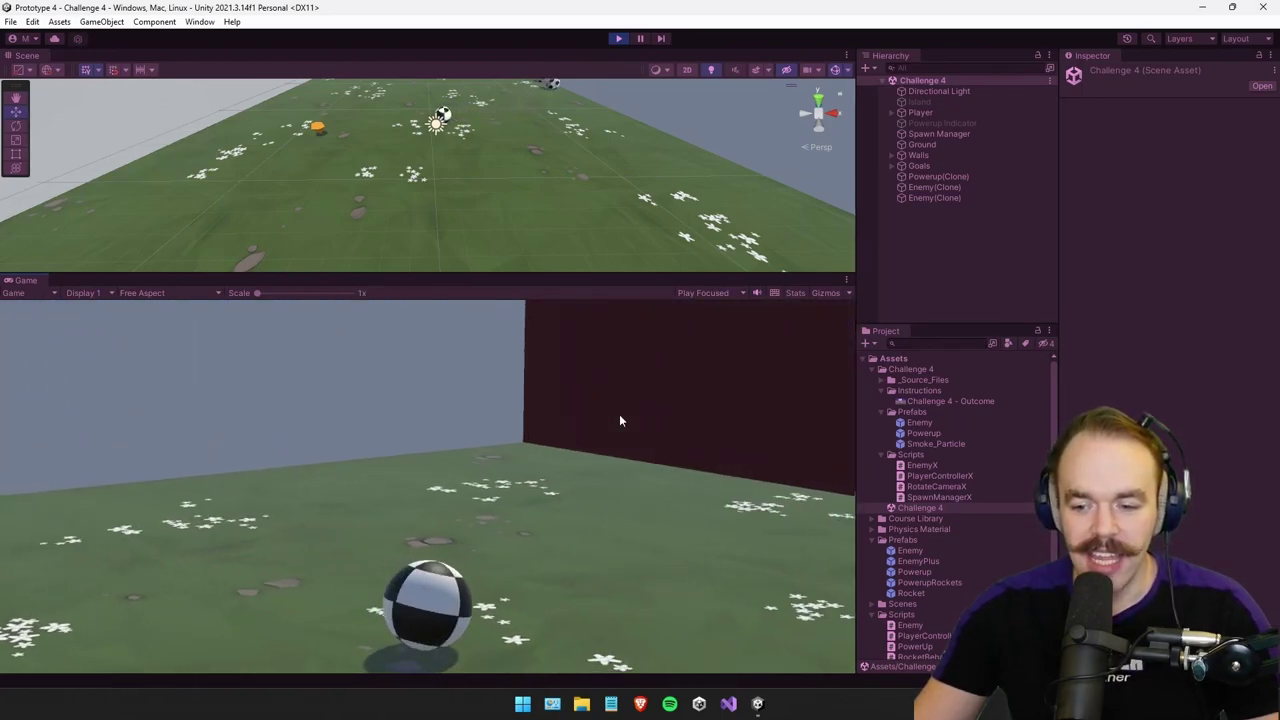
{"action": "key", "text": "Right"}
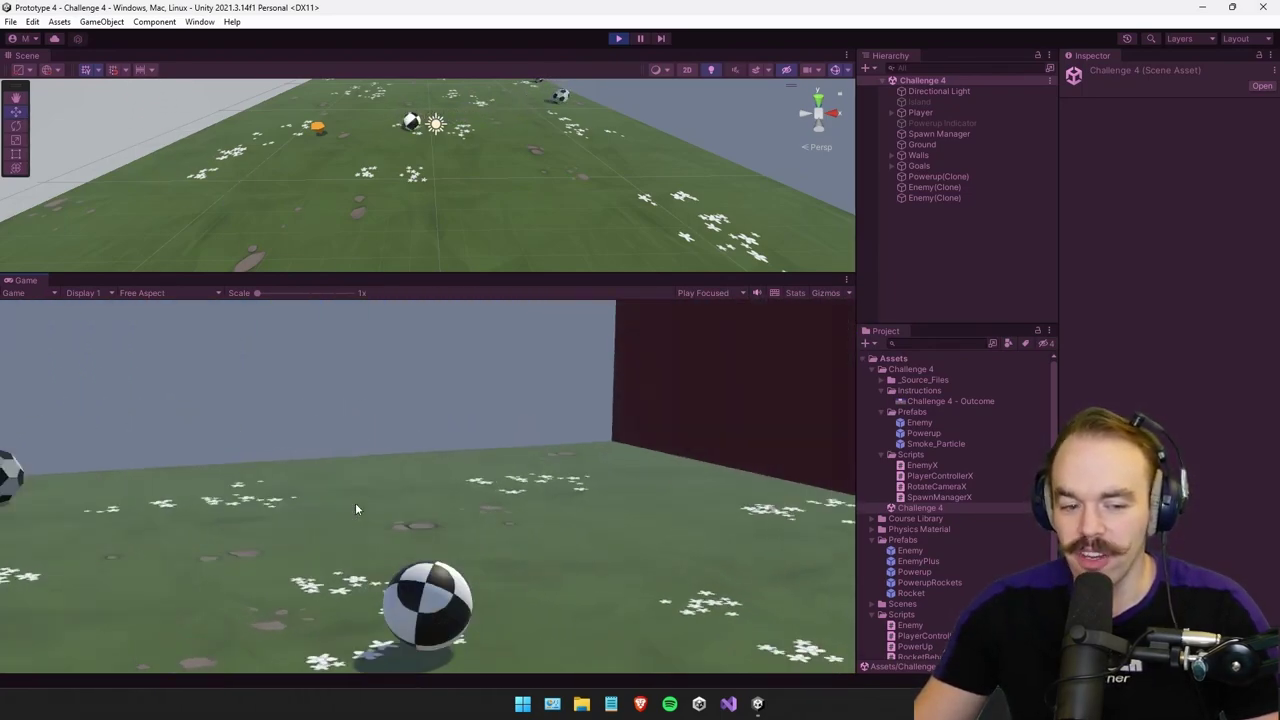
{"action": "key", "text": "Left"}
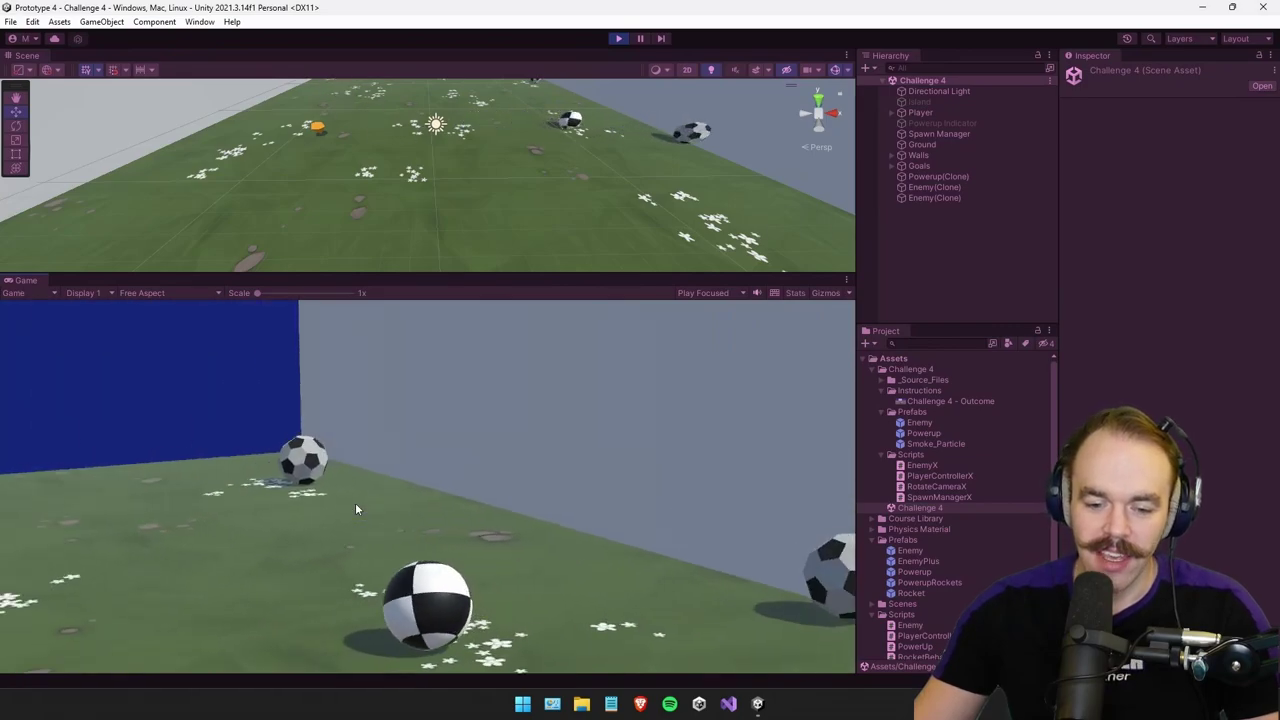
{"action": "key", "text": "Left"}
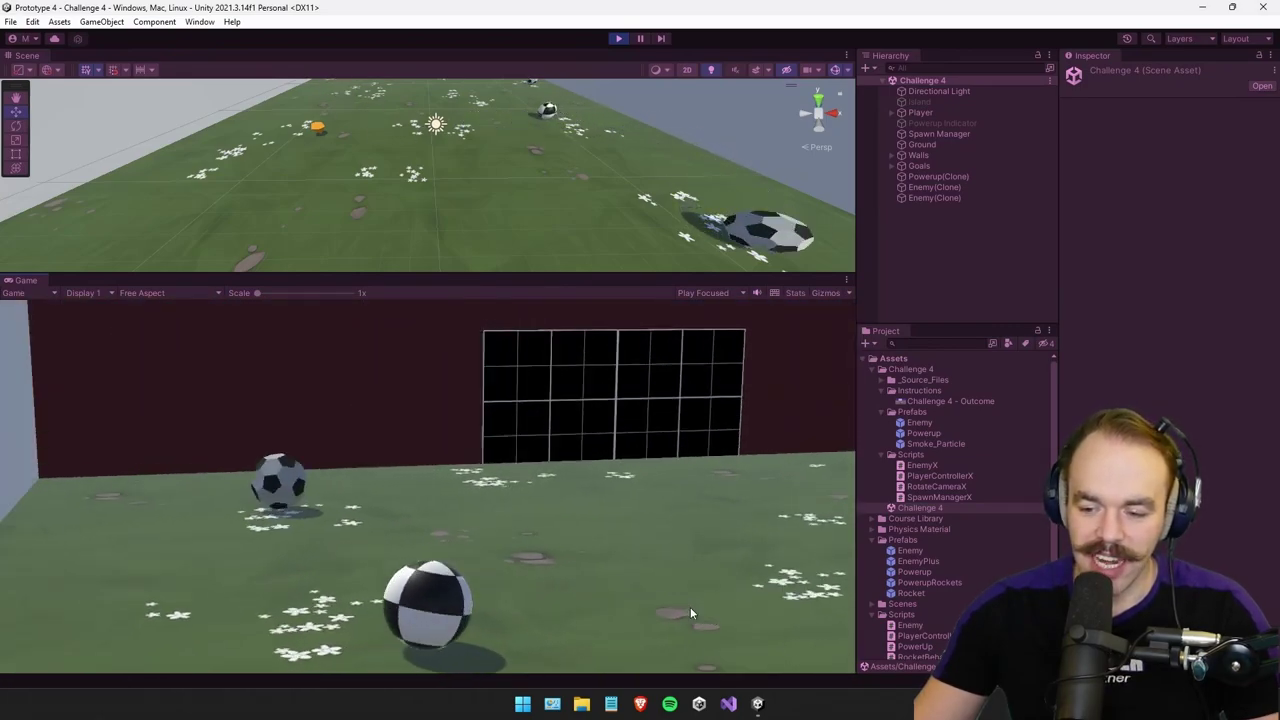
{"action": "key", "text": "Right"}
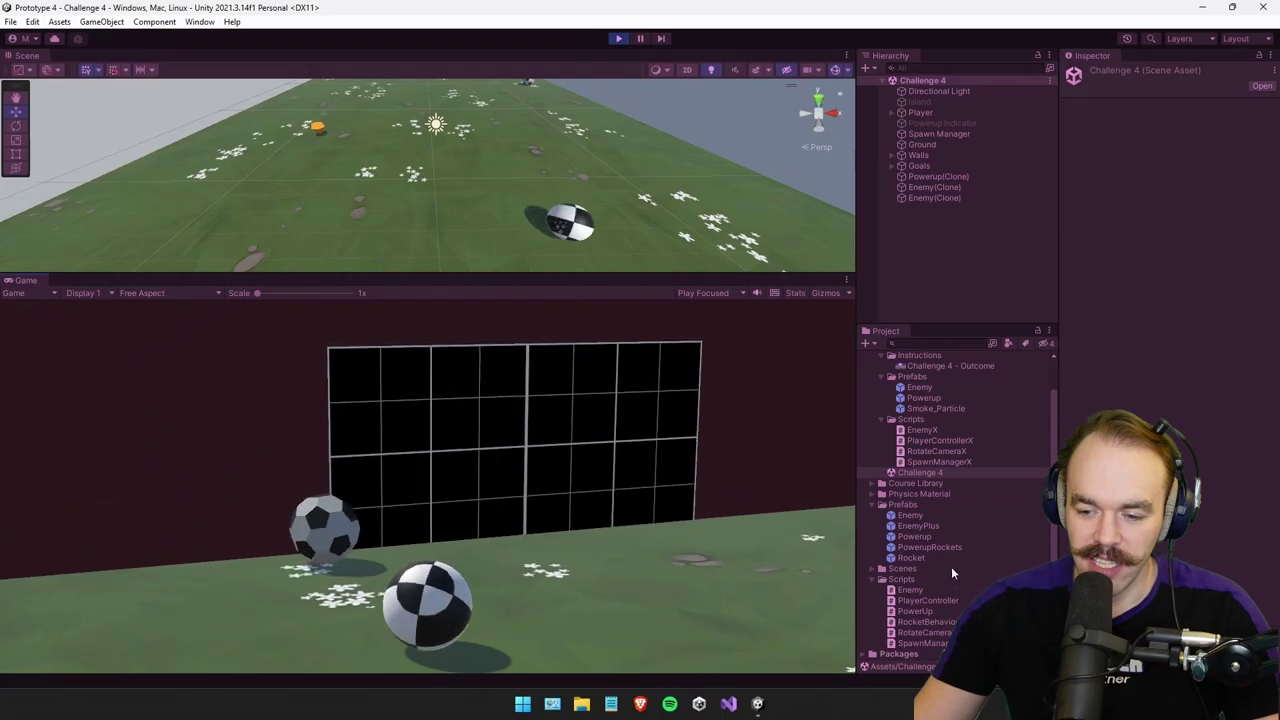
{"action": "scroll", "coordinate": [951, 560], "scroll_direction": "down", "scroll_amount": 1}
{"action": "key", "text": "Right"}
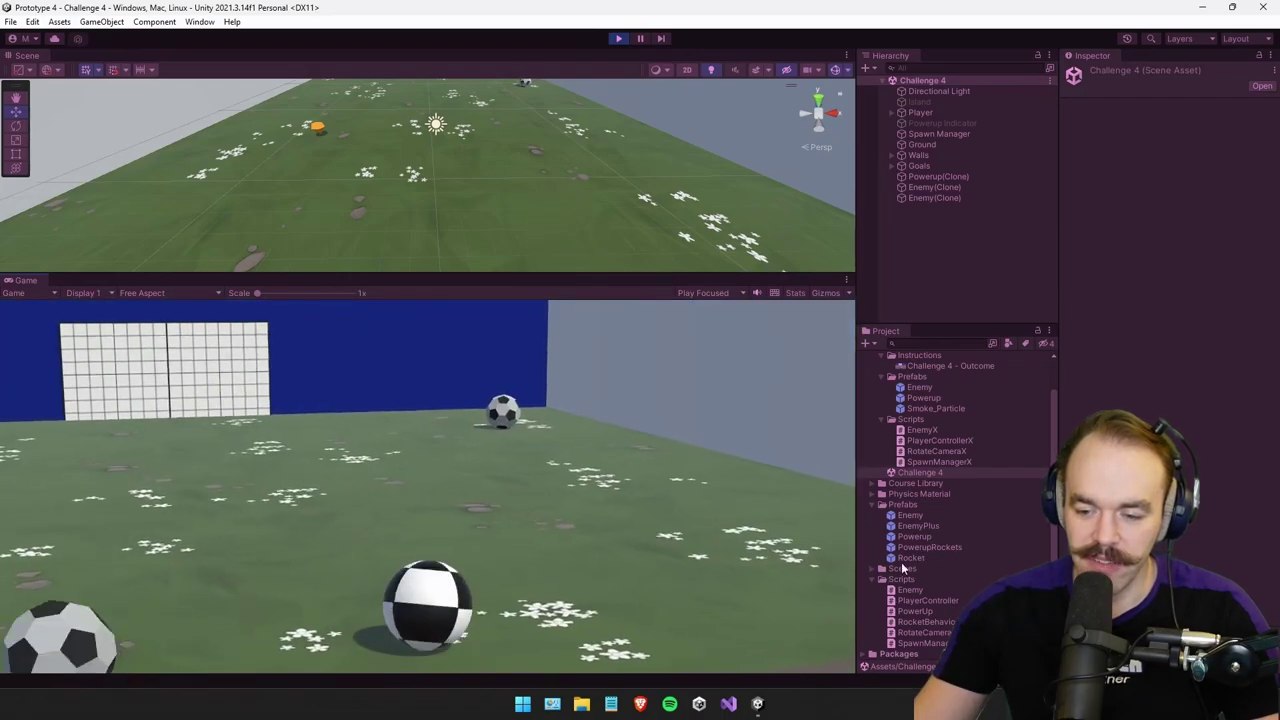
{"action": "key", "text": "Right"}
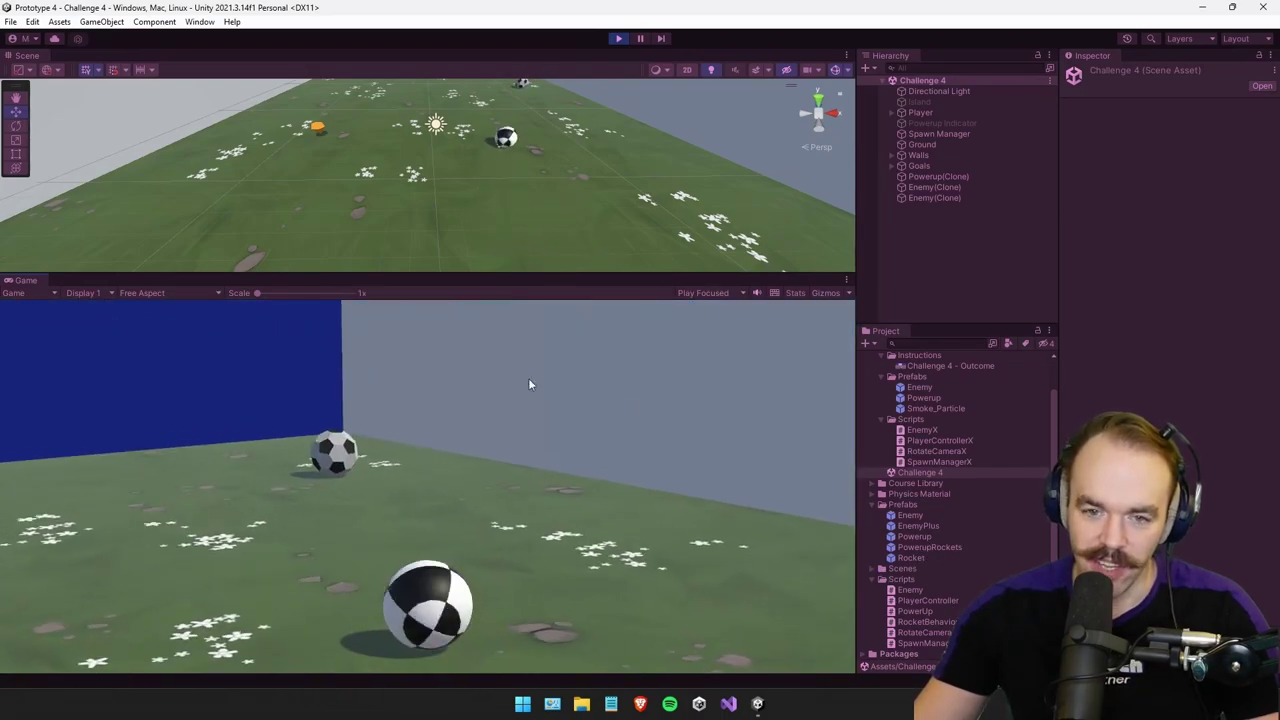
Swing the camera around the player ball to follow the enemy soccer ball toward the dark goal.
{"action": "key", "text": "Left"}
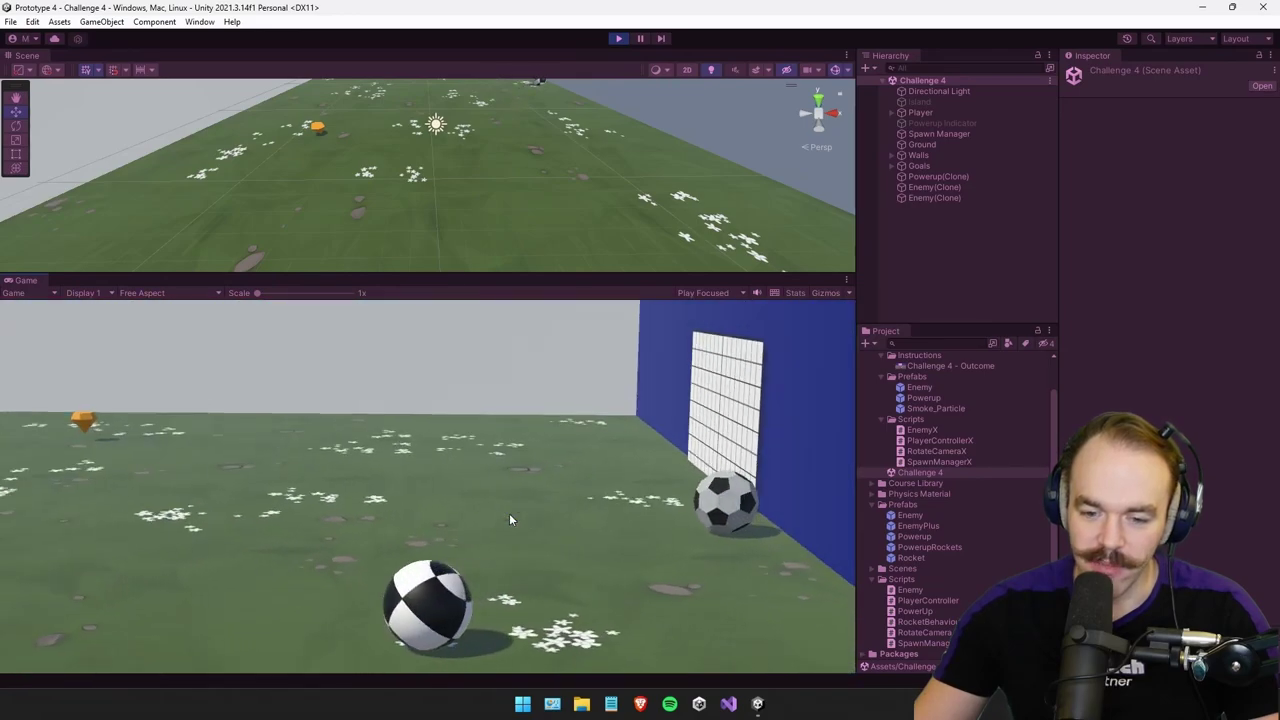
{"action": "key", "text": "Left"}
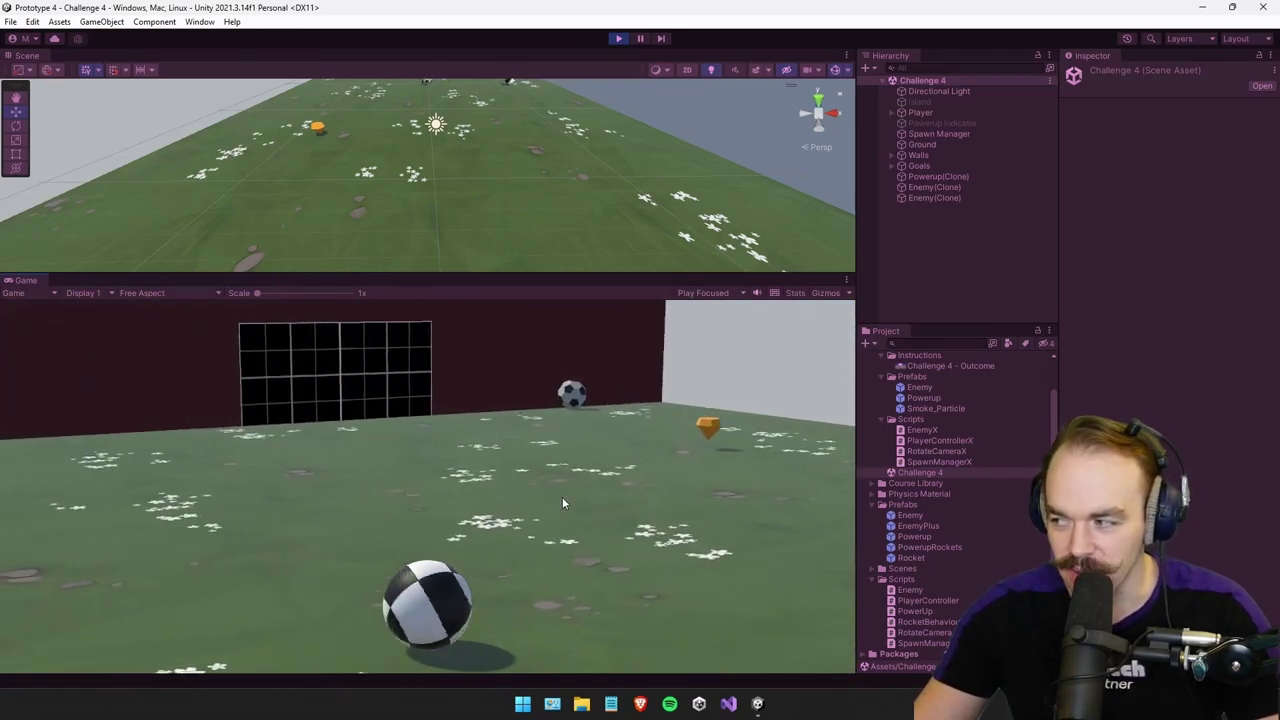
{"action": "key", "text": "Right"}
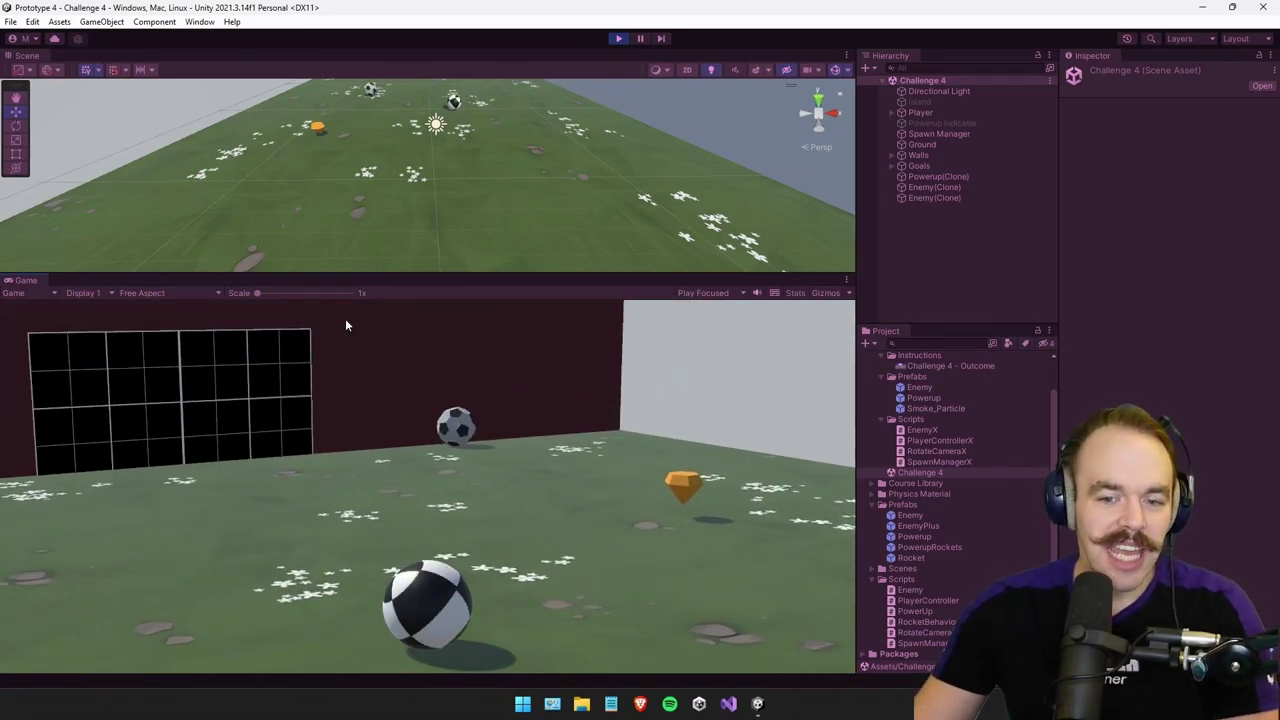
{"action": "key", "text": "Right"}
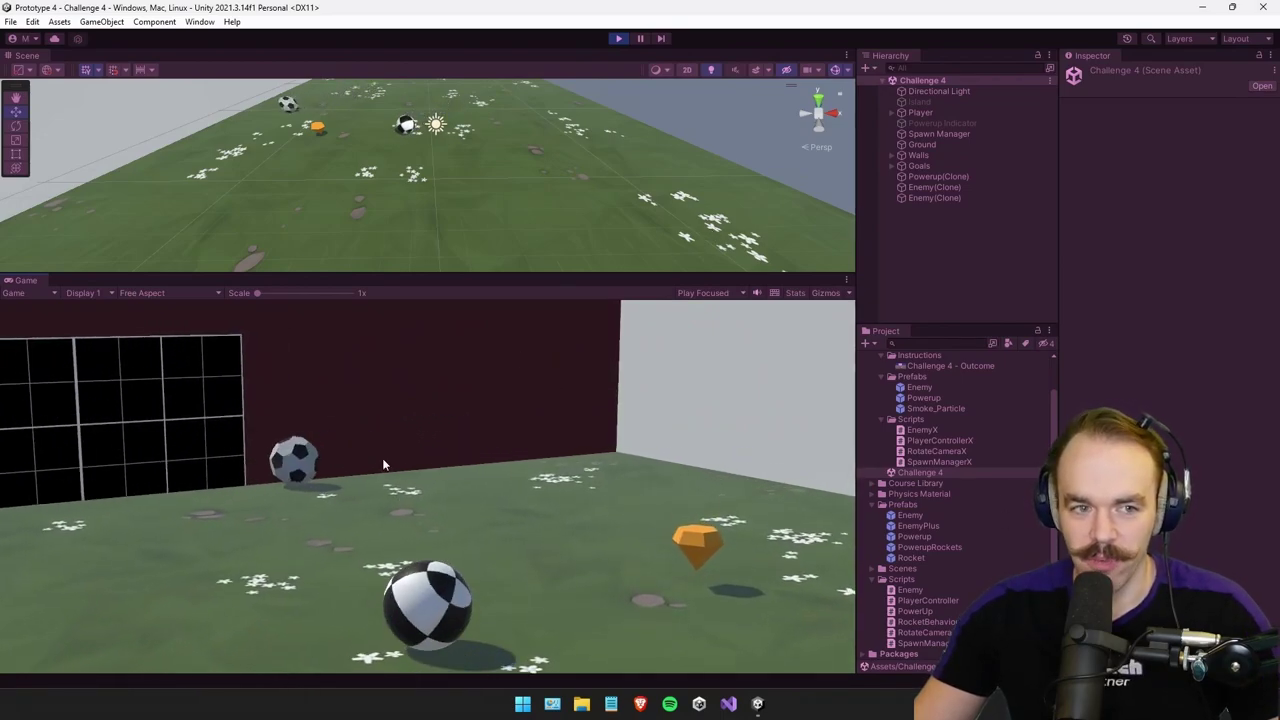
{"action": "key", "text": "Right"}
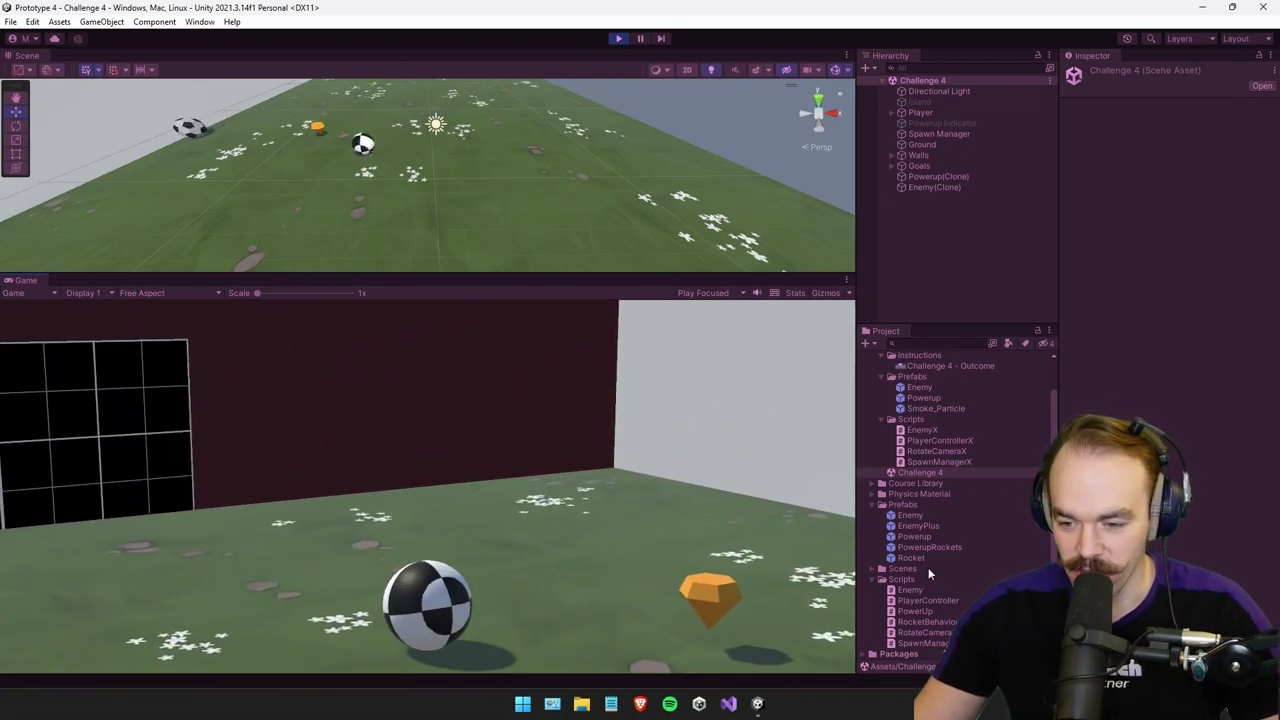
{"action": "key", "text": "Right"}
Open the Prototype 4 scene from the Scenes folder and look through the project's prefabs and scripts.
{"action": "left_click", "coordinate": [870, 569]}
{"action": "double_click", "coordinate": [937, 577]}
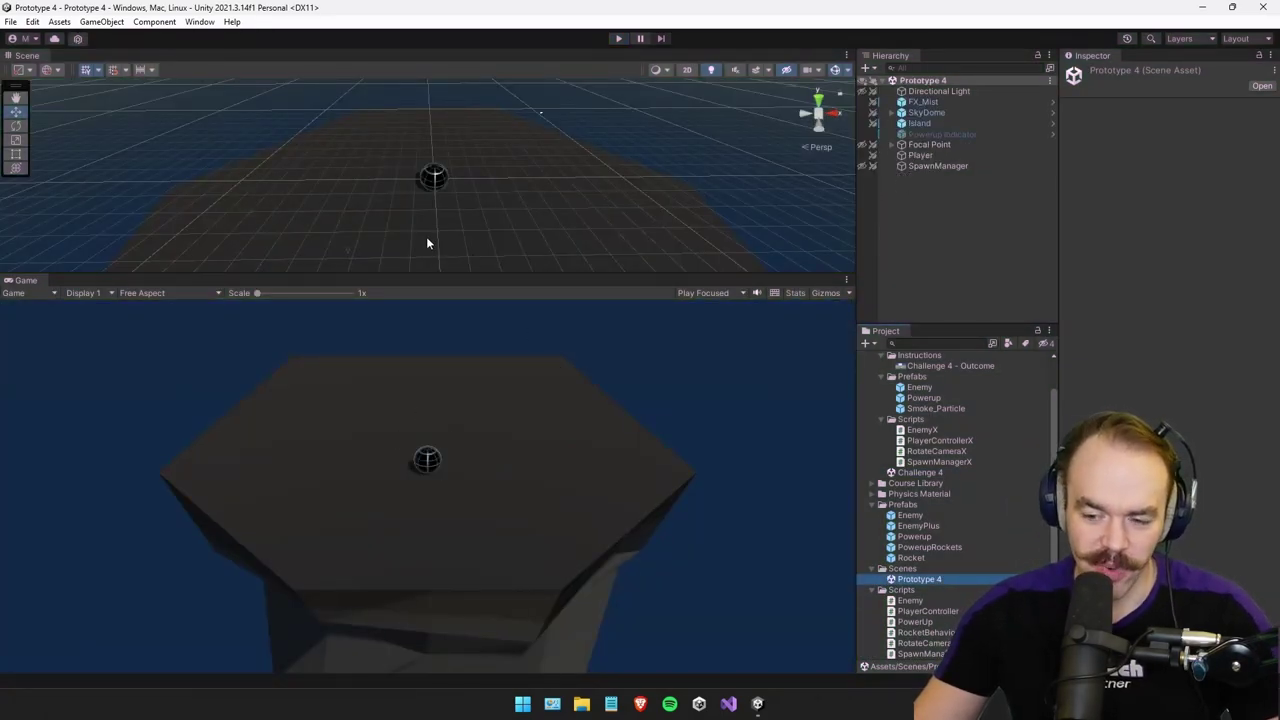
{"action": "scroll", "coordinate": [955, 492], "scroll_direction": "up", "scroll_amount": 2}
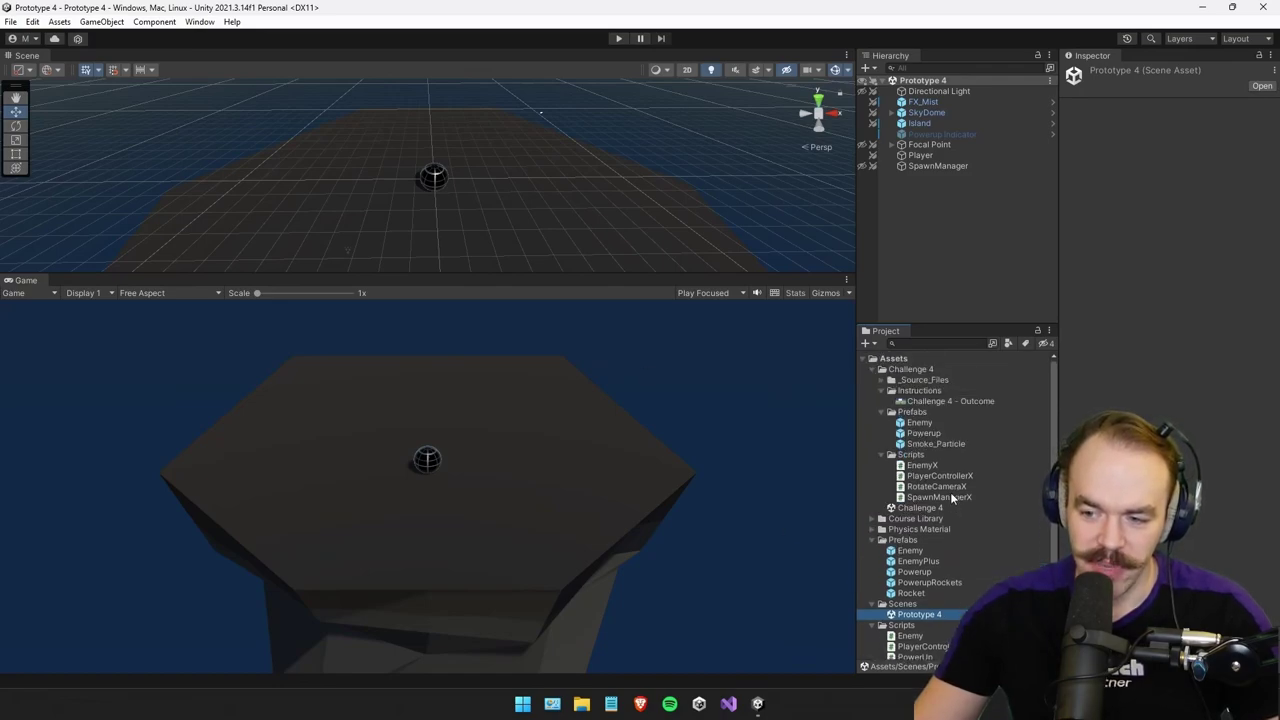
{"action": "scroll", "coordinate": [953, 497], "scroll_direction": "down", "scroll_amount": 2}
{"action": "scroll", "coordinate": [957, 490], "scroll_direction": "up", "scroll_amount": 2}
{"action": "scroll", "coordinate": [958, 487], "scroll_direction": "down", "scroll_amount": 2}
{"action": "scroll", "coordinate": [959, 484], "scroll_direction": "up", "scroll_amount": 2}
{"action": "scroll", "coordinate": [959, 484], "scroll_direction": "down", "scroll_amount": 2}
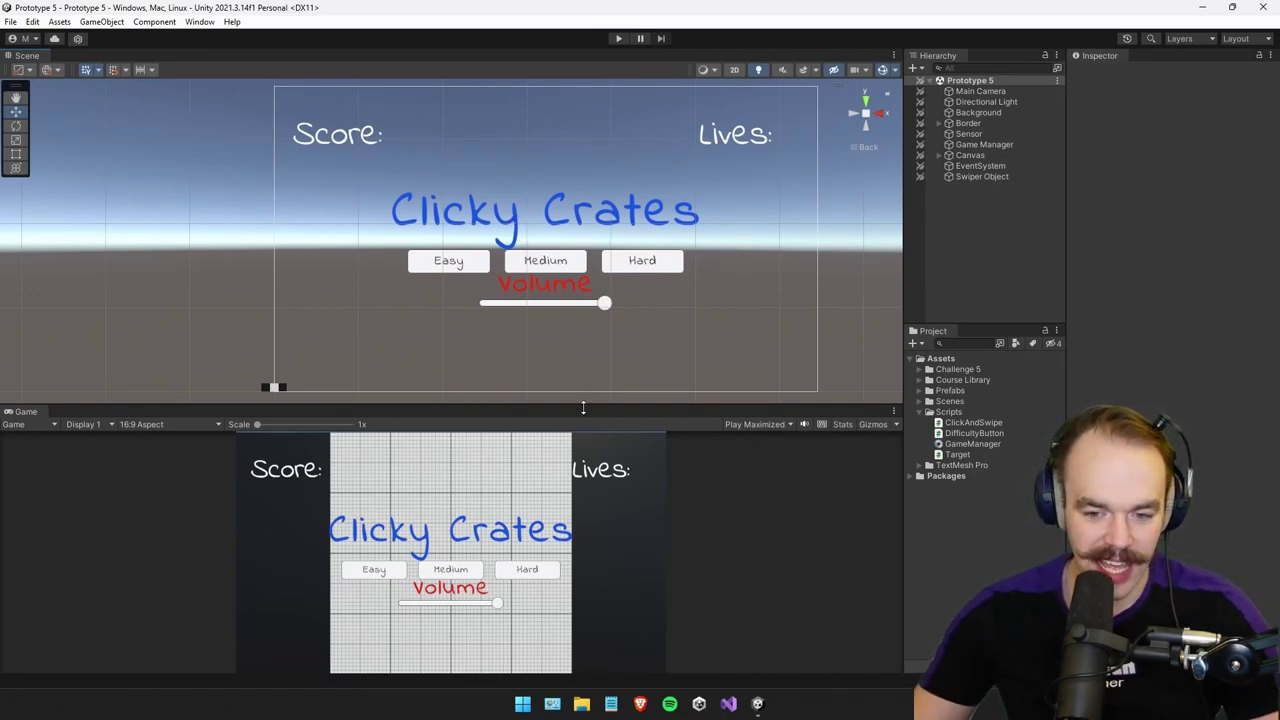
Enlarge the Game view of the Prototype 5 project and show the Target script in the Inspector.
{"action": "left_click_drag", "start_coordinate": [584, 407], "coordinate": [607, 366]}
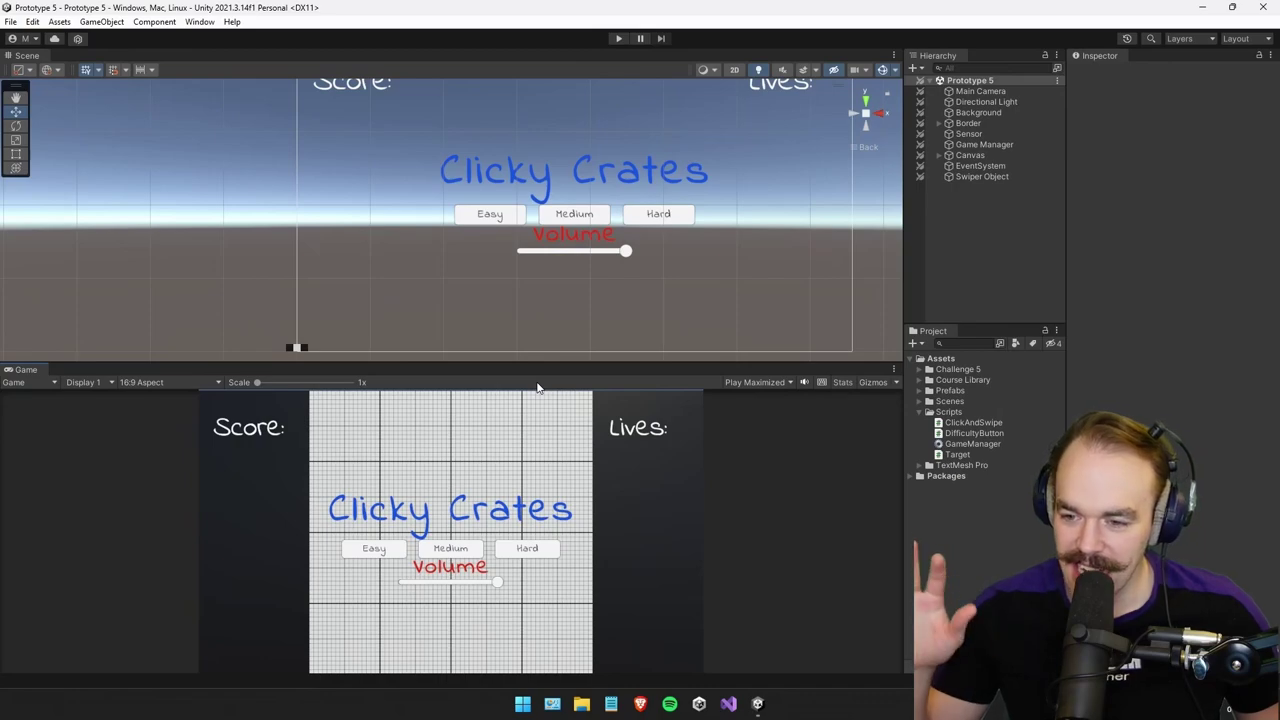
{"action": "left_click", "coordinate": [957, 454]}
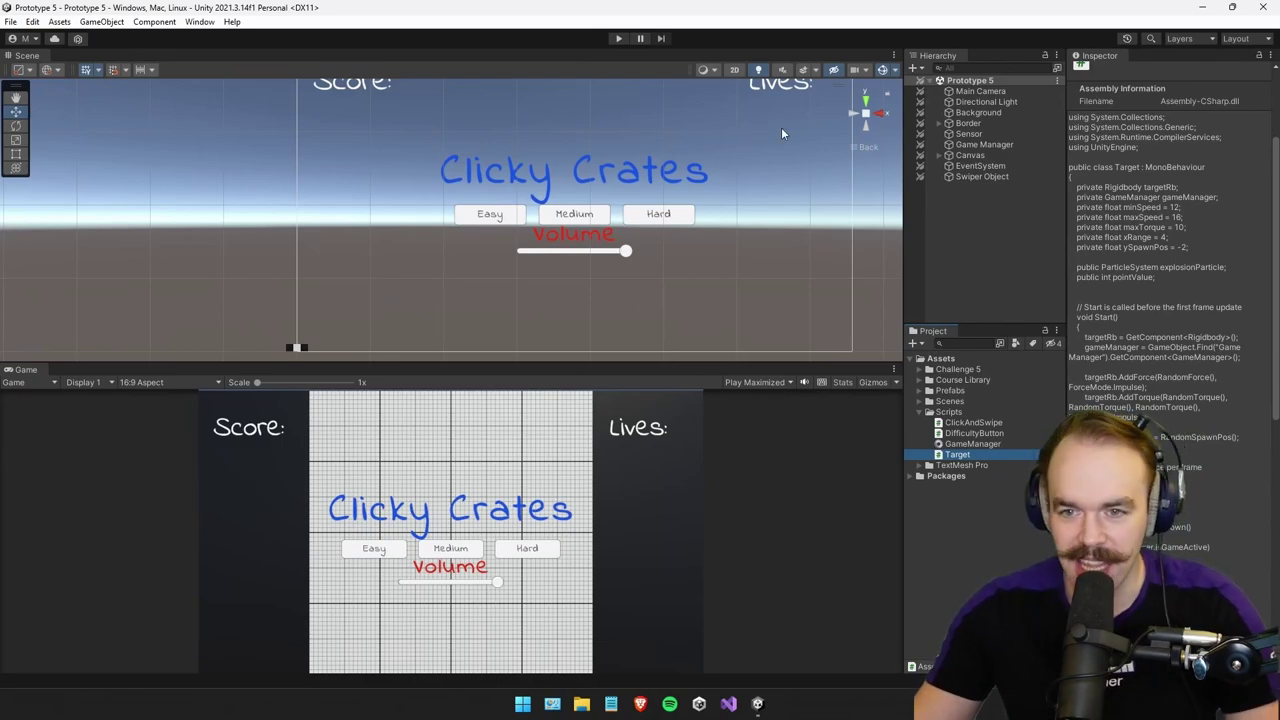
Play-test Clicky Crates on Easy and Medium by swiping across the flying targets, and exit Play mode.
{"action": "left_click", "coordinate": [618, 38]}
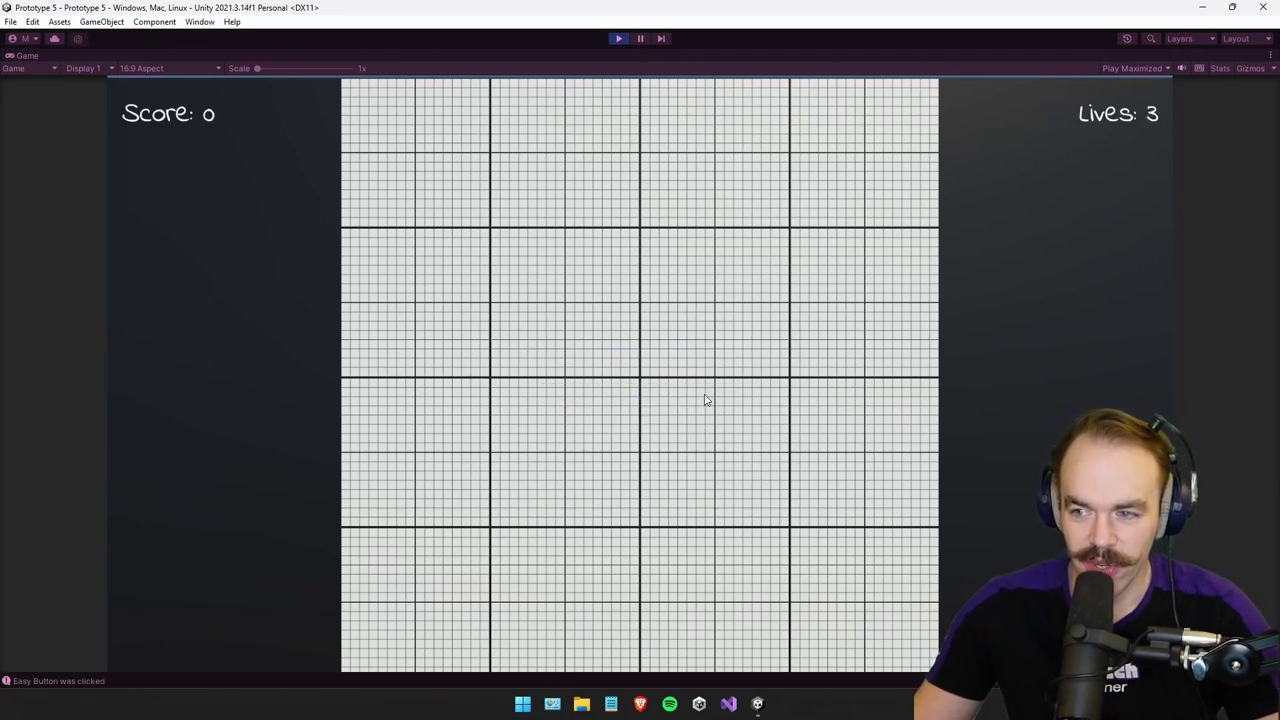
{"action": "mouse_move", "coordinate": [761, 328]}
{"action": "left_mouse_down"}
{"action": "mouse_move", "coordinate": [786, 208]}
{"action": "mouse_move", "coordinate": [774, 172]}
{"action": "mouse_move", "coordinate": [769, 336]}
{"action": "mouse_move", "coordinate": [580, 357]}
{"action": "mouse_move", "coordinate": [594, 250]}
{"action": "mouse_move", "coordinate": [494, 360]}
{"action": "mouse_move", "coordinate": [509, 117]}
{"action": "mouse_move", "coordinate": [811, 466]}
{"action": "left_mouse_up"}
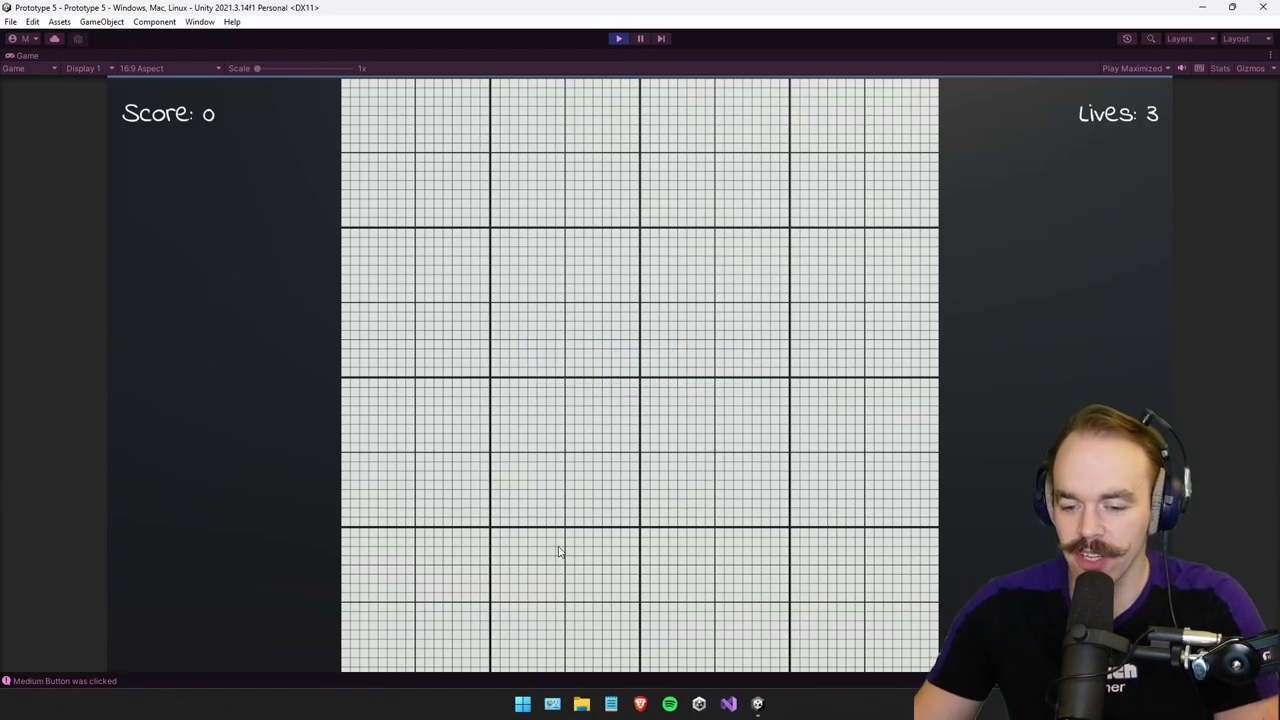
{"action": "left_click_drag", "start_coordinate": [486, 220], "coordinate": [557, 220]}
{"action": "mouse_move", "coordinate": [800, 137]}
{"action": "left_mouse_down"}
{"action": "mouse_move", "coordinate": [717, 114]}
{"action": "mouse_move", "coordinate": [357, 392]}
{"action": "mouse_move", "coordinate": [586, 537]}
{"action": "mouse_move", "coordinate": [663, 543]}
{"action": "mouse_move", "coordinate": [693, 582]}
{"action": "mouse_move", "coordinate": [683, 566]}
{"action": "mouse_move", "coordinate": [613, 563]}
{"action": "left_mouse_up"}
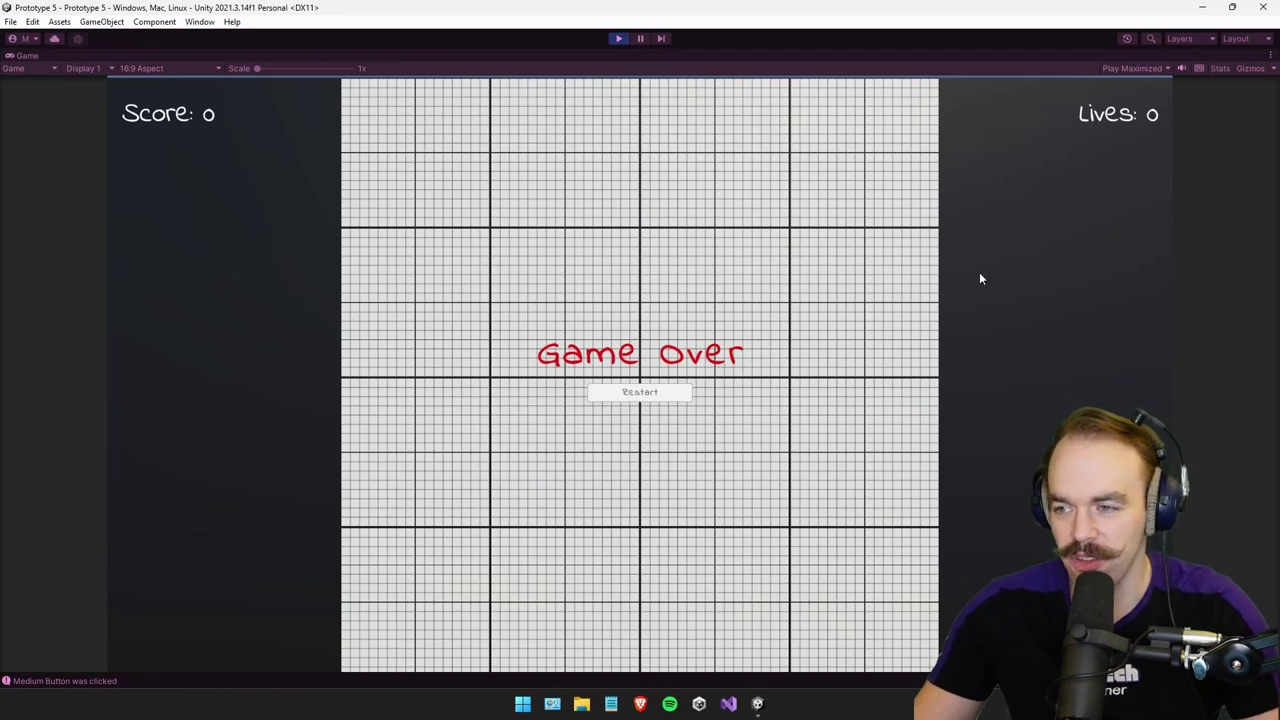
{"action": "left_click", "coordinate": [619, 39]}
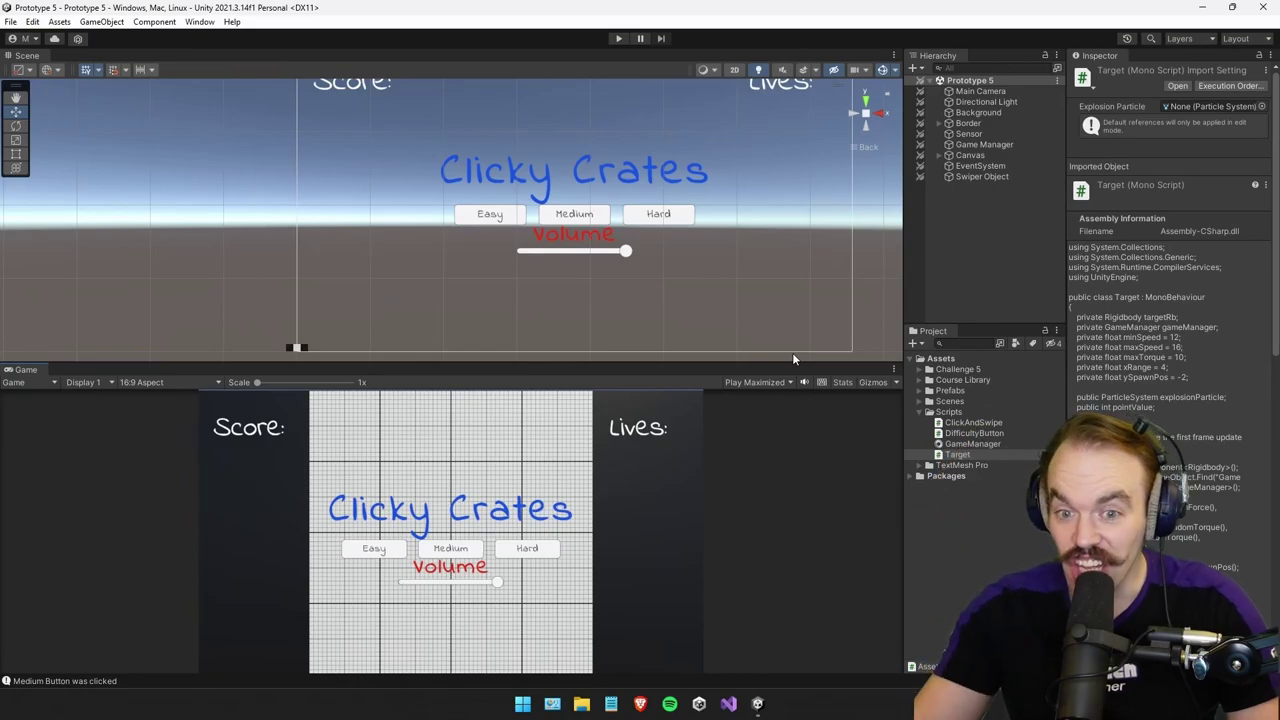
Run Clicky Crates once more on Easy, swipe at the thrown crates until the round ends and stop the game.
{"action": "middle_click_drag", "start_coordinate": [605, 136], "coordinate": [578, 164]}
{"action": "scroll", "coordinate": [738, 267], "scroll_direction": "up", "scroll_amount": 1}
{"action": "key", "text": "ctrl+p"}
{"action": "left_click", "coordinate": [560, 392]}
{"action": "mouse_move", "coordinate": [760, 388]}
{"action": "left_mouse_down"}
{"action": "mouse_move", "coordinate": [549, 378]}
{"action": "mouse_move", "coordinate": [686, 221]}
{"action": "left_mouse_up"}
{"action": "mouse_move", "coordinate": [640, 285]}
{"action": "left_mouse_down"}
{"action": "mouse_move", "coordinate": [463, 206]}
{"action": "mouse_move", "coordinate": [753, 451]}
{"action": "mouse_move", "coordinate": [766, 243]}
{"action": "mouse_move", "coordinate": [777, 237]}
{"action": "mouse_move", "coordinate": [471, 263]}
{"action": "mouse_move", "coordinate": [617, 349]}
{"action": "mouse_move", "coordinate": [790, 215]}
{"action": "mouse_move", "coordinate": [943, 186]}
{"action": "mouse_move", "coordinate": [662, 343]}
{"action": "mouse_move", "coordinate": [690, 340]}
{"action": "mouse_move", "coordinate": [583, 326]}
{"action": "left_mouse_up"}
{"action": "mouse_move", "coordinate": [749, 286]}
{"action": "left_mouse_down"}
{"action": "mouse_move", "coordinate": [520, 339]}
{"action": "mouse_move", "coordinate": [865, 156]}
{"action": "mouse_move", "coordinate": [897, 417]}
{"action": "mouse_move", "coordinate": [443, 394]}
{"action": "mouse_move", "coordinate": [514, 329]}
{"action": "mouse_move", "coordinate": [757, 173]}
{"action": "left_mouse_up"}
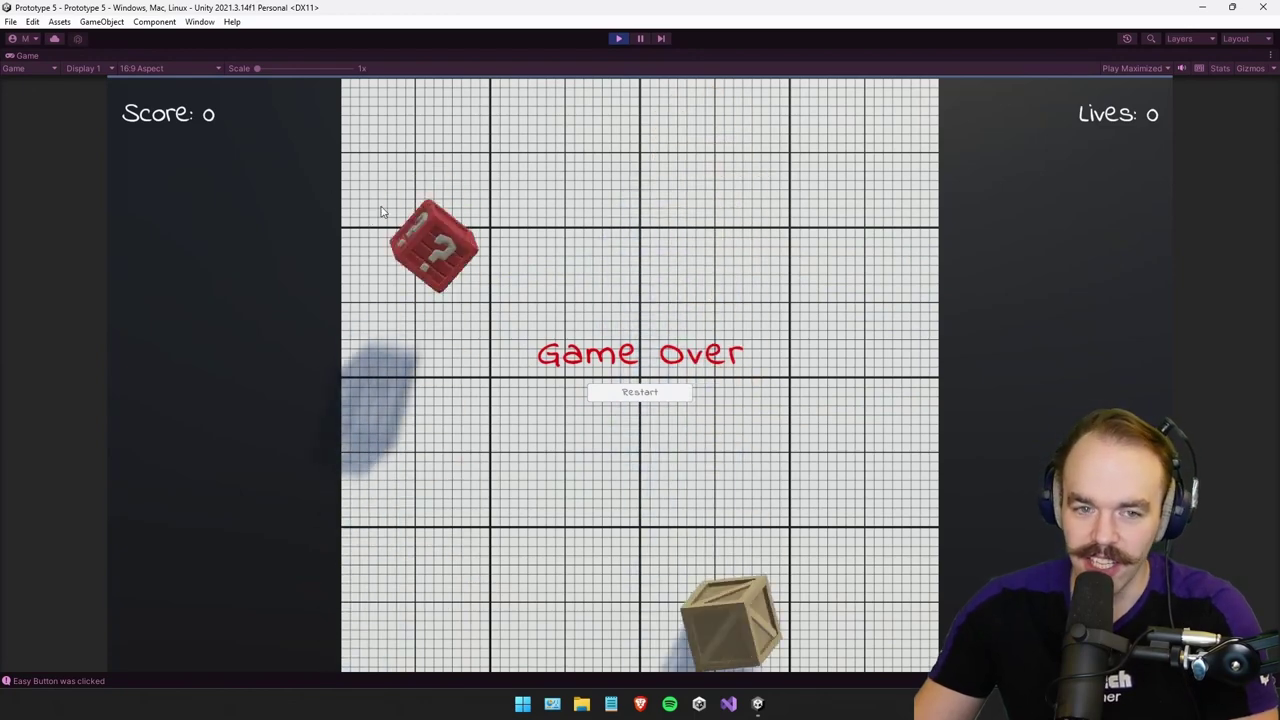
{"action": "left_click", "coordinate": [618, 39]}
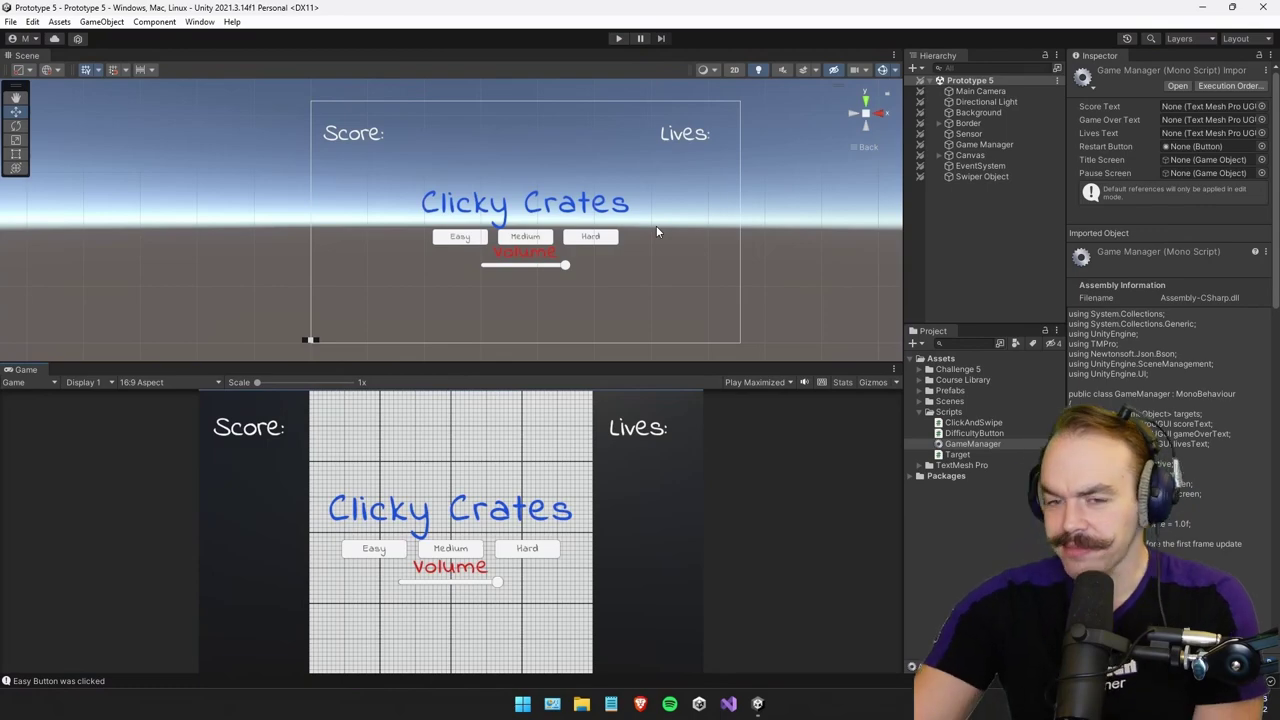
Close the Prototype 5 project and review the XP levels, badges and completed courses on the Unity Learn activity page.
{"action": "left_click", "coordinate": [1262, 7]}
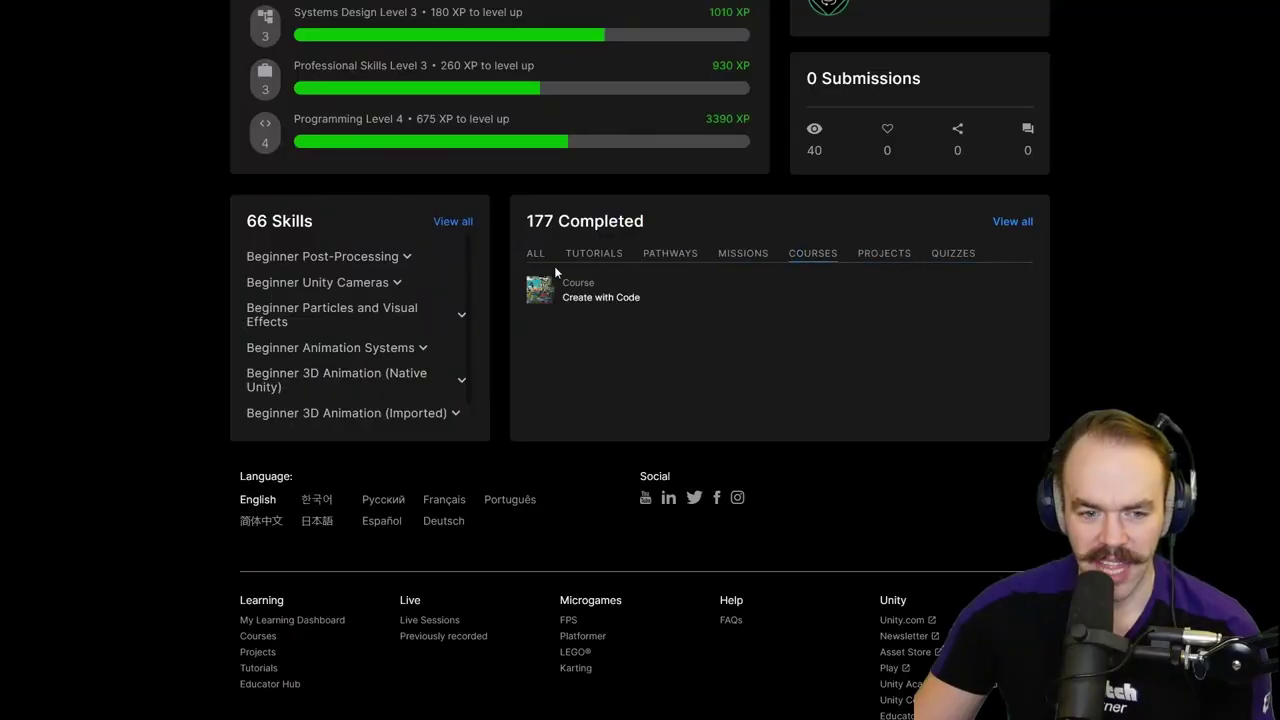
{"action": "scroll", "coordinate": [471, 330], "scroll_direction": "up", "scroll_amount": 3}
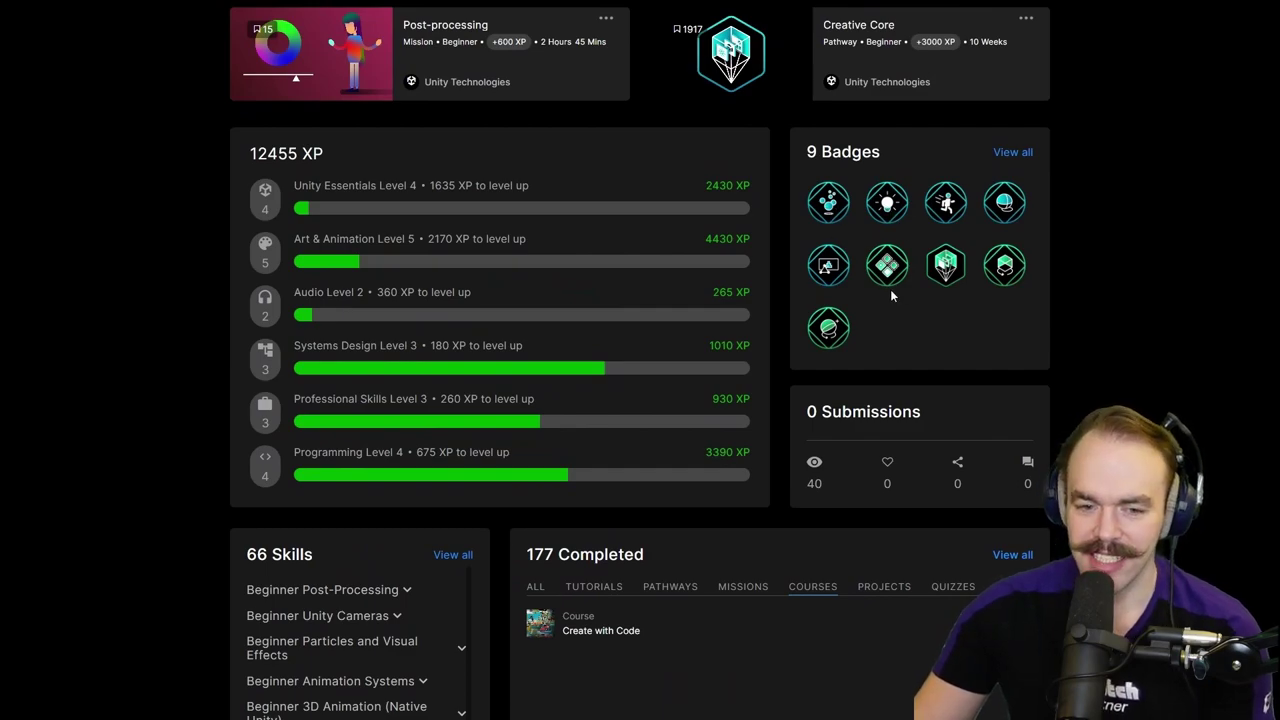
{"action": "scroll", "coordinate": [884, 293], "scroll_direction": "up", "scroll_amount": 4}
{"action": "scroll", "coordinate": [782, 394], "scroll_direction": "down", "scroll_amount": 2}
{"action": "scroll", "coordinate": [782, 394], "scroll_direction": "down", "scroll_amount": 1}
{"action": "scroll", "coordinate": [673, 390], "scroll_direction": "up", "scroll_amount": 3}
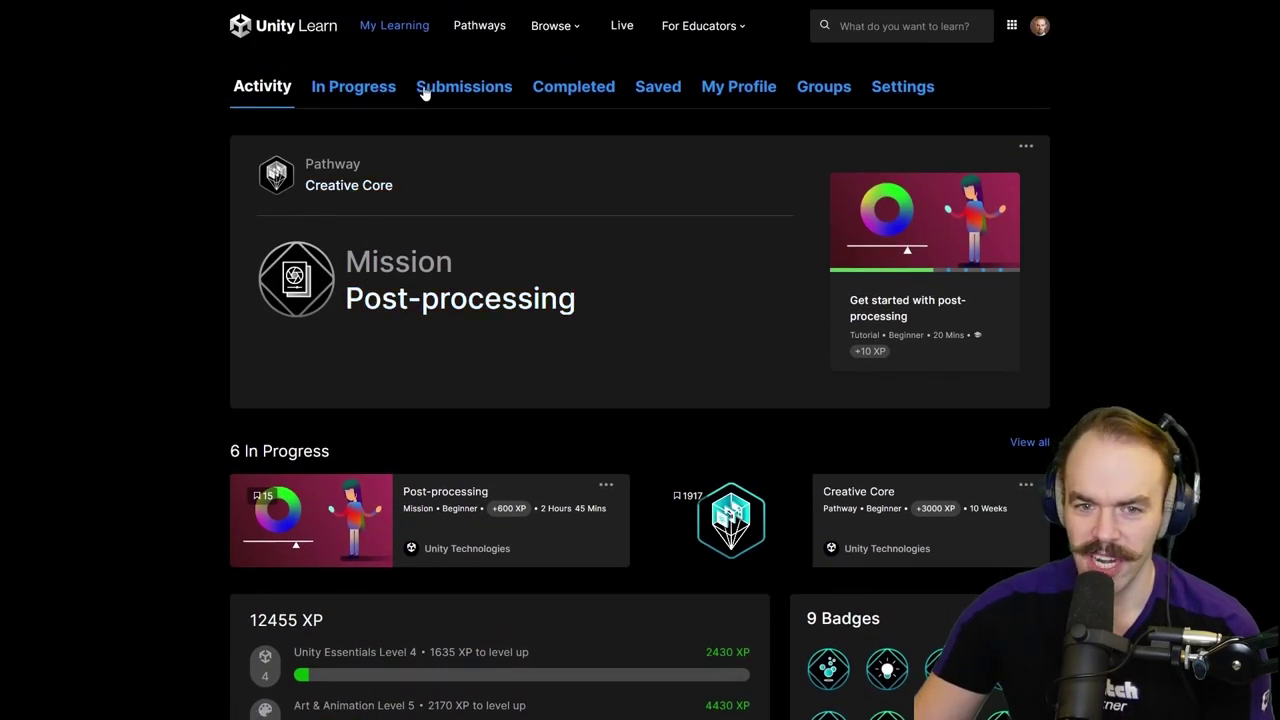
Open the Unity Learn Pathways page and highlight the title and description of the Unity Essentials pathway.
{"action": "left_click", "coordinate": [481, 27]}
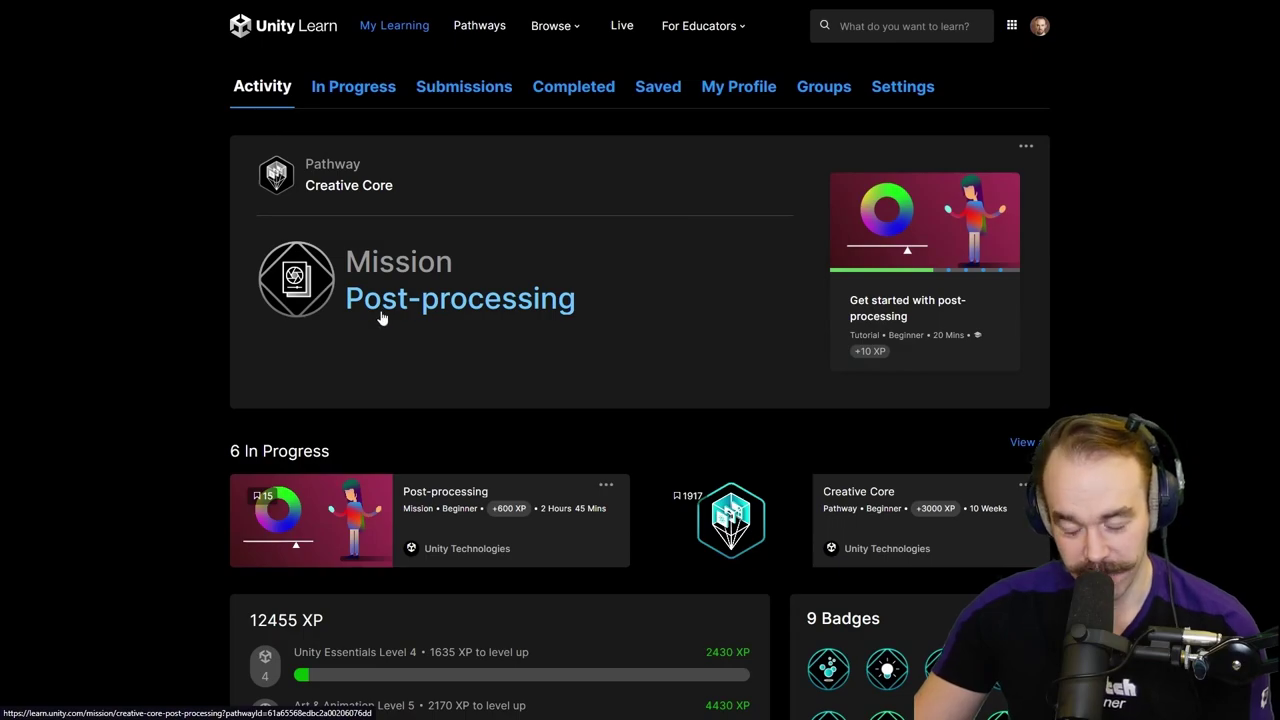
{"action": "scroll", "coordinate": [343, 363], "scroll_direction": "down", "scroll_amount": 4}
{"action": "scroll", "coordinate": [343, 363], "scroll_direction": "down", "scroll_amount": 1}
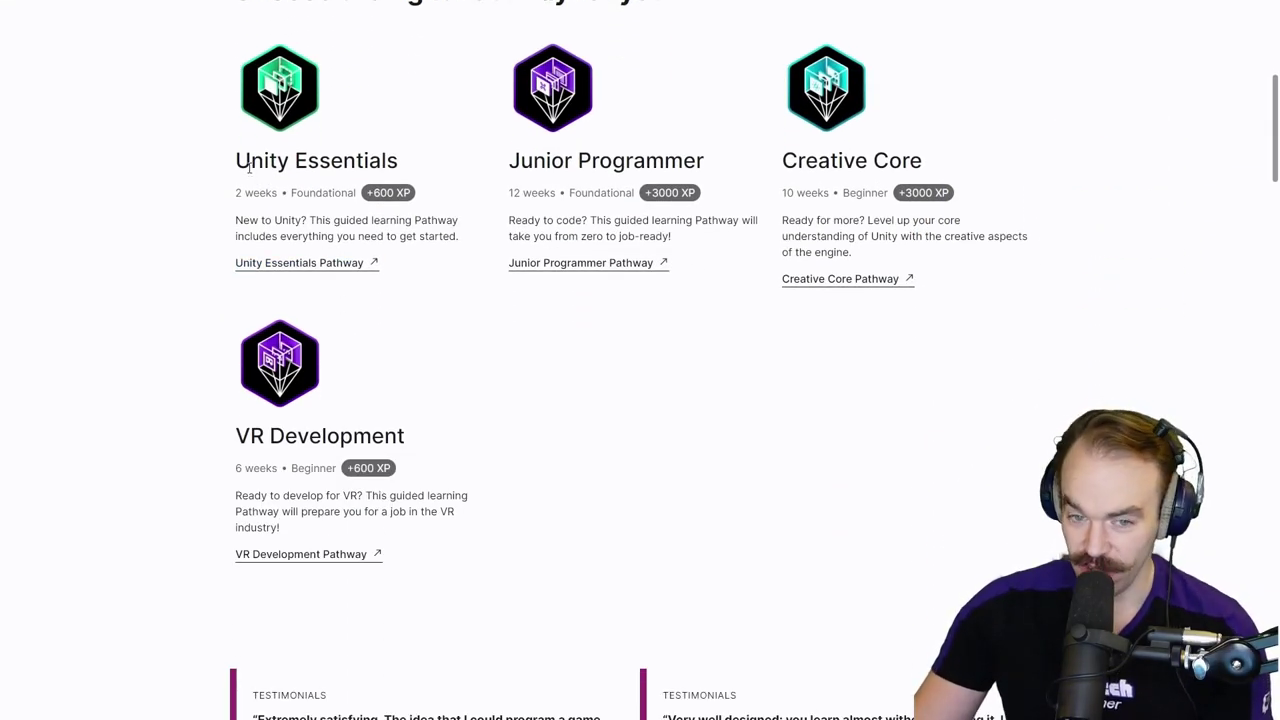
{"action": "left_click_drag", "start_coordinate": [238, 160], "coordinate": [344, 160]}
{"action": "left_click", "coordinate": [348, 160]}
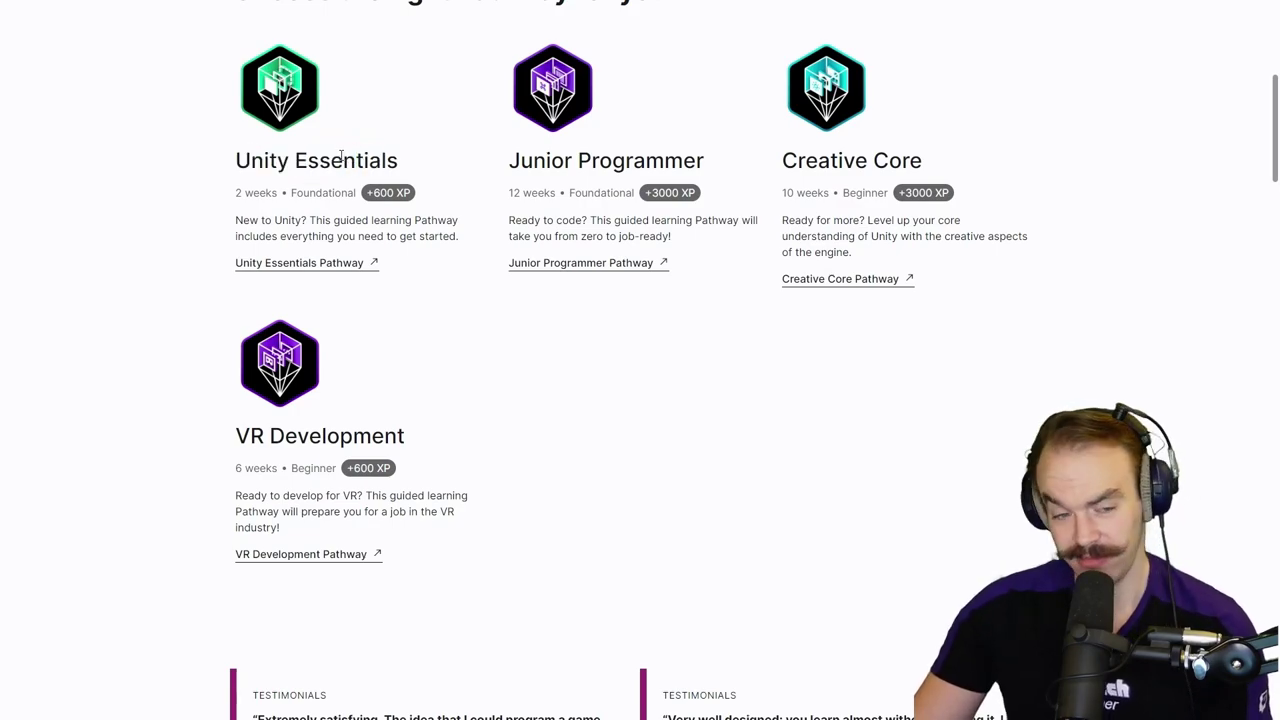
{"action": "left_click_drag", "start_coordinate": [237, 160], "coordinate": [355, 160]}
{"action": "mouse_move", "coordinate": [243, 220]}
{"action": "left_mouse_down"}
{"action": "mouse_move", "coordinate": [386, 220]}
{"action": "mouse_move", "coordinate": [250, 236]}
{"action": "left_mouse_up"}
{"action": "left_click", "coordinate": [258, 231]}
Highlight the Creative Core pathway's title and its description, and clear the text selection.
{"action": "left_click_drag", "start_coordinate": [784, 160], "coordinate": [936, 170]}
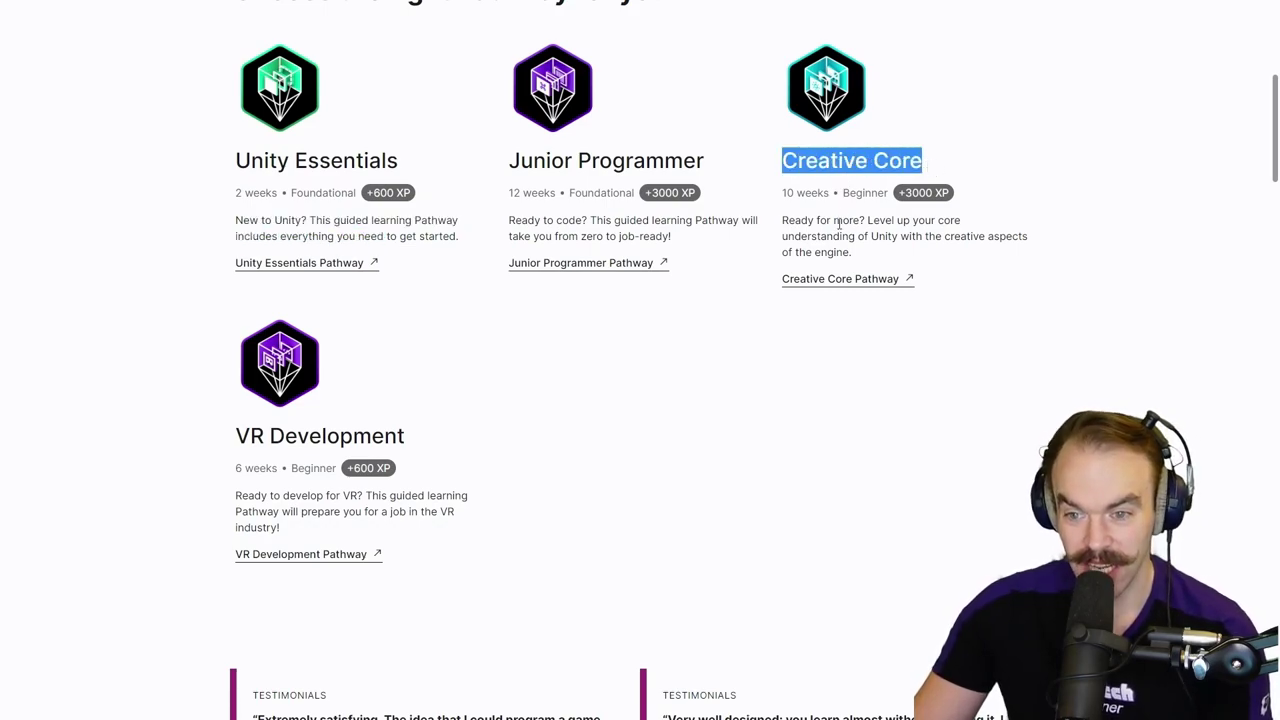
{"action": "left_click_drag", "start_coordinate": [819, 222], "coordinate": [835, 252]}
{"action": "left_click", "coordinate": [852, 252]}
{"action": "left_click", "coordinate": [820, 231]}
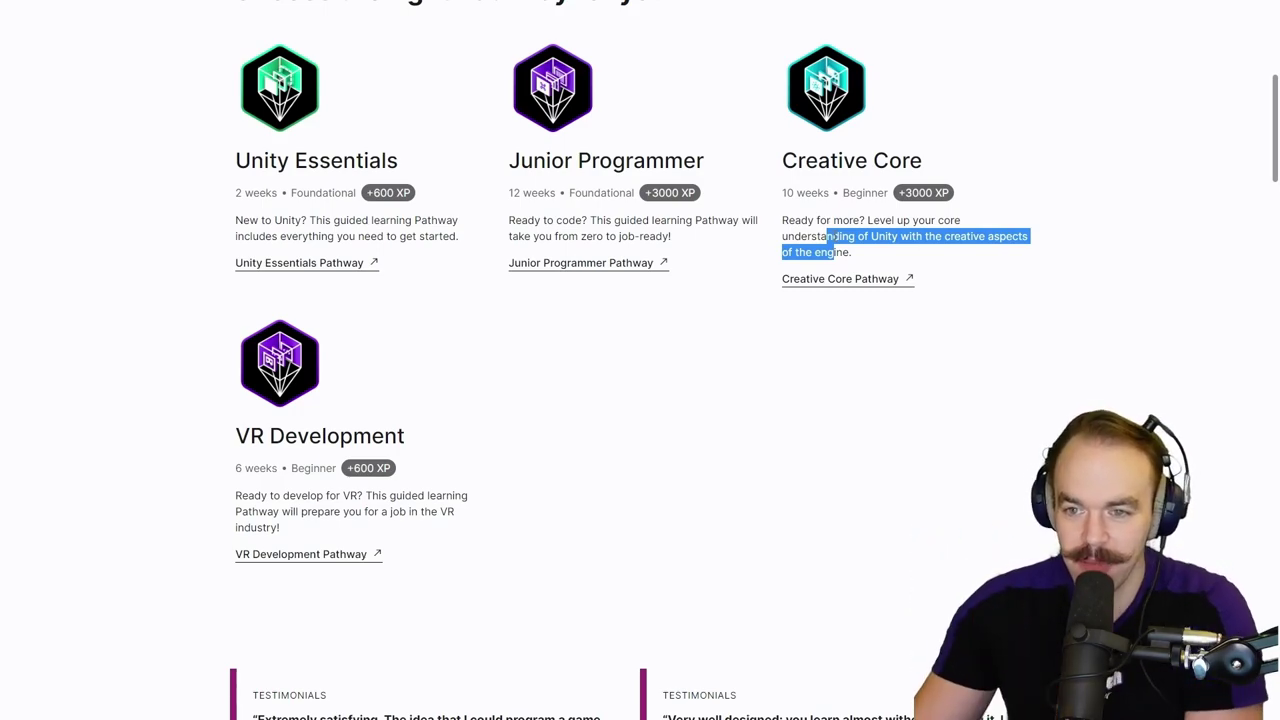
{"action": "left_click", "coordinate": [824, 236]}
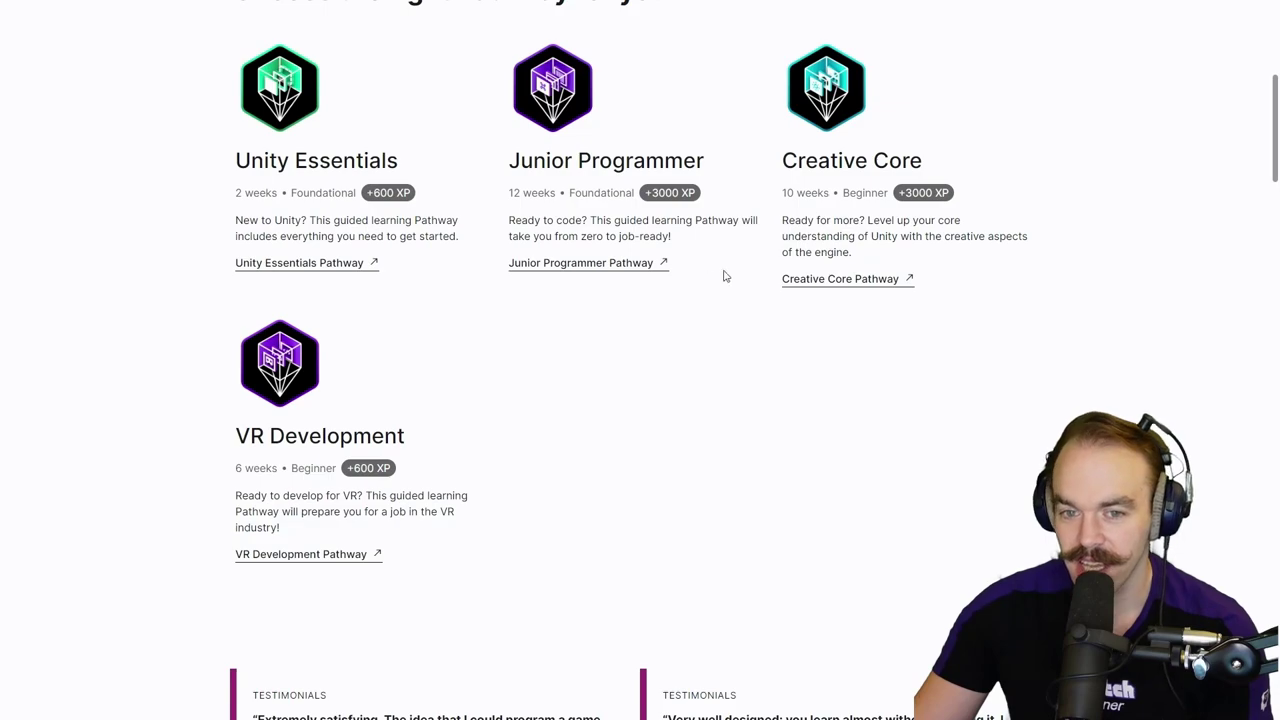
Highlight the titles of the Junior Programmer and VR Development pathways.
{"action": "left_click_drag", "start_coordinate": [517, 166], "coordinate": [718, 161]}
{"action": "left_click", "coordinate": [401, 410]}
{"action": "left_click_drag", "start_coordinate": [243, 441], "coordinate": [405, 430]}
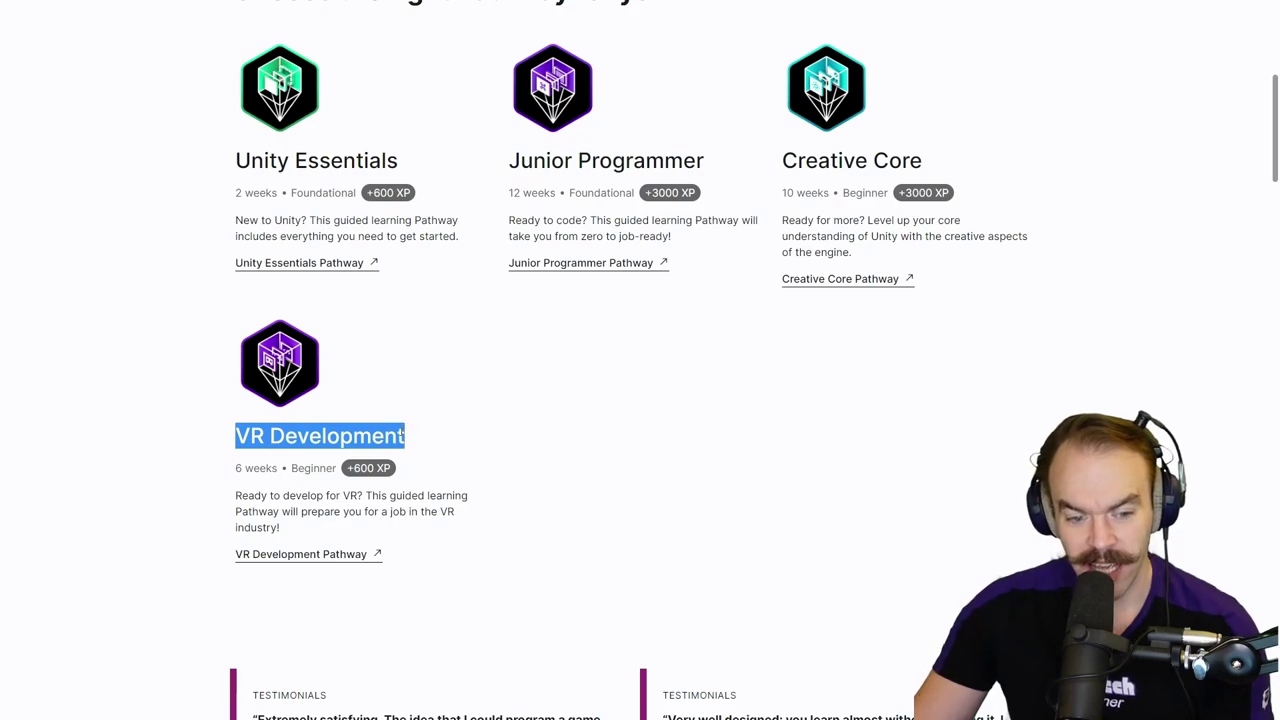